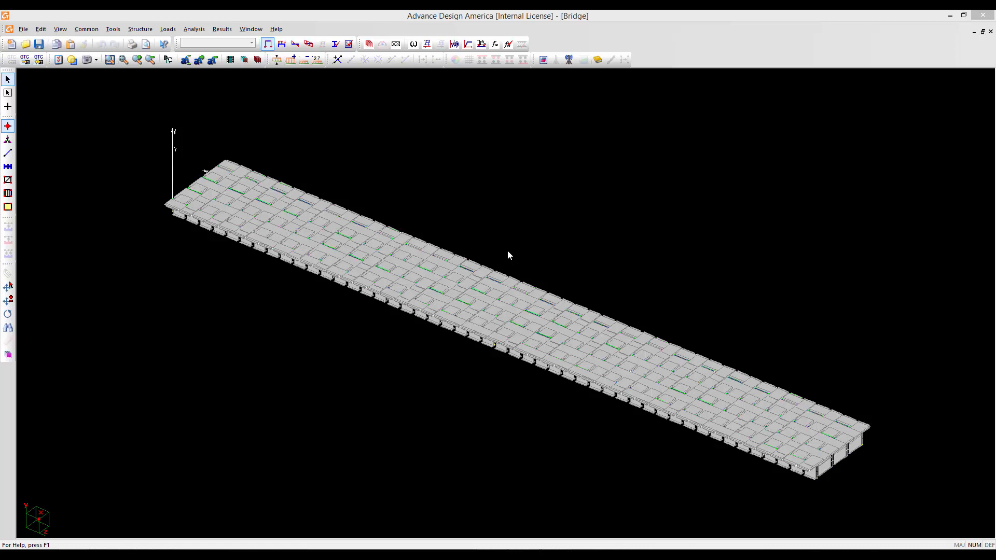
pyautogui.moveTo(507, 250); pyautogui.dragTo(497, 241, button='middle')
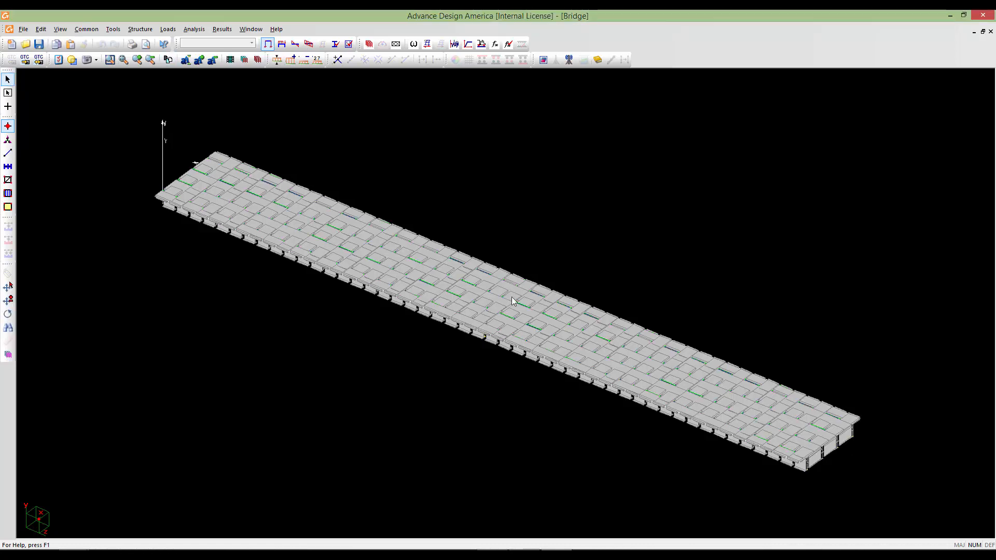
pyautogui.moveTo(551, 339); pyautogui.dragTo(538, 306, button='middle')
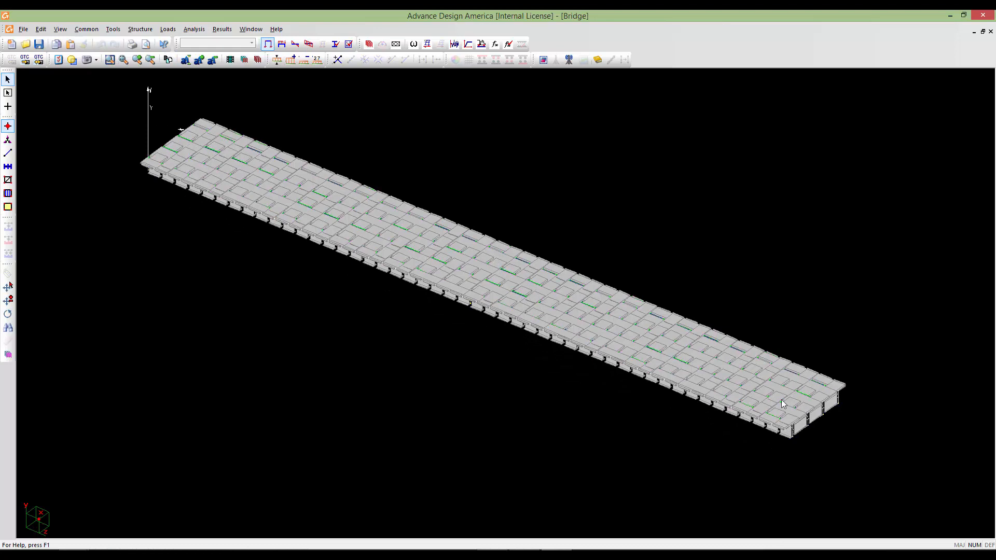
pyautogui.moveTo(216, 285); pyautogui.dragTo(355, 375, button='middle')
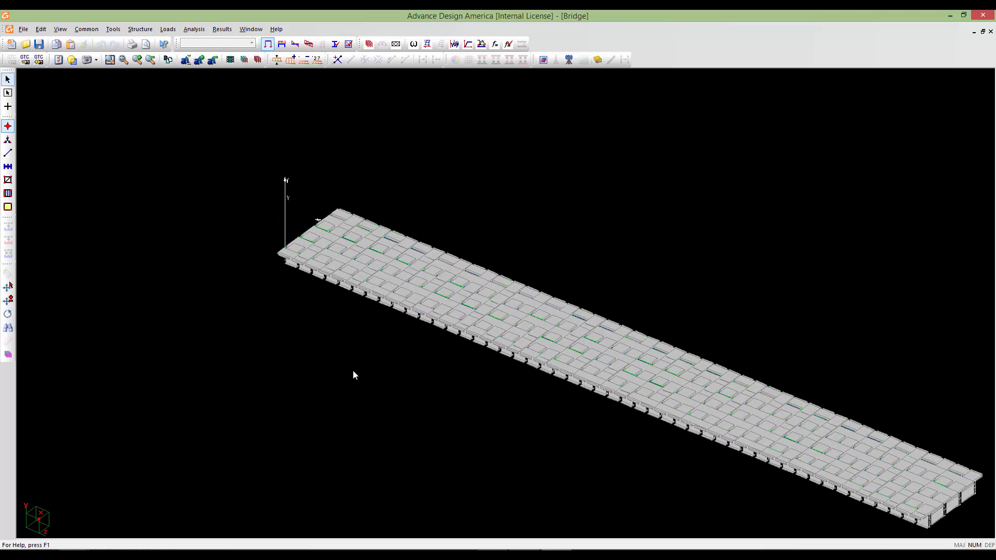
pyautogui.moveTo(429, 356); pyautogui.dragTo(359, 300, button='middle')
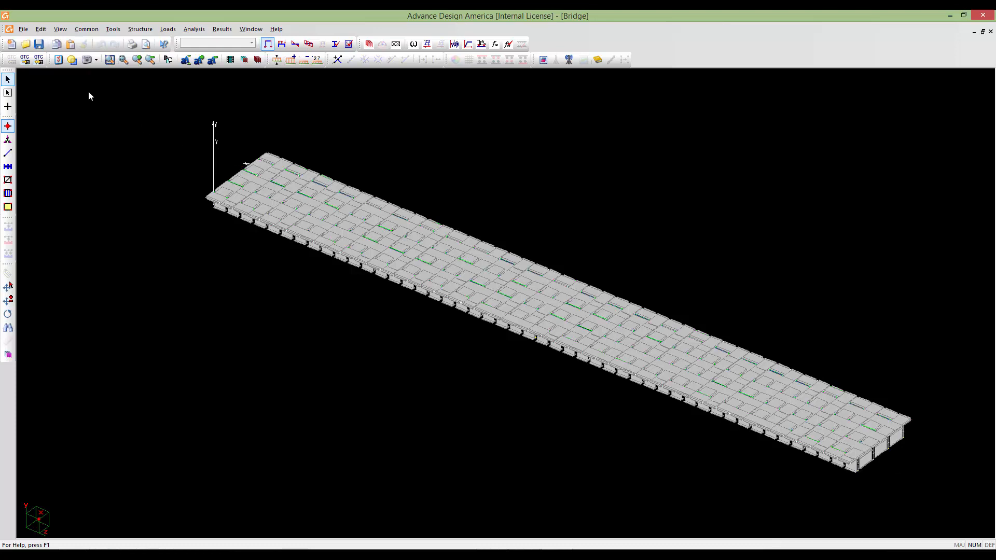
# - Enable construction stages 3, 4 and 5 (casting sequences b, c and d) for composite beams in the project configuration
pyautogui.click(23, 30)
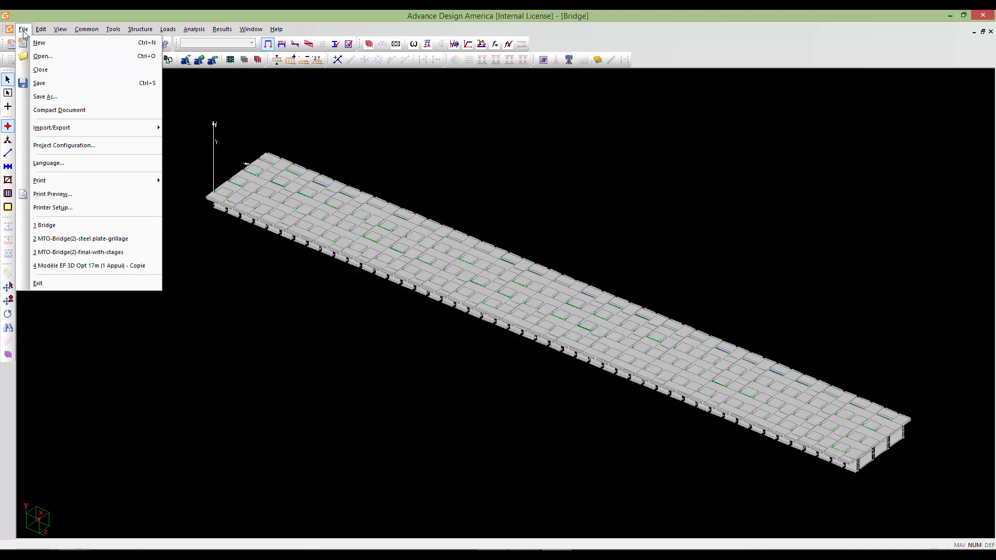
pyautogui.click(74, 151)
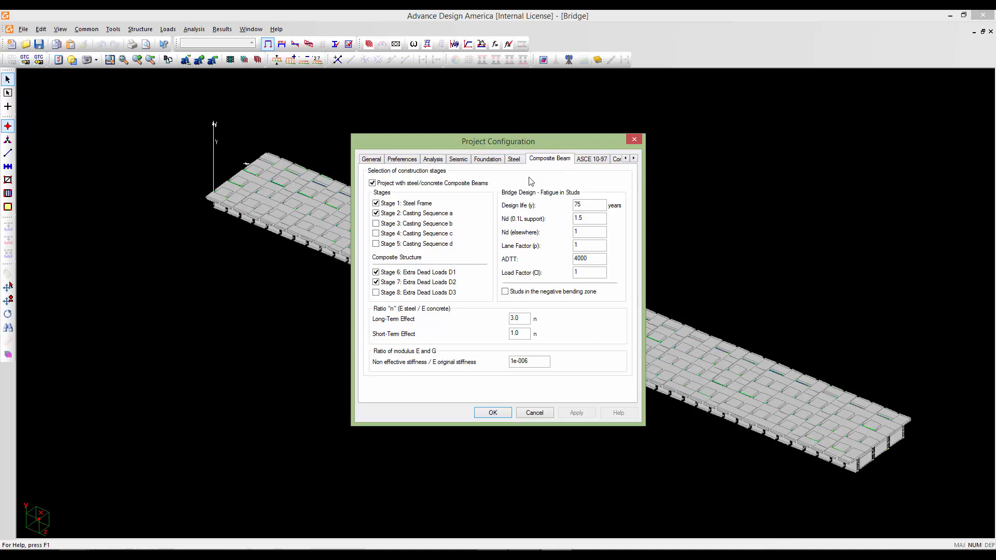
pyautogui.click(376, 224)
pyautogui.click(376, 234)
pyautogui.click(376, 244)
pyautogui.click(491, 413)
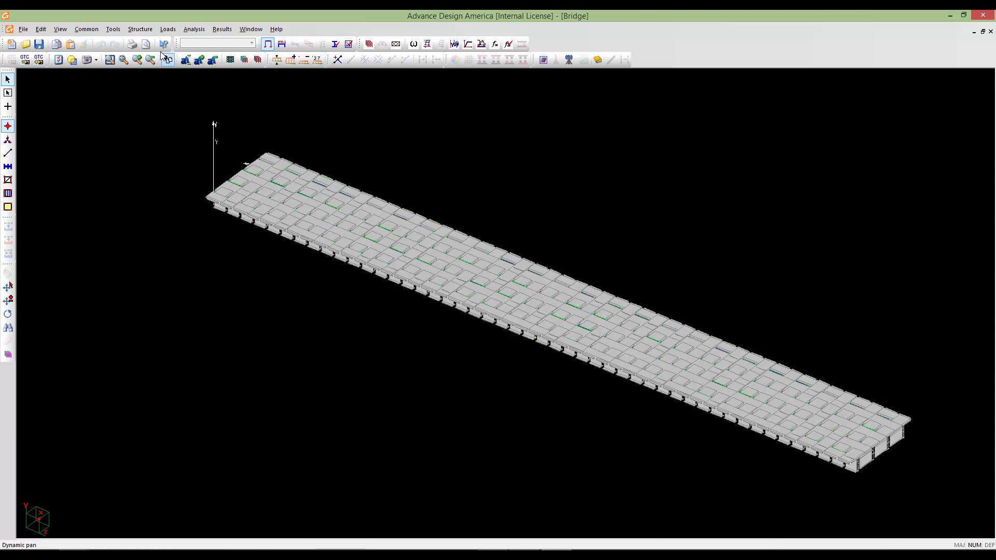
# - Create a stratigraphic profile named abu-soil with its water table elevation at -10 m
pyautogui.click(140, 30)
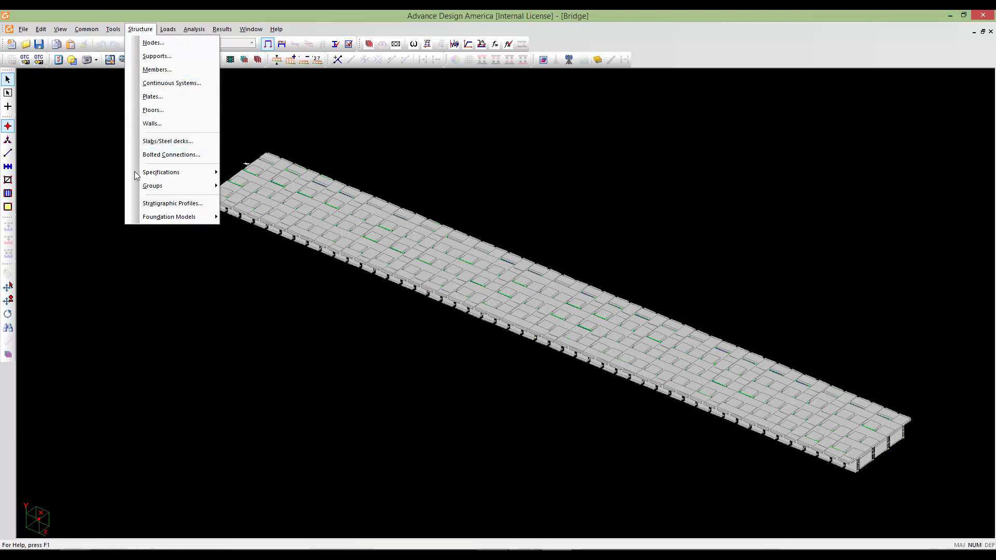
pyautogui.click(152, 208)
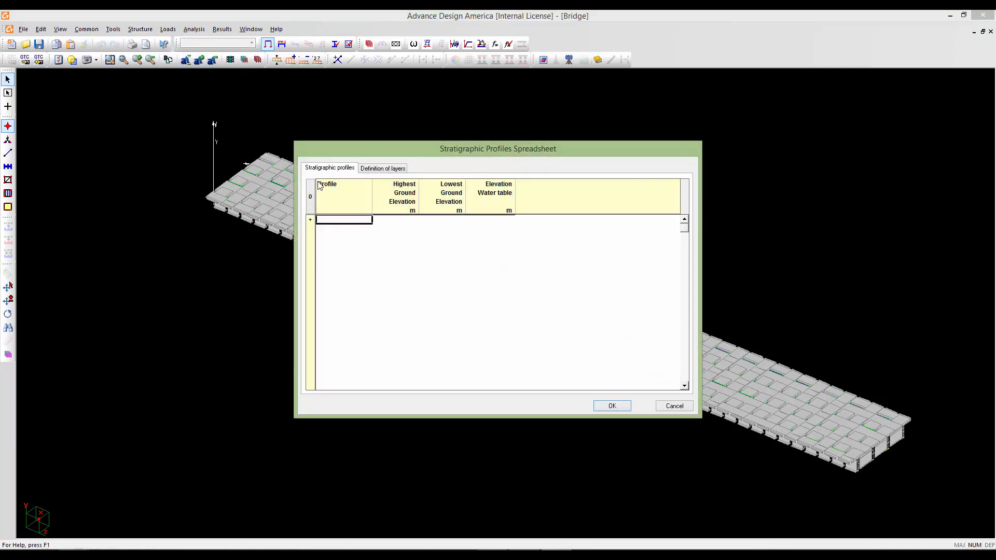
pyautogui.moveTo(356, 153); pyautogui.dragTo(366, 207)
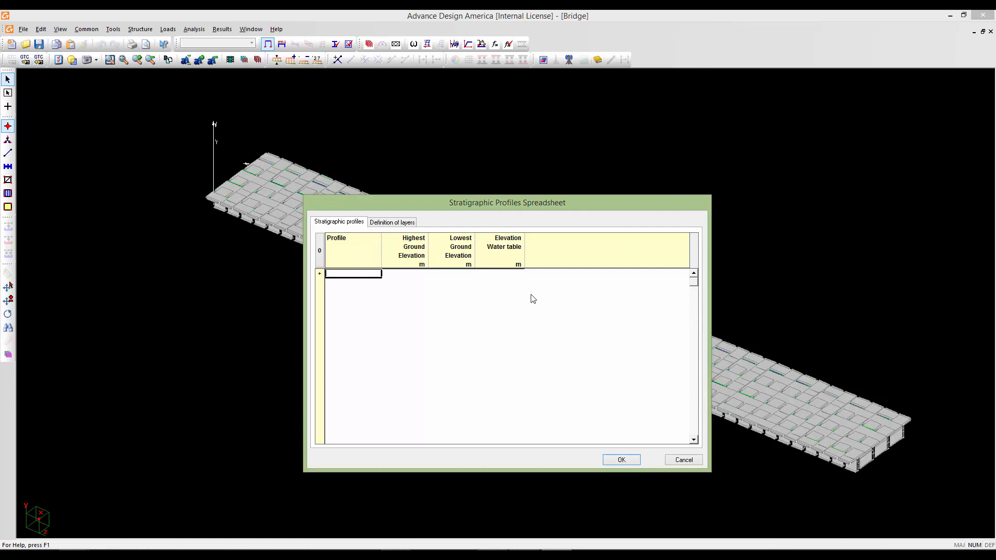
pyautogui.moveTo(528, 203); pyautogui.dragTo(532, 202)
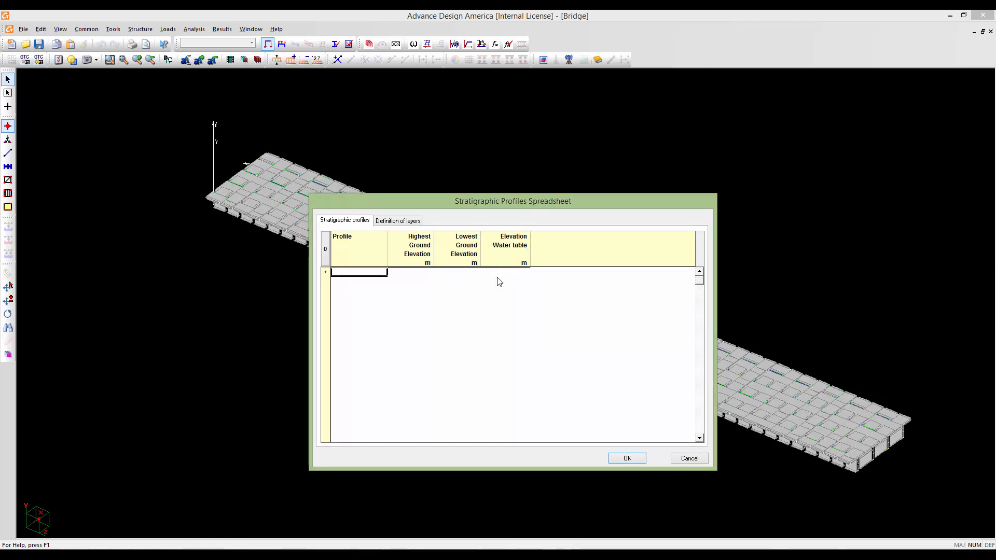
pyautogui.click(325, 274)
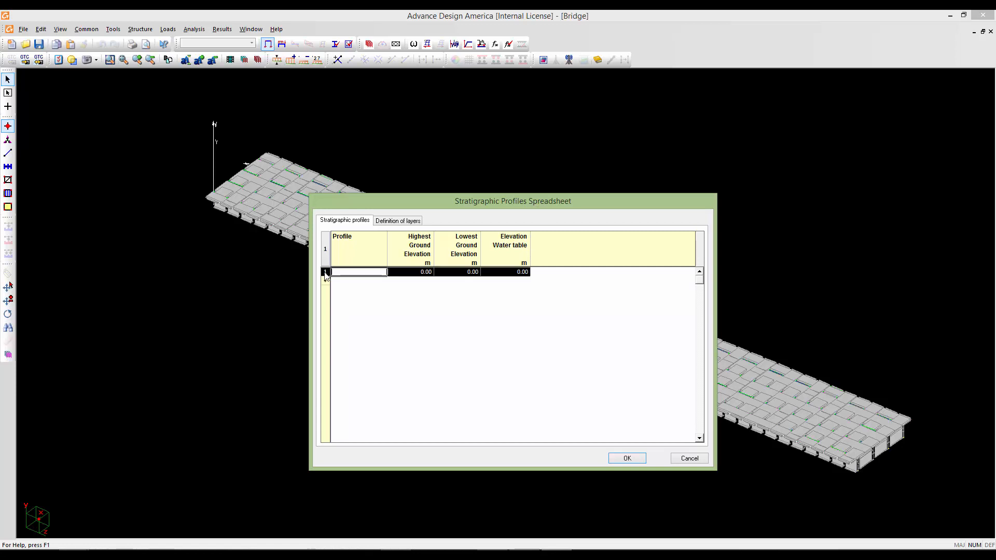
pyautogui.click(350, 271)
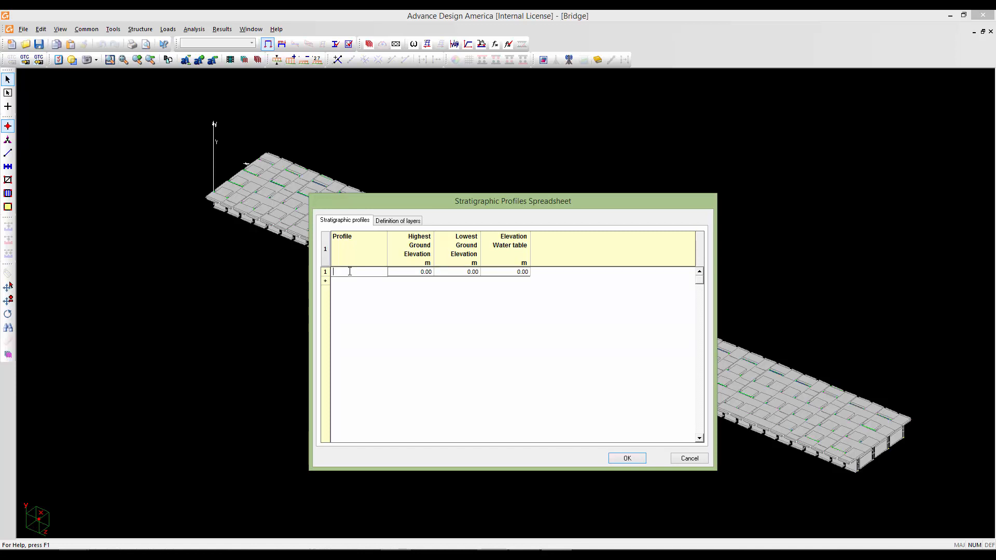
pyautogui.write('abu-soil')
pyautogui.click(511, 277)
pyautogui.click(510, 274)
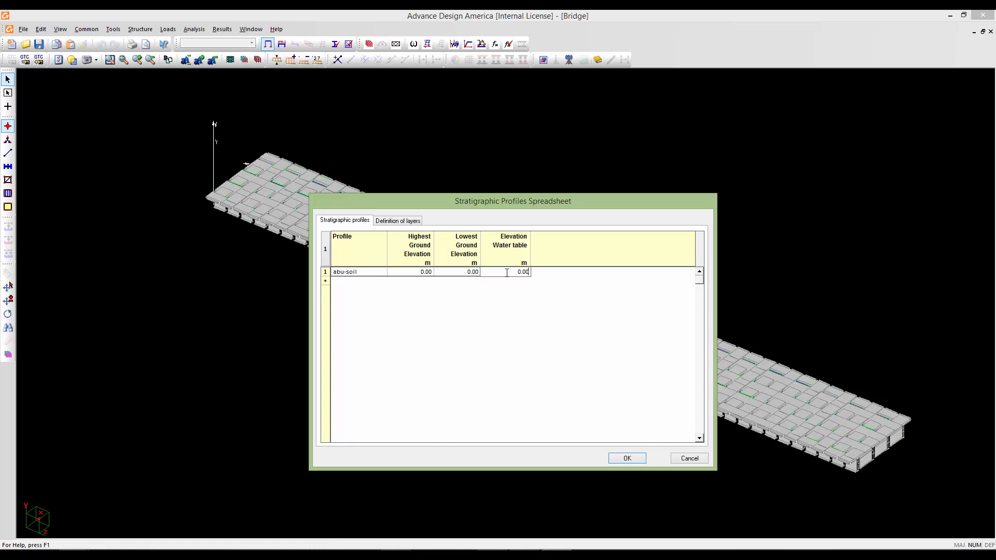
pyautogui.doubleClick(529, 271)
pyautogui.write('-10')
# - Add a second stratigraphic profile named pier-soil with its water table elevation at -10 m
pyautogui.click(325, 280)
pyautogui.click(341, 281)
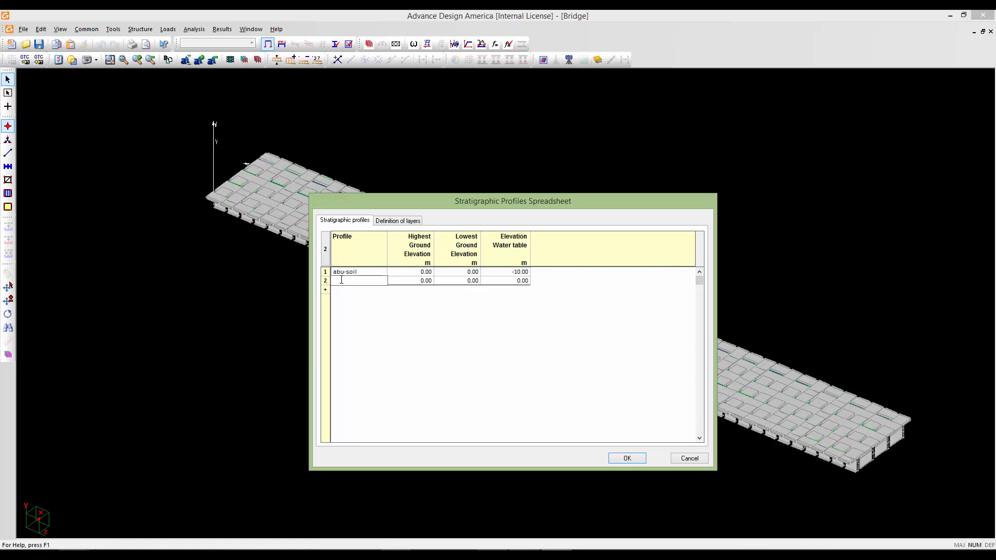
pyautogui.write('pier-soil')
pyautogui.click(424, 281)
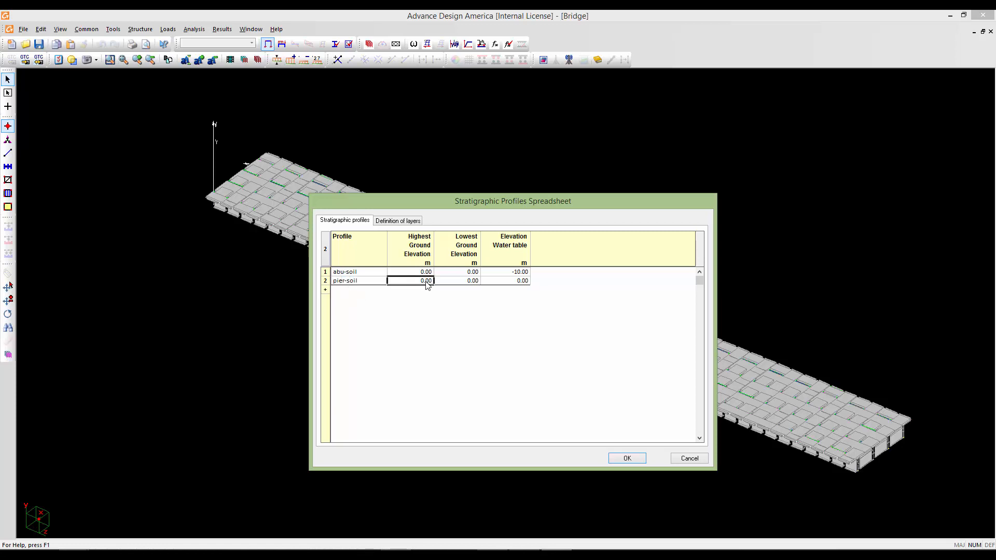
pyautogui.click(438, 281)
pyautogui.doubleClick(511, 282)
pyautogui.moveTo(517, 280); pyautogui.dragTo(530, 281)
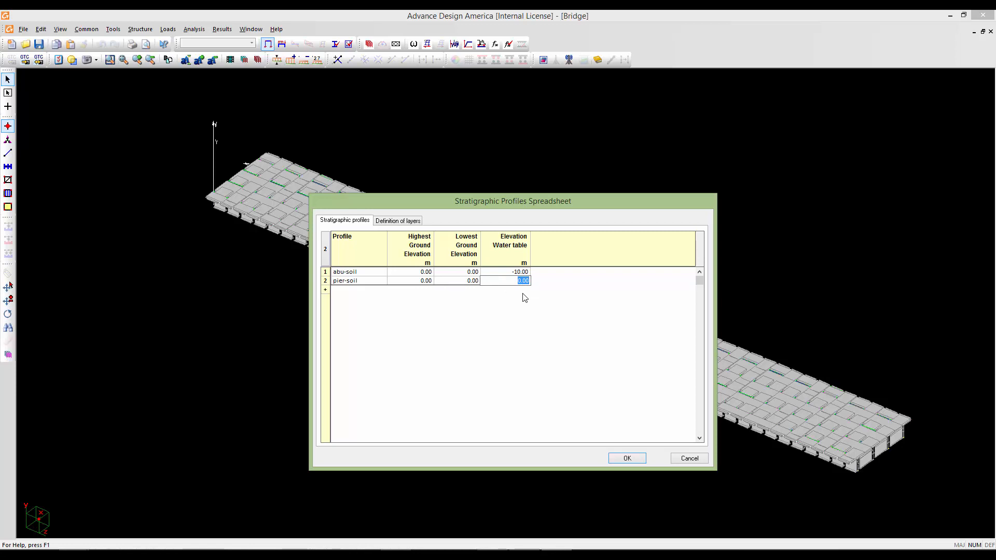
pyautogui.write('-10')
# - Define the first soil layer of the abu-soil profile with rank 1 and a thickness of 2.7 m
pyautogui.click(400, 221)
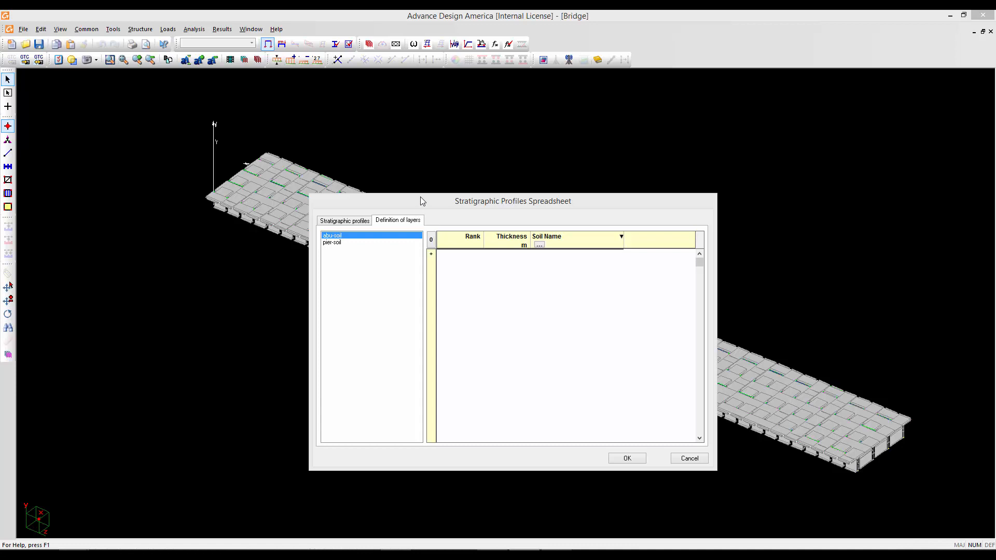
pyautogui.moveTo(420, 200); pyautogui.dragTo(428, 198)
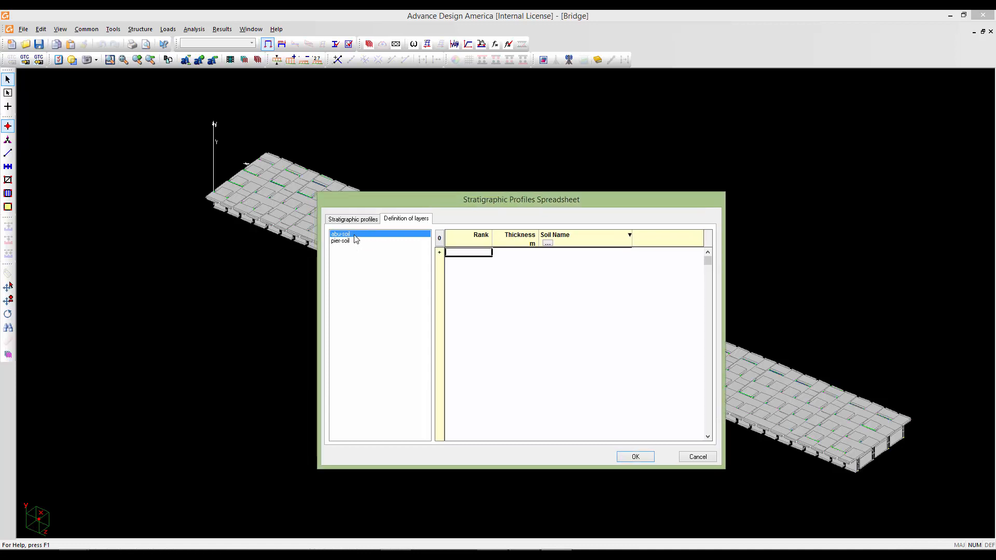
pyautogui.click(441, 254)
pyautogui.click(473, 252)
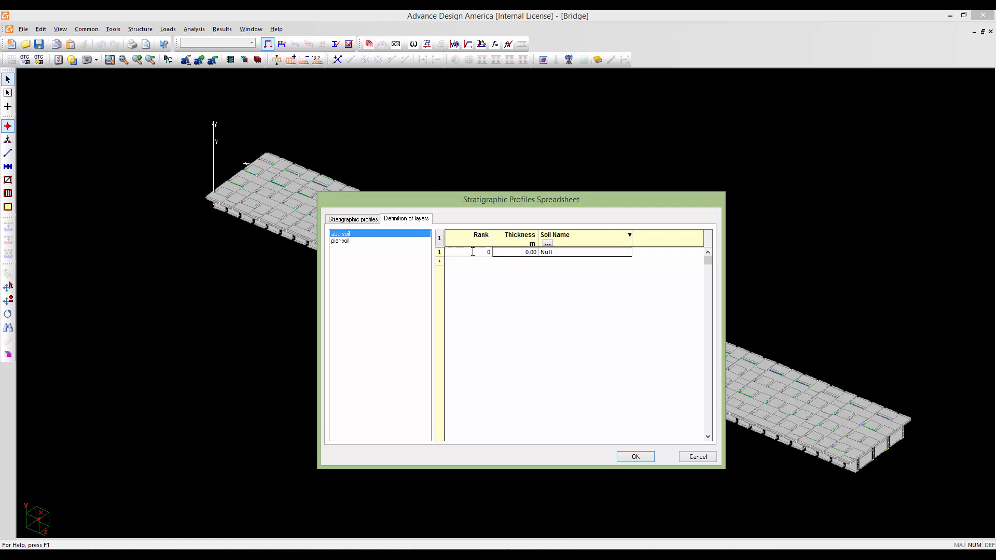
pyautogui.doubleClick(489, 252)
pyautogui.doubleClick(515, 254)
pyautogui.moveTo(527, 252); pyautogui.dragTo(542, 254)
pyautogui.write('2.7')
# - Assign the cohesive soil Silty Sand to the first layer of abu-soil
pyautogui.click(551, 255)
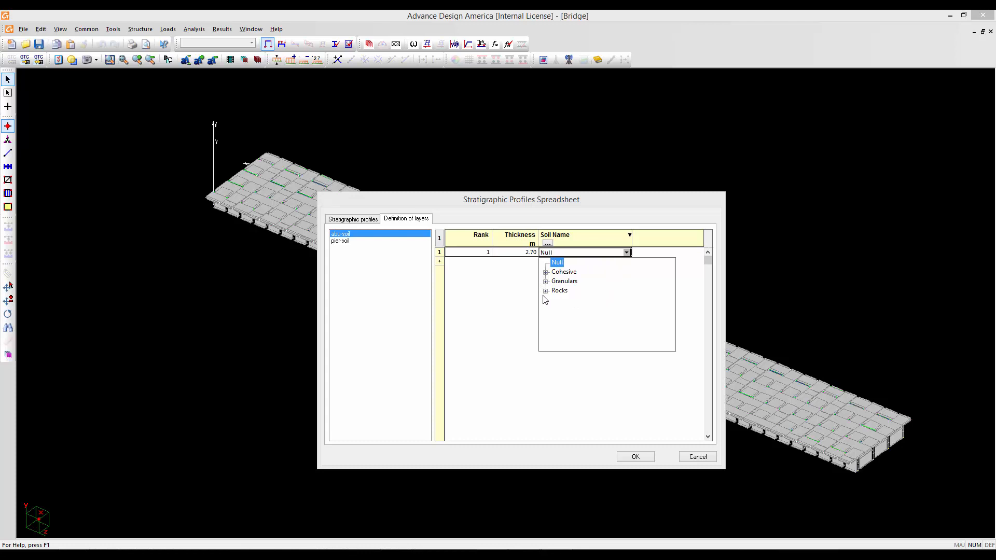
pyautogui.click(545, 272)
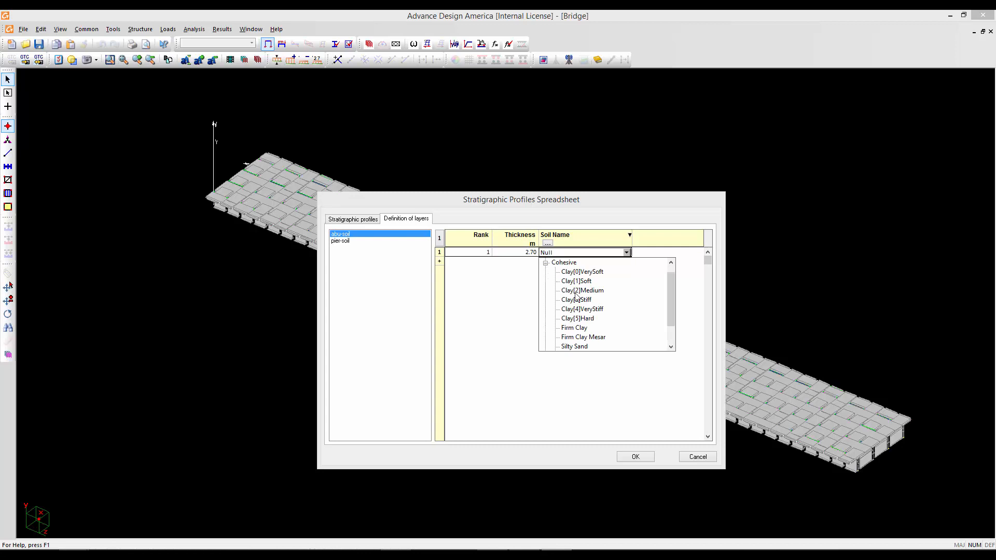
pyautogui.moveTo(671, 302); pyautogui.dragTo(673, 313)
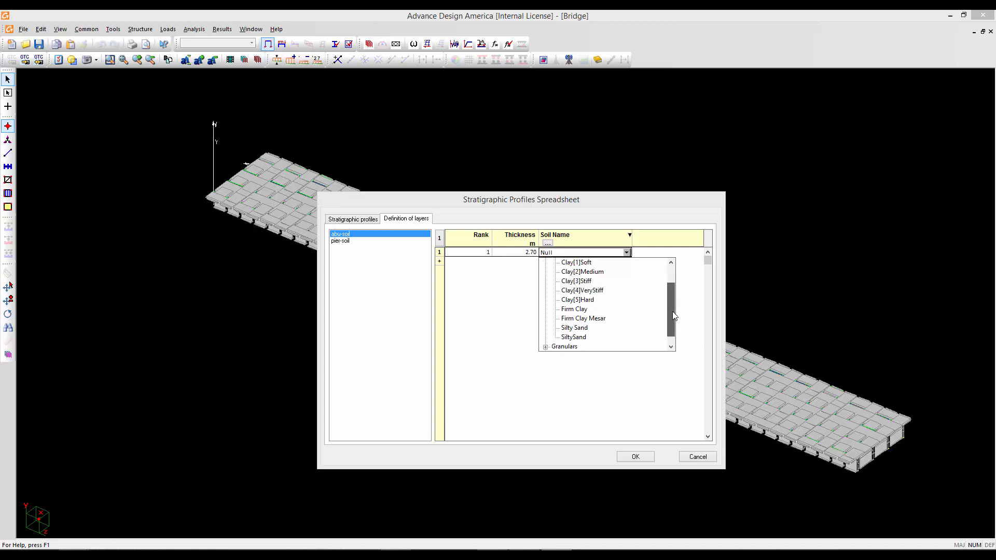
pyautogui.click(570, 328)
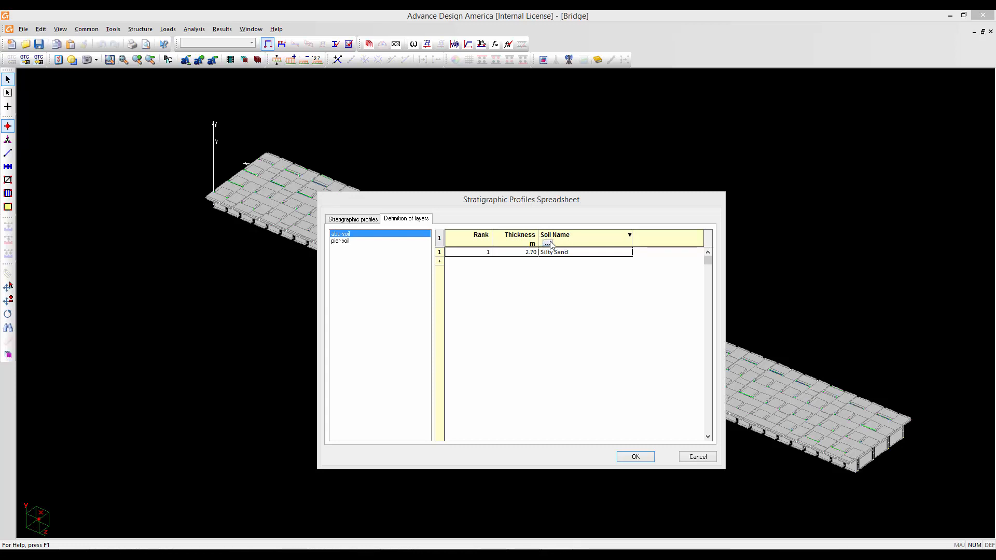
# - Review the properties of Silty Sand in the cohesive soils spreadsheet
pyautogui.click(548, 244)
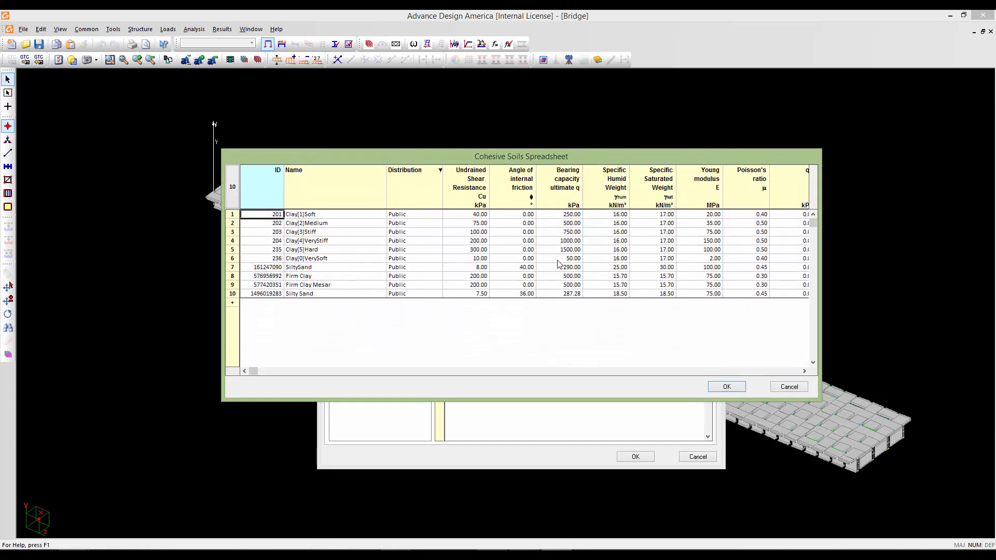
pyautogui.moveTo(529, 401); pyautogui.dragTo(521, 469)
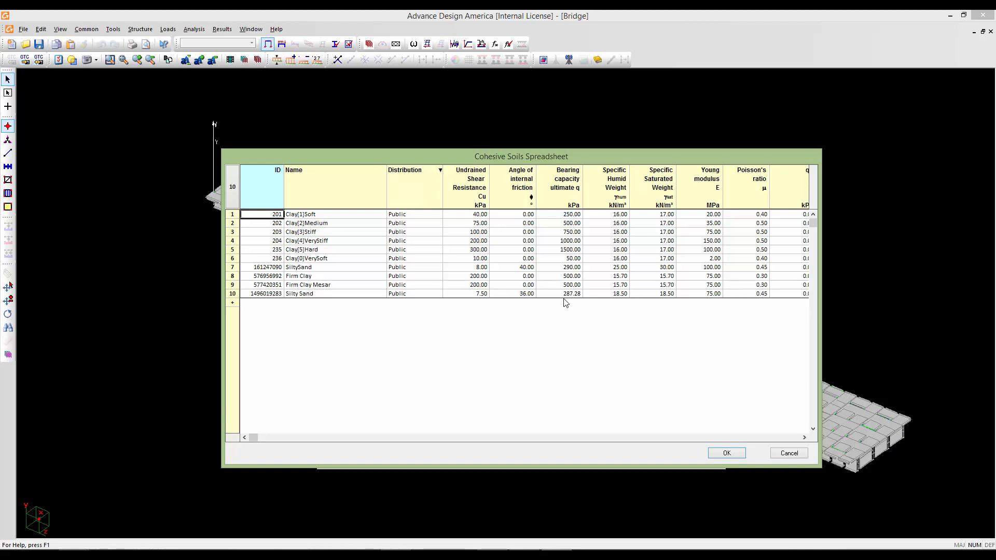
pyautogui.click(805, 438)
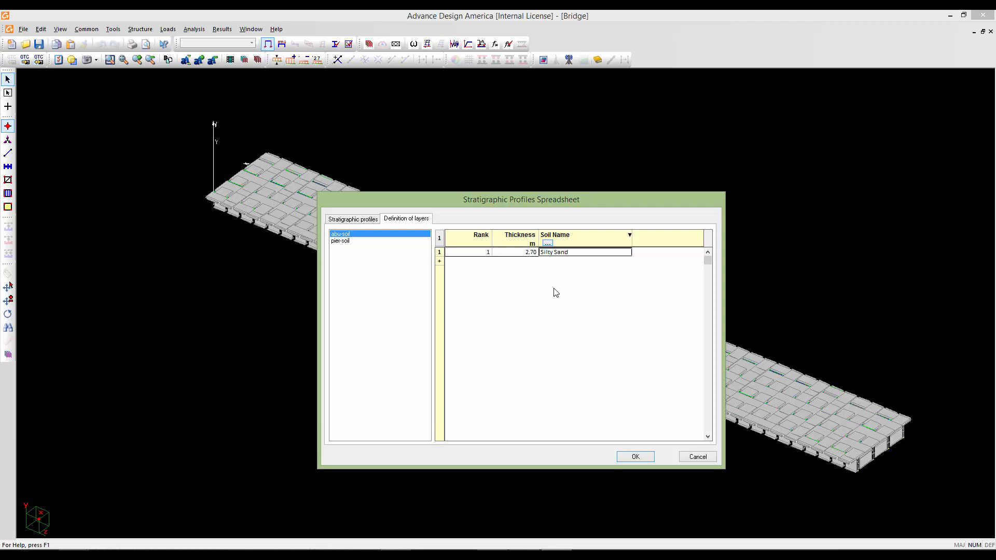
# - Add a second layer to abu-soil with rank 2, a thickness of 3 m and the cohesive soil Clay[4]VeryStiff
pyautogui.moveTo(549, 201); pyautogui.dragTo(552, 197)
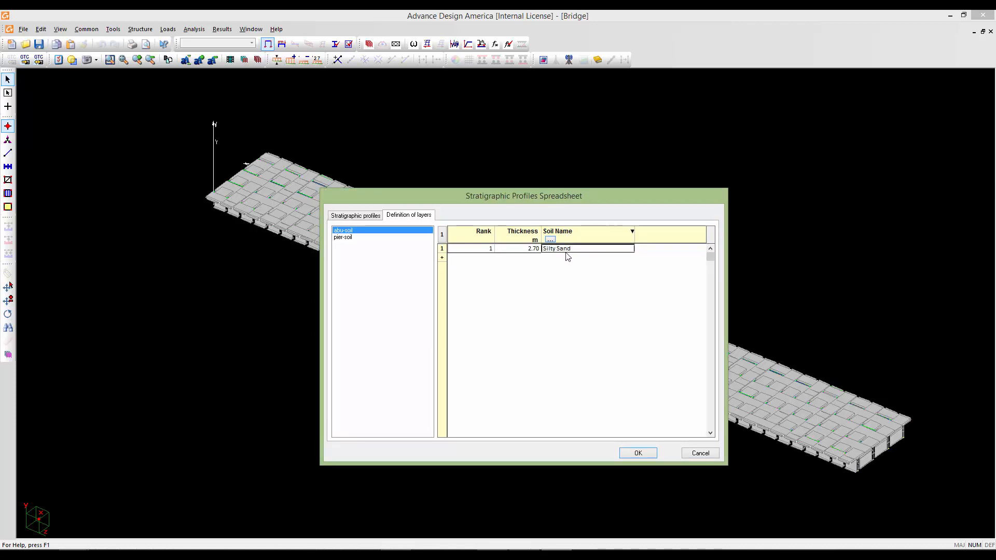
pyautogui.click(447, 259)
pyautogui.doubleClick(491, 257)
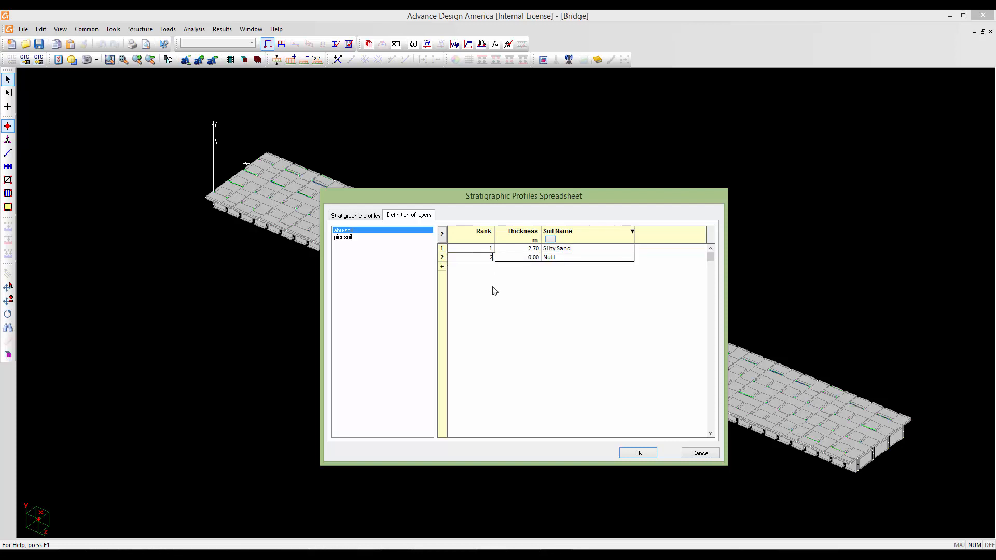
pyautogui.click(521, 258)
pyautogui.doubleClick(534, 256)
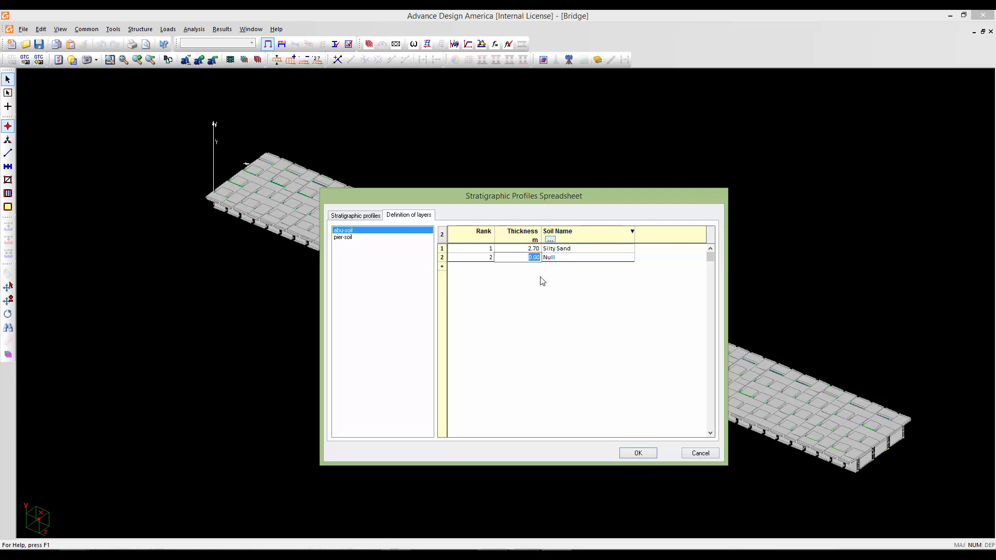
pyautogui.write('3')
pyautogui.click(553, 258)
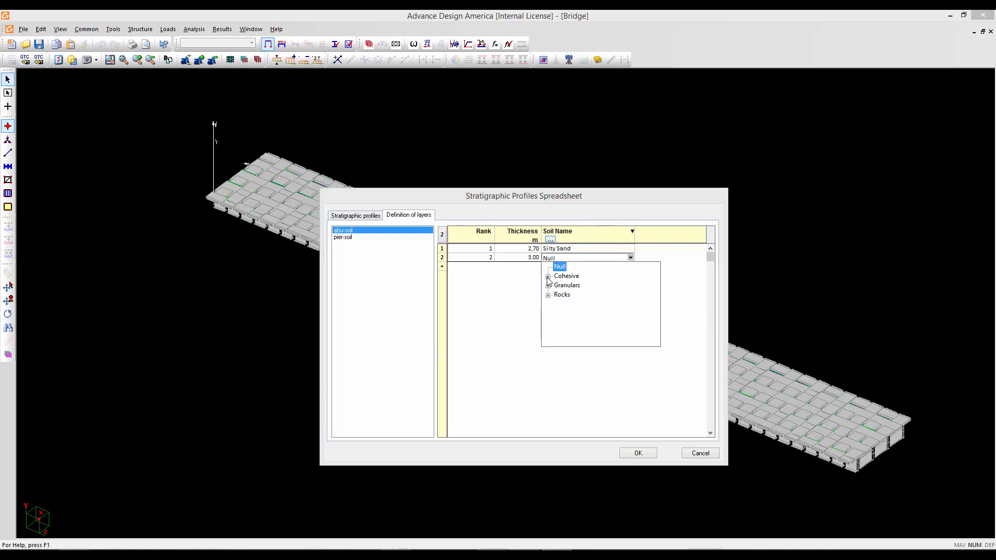
pyautogui.click(549, 277)
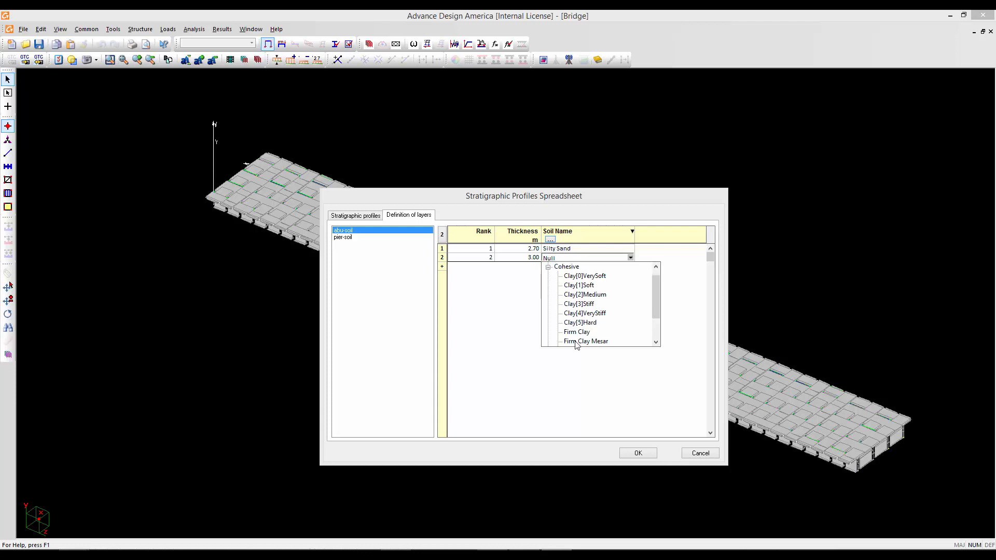
pyautogui.click(575, 314)
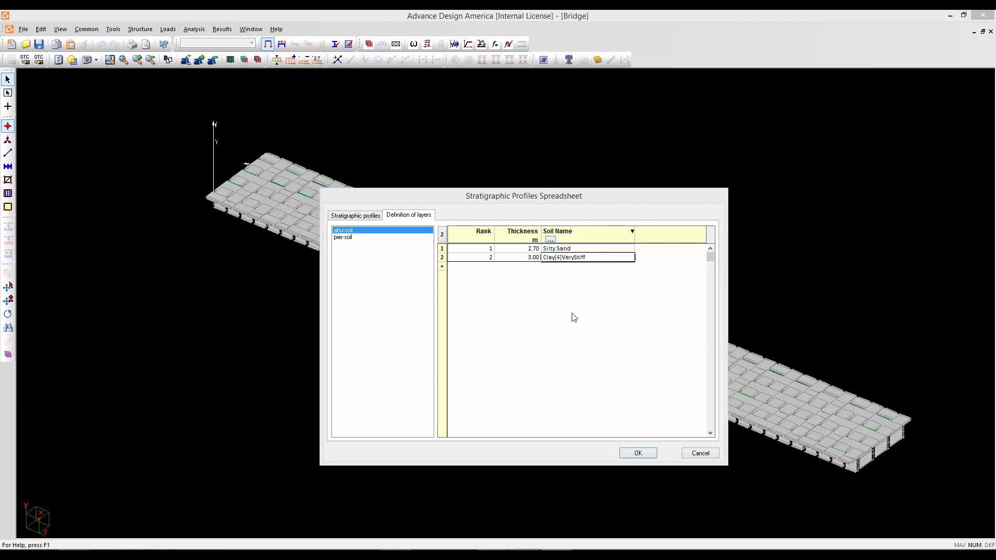
# - Add a third layer to abu-soil with rank 3, a thickness of 5 m and the cohesive soil Clay[5]Hard
pyautogui.click(444, 268)
pyautogui.doubleClick(481, 269)
pyautogui.moveTo(486, 266); pyautogui.dragTo(495, 266)
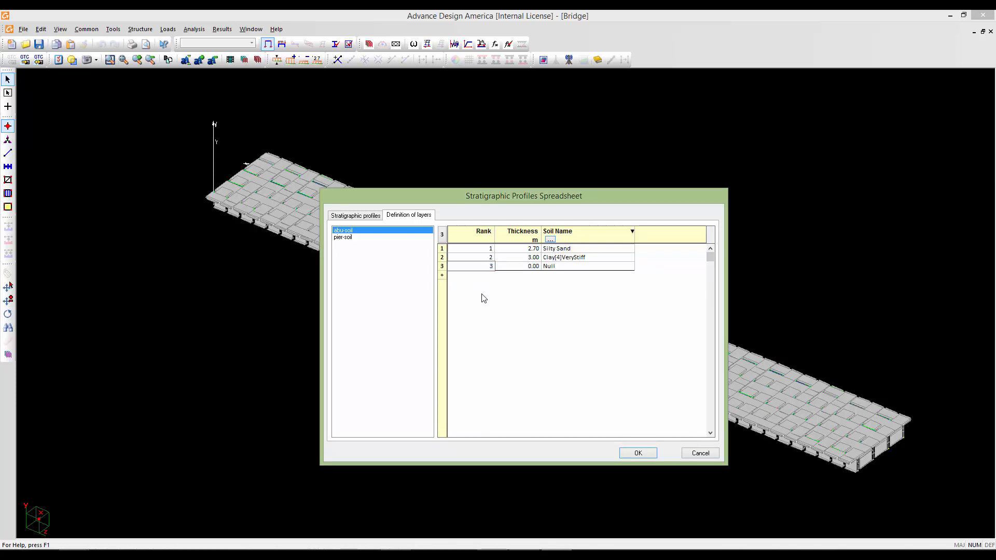
pyautogui.click(525, 266)
pyautogui.moveTo(527, 266)
pyautogui.mouseDown()
pyautogui.moveTo(537, 267)
pyautogui.moveTo(516, 269)
pyautogui.moveTo(542, 268)
pyautogui.mouseUp()
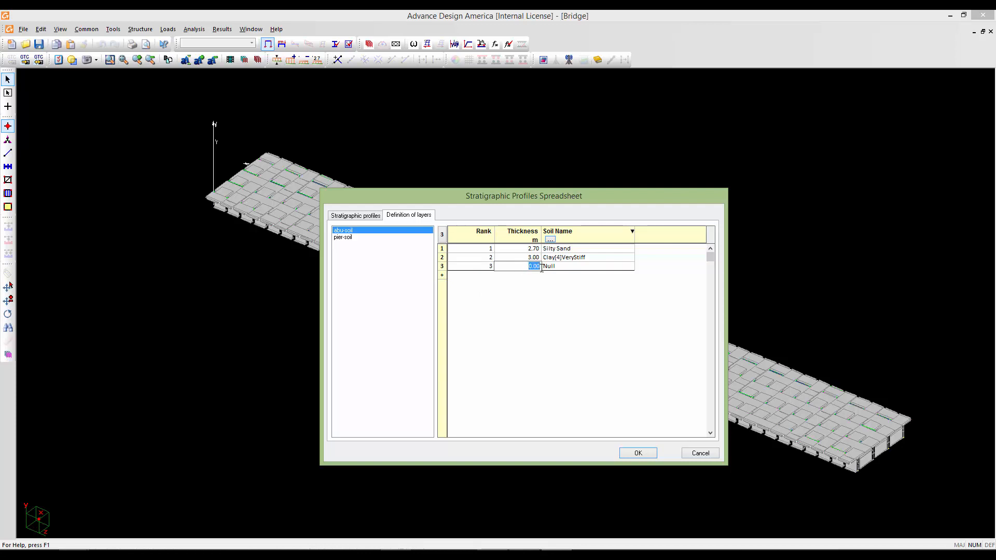
pyautogui.write('5')
pyautogui.click(555, 268)
pyautogui.click(556, 269)
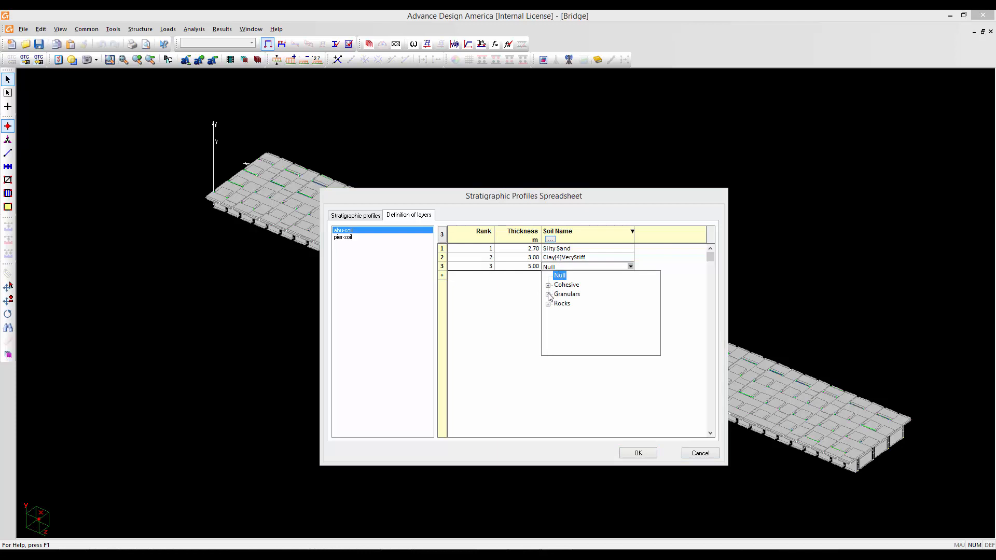
pyautogui.click(549, 285)
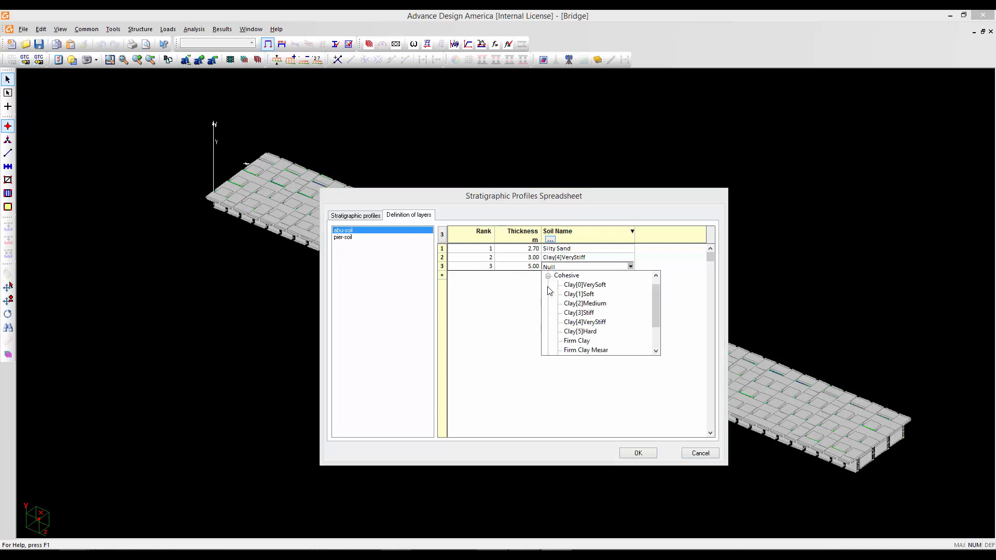
pyautogui.click(569, 332)
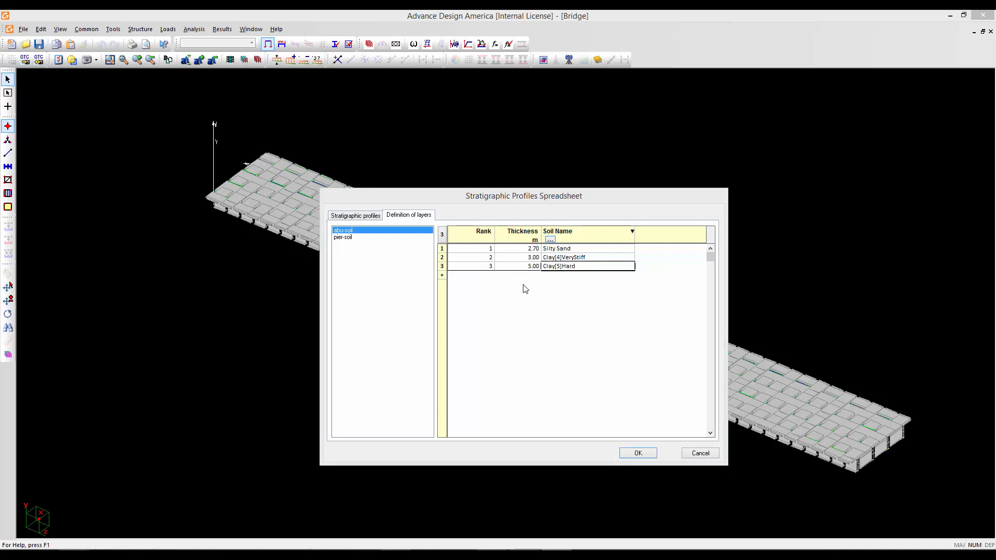
# - Add a fourth layer to abu-soil with rank 4, a thickness of 4 m and the cohesive soil Clay[5]Hard
pyautogui.click(444, 279)
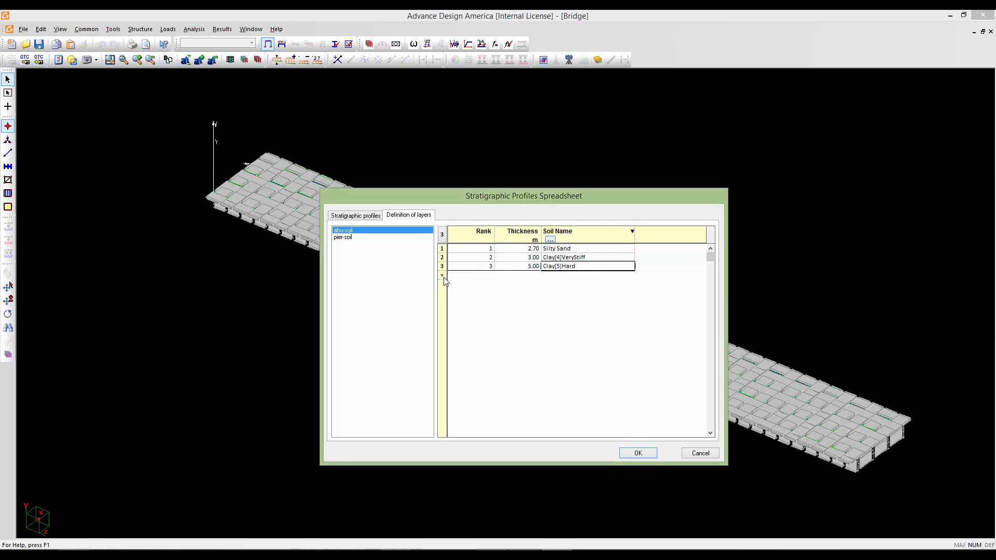
pyautogui.click(481, 275)
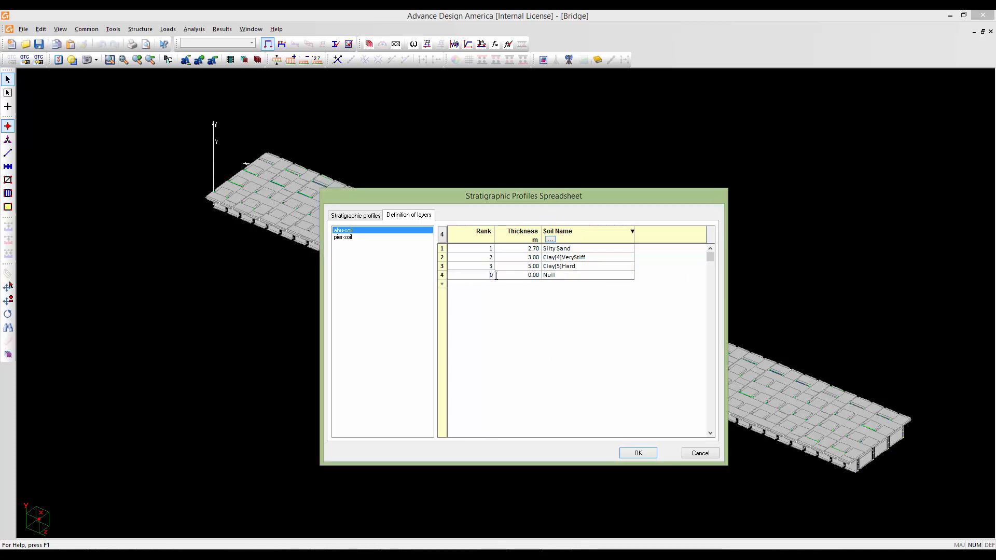
pyautogui.doubleClick(496, 276)
pyautogui.write('4')
pyautogui.click(523, 276)
pyautogui.moveTo(525, 275); pyautogui.dragTo(543, 281)
pyautogui.write('4')
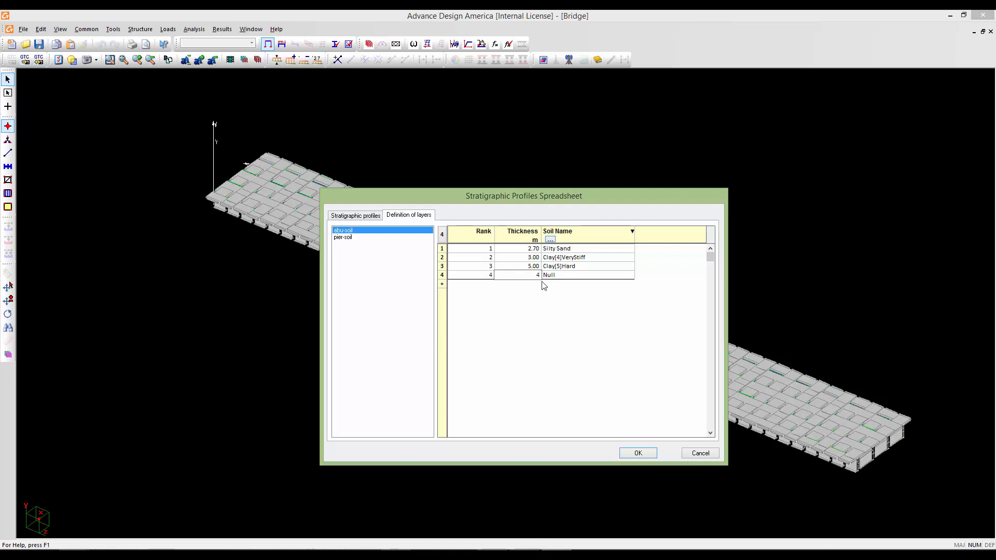
pyautogui.click(569, 276)
pyautogui.click(568, 277)
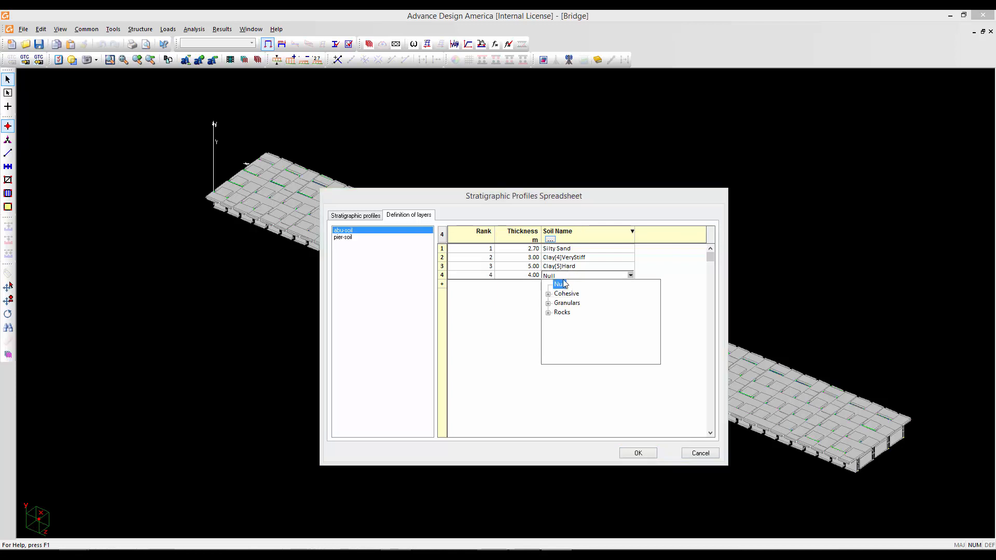
pyautogui.click(548, 295)
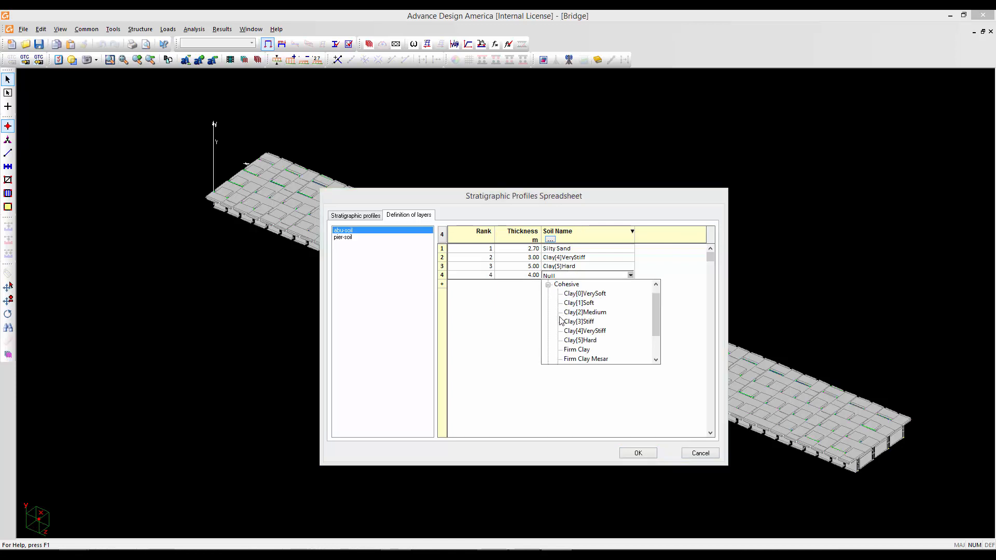
pyautogui.click(570, 336)
# - Add a fifth layer to abu-soil with rank 5, a thickness of 50 m and the granular soil Gravel[3]Dense
pyautogui.click(442, 284)
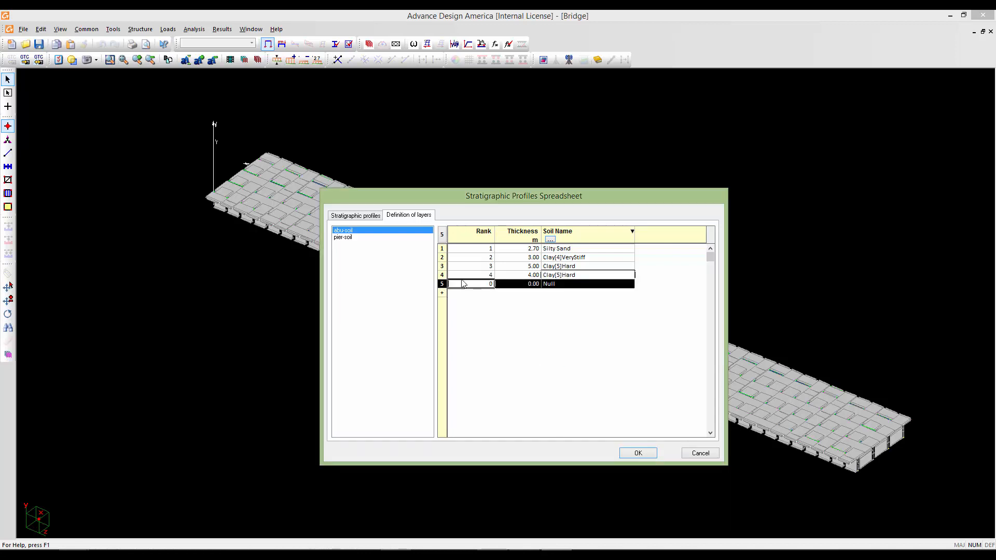
pyautogui.click(472, 284)
pyautogui.moveTo(473, 288); pyautogui.dragTo(493, 285)
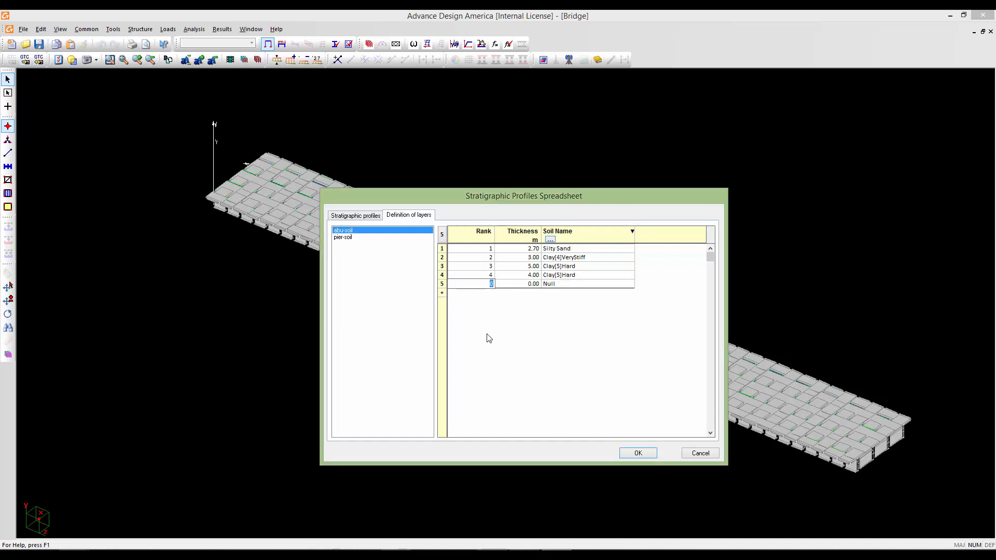
pyautogui.write('5')
pyautogui.press('Return')
pyautogui.click(520, 285)
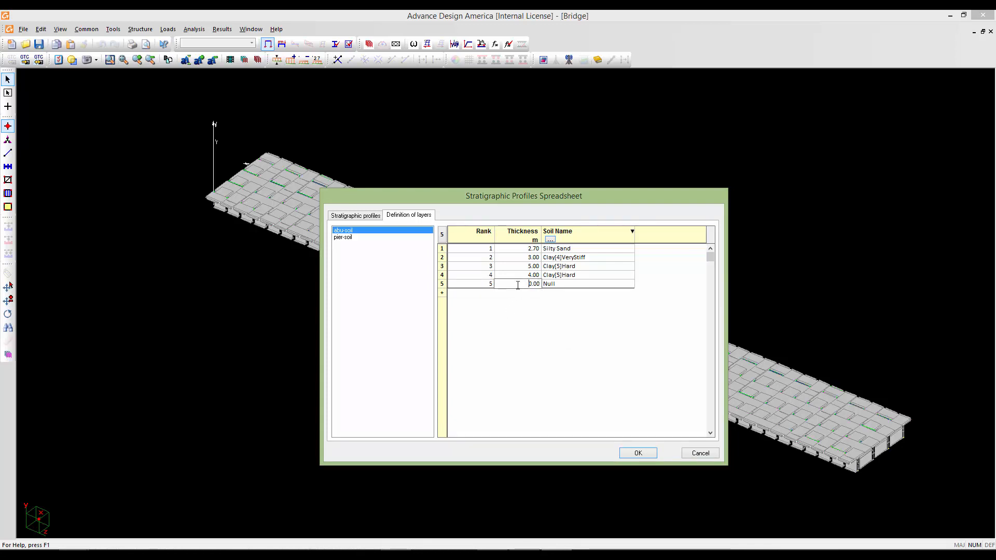
pyautogui.moveTo(518, 286); pyautogui.dragTo(541, 285)
pyautogui.write('50')
pyautogui.click(552, 285)
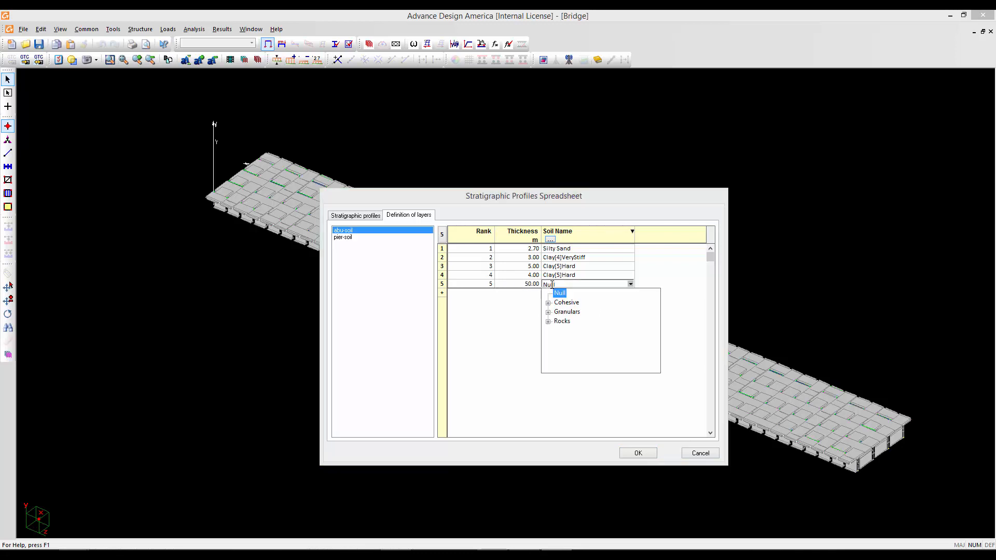
pyautogui.click(548, 312)
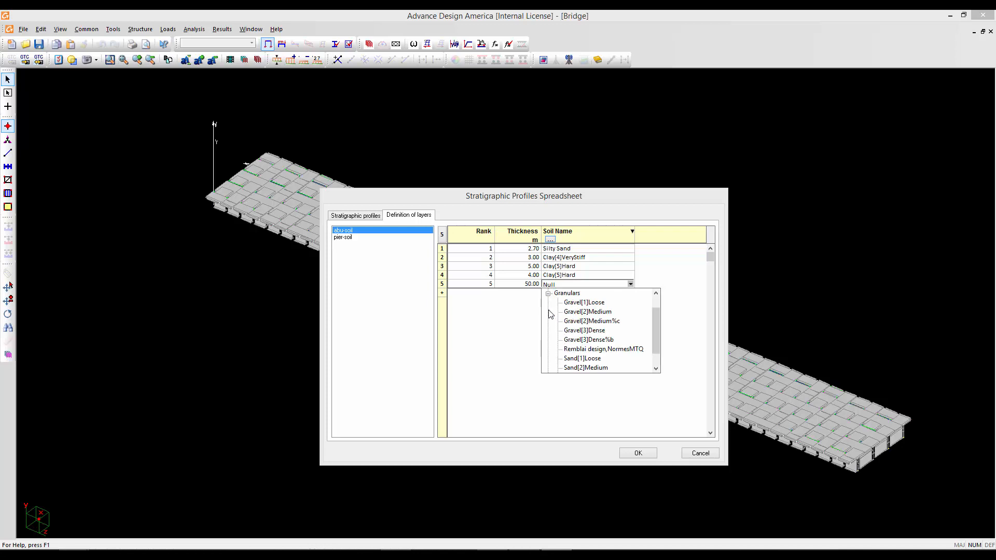
pyautogui.click(590, 331)
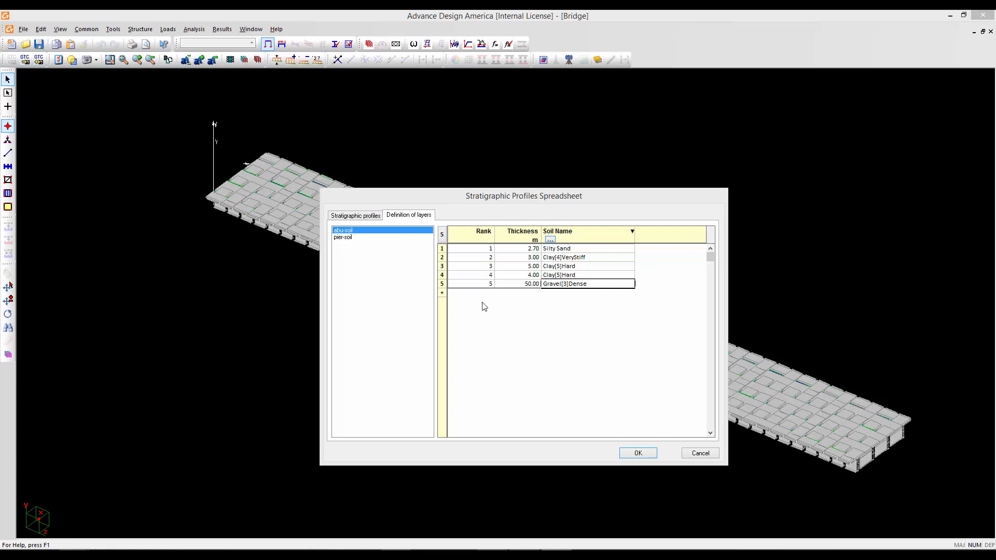
# - Define the first layer of the pier-soil profile with rank 1, a thickness of 3 m and the cohesive soil Clay[4]VeryStiff
pyautogui.click(341, 239)
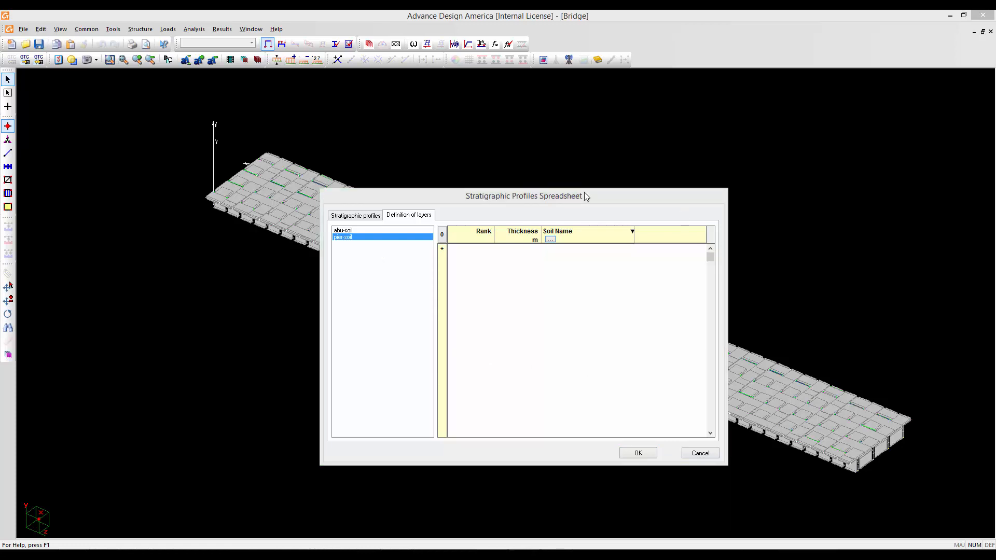
pyautogui.moveTo(585, 195); pyautogui.dragTo(586, 176)
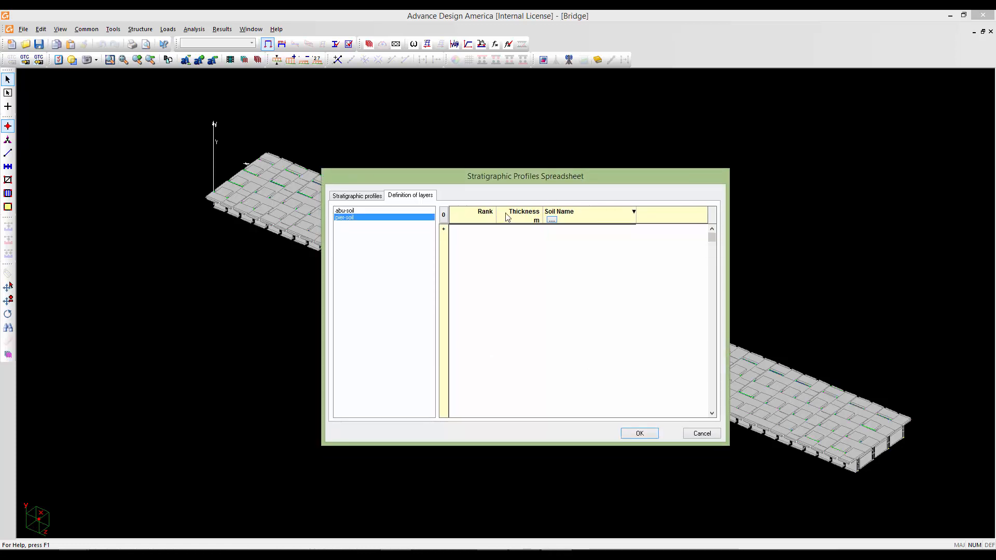
pyautogui.click(452, 231)
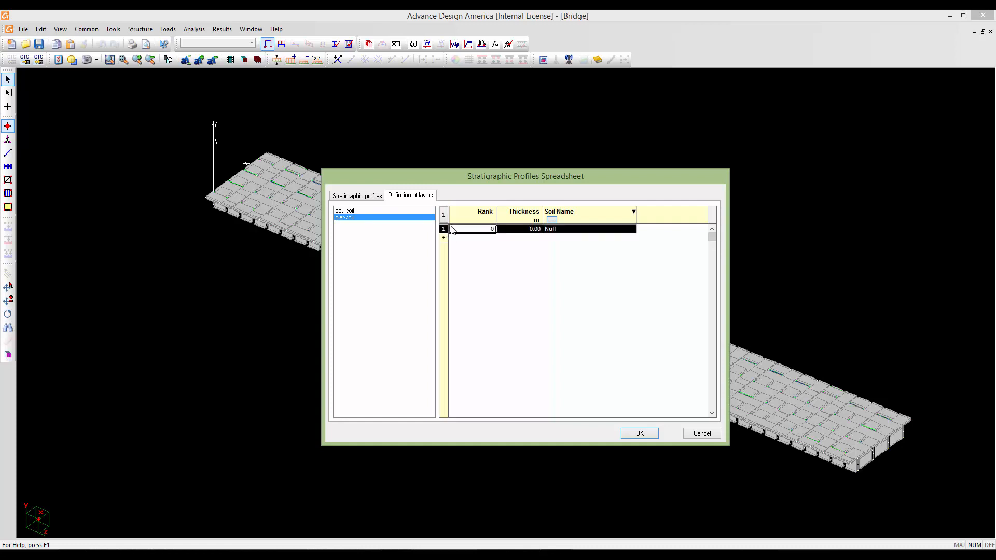
pyautogui.click(476, 226)
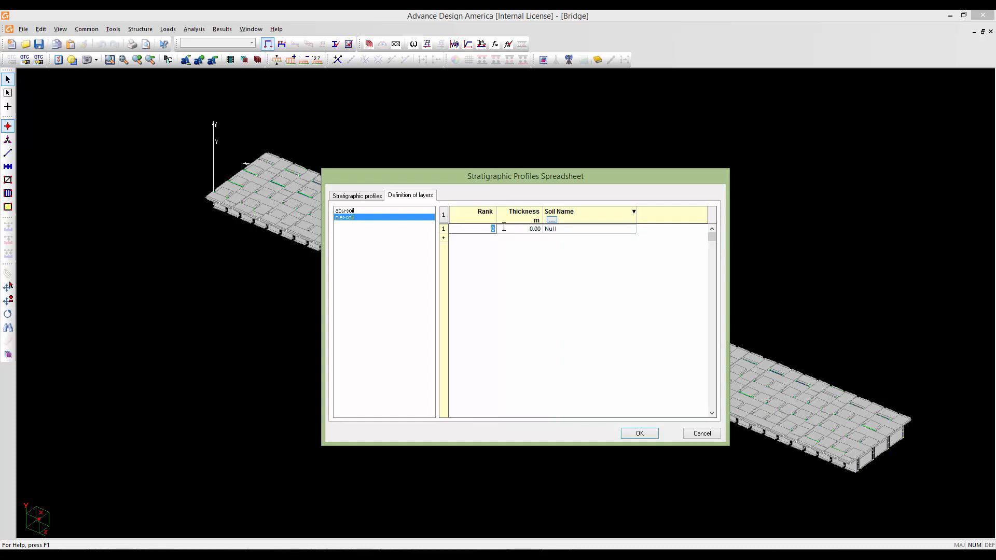
pyautogui.write('1')
pyautogui.press('Tab')
pyautogui.write('3')
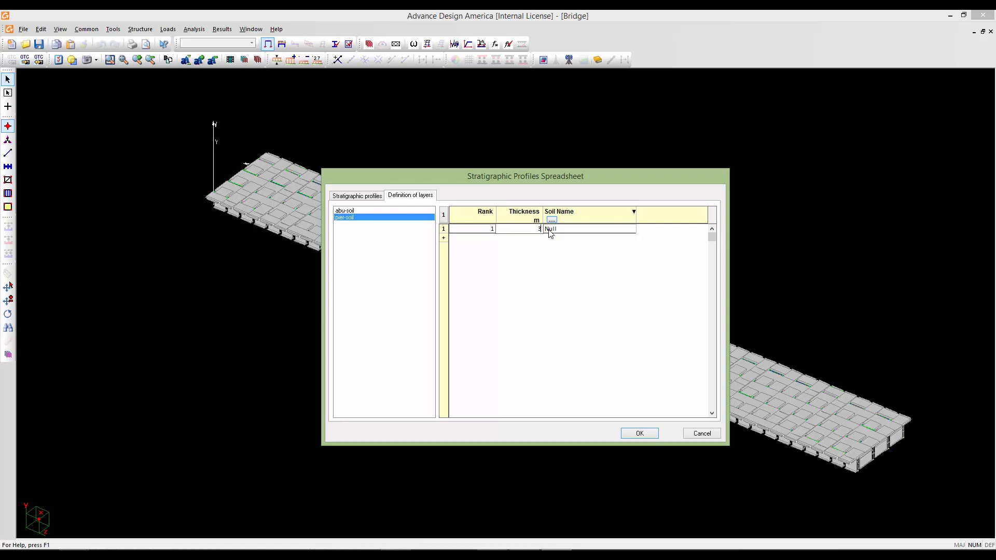
pyautogui.click(561, 230)
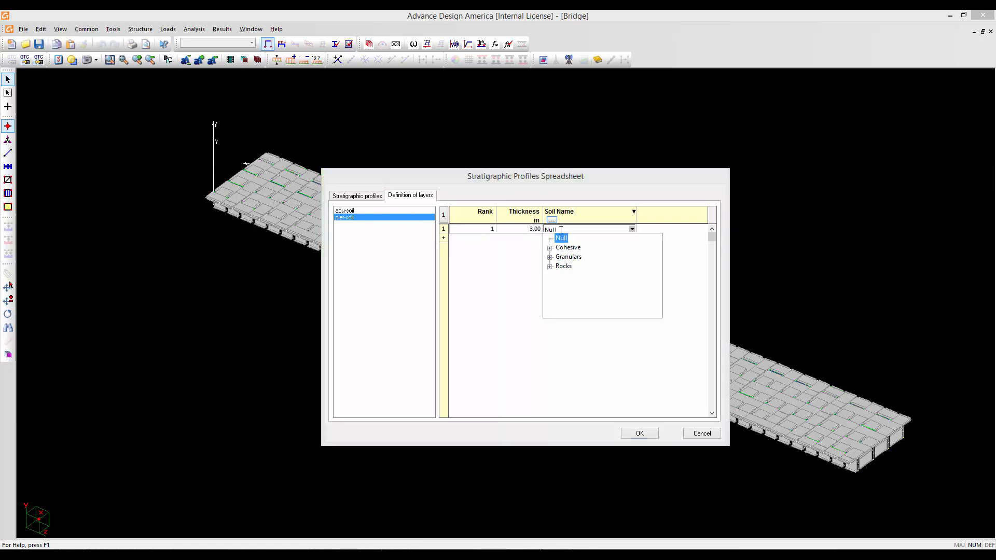
pyautogui.click(550, 247)
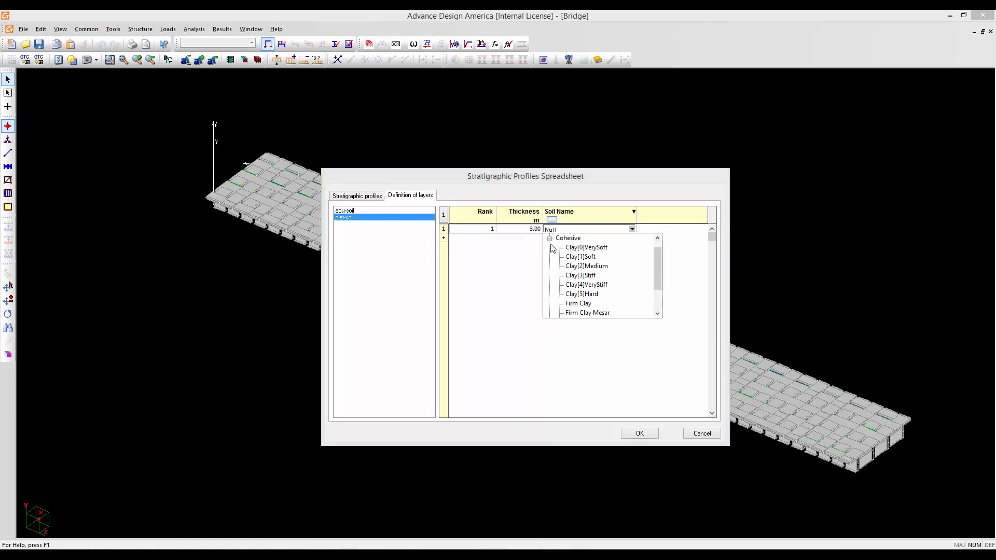
pyautogui.click(569, 285)
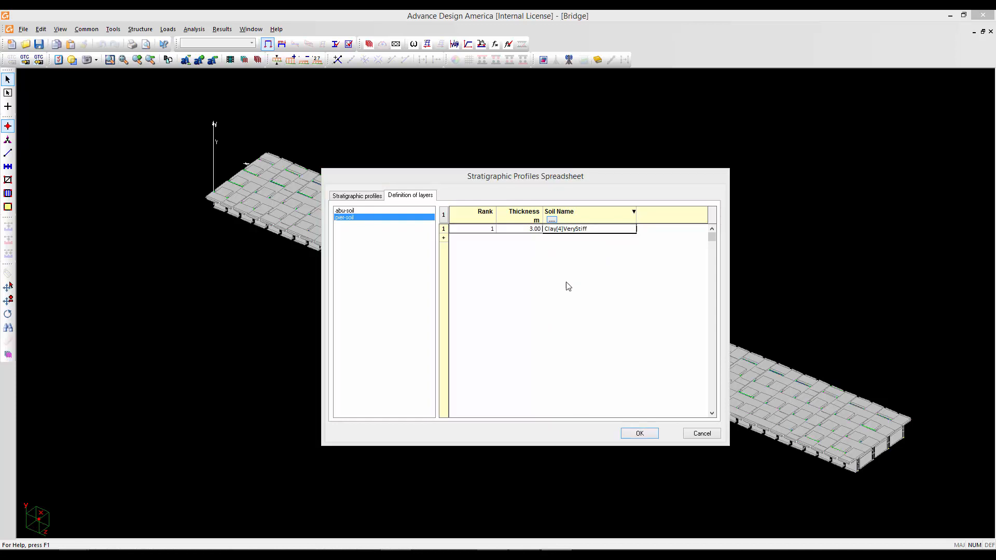
# - Add a second layer to pier-soil with rank 2, a thickness of 5 m and the cohesive soil Clay[5]Hard
pyautogui.click(460, 238)
pyautogui.click(479, 239)
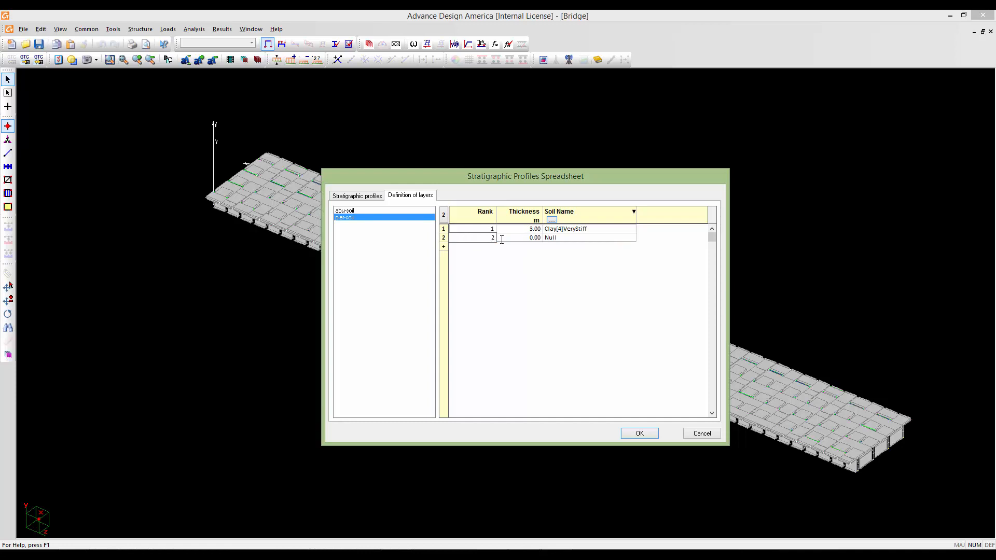
pyautogui.click(531, 239)
pyautogui.moveTo(529, 238); pyautogui.dragTo(564, 243)
pyautogui.write('5')
pyautogui.click(566, 238)
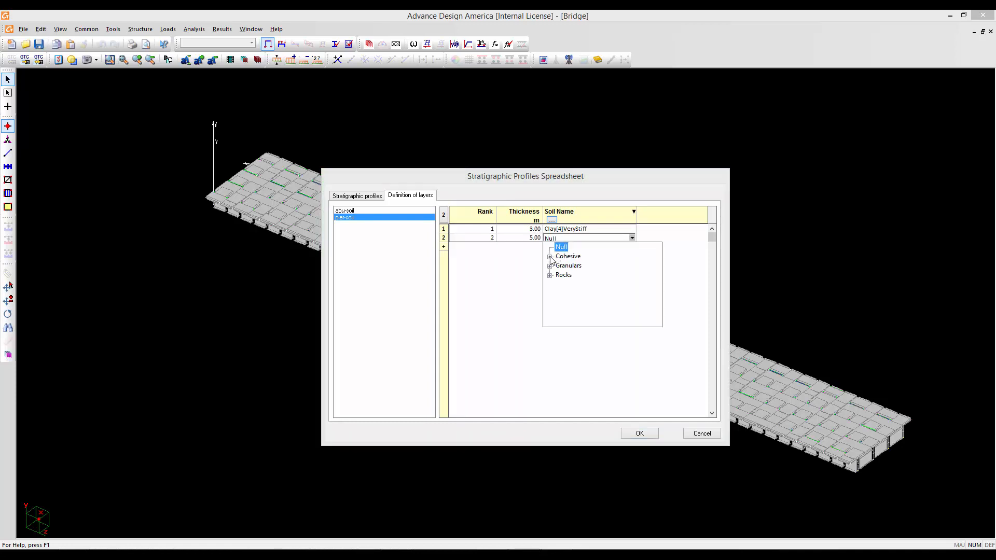
pyautogui.click(549, 256)
pyautogui.click(576, 303)
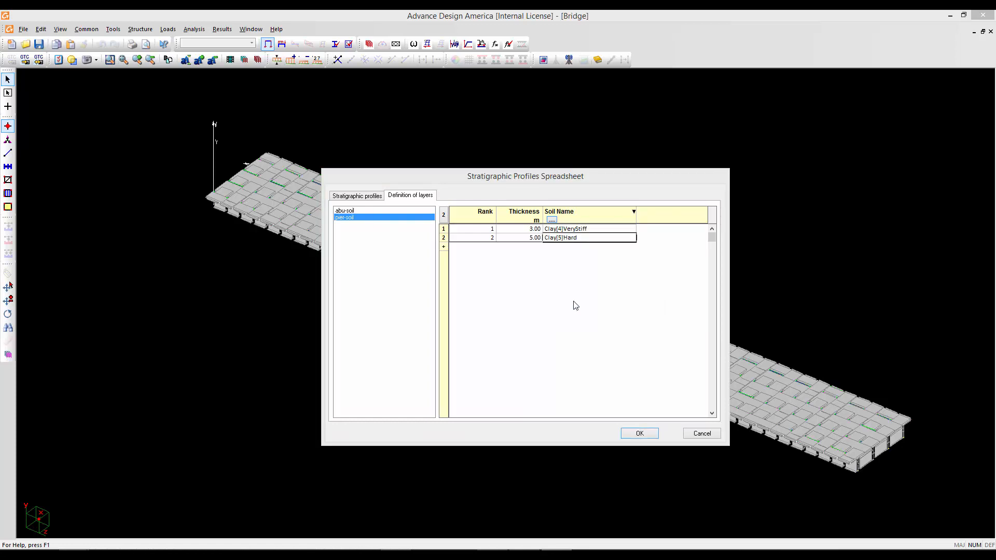
# - Add a third layer to pier-soil with rank 3, a thickness of 4 m and the cohesive soil Clay[5]Hard
pyautogui.click(443, 247)
pyautogui.click(475, 247)
pyautogui.doubleClick(475, 247)
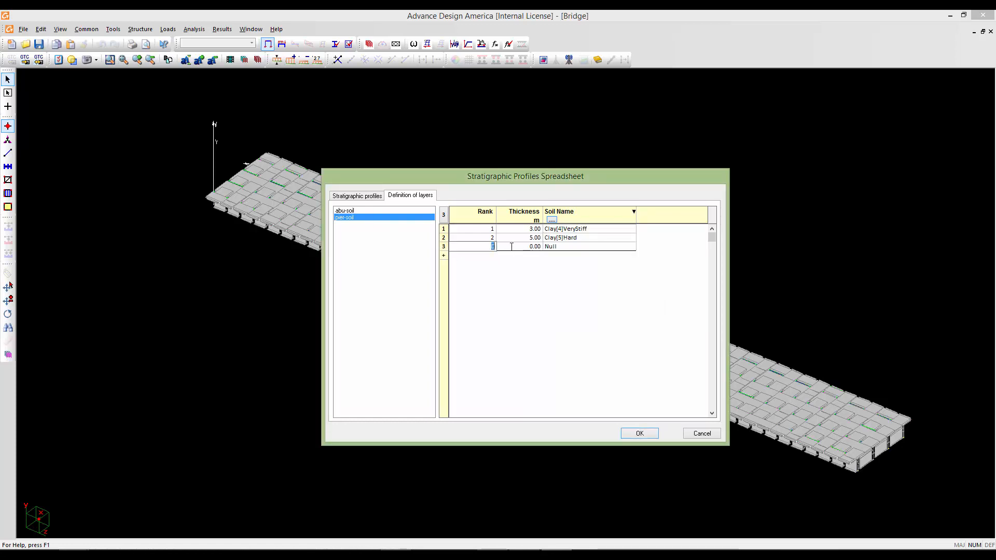
pyautogui.write('3')
pyautogui.press('Tab')
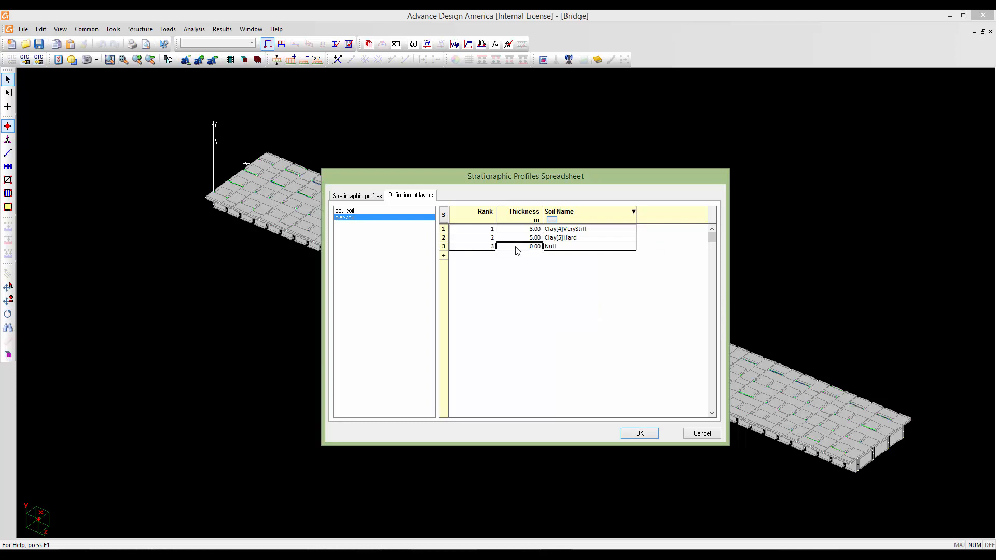
pyautogui.write('4')
pyautogui.click(562, 253)
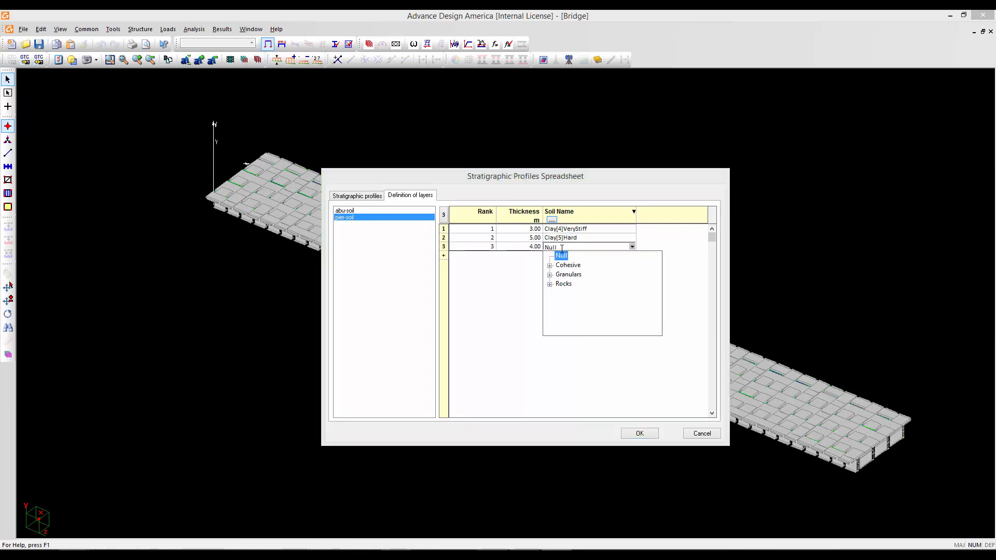
pyautogui.click(550, 266)
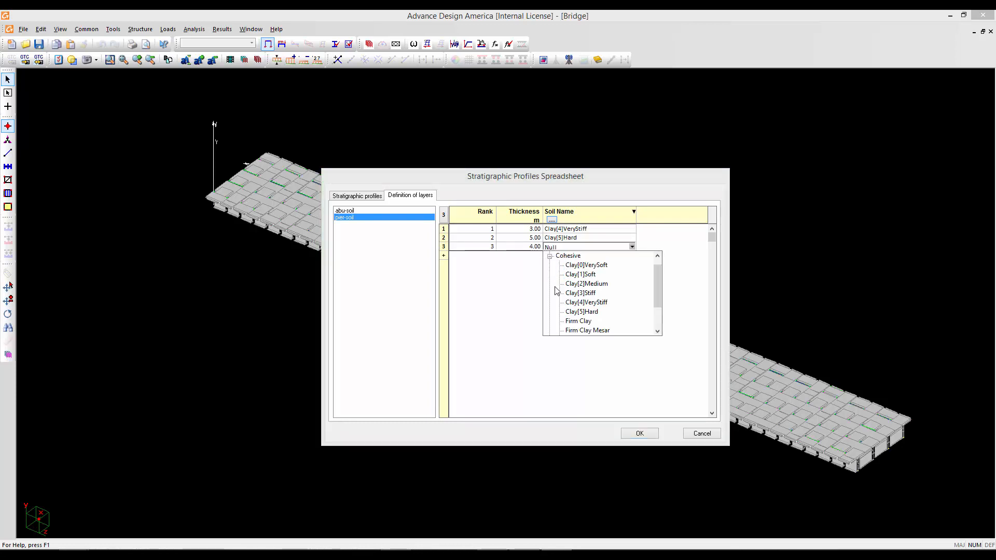
pyautogui.click(572, 312)
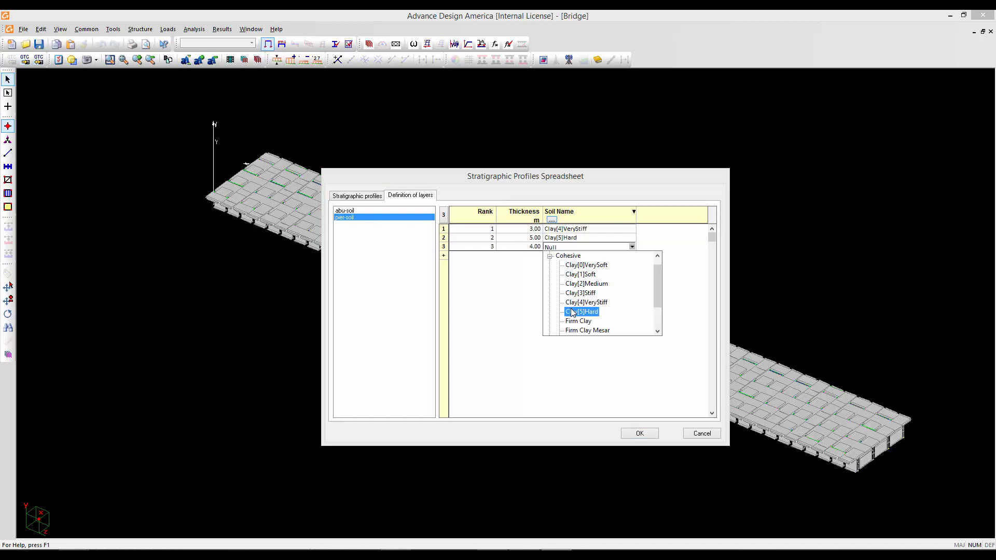
# - Add a fourth layer to pier-soil with rank 4, thickness 50 m and granular soil Gravel[3]Dense, and accept the stratigraphic profiles
pyautogui.click(444, 255)
pyautogui.moveTo(468, 259); pyautogui.dragTo(507, 256)
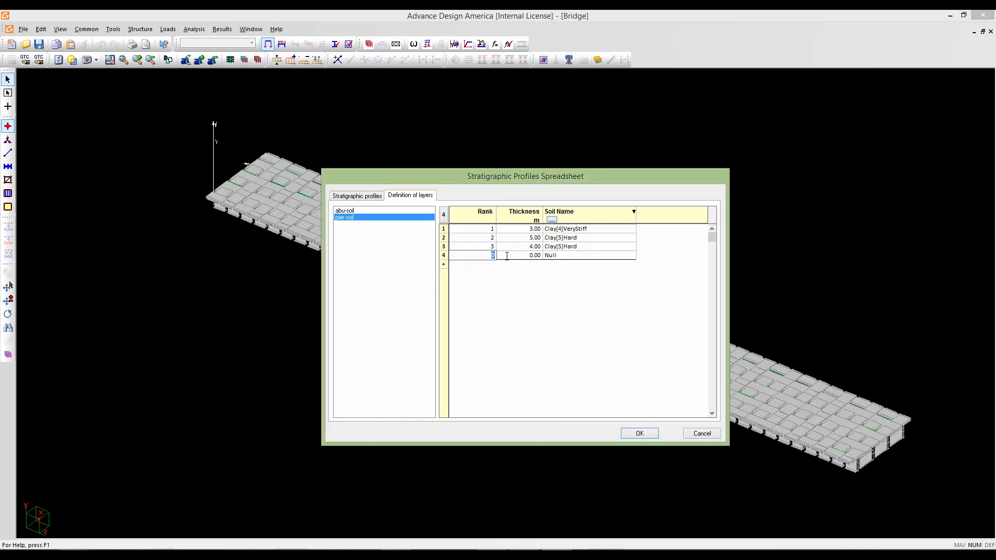
pyautogui.write('4')
pyautogui.press('Tab')
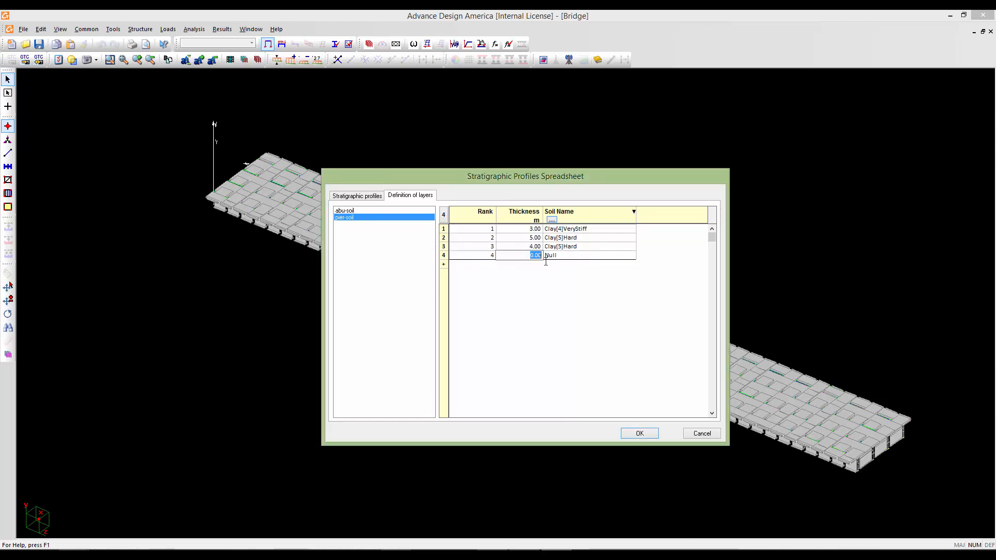
pyautogui.write('50')
pyautogui.click(552, 257)
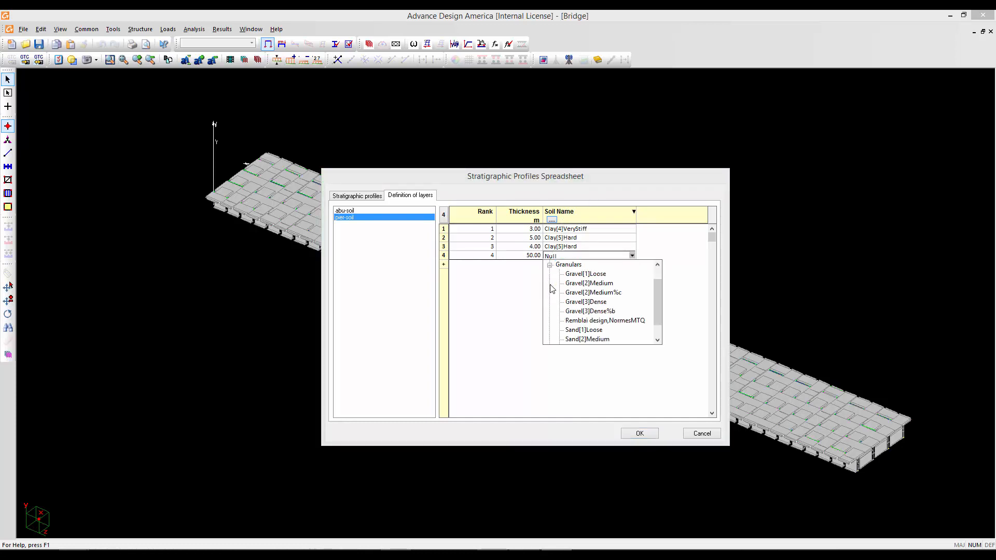
pyautogui.click(573, 305)
pyautogui.click(572, 305)
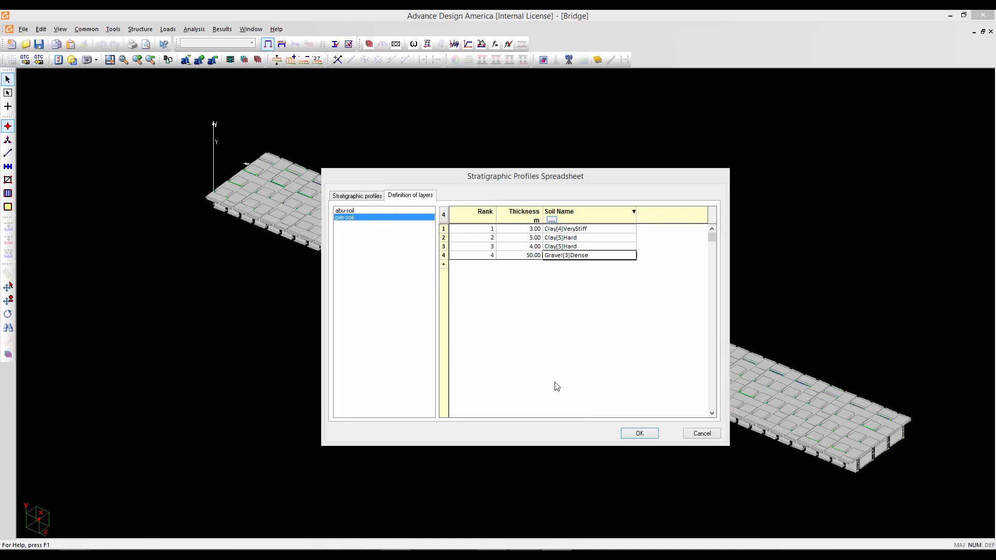
pyautogui.click(639, 434)
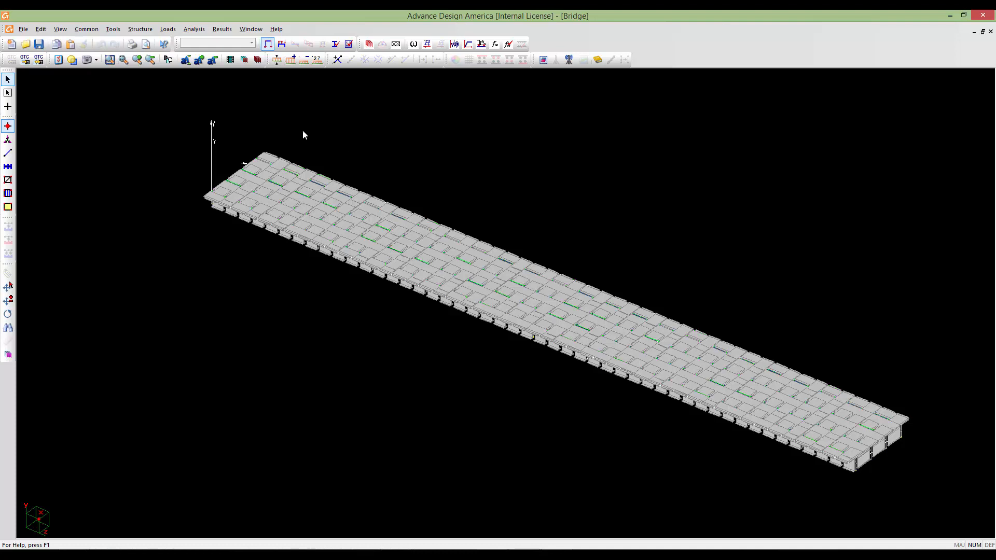
# - Open the deep foundation models spreadsheet and add a foundation named abutment
pyautogui.click(140, 30)
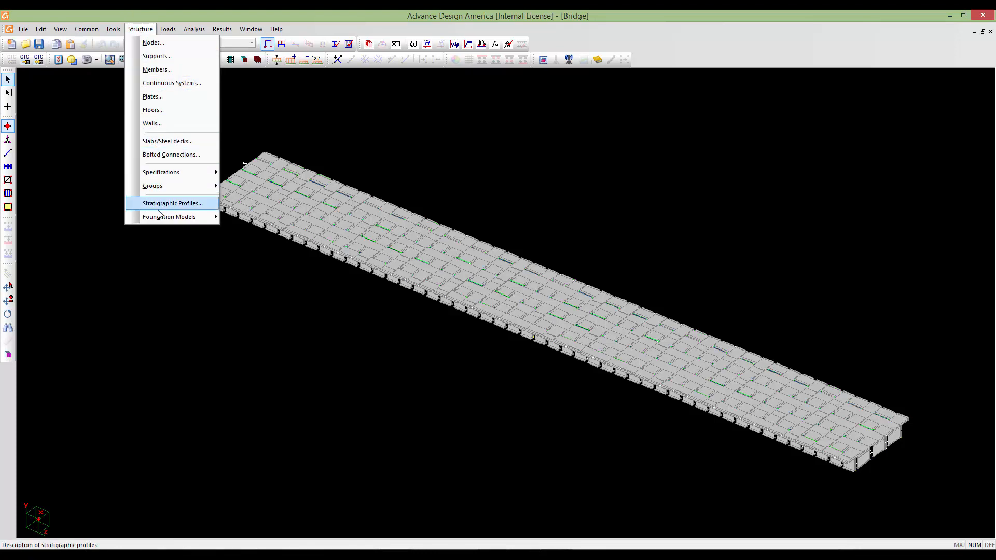
pyautogui.moveTo(152, 222)
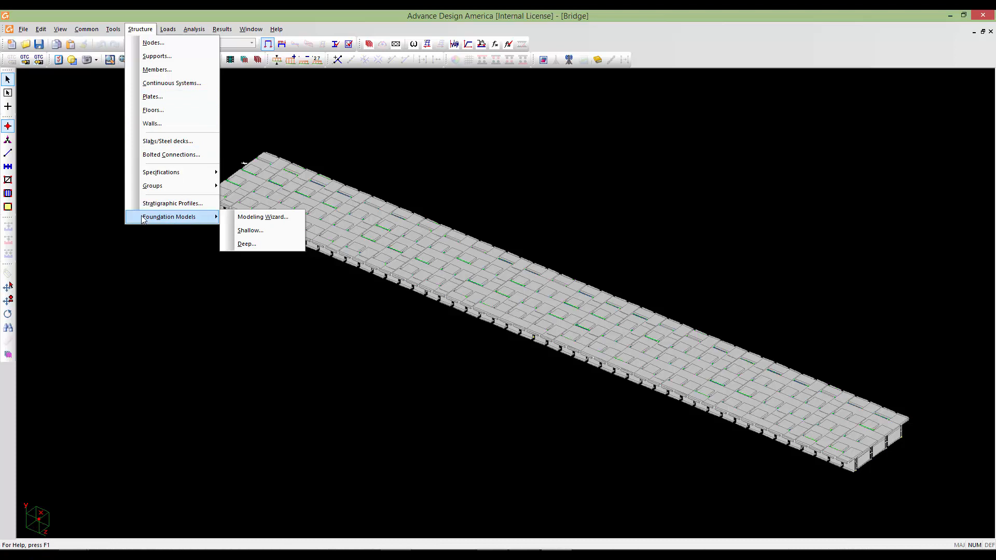
pyautogui.click(257, 245)
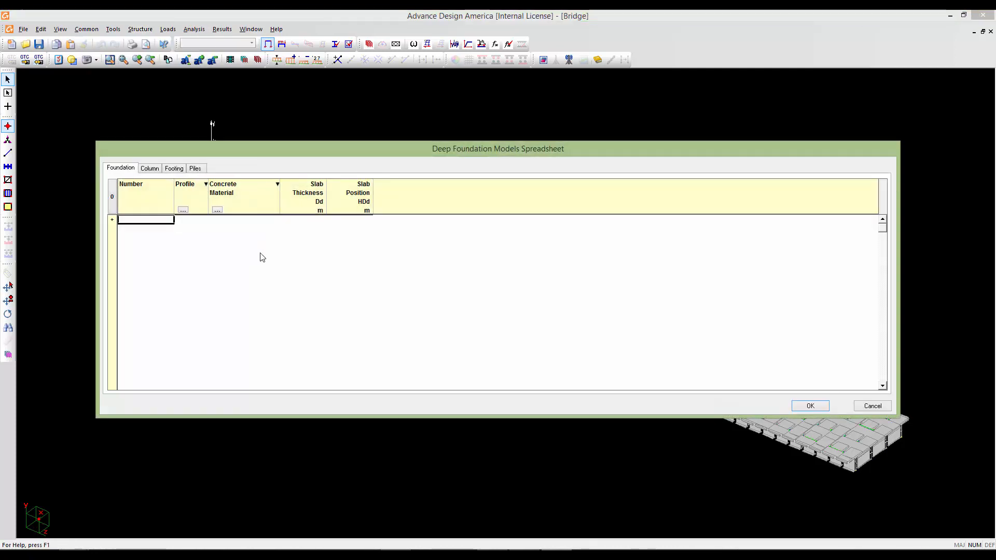
pyautogui.moveTo(278, 155)
pyautogui.mouseDown()
pyautogui.moveTo(292, 160)
pyautogui.moveTo(270, 159)
pyautogui.mouseUp()
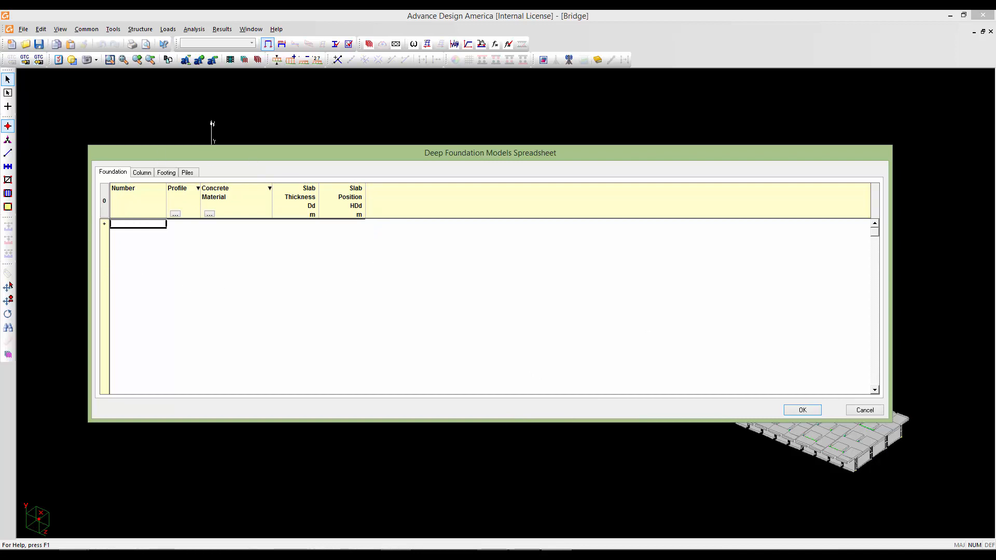
pyautogui.hotkey('alt', 'Tab')
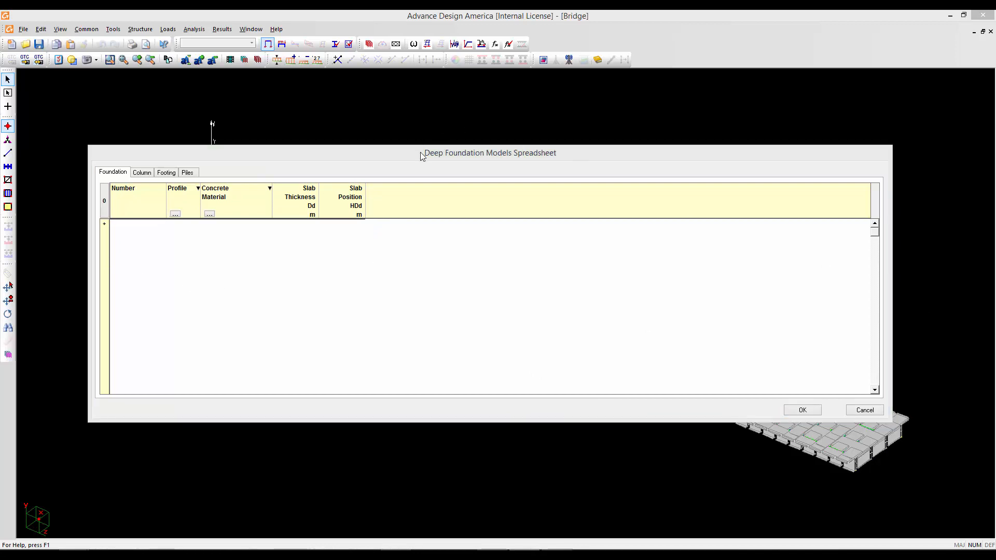
pyautogui.moveTo(422, 156); pyautogui.dragTo(426, 151)
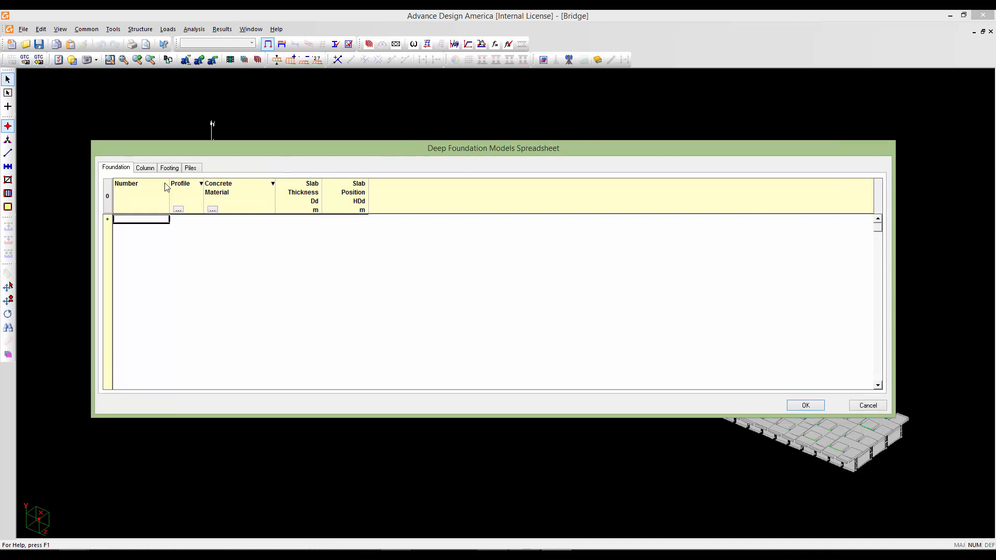
pyautogui.click(108, 220)
pyautogui.click(119, 219)
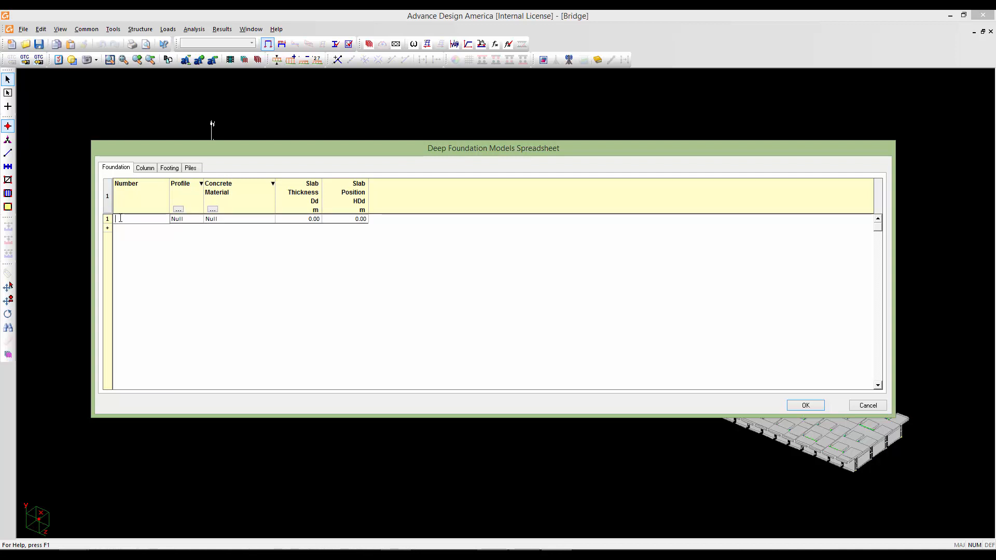
pyautogui.write('abutment')
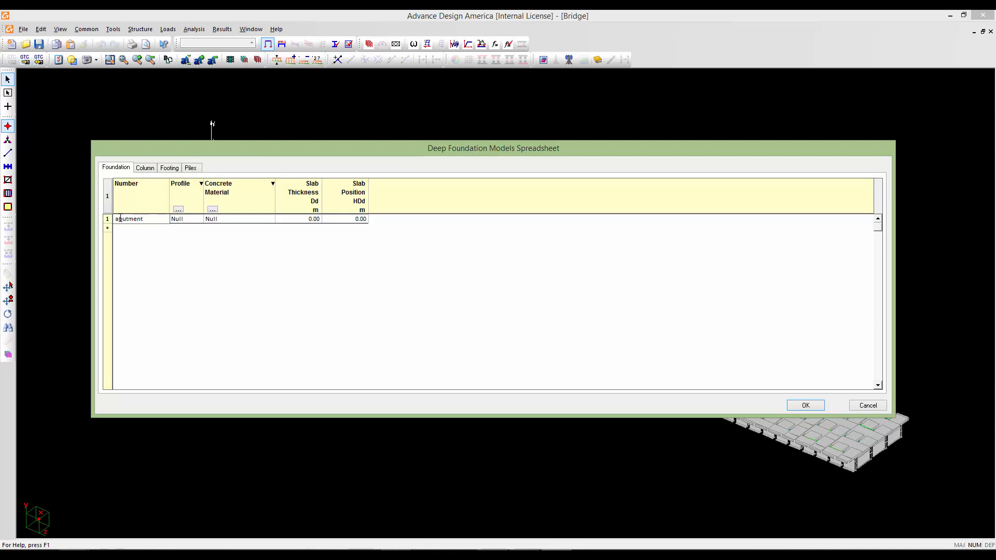
# - Assign the abu-soil profile and the 23.5 kN/m³ concrete Con030 to the abutment foundation
pyautogui.click(178, 221)
pyautogui.click(179, 220)
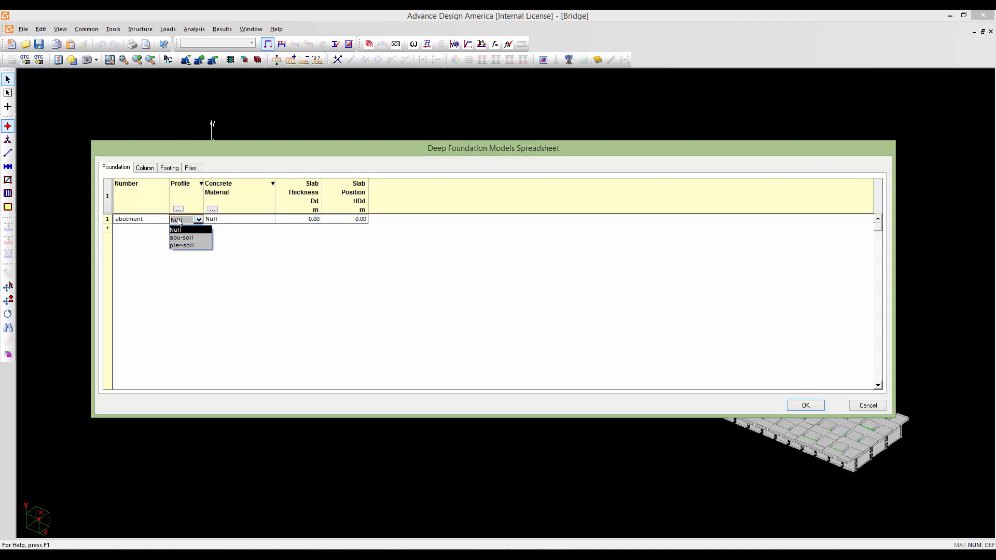
pyautogui.click(176, 240)
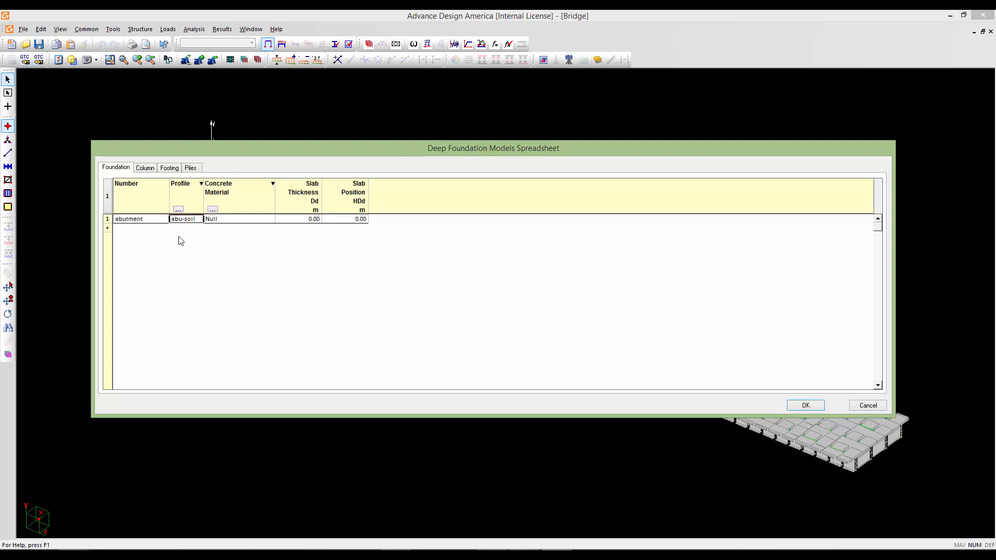
pyautogui.click(244, 224)
pyautogui.click(244, 224)
pyautogui.click(212, 241)
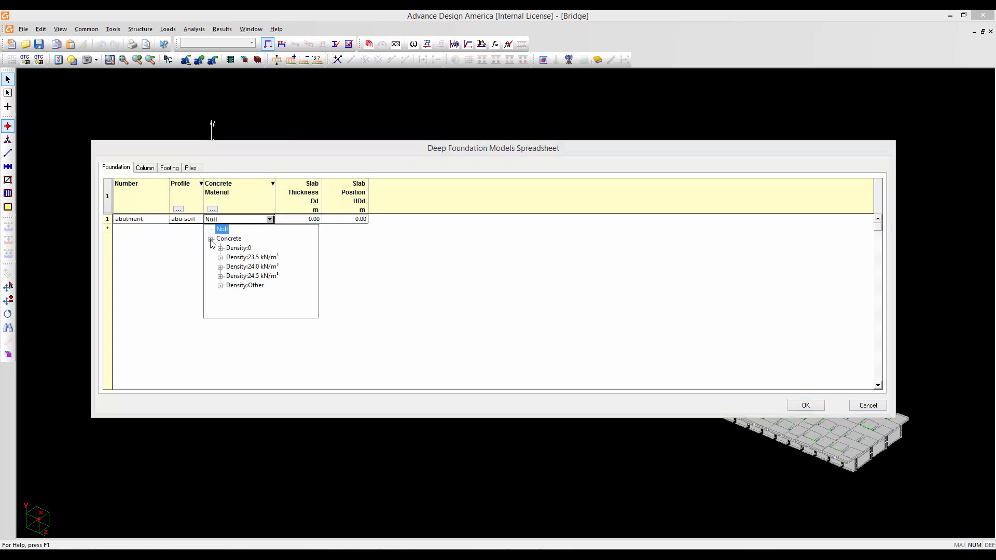
pyautogui.click(220, 257)
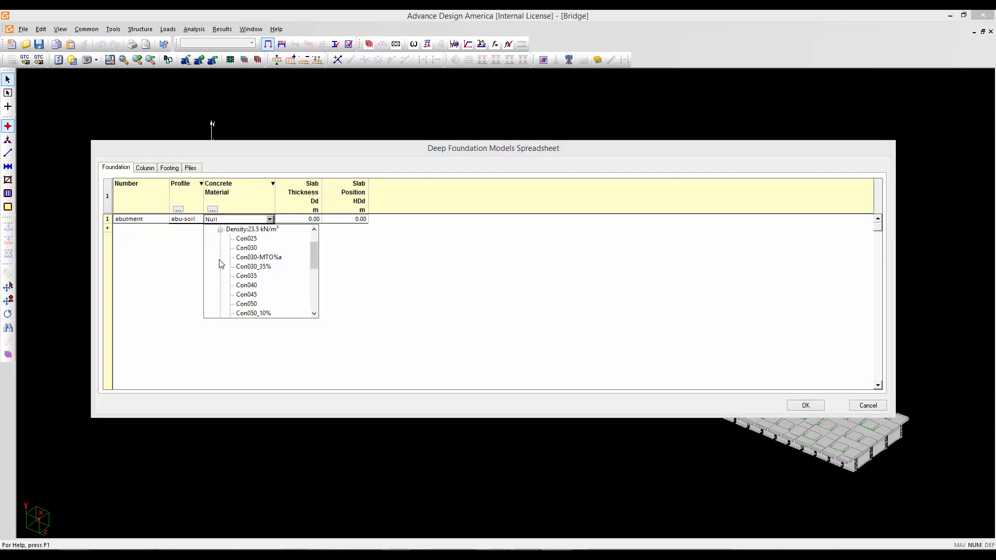
pyautogui.click(246, 251)
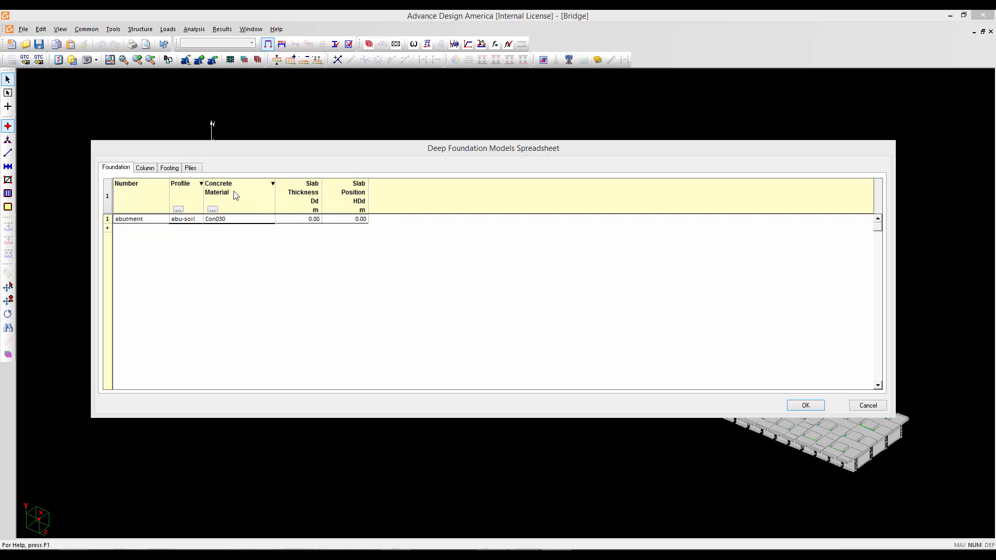
pyautogui.moveTo(229, 153); pyautogui.dragTo(231, 148)
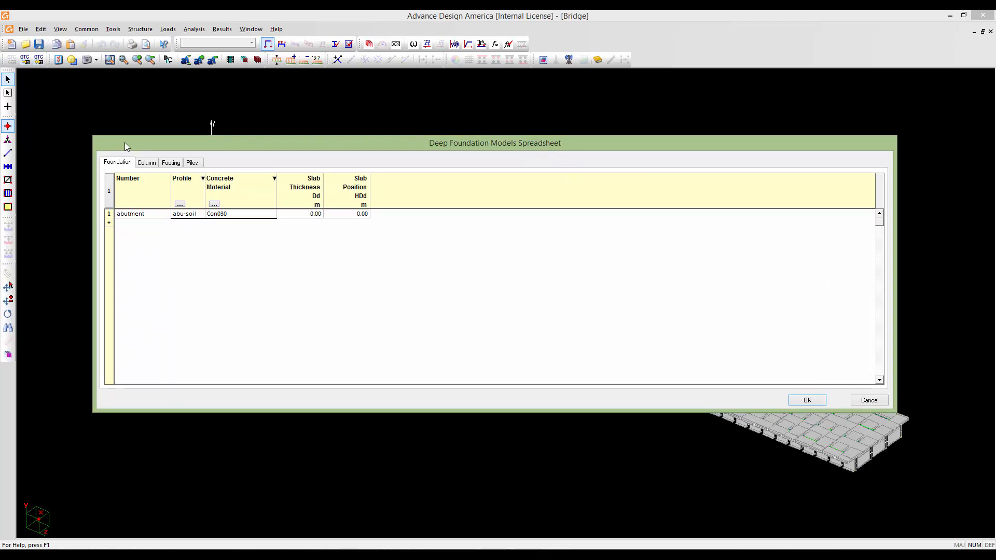
pyautogui.moveTo(160, 142); pyautogui.dragTo(160, 147)
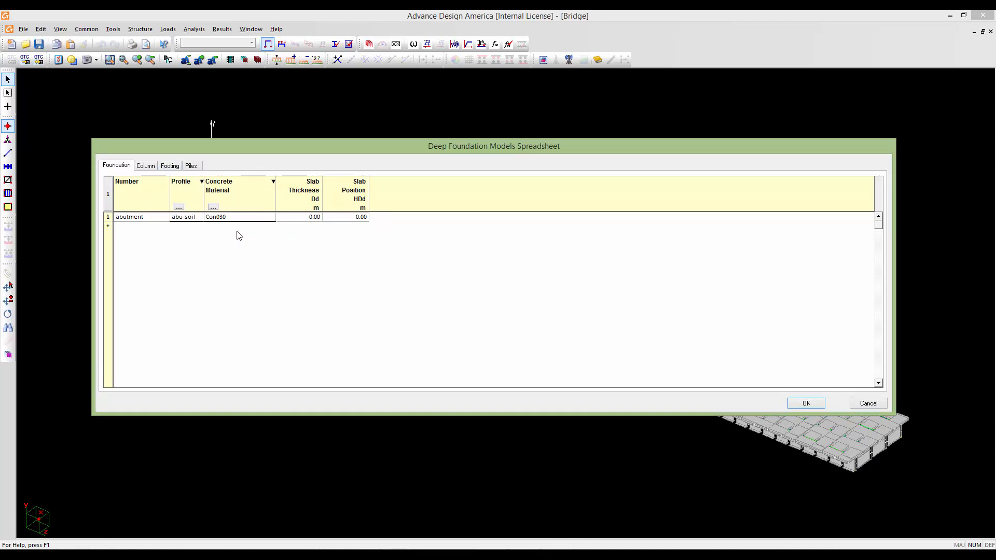
# - Open the abutment foundation's detailed definition and display its column parameters
pyautogui.click(144, 220)
pyautogui.rightClick(145, 222)
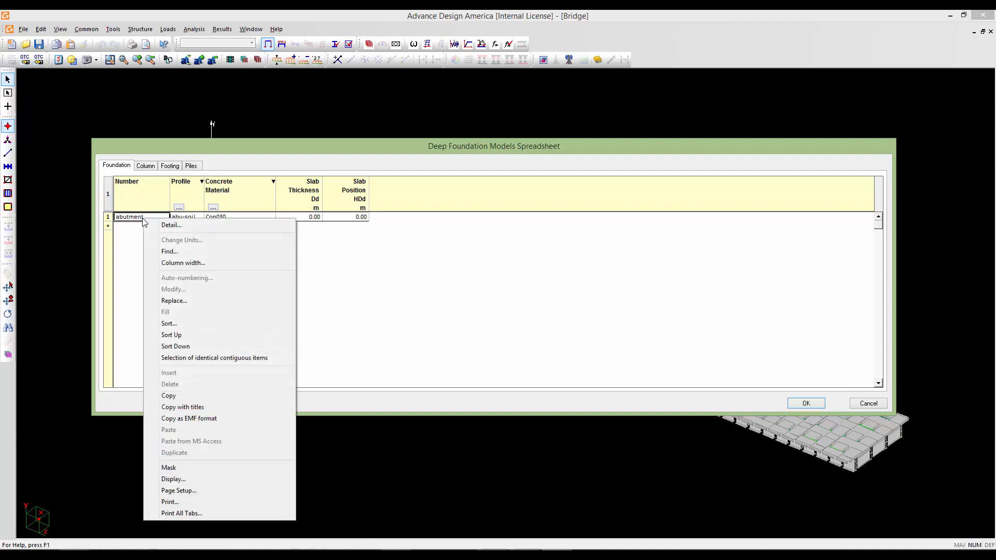
pyautogui.click(187, 227)
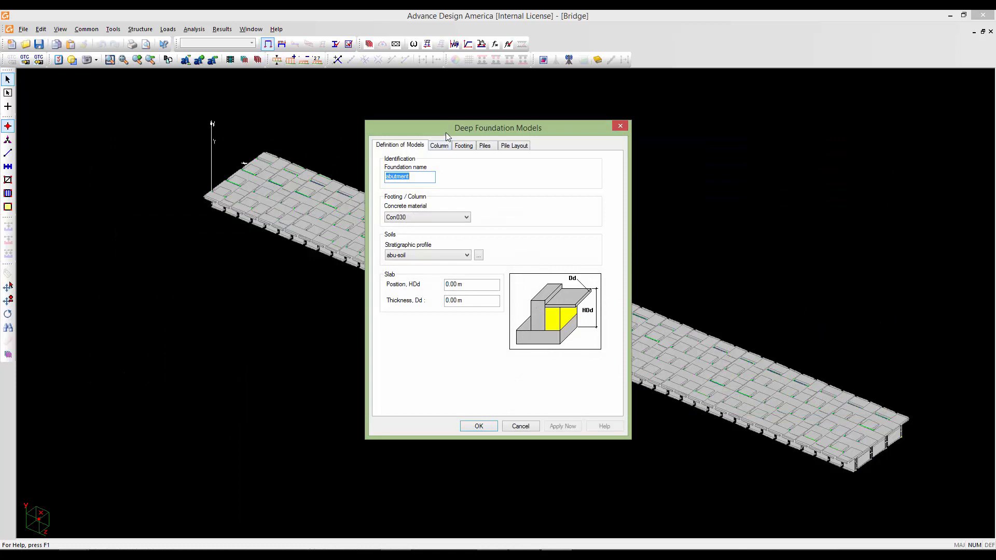
pyautogui.moveTo(447, 132); pyautogui.dragTo(437, 130)
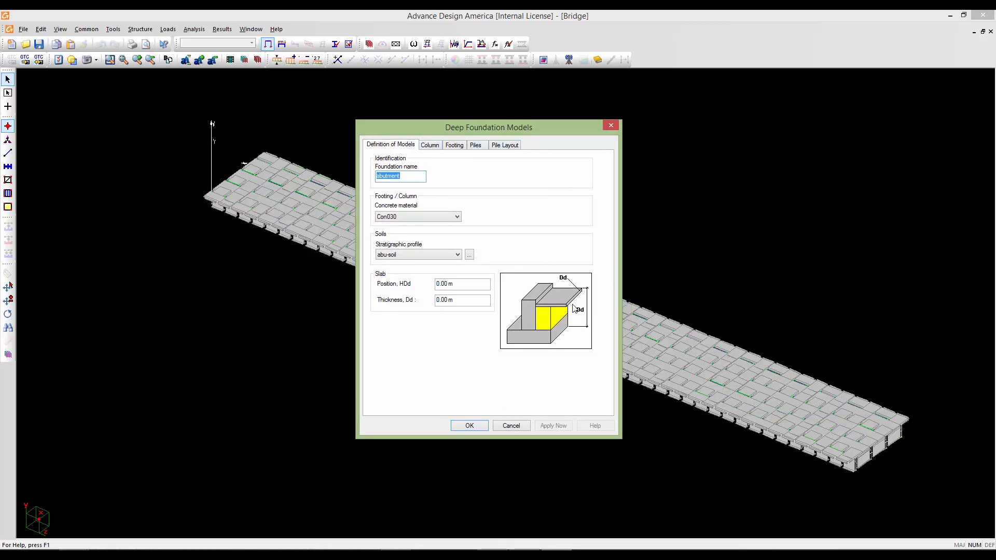
pyautogui.moveTo(410, 130); pyautogui.dragTo(412, 127)
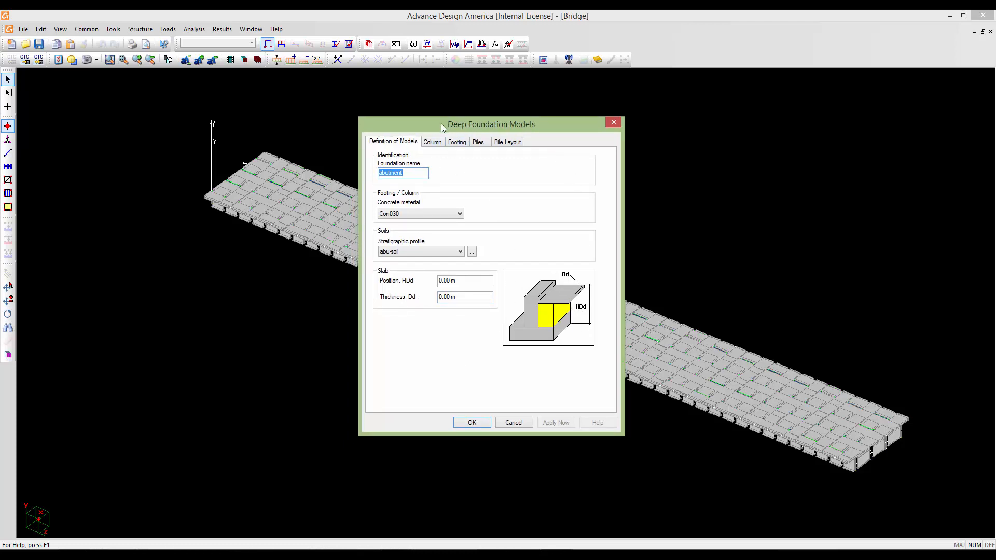
pyautogui.moveTo(441, 123); pyautogui.dragTo(423, 126)
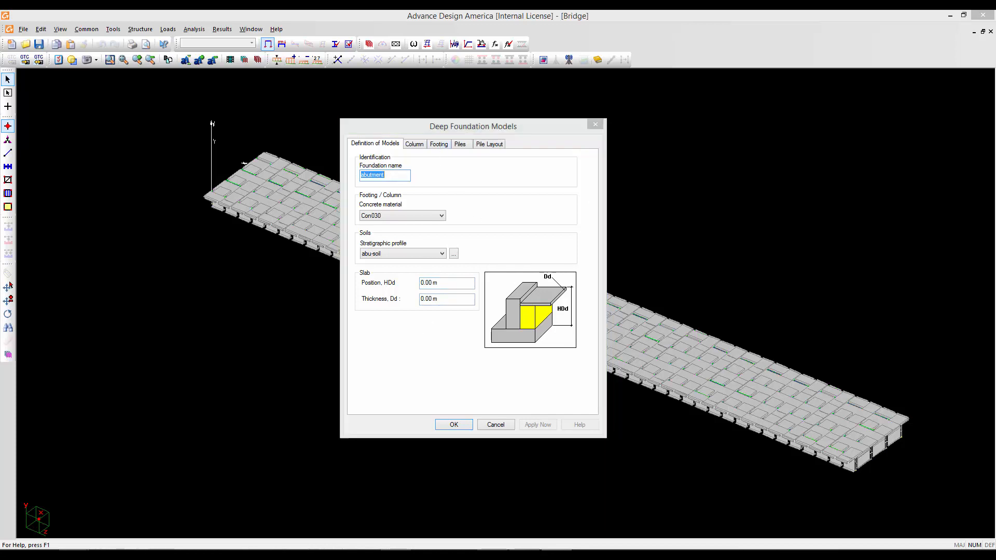
pyautogui.moveTo(396, 123); pyautogui.dragTo(407, 127)
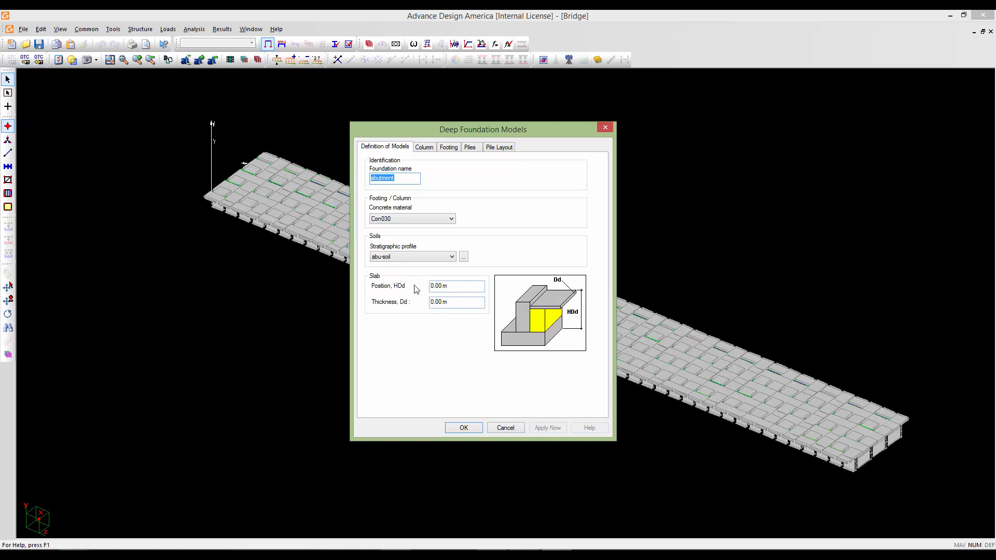
pyautogui.click(423, 148)
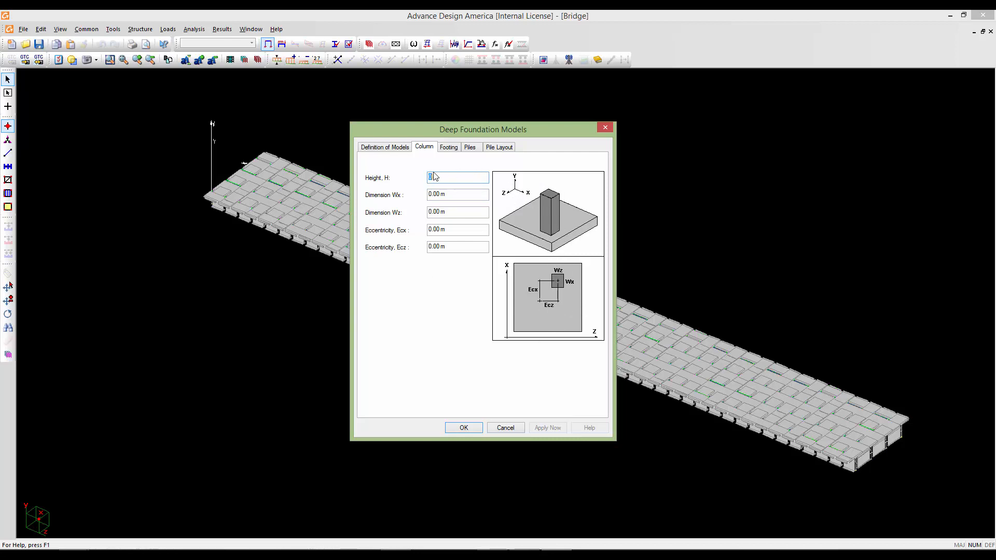
# - Set the abutment footing dimensions to Bx 11.95 m, Bz 1.2 m and thickness Ds 0.10 m
pyautogui.click(445, 148)
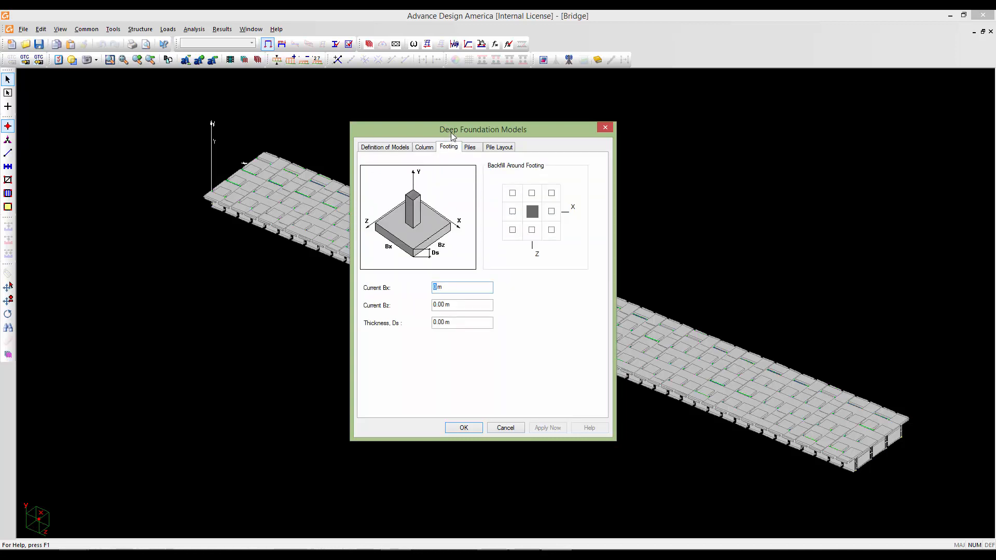
pyautogui.moveTo(450, 130); pyautogui.dragTo(445, 128)
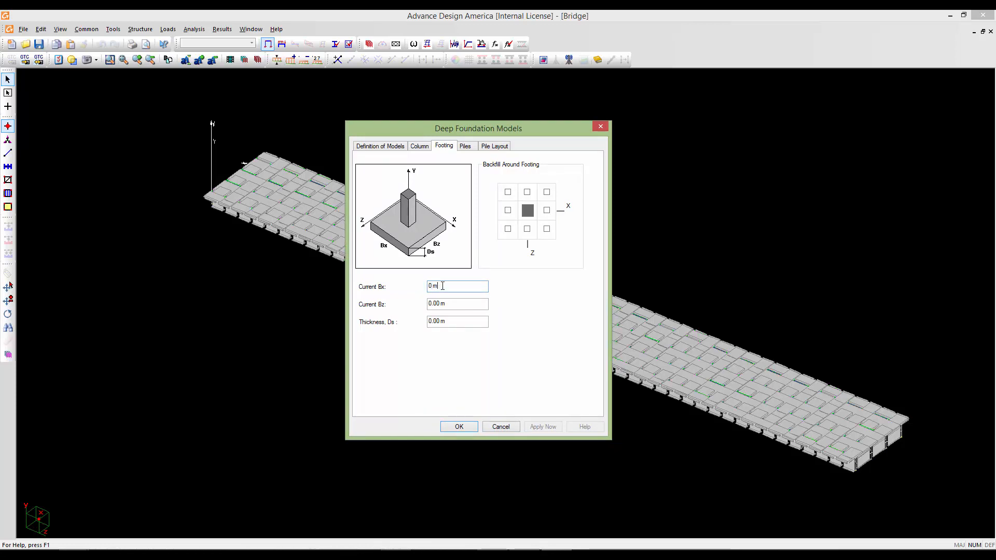
pyautogui.moveTo(443, 286); pyautogui.dragTo(424, 288)
pyautogui.write('11.')
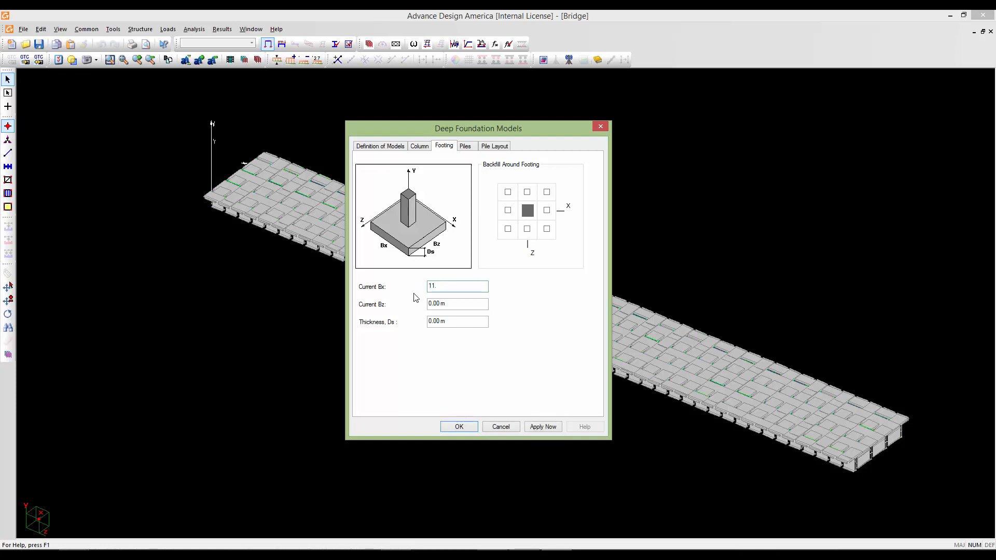
pyautogui.write('95')
pyautogui.click(447, 305)
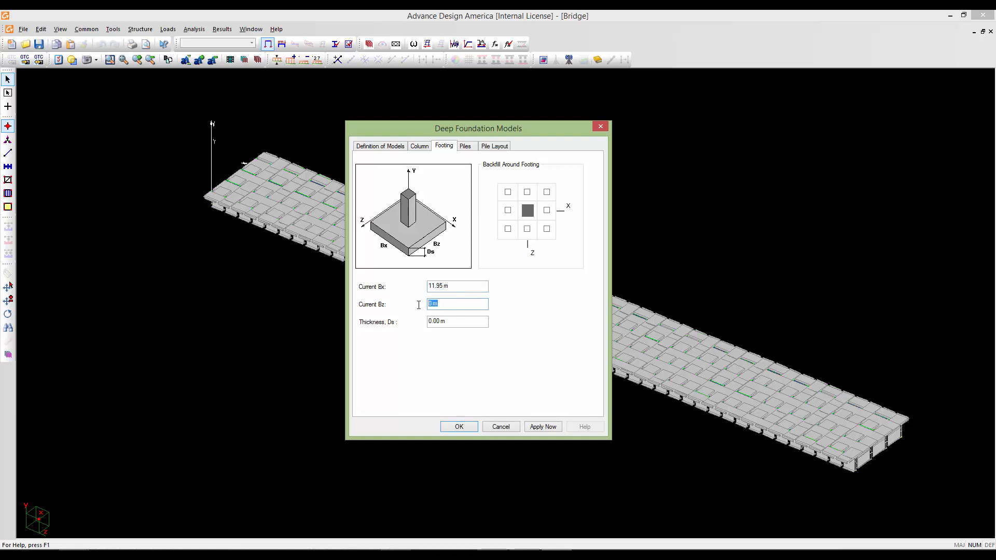
pyautogui.write('1.2')
pyautogui.click(446, 322)
pyautogui.moveTo(447, 322); pyautogui.dragTo(426, 322)
pyautogui.write('0')
pyautogui.click(454, 286)
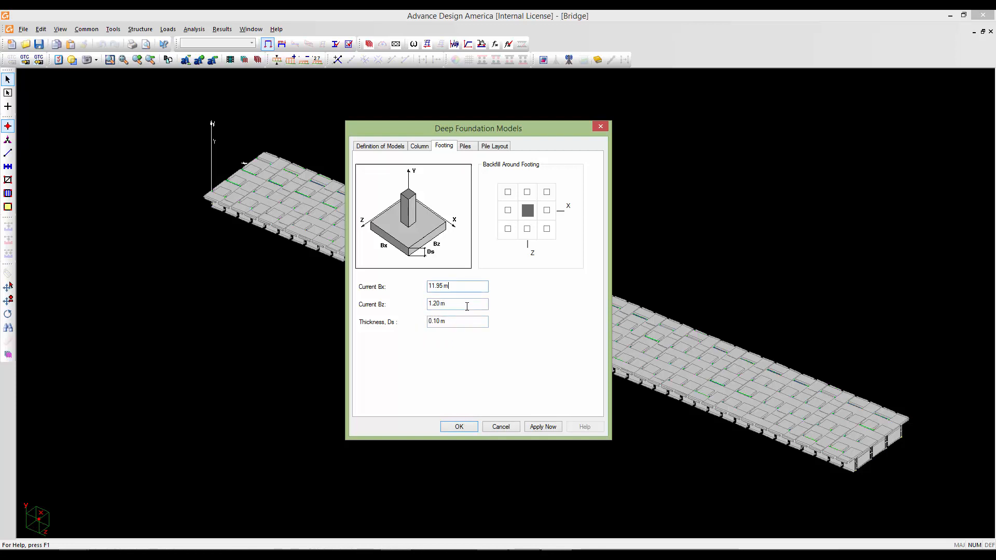
# - Display the abutment's pile parameters and define the piles as Driven Piles working in Point and Friction
pyautogui.moveTo(463, 128); pyautogui.dragTo(450, 130)
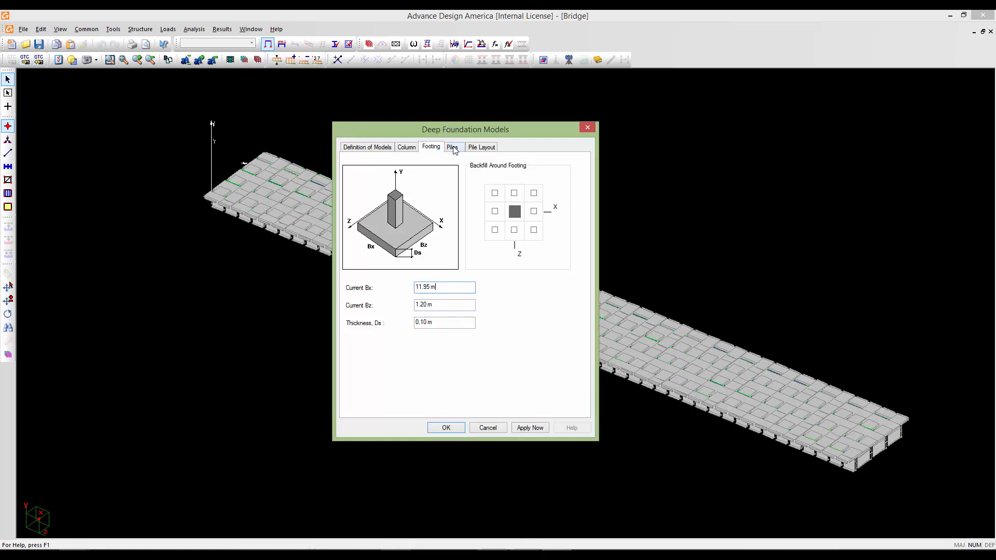
pyautogui.click(452, 148)
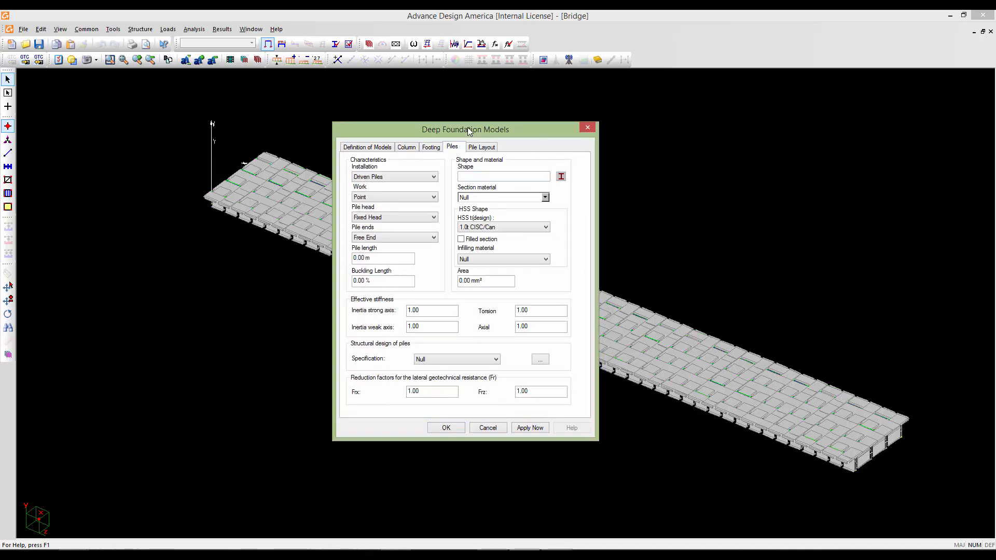
pyautogui.moveTo(468, 128); pyautogui.dragTo(484, 130)
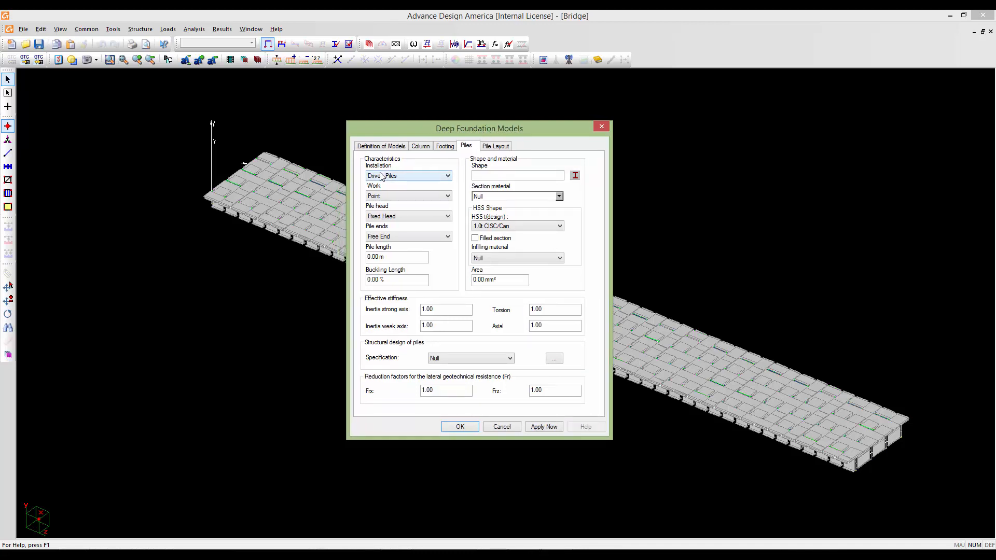
pyautogui.click(404, 178)
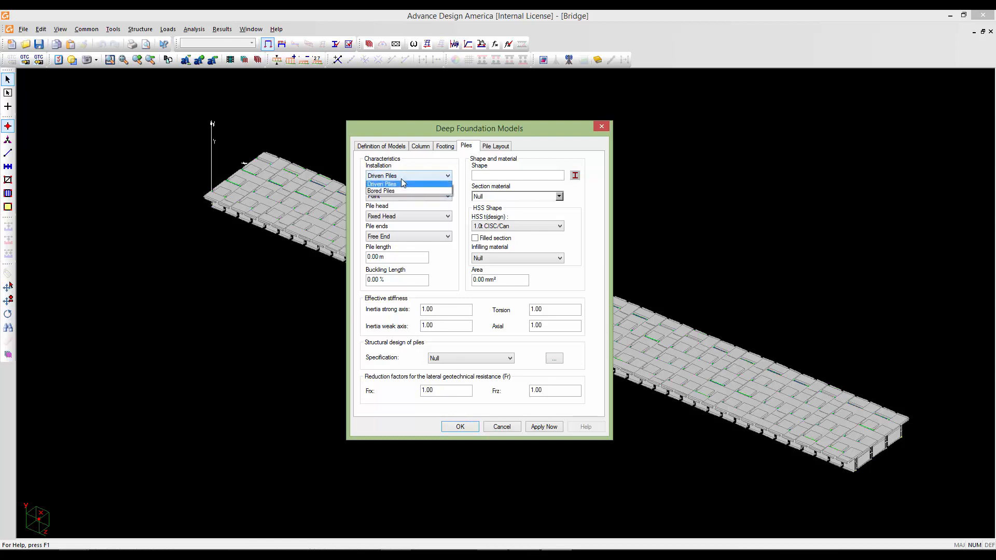
pyautogui.click(403, 181)
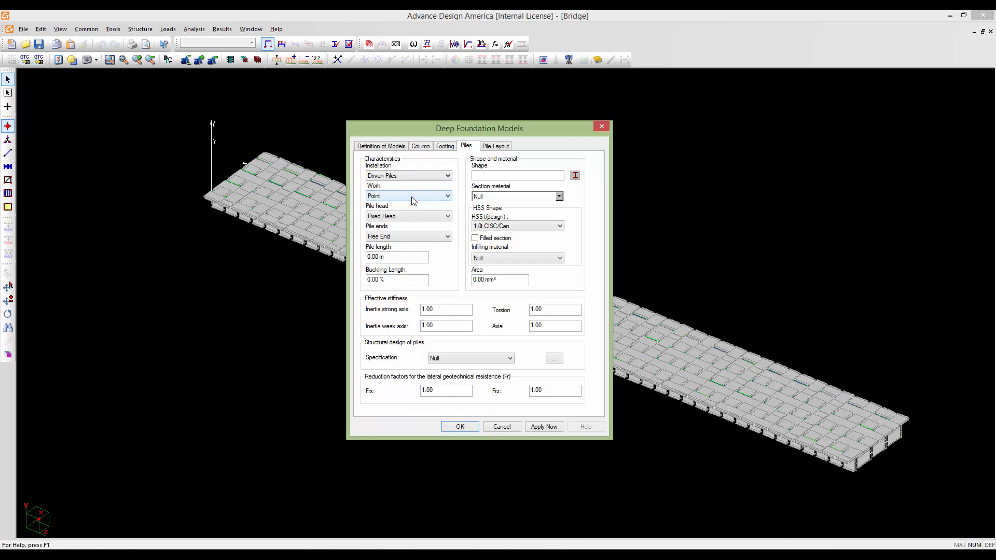
pyautogui.click(413, 201)
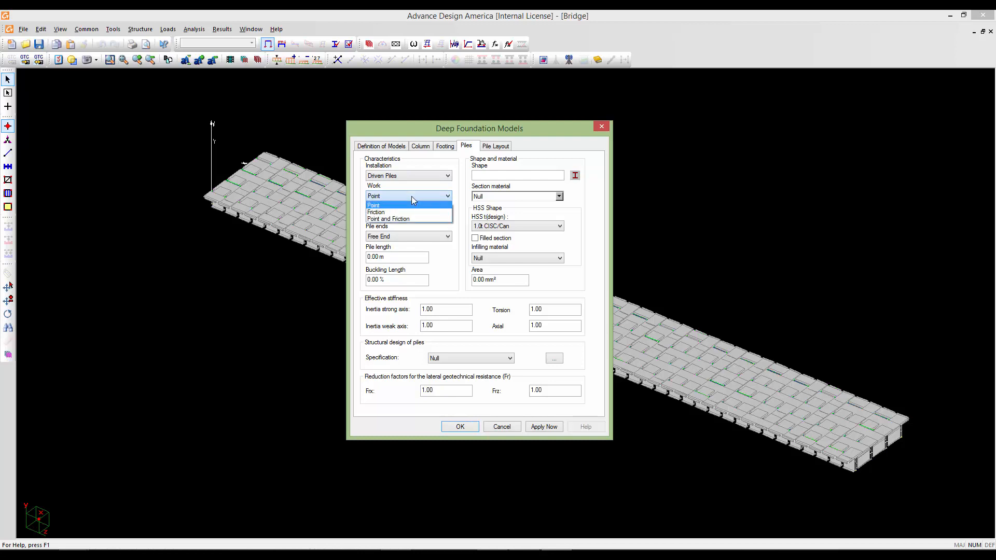
pyautogui.click(415, 215)
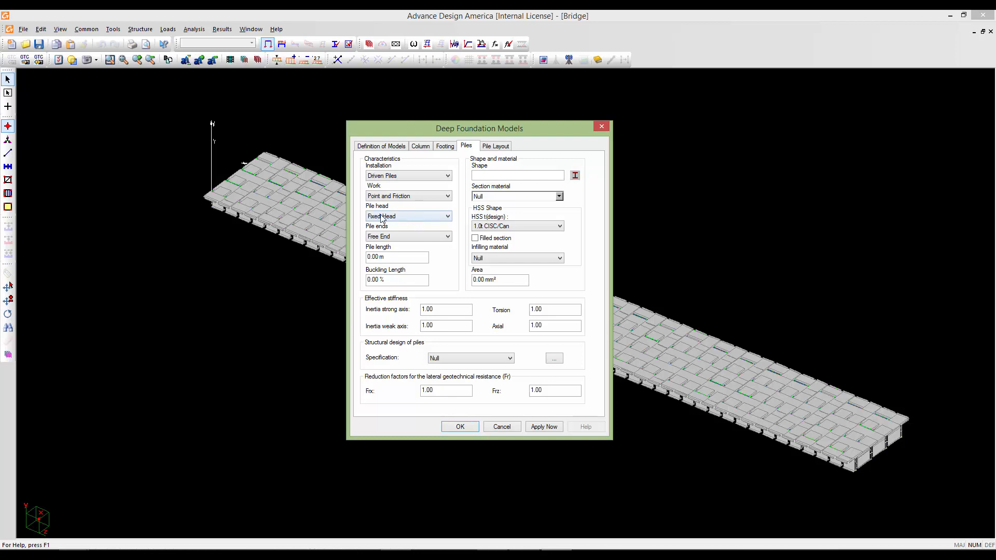
# - Set the pile ends to Fixed End and the pile length to 12 m
pyautogui.click(401, 238)
pyautogui.click(404, 246)
pyautogui.moveTo(396, 257); pyautogui.dragTo(363, 260)
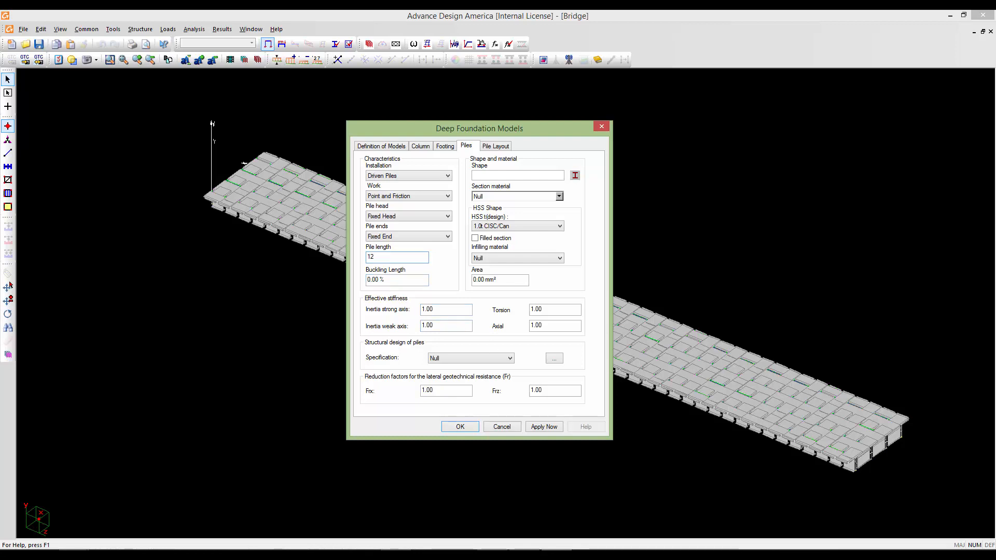
pyautogui.hotkey('alt', 'Tab')
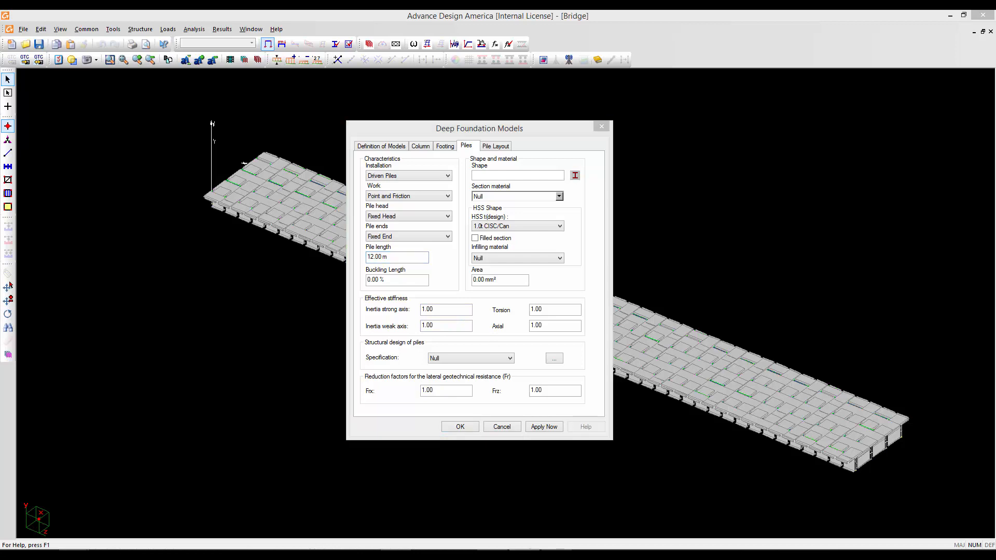
pyautogui.click(401, 369)
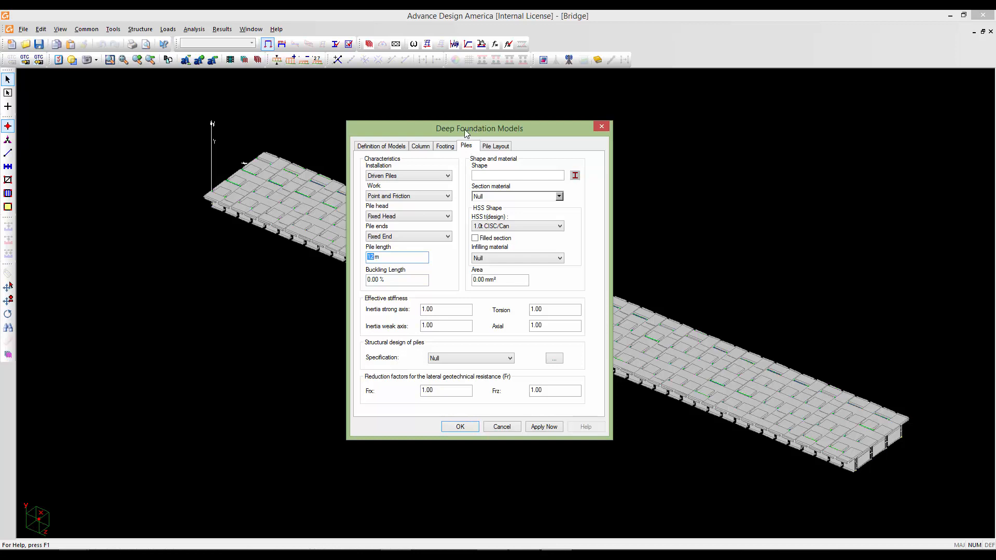
pyautogui.moveTo(467, 131); pyautogui.dragTo(450, 130)
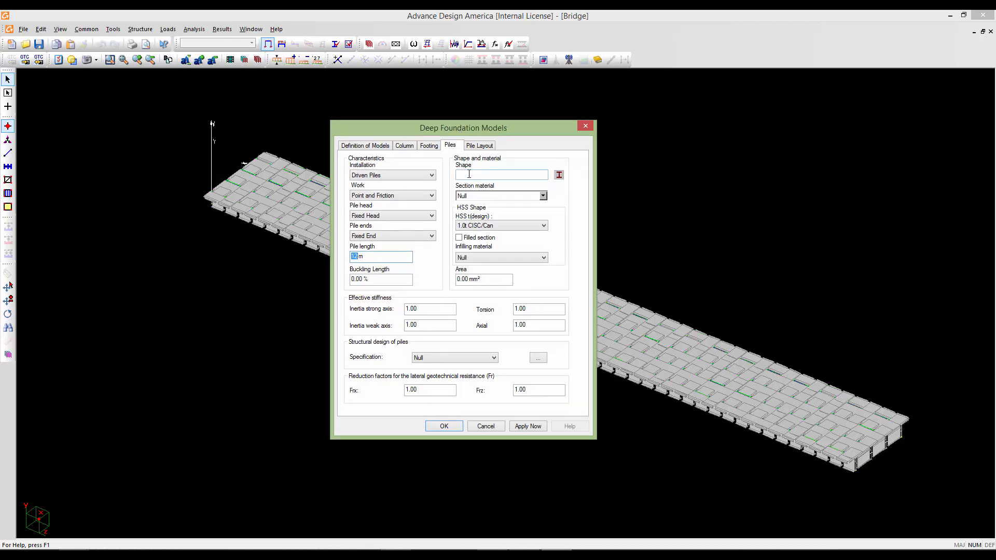
# - Assign the steel HP310x110 shape to the piles after viewing its section properties
pyautogui.click(559, 175)
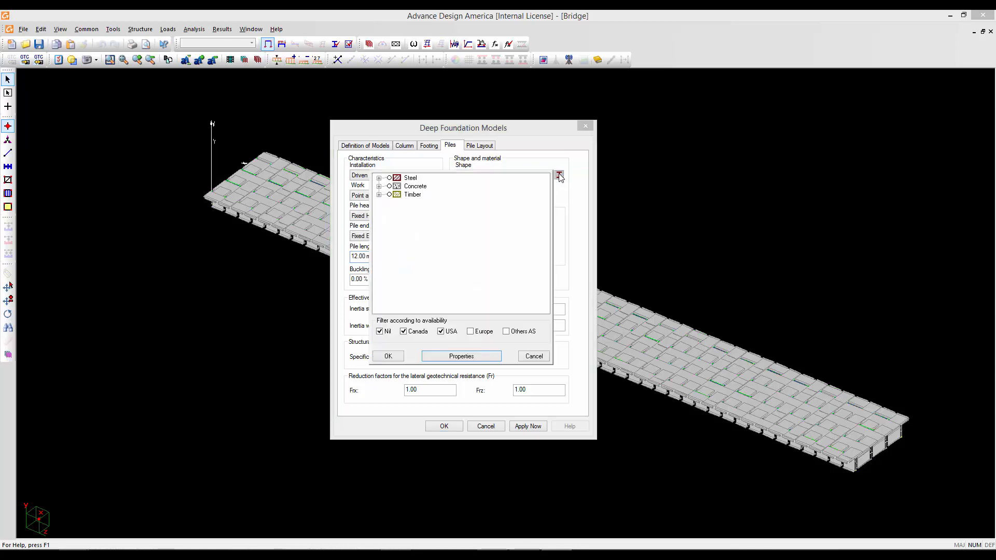
pyautogui.click(380, 178)
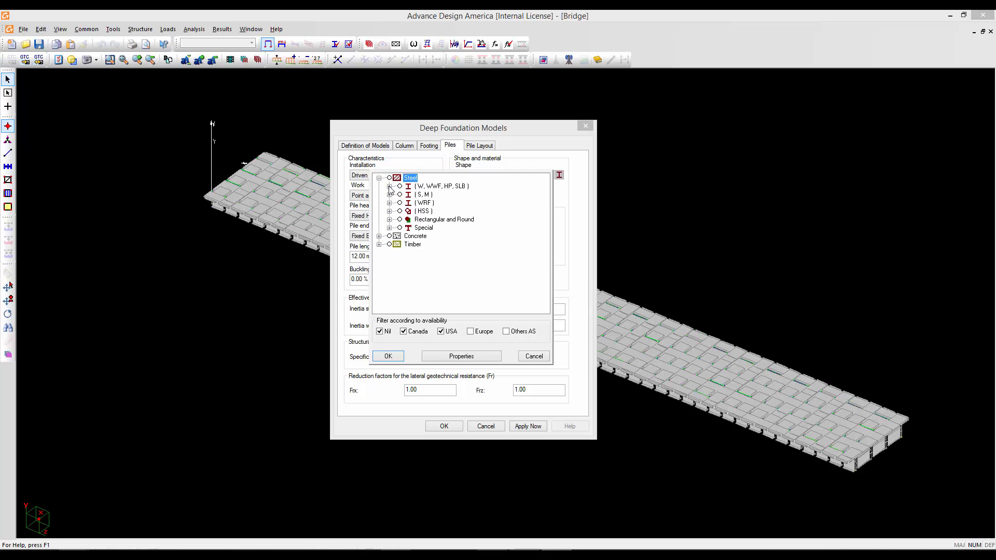
pyautogui.click(389, 186)
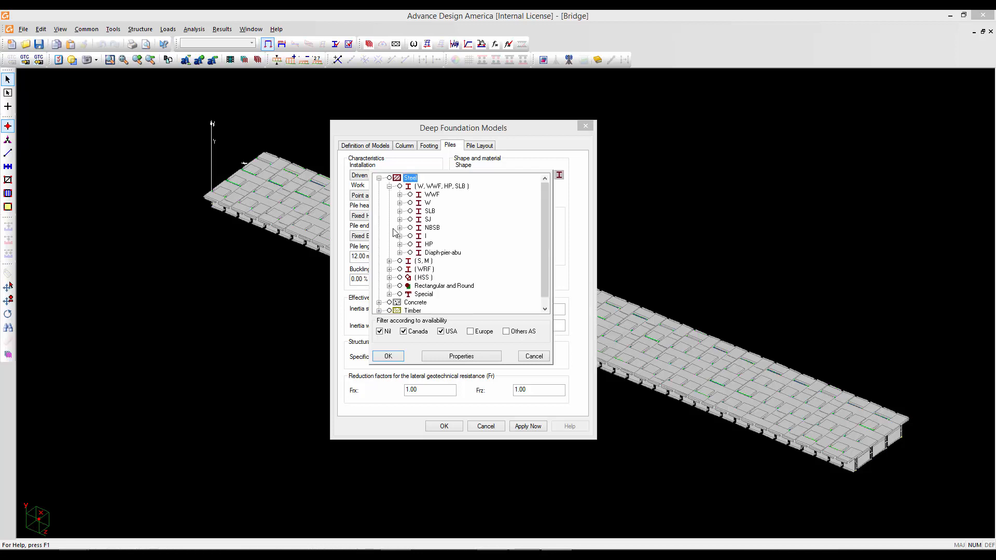
pyautogui.click(400, 245)
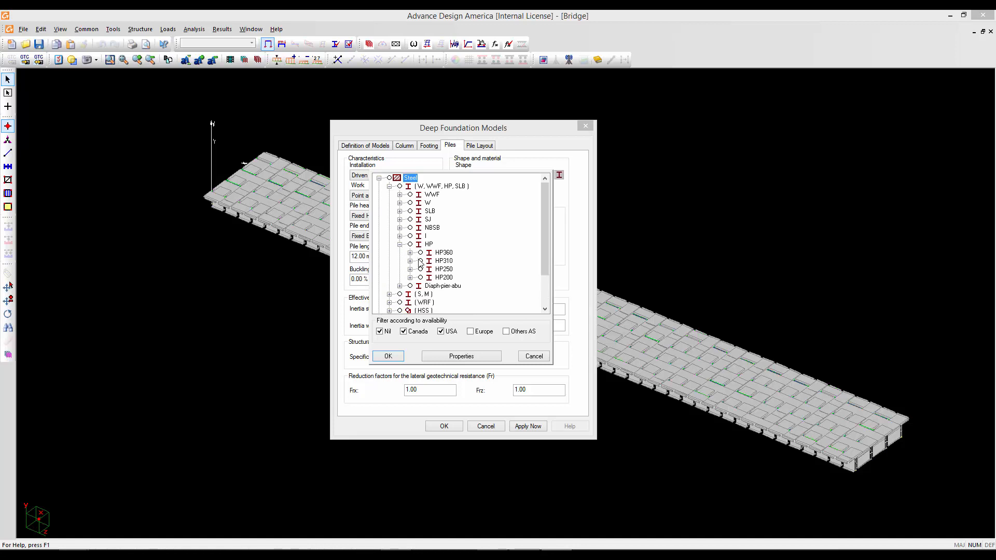
pyautogui.click(410, 261)
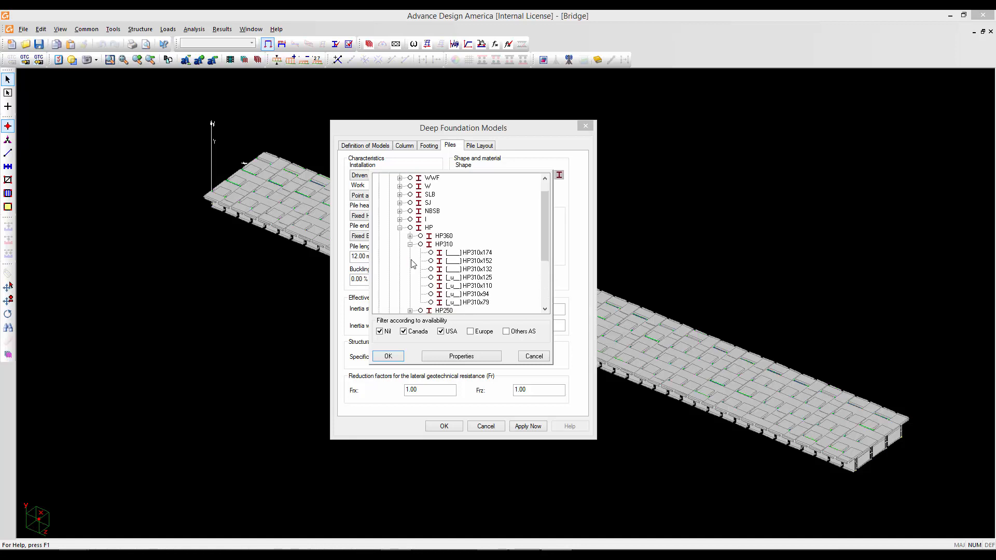
pyautogui.click(436, 286)
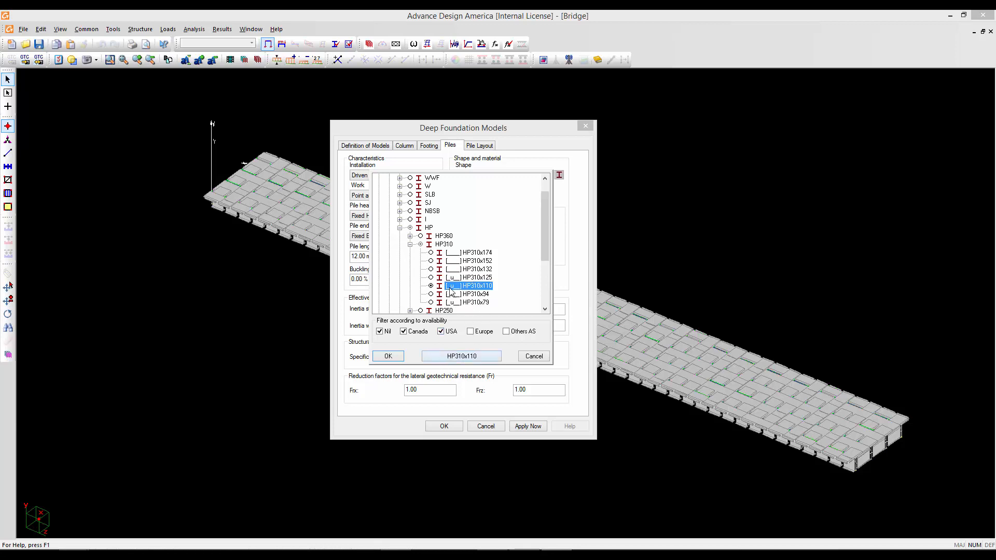
pyautogui.click(452, 358)
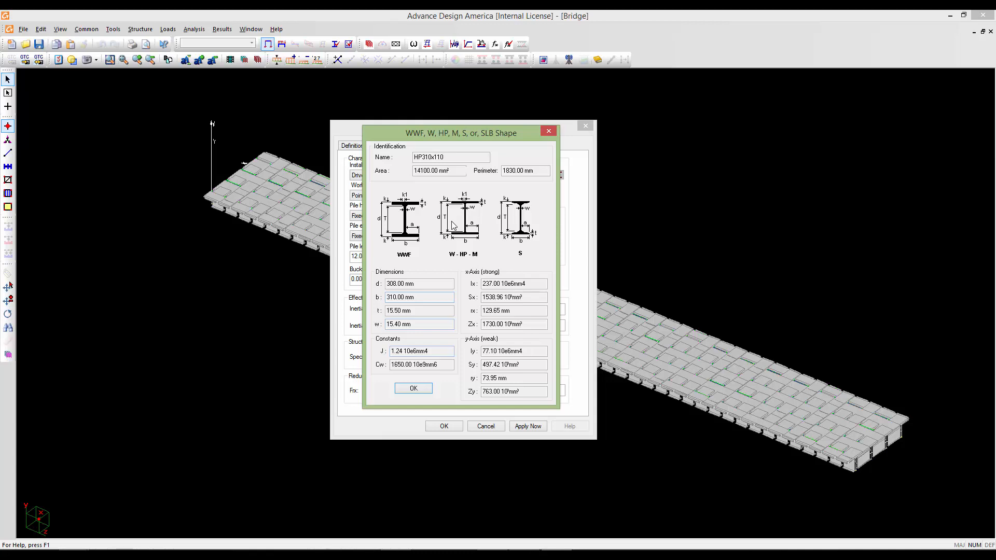
pyautogui.click(424, 391)
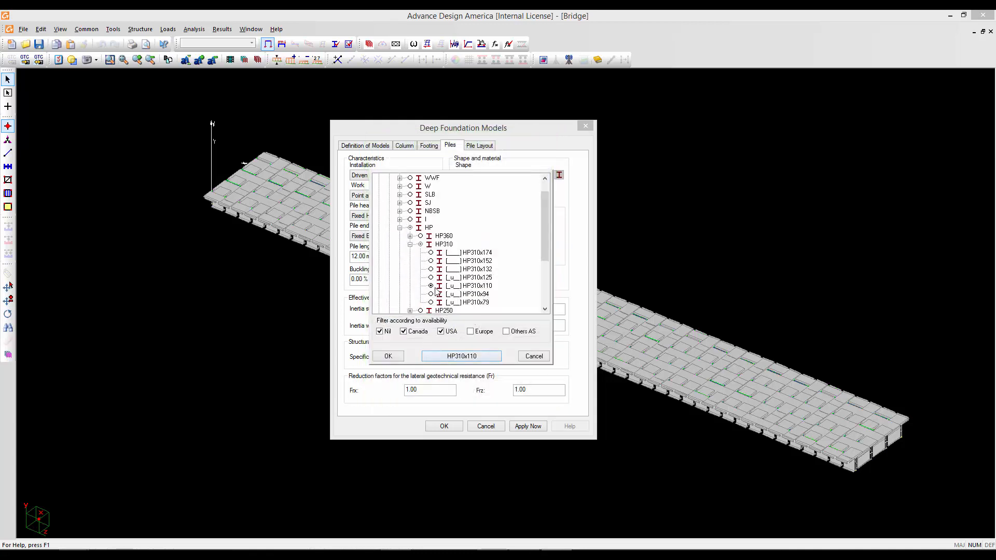
pyautogui.click(395, 356)
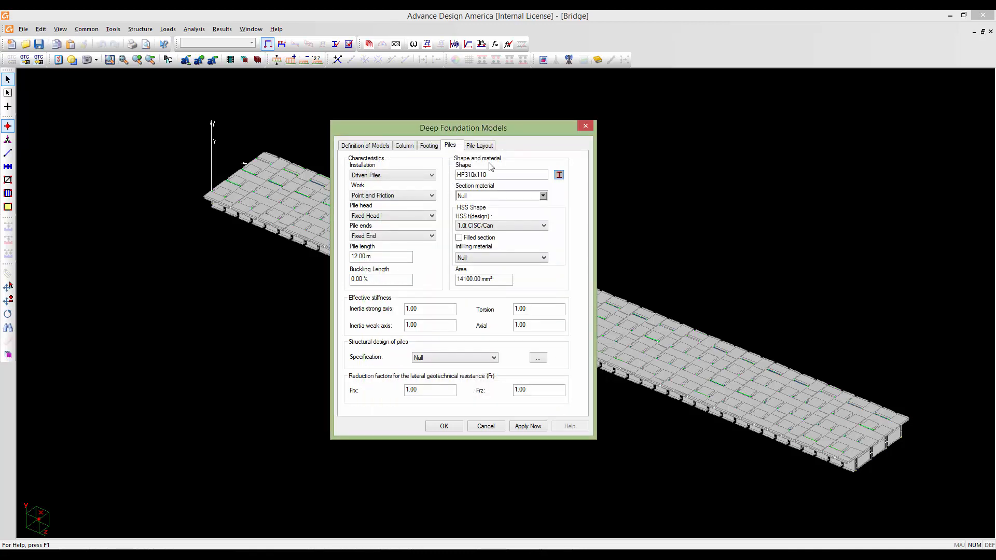
# - Set the piles' section material to the G40 steel grade G40.21M-350AT
pyautogui.click(543, 196)
pyautogui.click(463, 217)
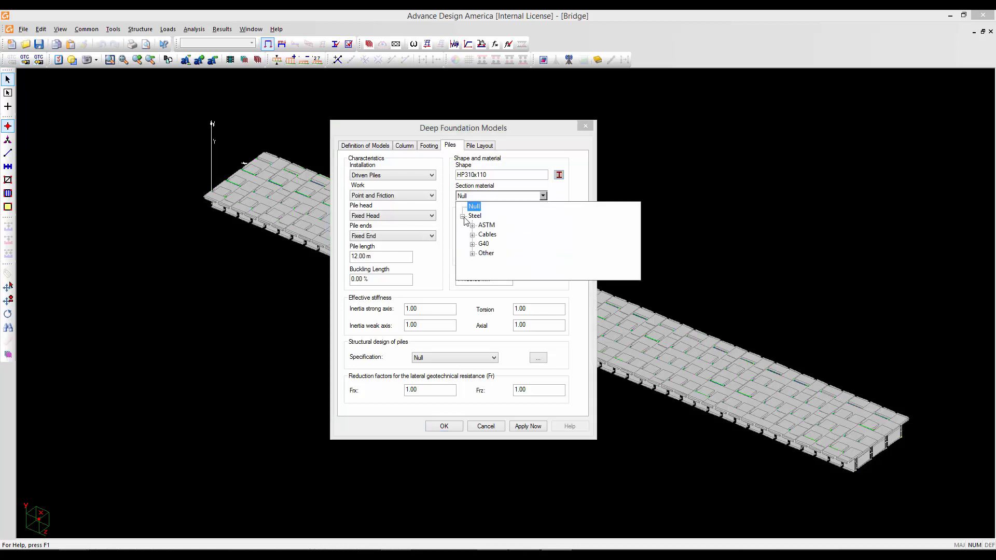
pyautogui.click(472, 244)
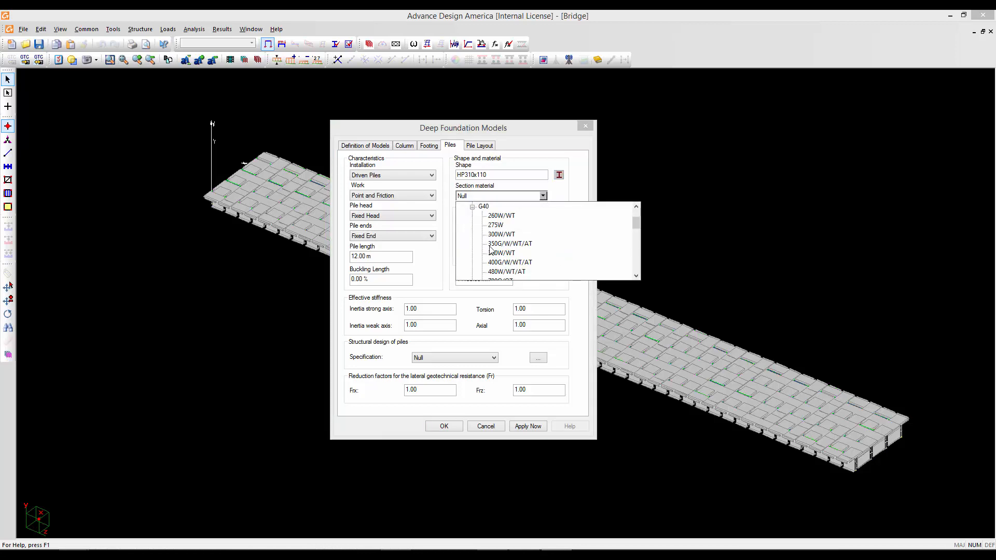
pyautogui.click(637, 276)
pyautogui.click(636, 276)
pyautogui.click(636, 276)
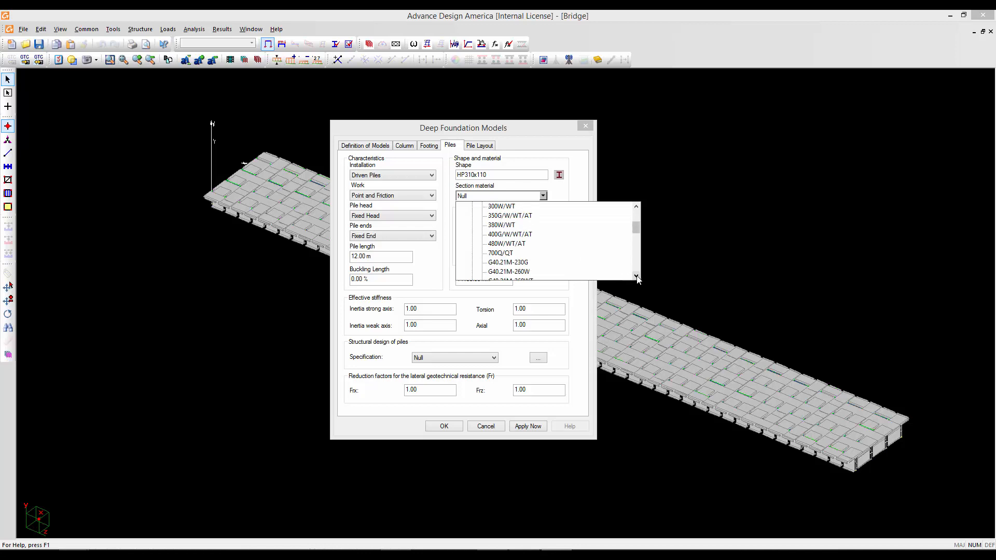
pyautogui.click(637, 276)
pyautogui.click(638, 277)
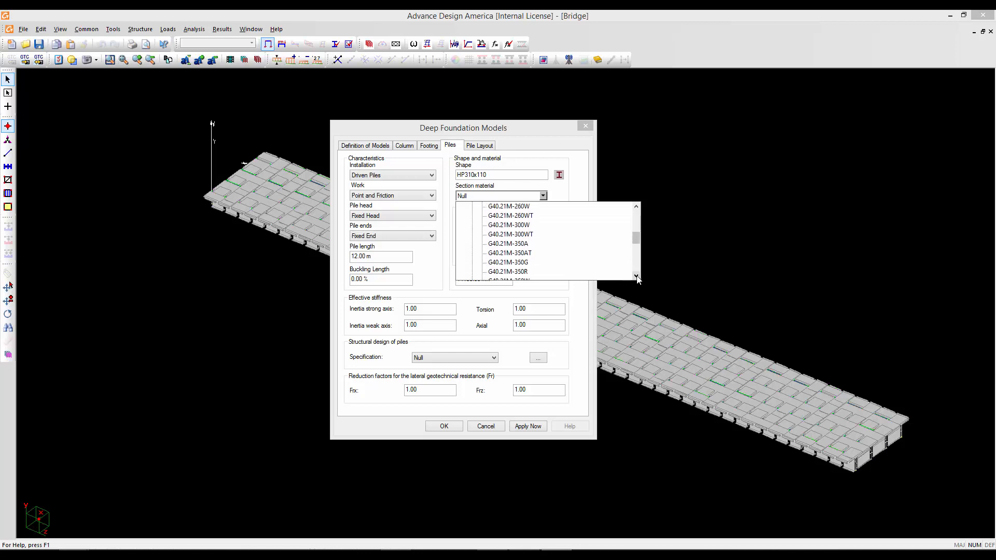
pyautogui.click(497, 253)
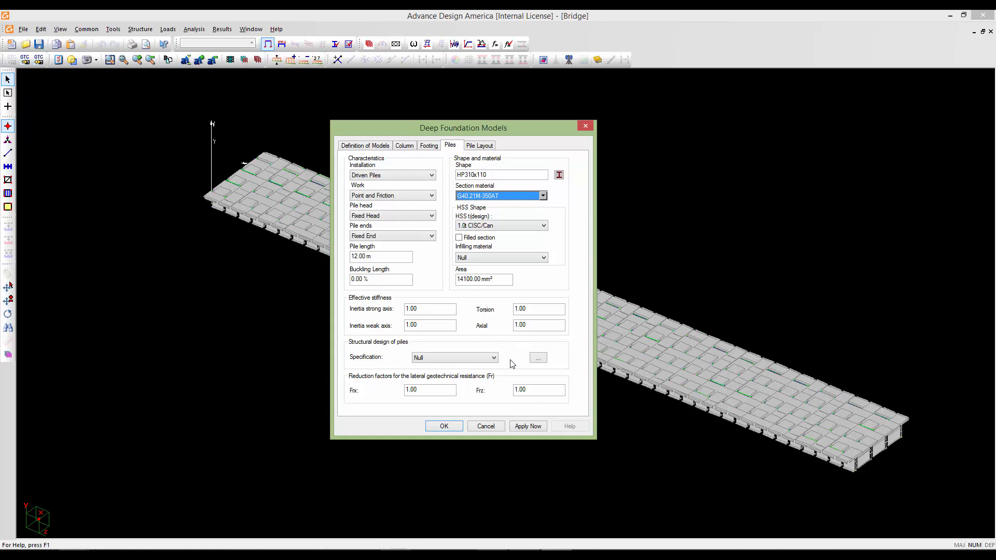
# - Create a deep foundation specification named pile-design and choose its steel specification
pyautogui.click(471, 359)
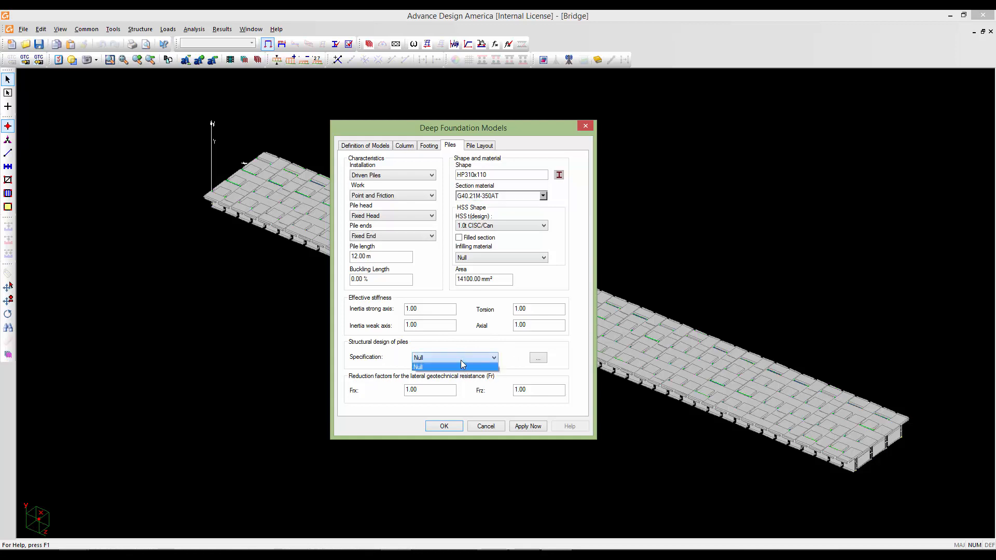
pyautogui.click(463, 367)
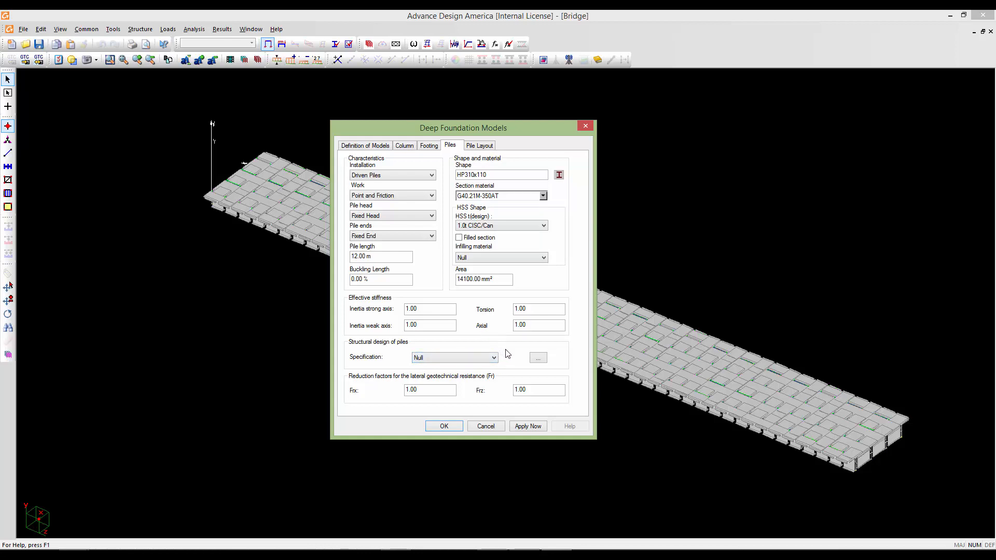
pyautogui.click(540, 358)
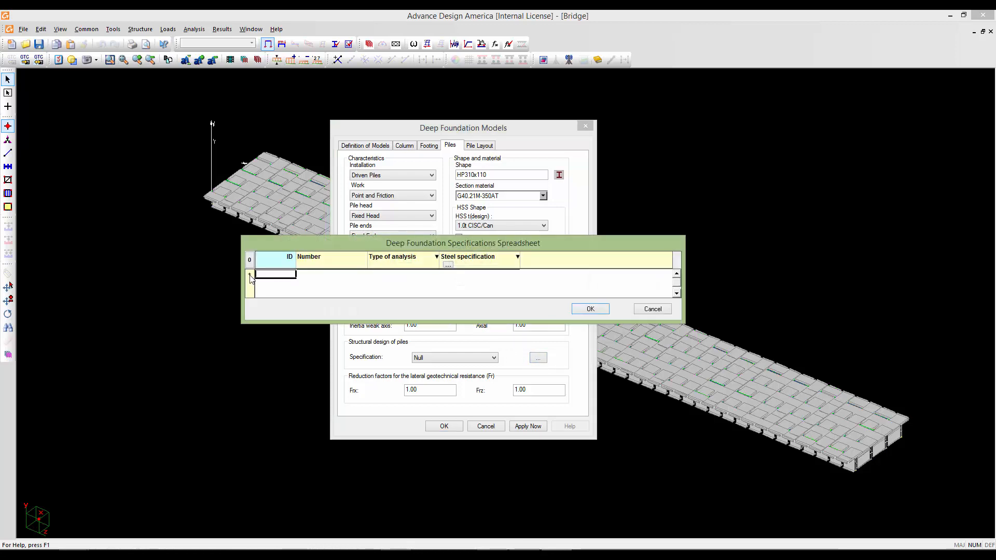
pyautogui.click(250, 277)
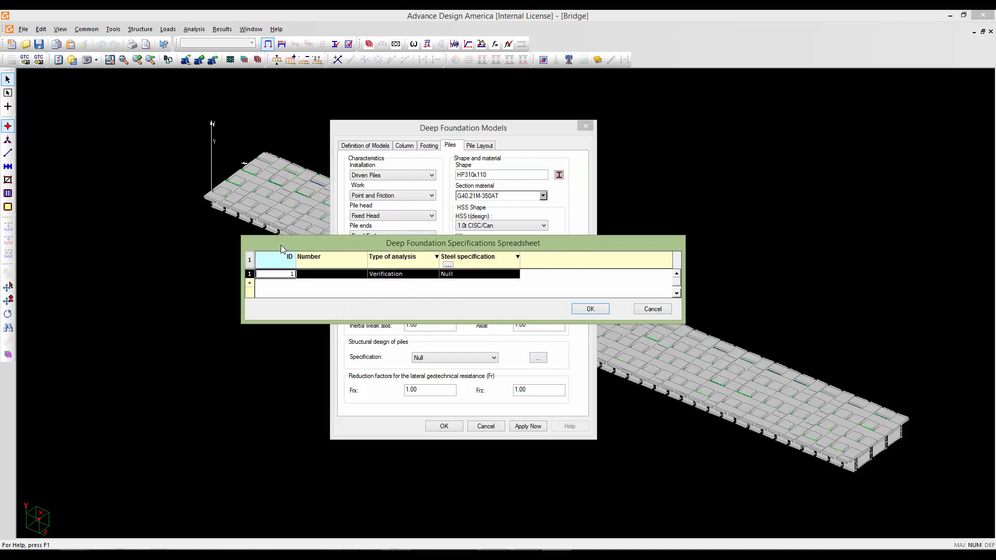
pyautogui.moveTo(281, 245); pyautogui.dragTo(272, 239)
pyautogui.click(306, 268)
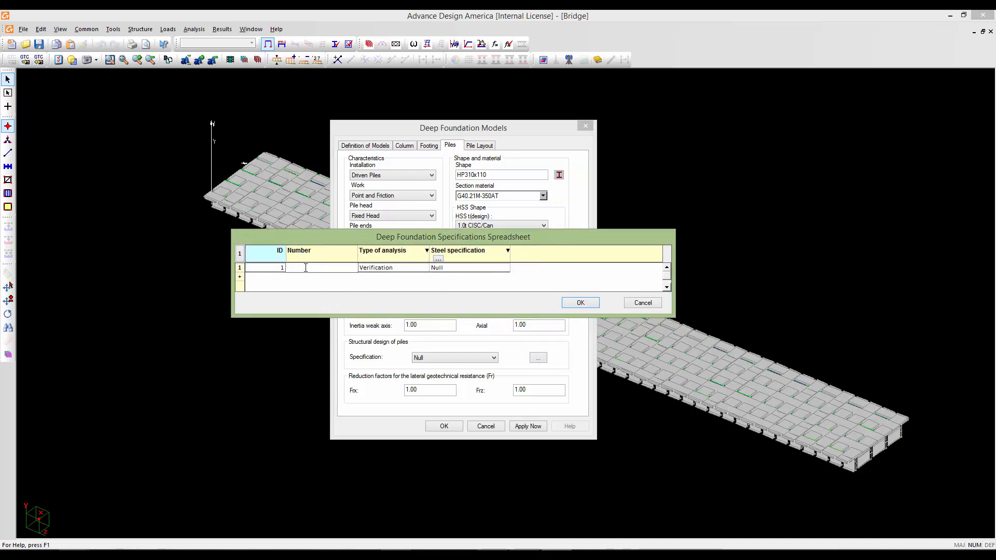
pyautogui.write('pile-design')
pyautogui.click(475, 269)
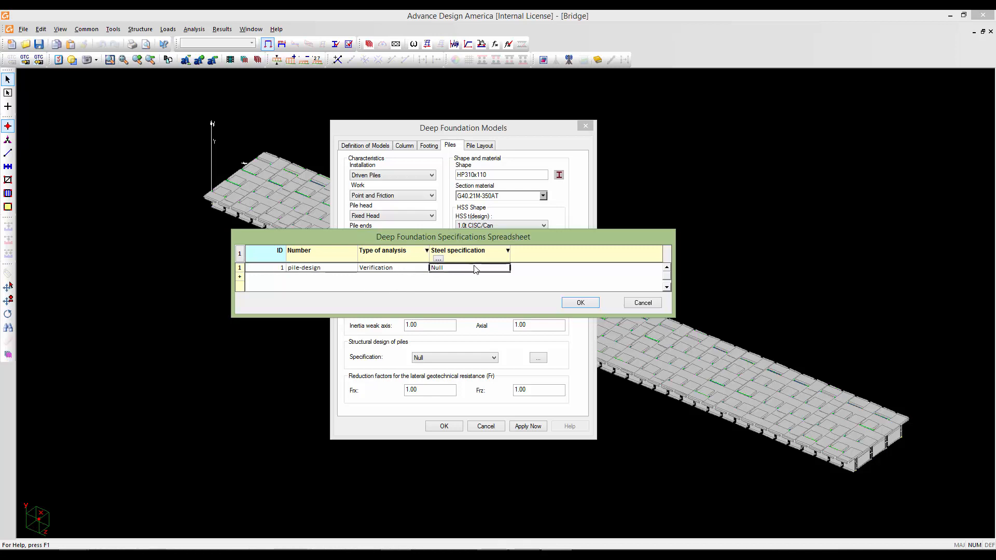
pyautogui.click(475, 269)
pyautogui.click(461, 289)
pyautogui.click(574, 304)
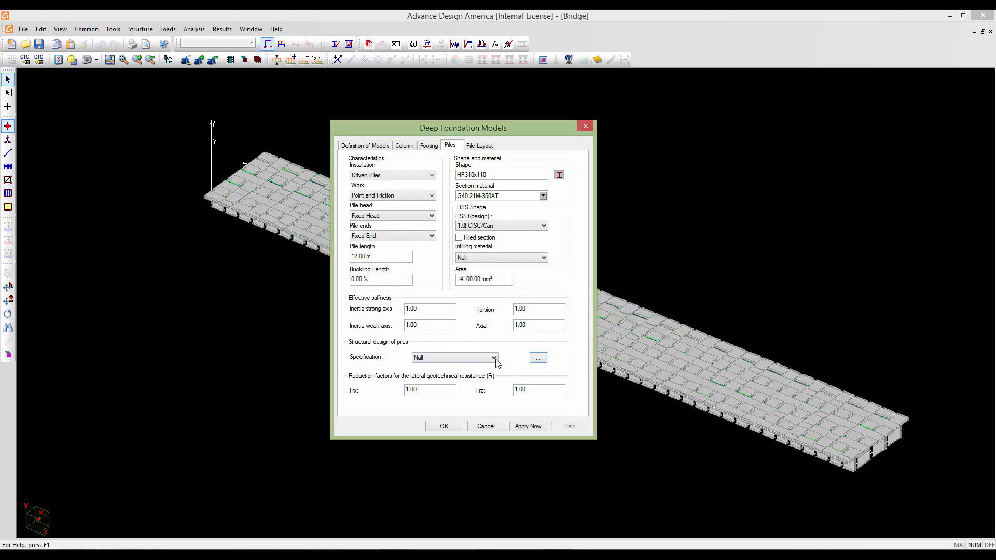
# - Assign the pile-design specification to the structural design of the piles and display the pile layout settings
pyautogui.click(492, 358)
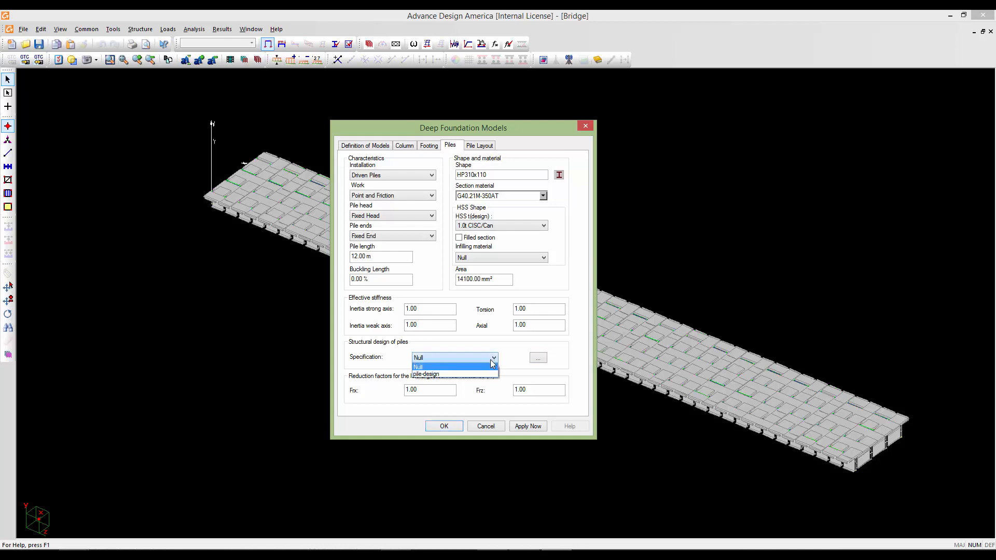
pyautogui.click(436, 375)
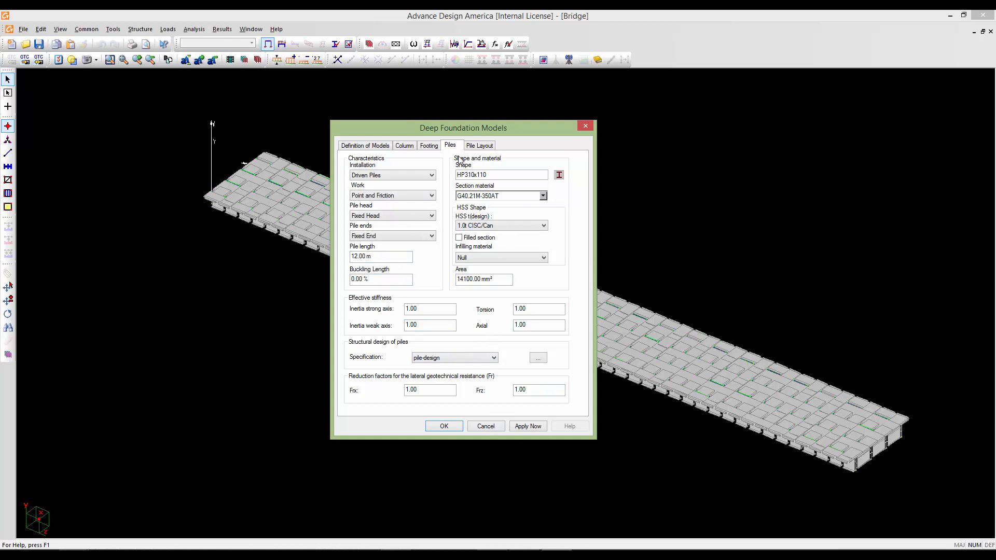
pyautogui.click(474, 147)
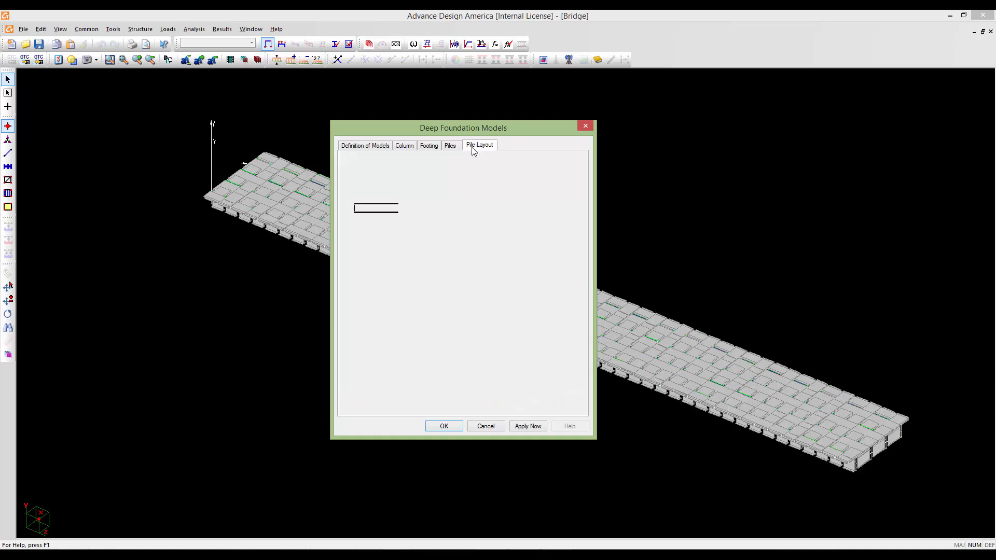
pyautogui.moveTo(496, 125); pyautogui.dragTo(486, 127)
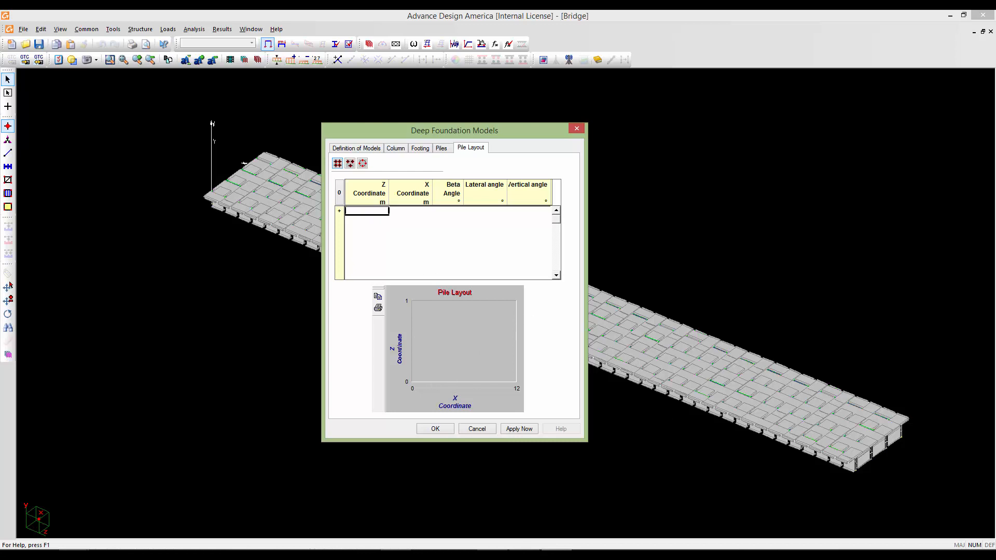
pyautogui.hotkey('alt', 'Tab')
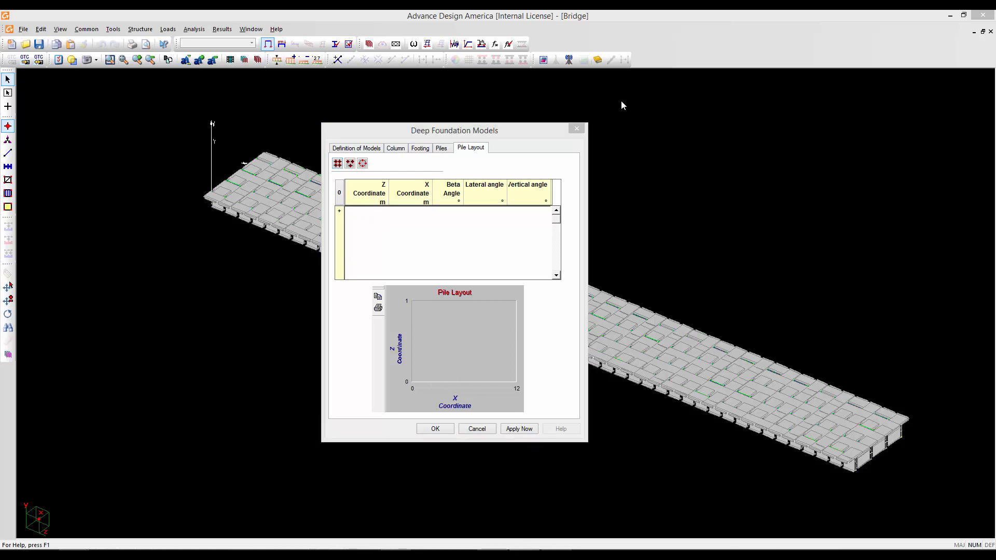
pyautogui.moveTo(522, 129); pyautogui.dragTo(529, 130)
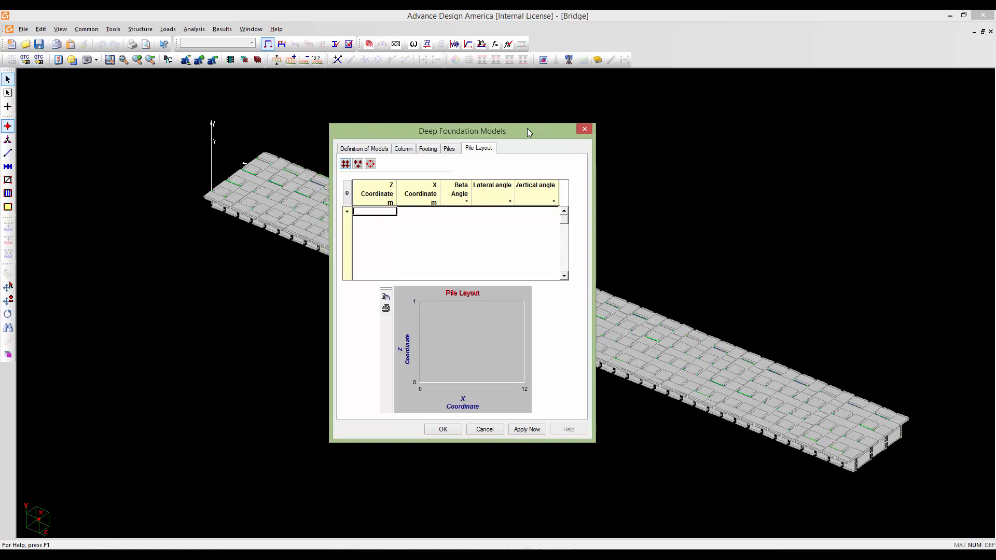
# - Add the first pile to the abutment's pile layout at Z 0.60 m and X 0.97 m
pyautogui.click(348, 211)
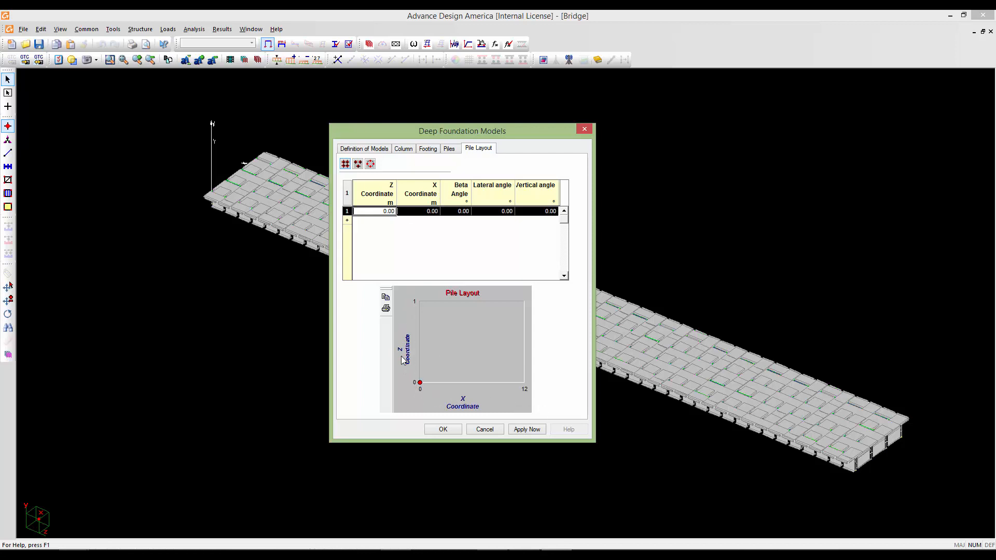
pyautogui.click(394, 212)
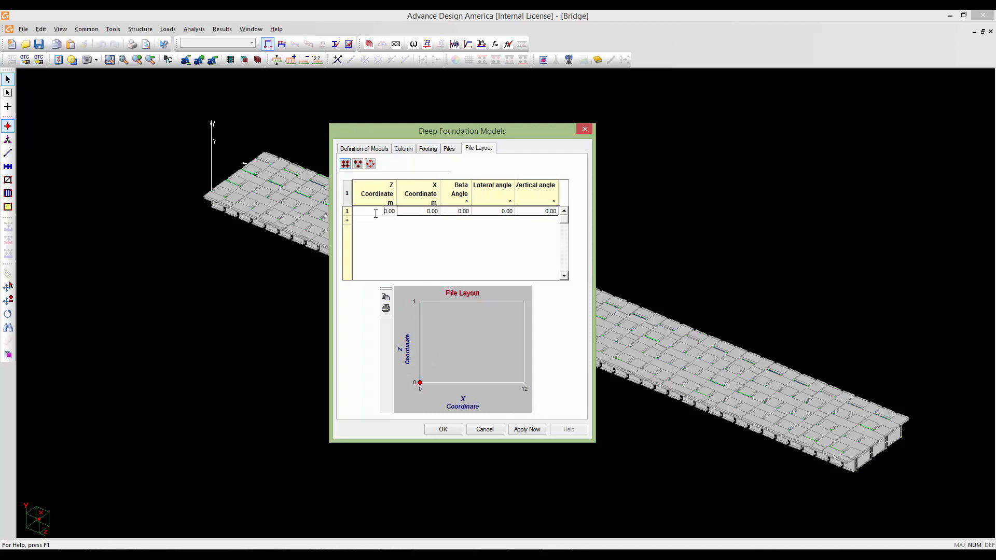
pyautogui.doubleClick(393, 212)
pyautogui.write('0.6')
pyautogui.click(420, 212)
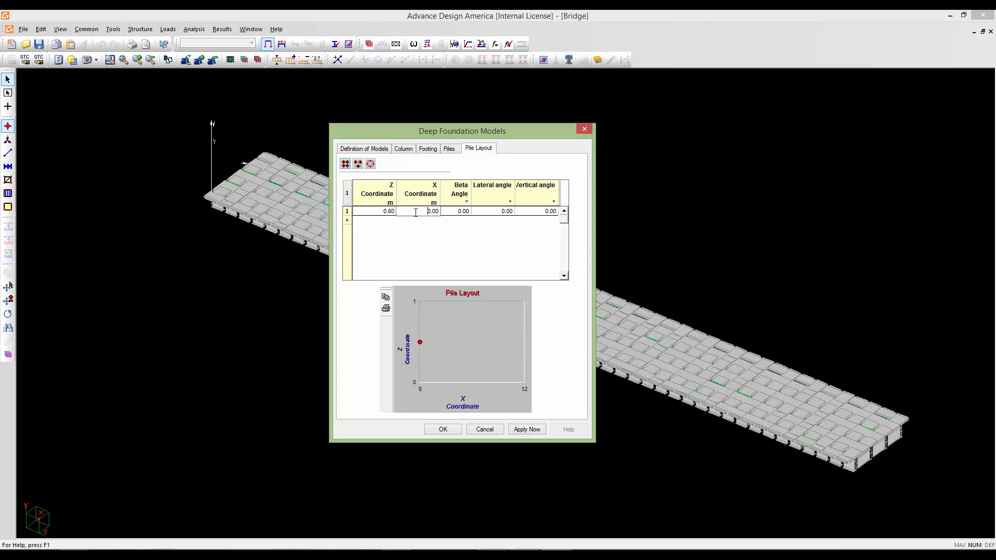
pyautogui.doubleClick(433, 211)
pyautogui.write('0')
# - Add a second pile to the layout at Z 0.60 m and X 2.97 m
pyautogui.click(348, 221)
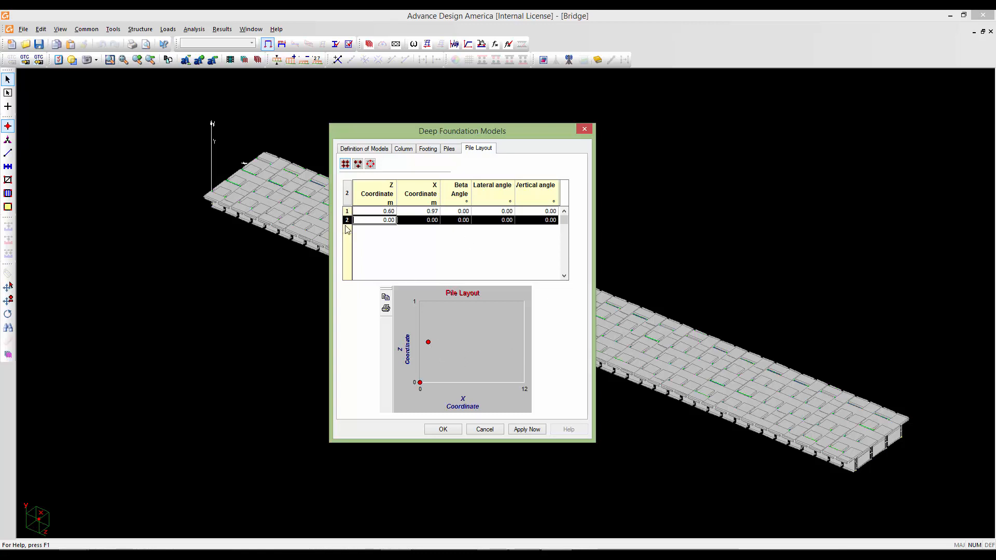
pyautogui.doubleClick(373, 221)
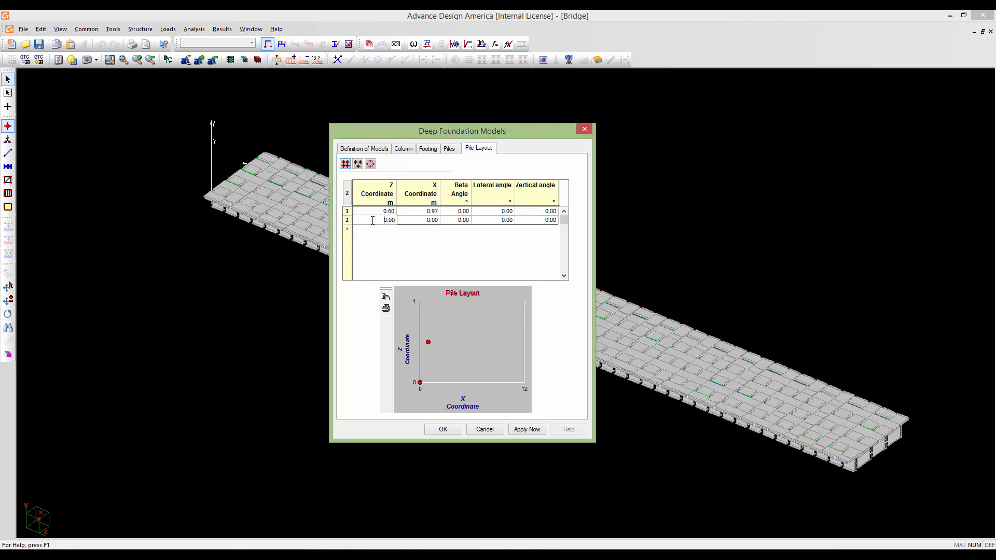
pyautogui.moveTo(374, 221); pyautogui.dragTo(394, 220)
pyautogui.write('0.6')
pyautogui.doubleClick(417, 220)
pyautogui.moveTo(418, 221); pyautogui.dragTo(446, 220)
pyautogui.write('2.97')
# - Add a third pile to the layout at Z 0.60 m and X 4.97 m
pyautogui.click(351, 229)
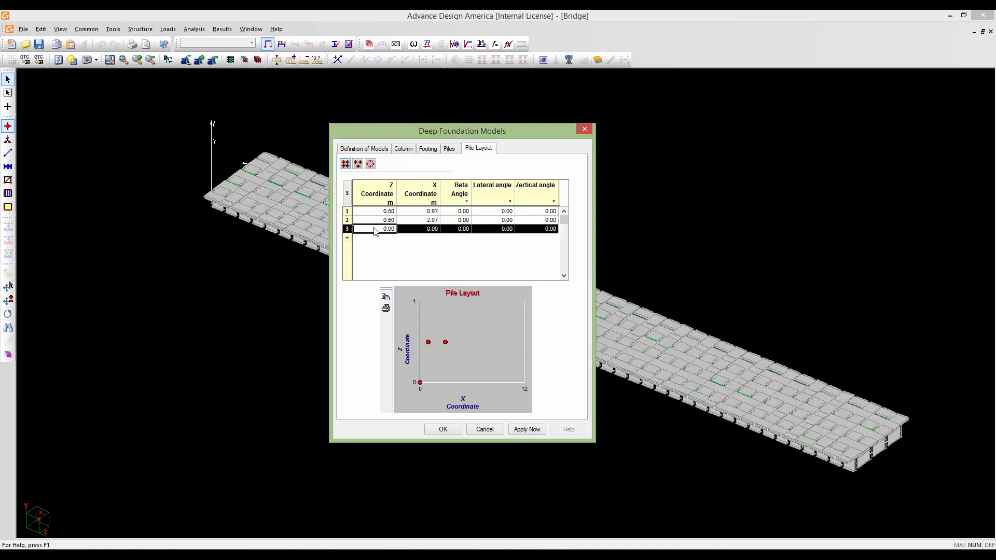
pyautogui.click(374, 229)
pyautogui.click(374, 229)
pyautogui.write('0.6')
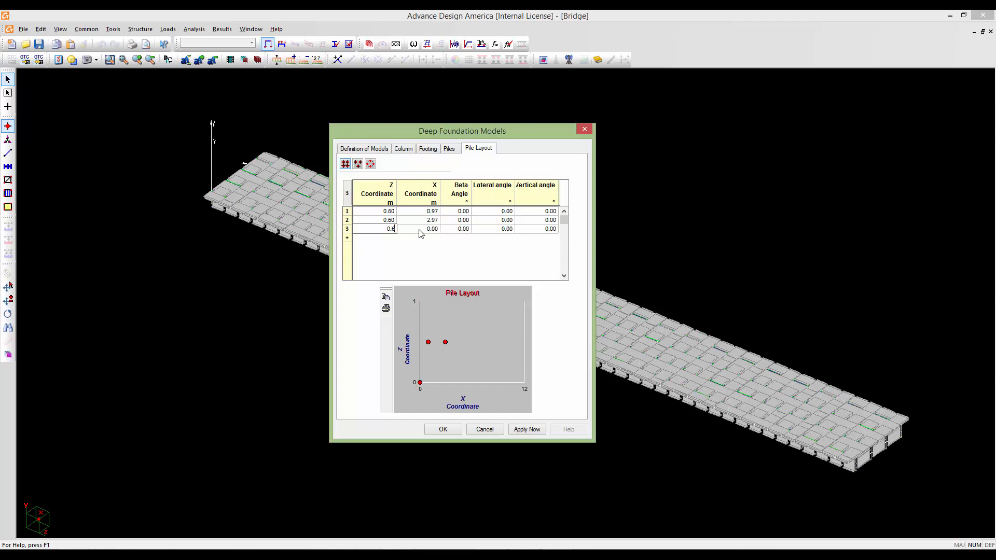
pyautogui.click(421, 232)
pyautogui.click(420, 231)
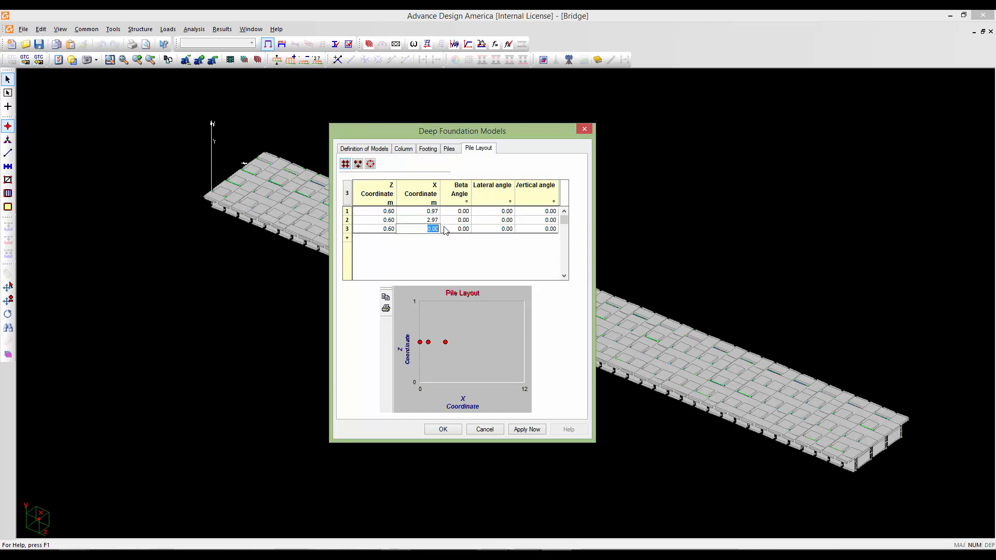
pyautogui.write('4.97')
# - Add a fourth pile to the layout at Z 0.60 m and X 6.97 m
pyautogui.click(349, 238)
pyautogui.doubleClick(372, 238)
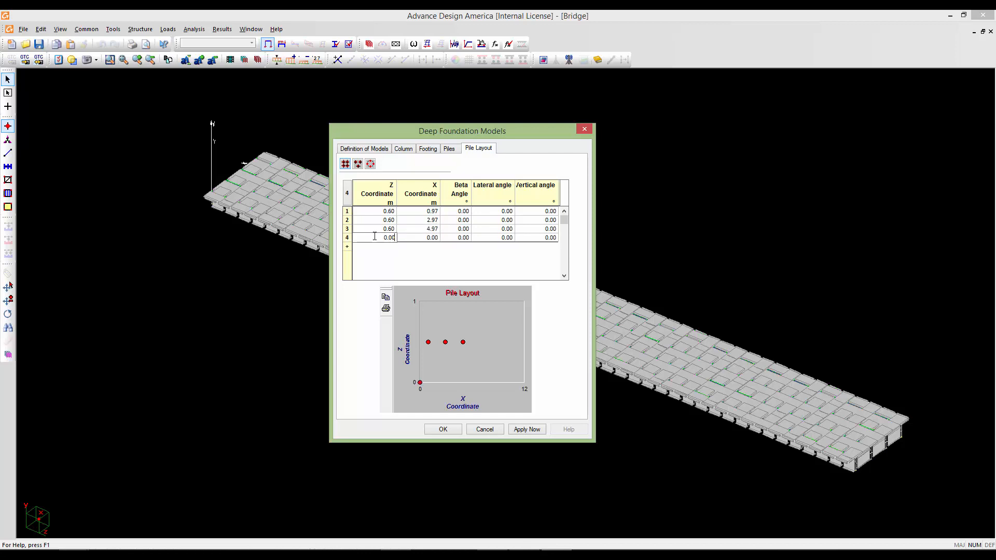
pyautogui.moveTo(377, 237); pyautogui.dragTo(411, 234)
pyautogui.write('0.')
pyautogui.click(435, 237)
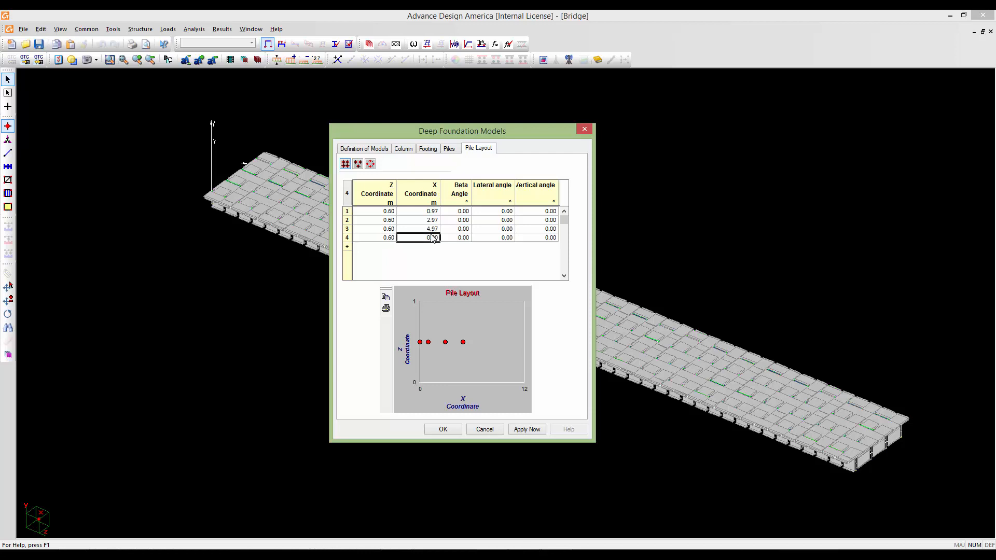
pyautogui.doubleClick(437, 237)
pyautogui.write('6.97')
# - Add a fifth pile to the layout at Z 0.60 m and X 8.97 m
pyautogui.click(348, 246)
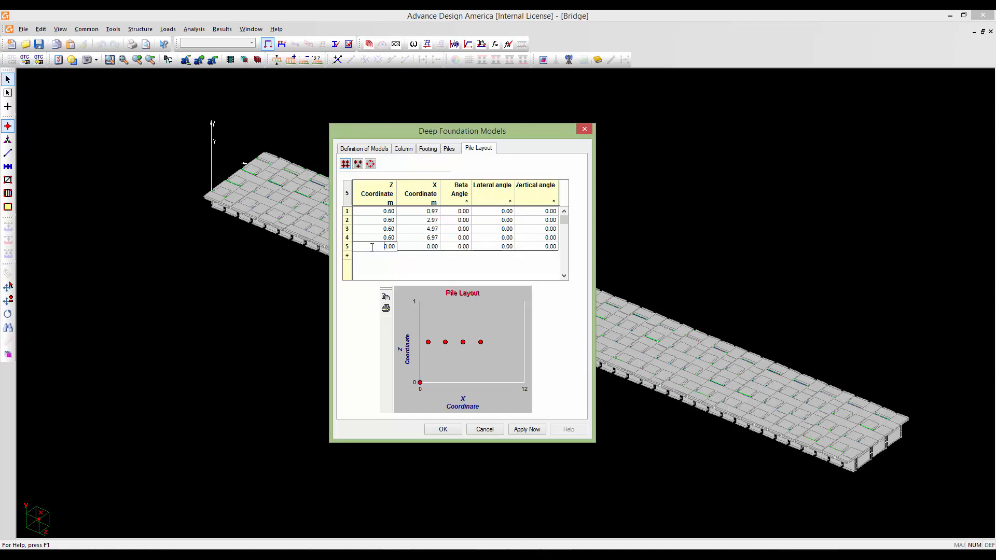
pyautogui.doubleClick(372, 248)
pyautogui.write('0.60')
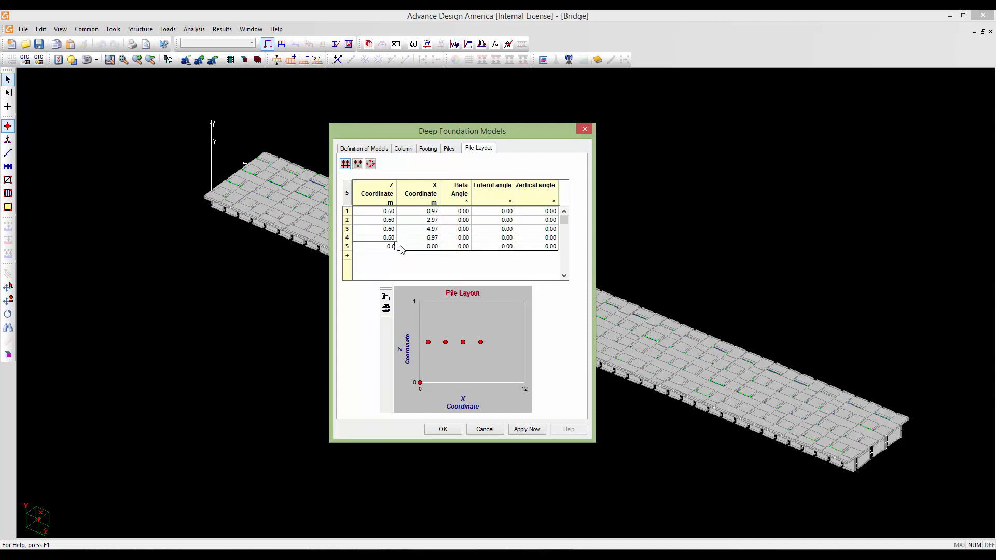
pyautogui.click(420, 246)
pyautogui.doubleClick(420, 246)
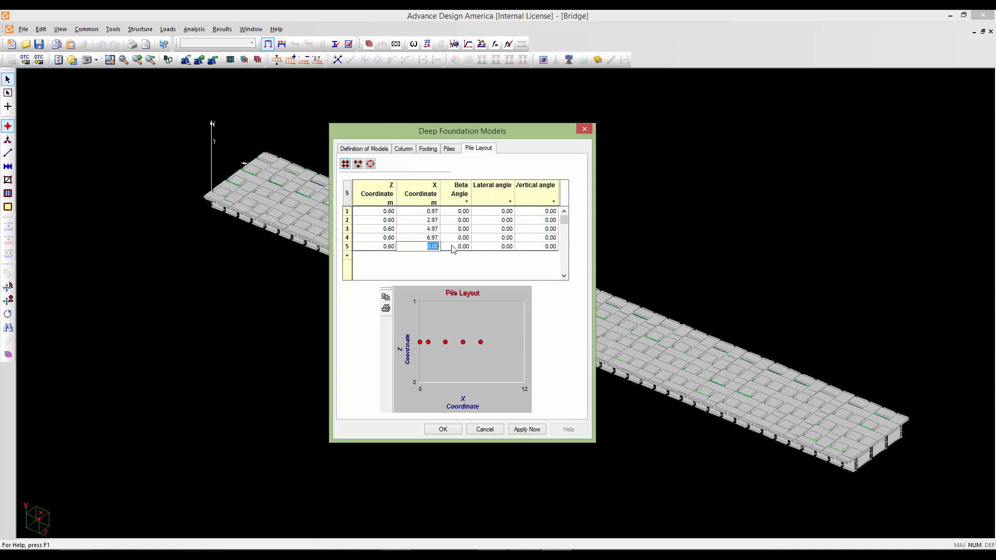
pyautogui.write('8.97')
# - Add a sixth pile at Z 0.60 m and X 10.97 m and accept the abutment foundation model
pyautogui.click(349, 256)
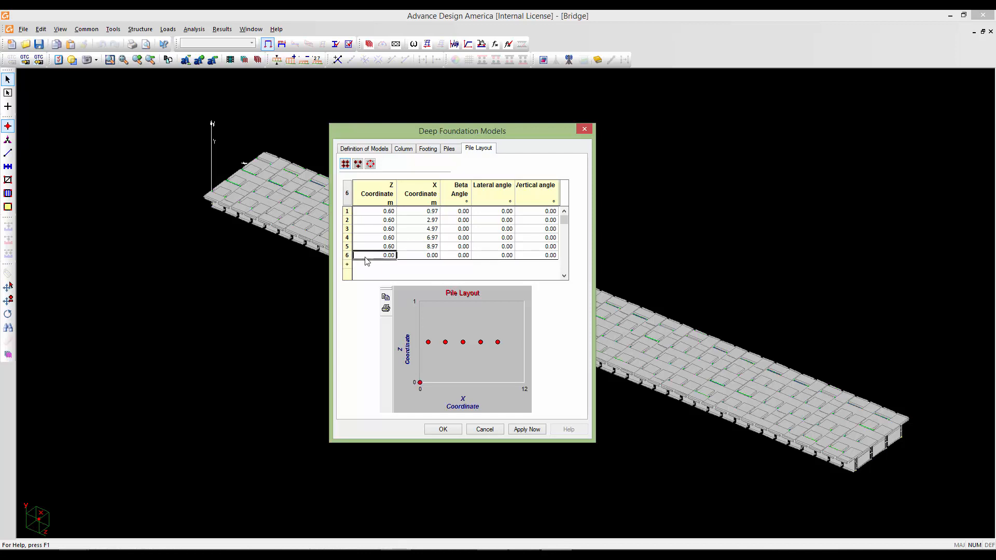
pyautogui.doubleClick(368, 255)
pyautogui.write('0.6')
pyautogui.moveTo(416, 256); pyautogui.dragTo(447, 256)
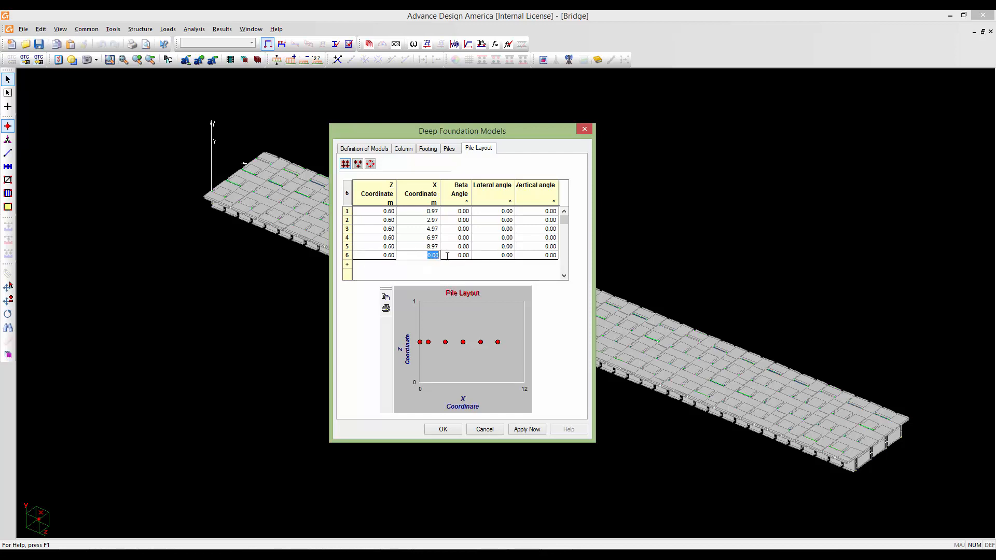
pyautogui.write('10.97')
pyautogui.click(422, 249)
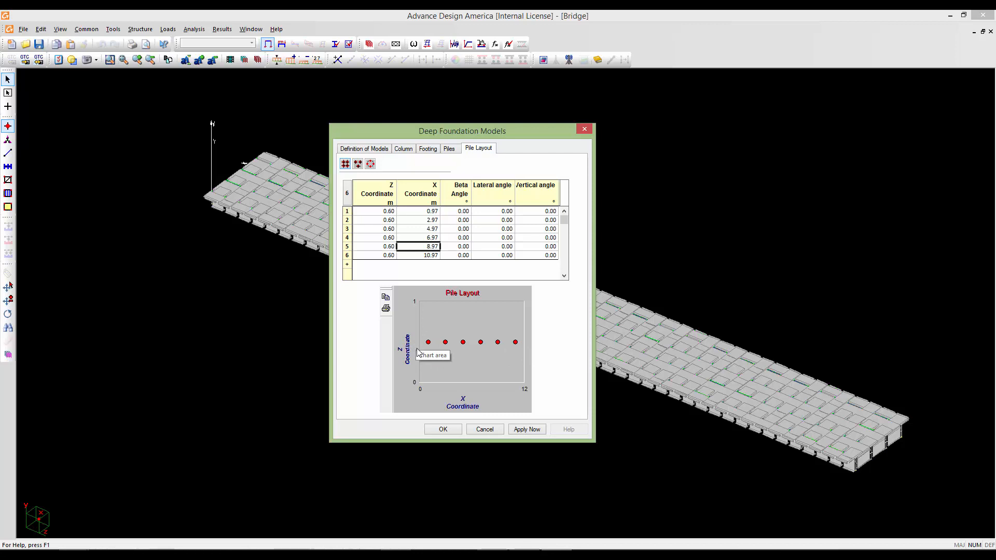
pyautogui.click(441, 429)
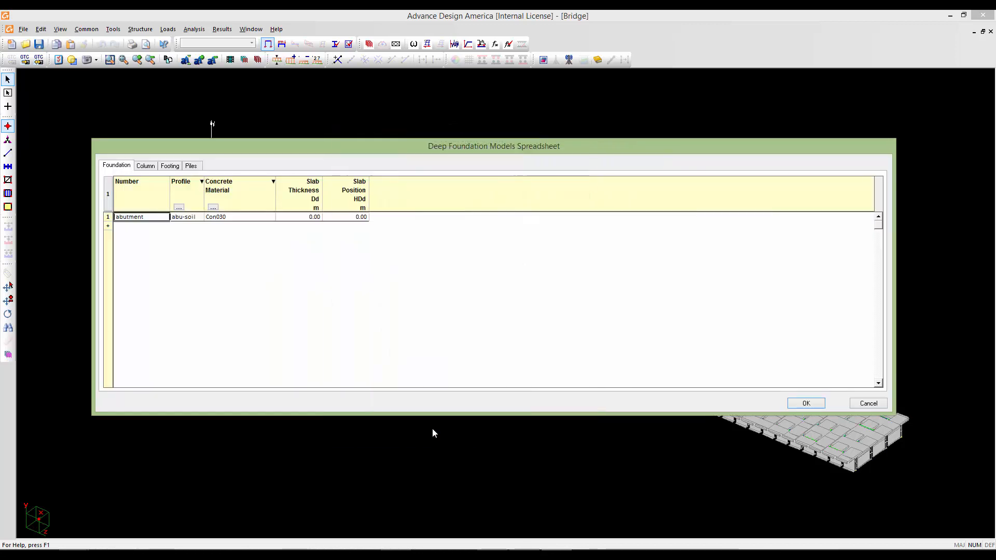
# - Review the abutment model's column, footing, pile and foundation data in the Deep Foundation Models spreadsheet
pyautogui.click(146, 166)
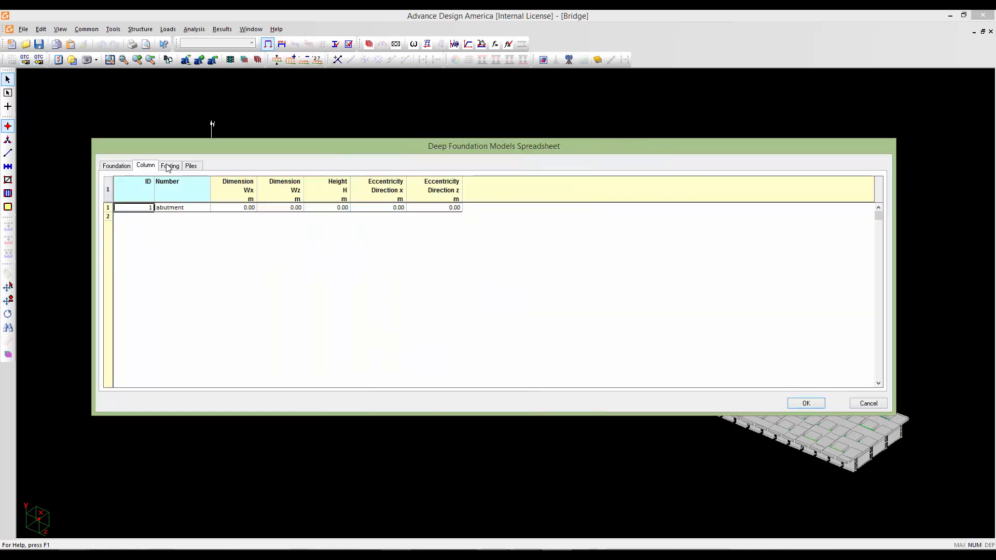
pyautogui.click(171, 166)
pyautogui.click(188, 168)
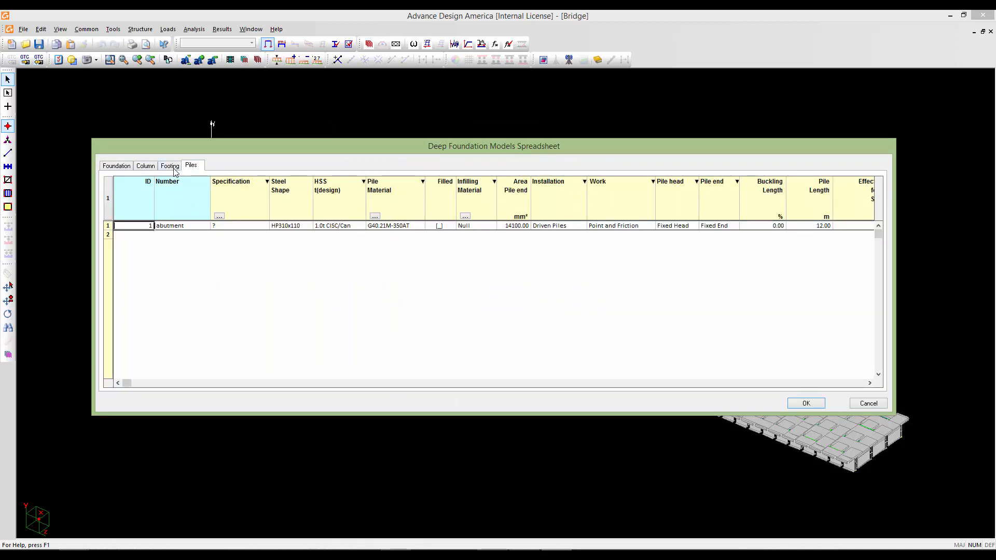
pyautogui.click(174, 169)
pyautogui.click(148, 169)
pyautogui.click(124, 168)
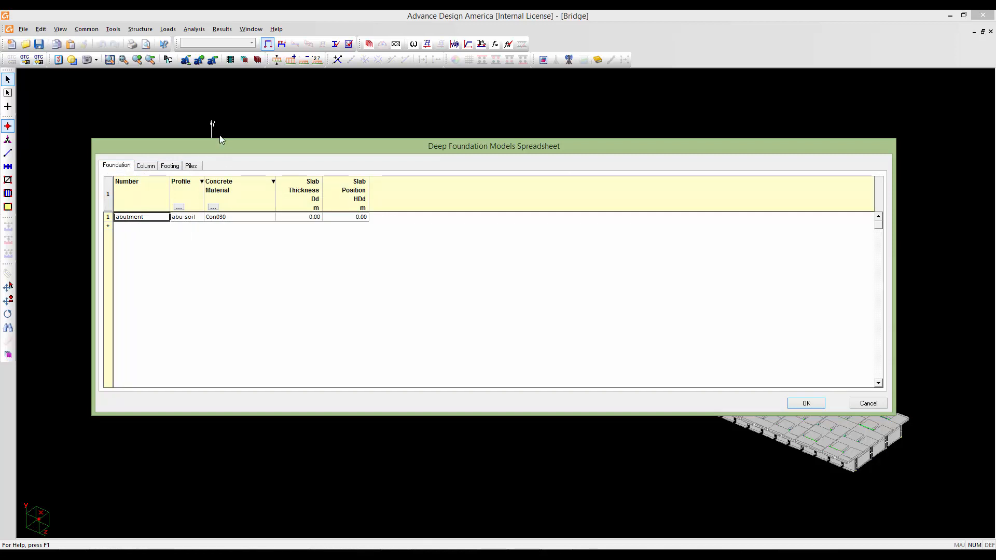
pyautogui.moveTo(222, 144); pyautogui.dragTo(226, 145)
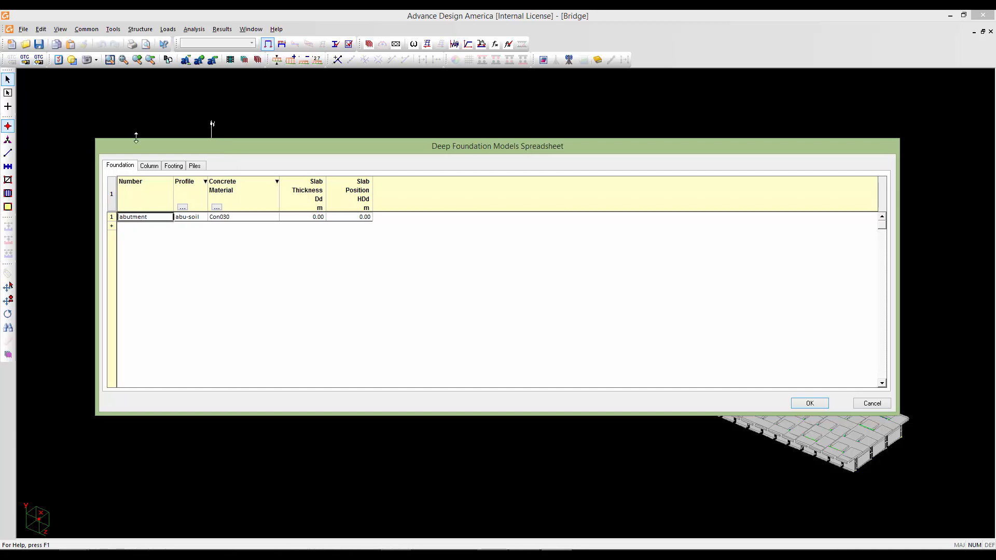
pyautogui.moveTo(135, 145); pyautogui.dragTo(129, 141)
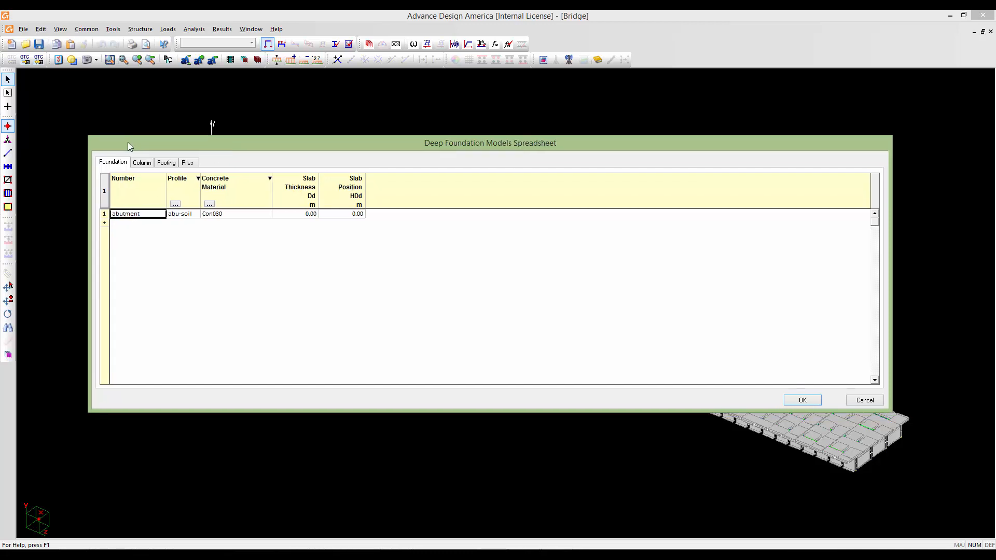
# - Add a second deep foundation model named pier and assign it the pier-soil profile
pyautogui.click(103, 225)
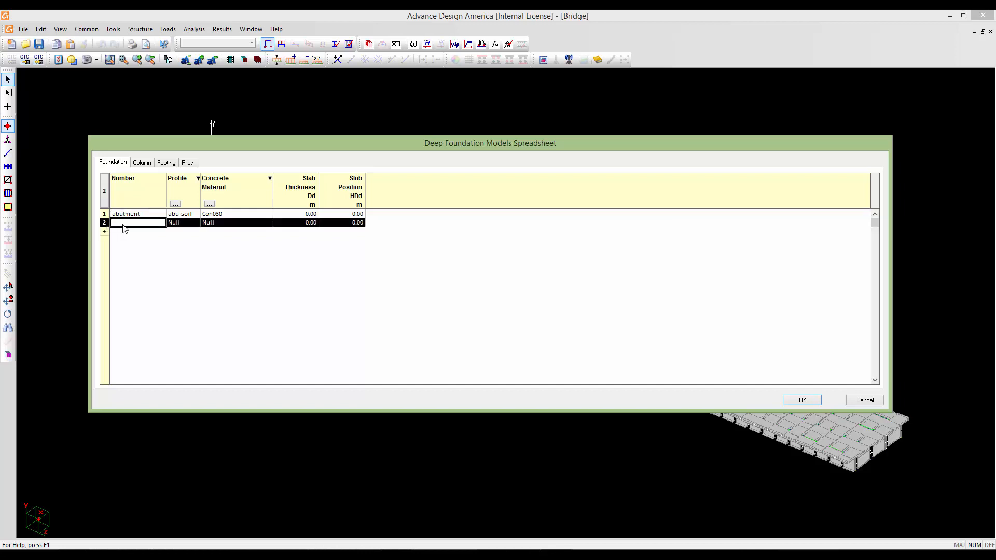
pyautogui.click(124, 223)
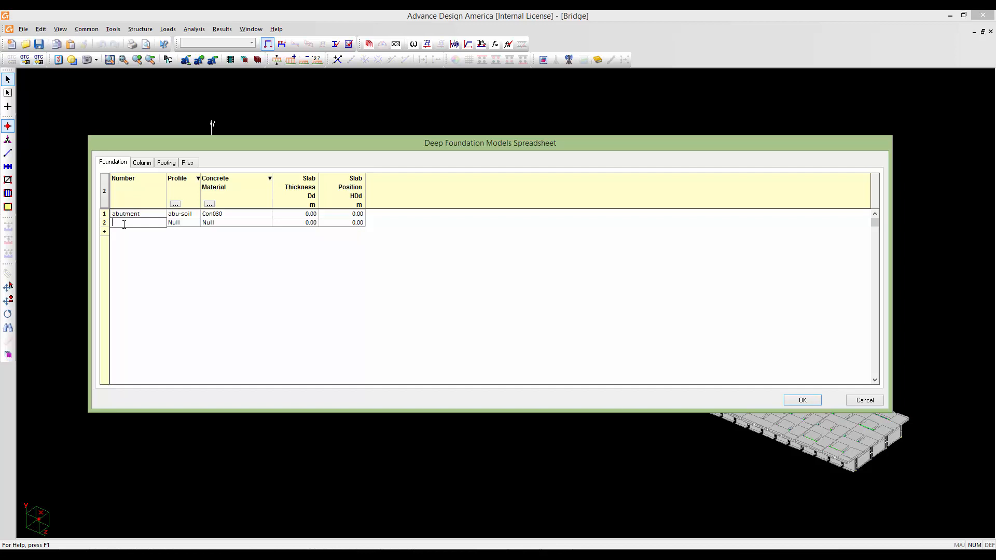
pyautogui.rightClick(124, 223)
pyautogui.press('Escape')
pyautogui.click(190, 223)
pyautogui.click(190, 223)
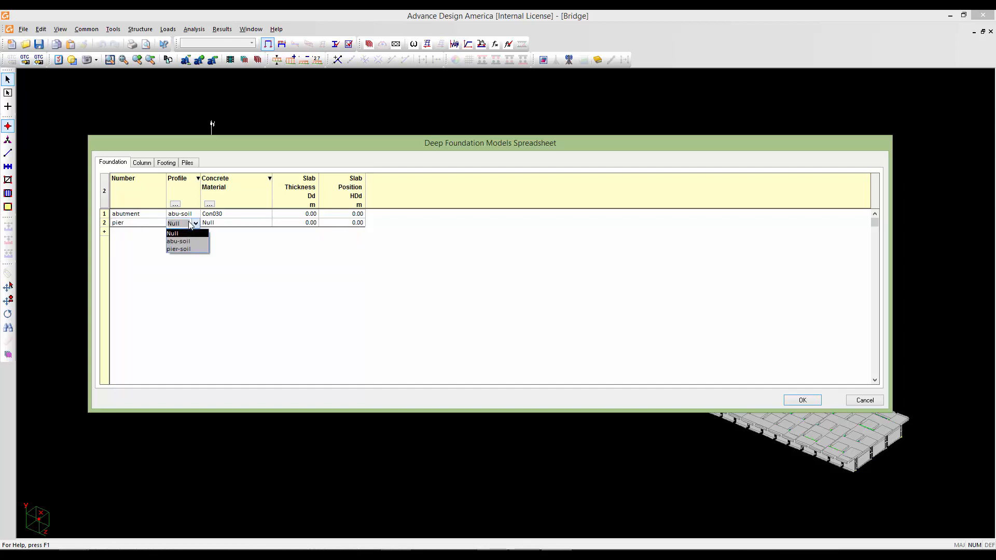
pyautogui.click(180, 249)
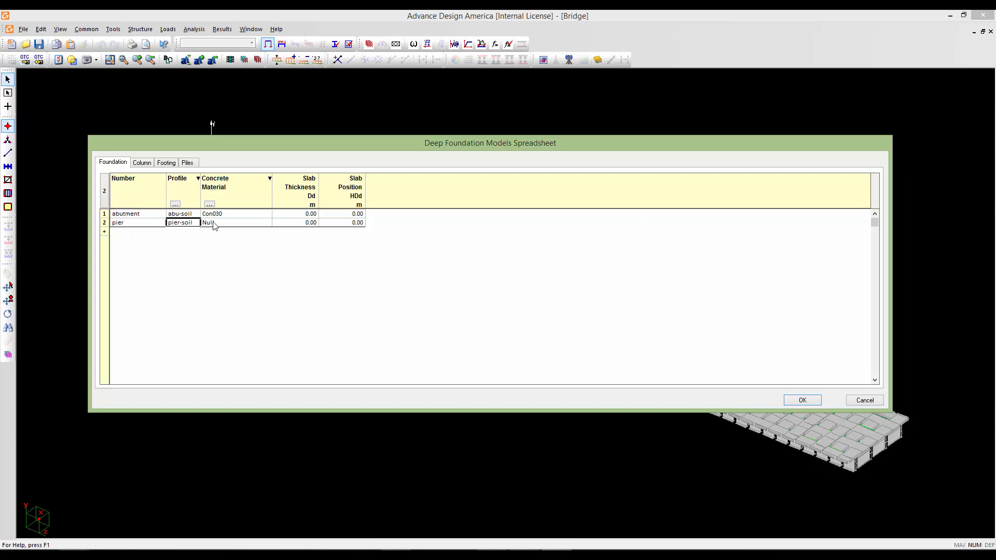
# - Set the pier foundation's concrete material to Con030 from the 23.5 kN/m³ density group
pyautogui.click(214, 225)
pyautogui.click(214, 225)
pyautogui.click(207, 242)
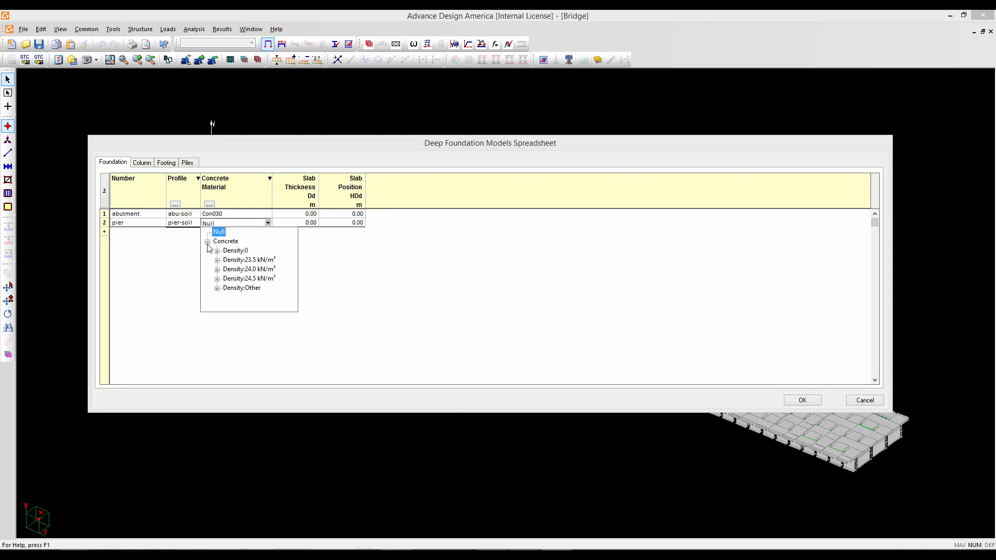
pyautogui.click(217, 260)
pyautogui.click(237, 253)
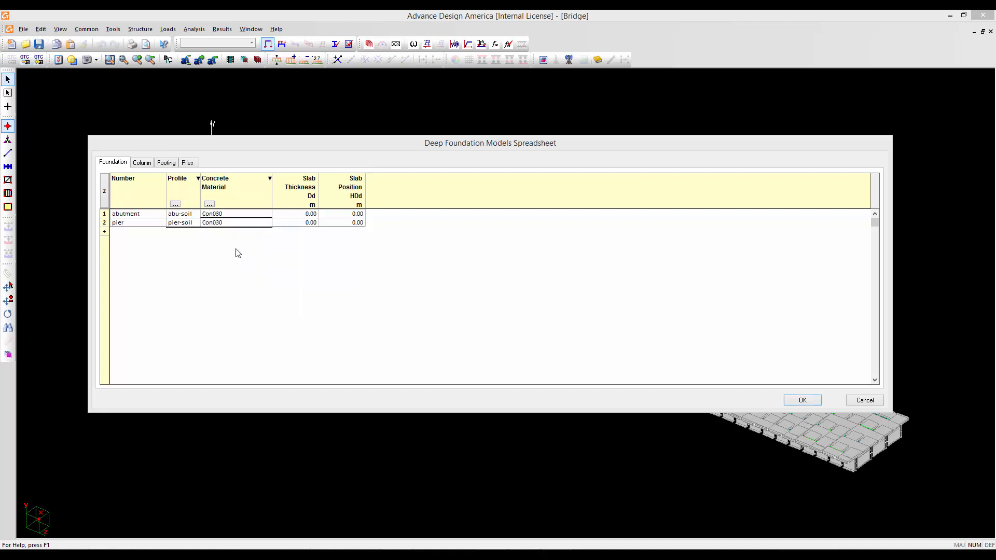
# - Open the pier foundation model and set its footing to Bx 3.50 m, Bz 3.5 m and thickness Ds 1.25 m
pyautogui.rightClick(187, 227)
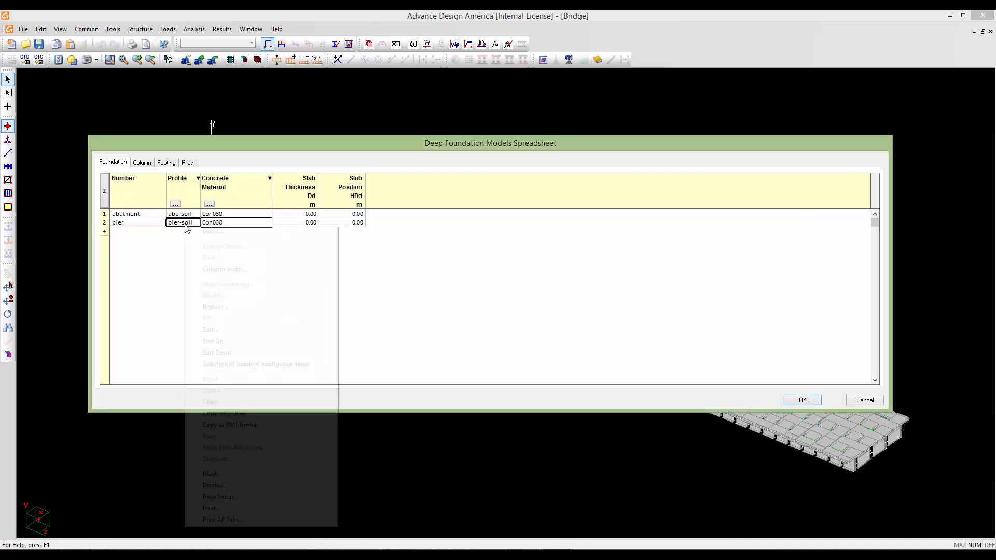
pyautogui.click(212, 231)
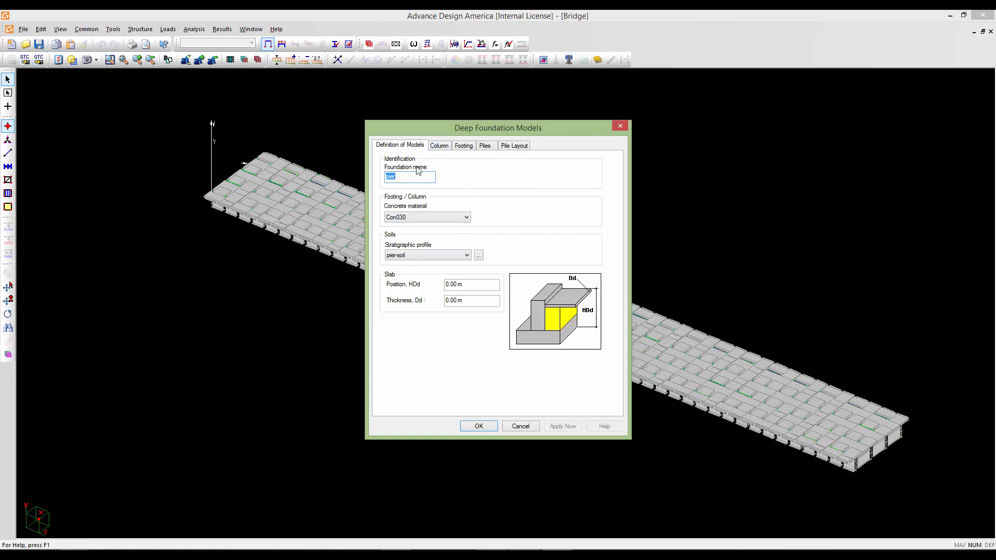
pyautogui.click(443, 146)
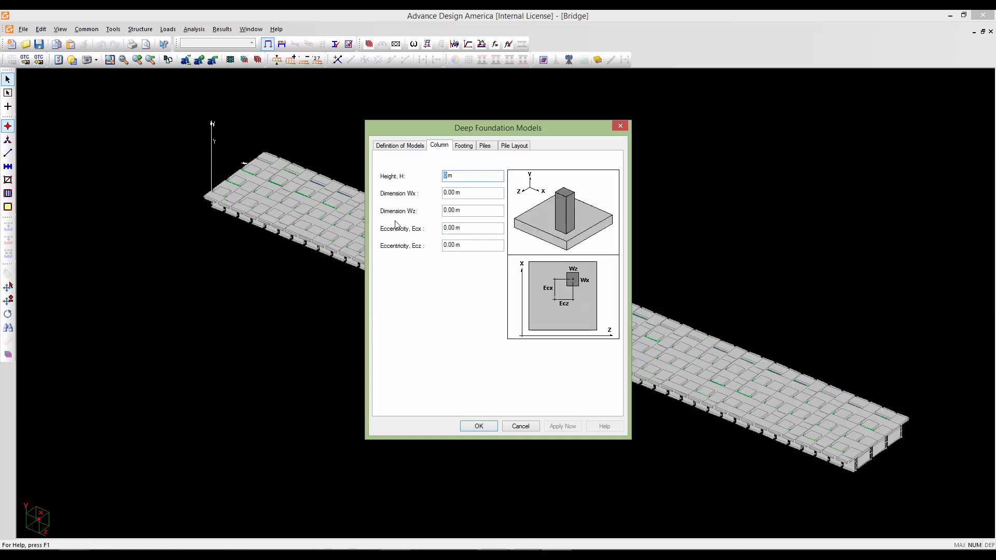
pyautogui.click(462, 147)
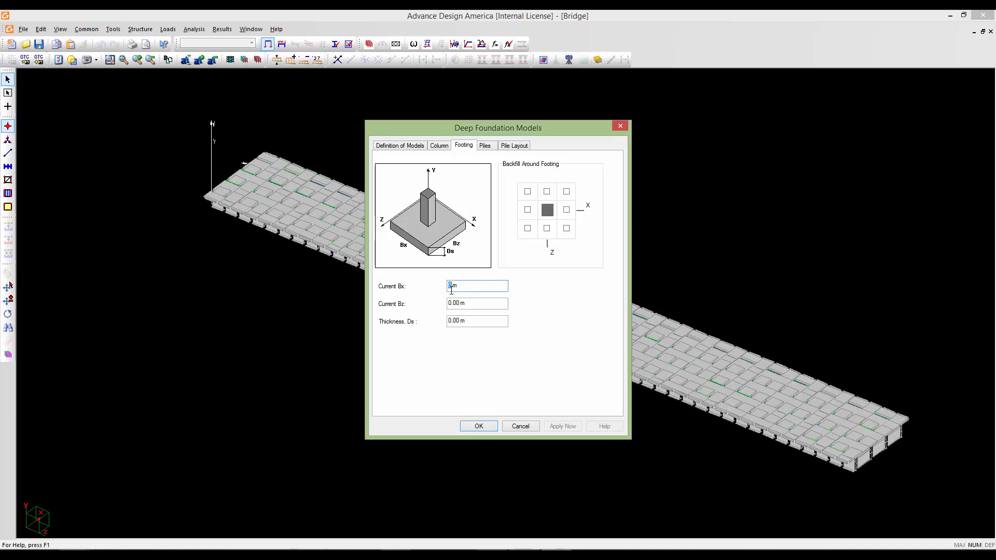
pyautogui.write('3.5')
pyautogui.moveTo(459, 303); pyautogui.dragTo(436, 300)
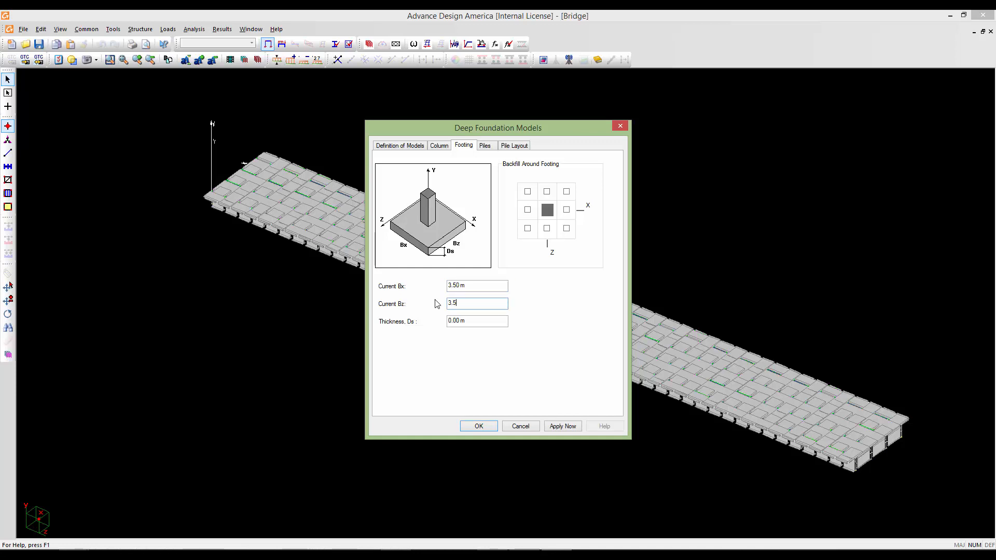
pyautogui.moveTo(456, 320); pyautogui.dragTo(437, 322)
pyautogui.write('1.25')
# - Set the pier's driven piles to work in Point and Friction with a Fixed End and a pile length of 8 m
pyautogui.click(488, 147)
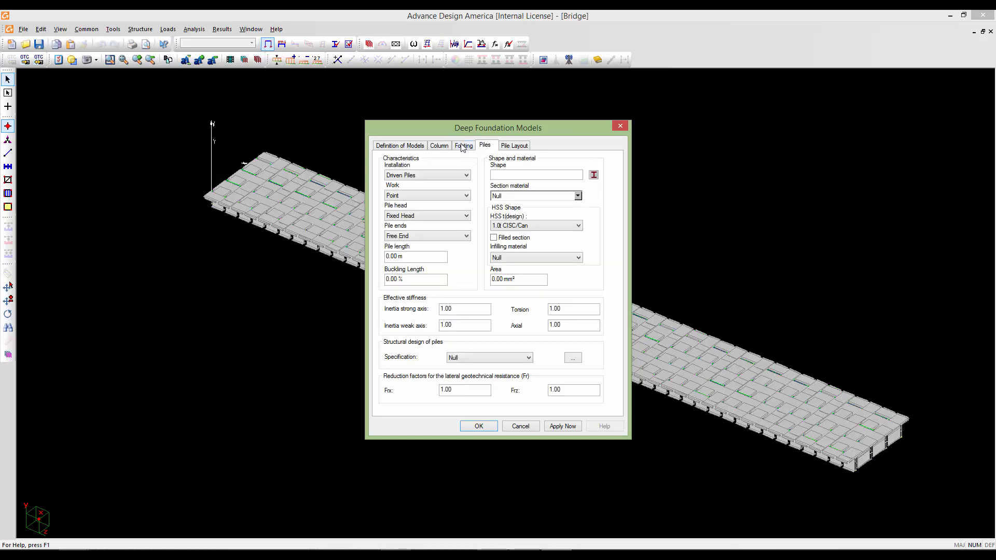
pyautogui.moveTo(442, 130); pyautogui.dragTo(430, 130)
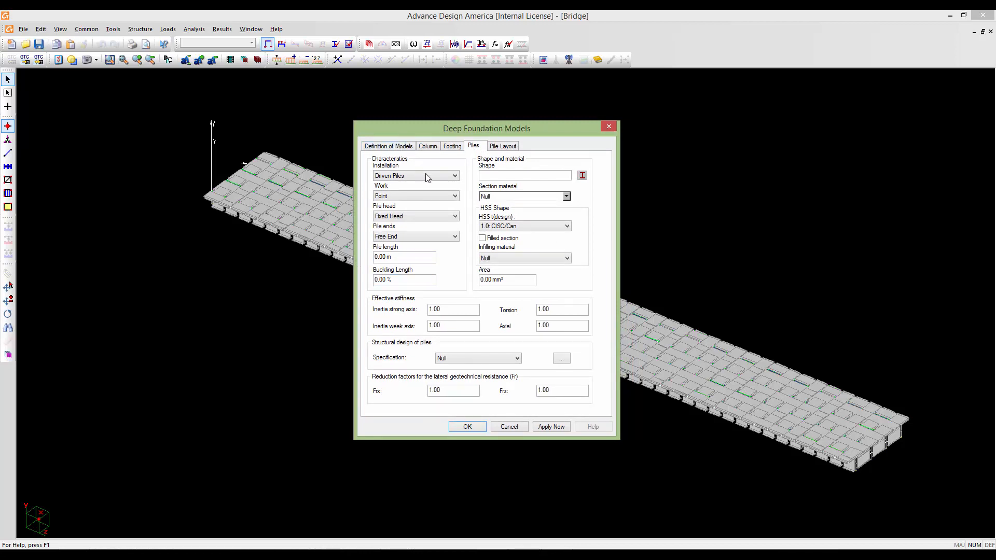
pyautogui.click(429, 197)
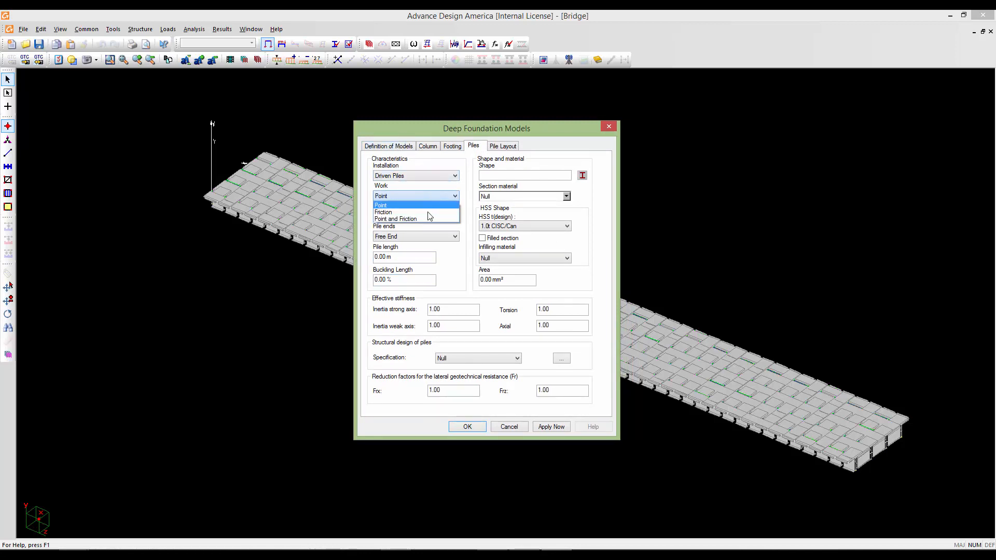
pyautogui.click(428, 219)
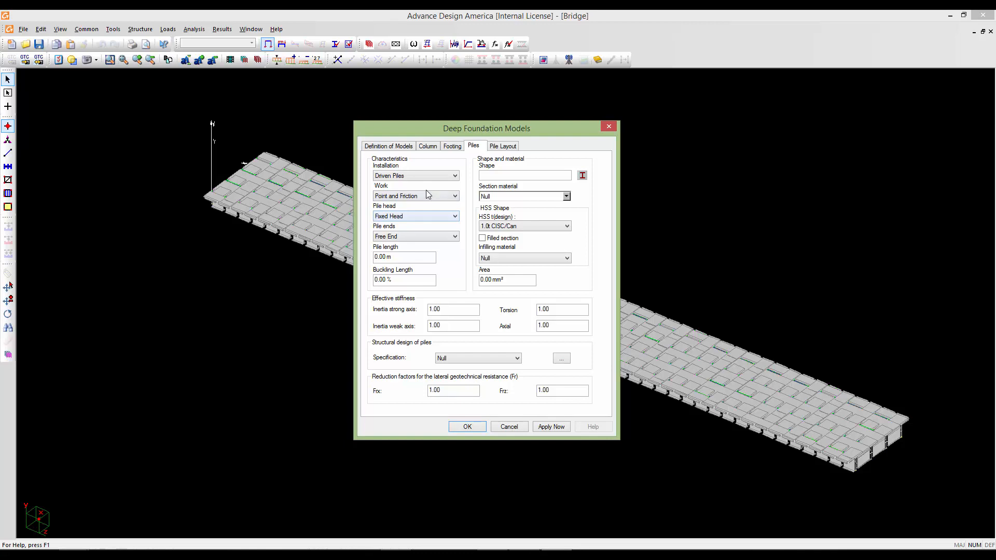
pyautogui.click(429, 237)
pyautogui.click(430, 252)
pyautogui.moveTo(397, 259); pyautogui.dragTo(374, 258)
pyautogui.write('8')
# - Assign the steel HP310x110 section from the HP310 group as the pier's pile shape
pyautogui.click(582, 177)
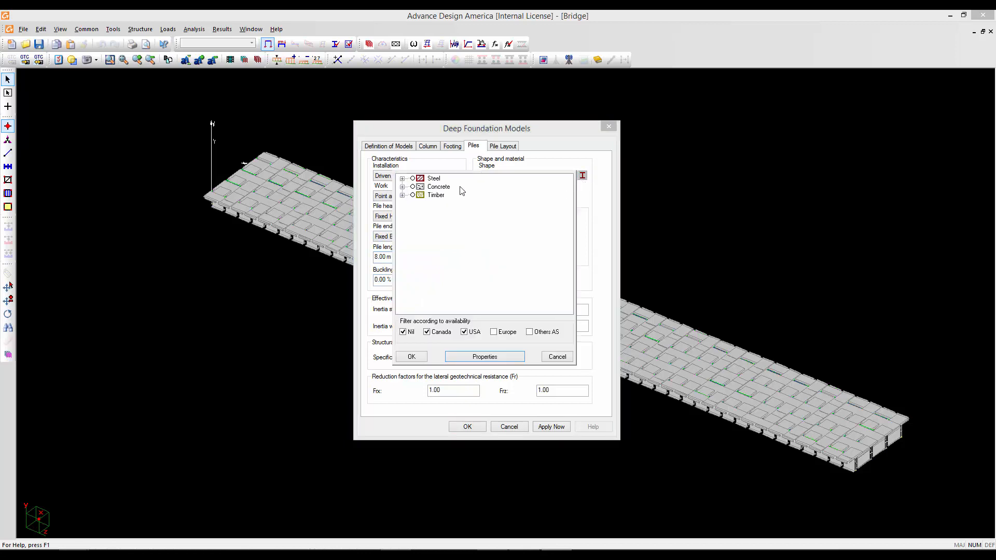
pyautogui.click(402, 179)
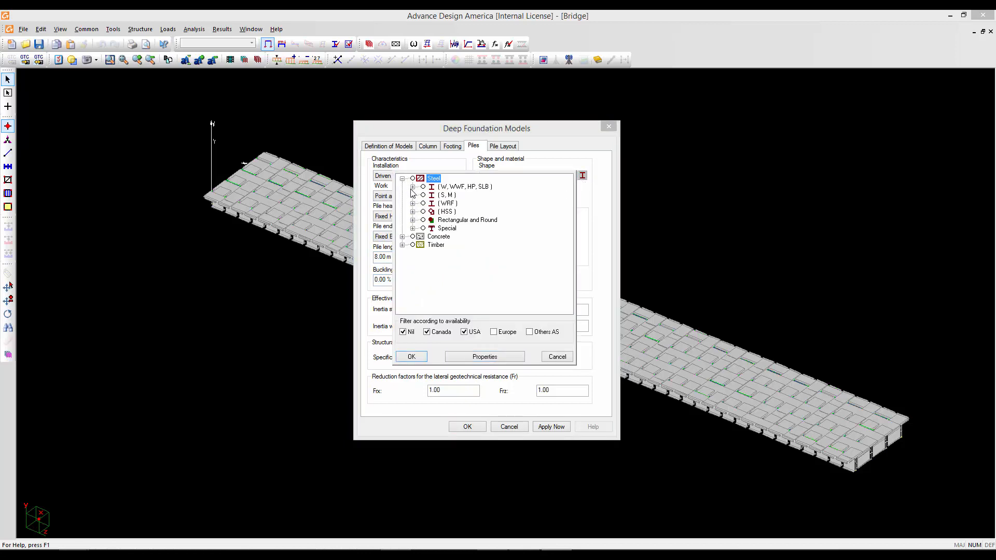
pyautogui.click(412, 187)
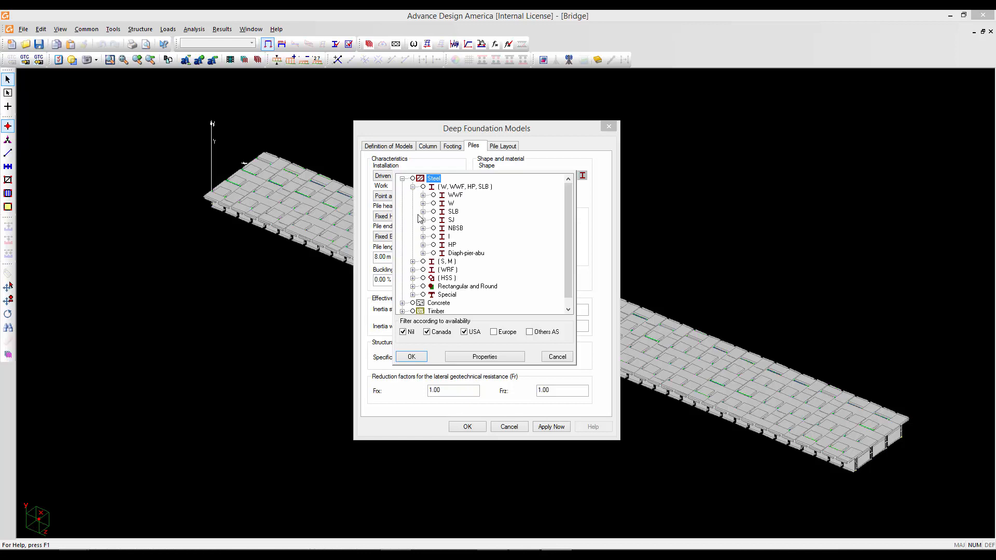
pyautogui.click(423, 244)
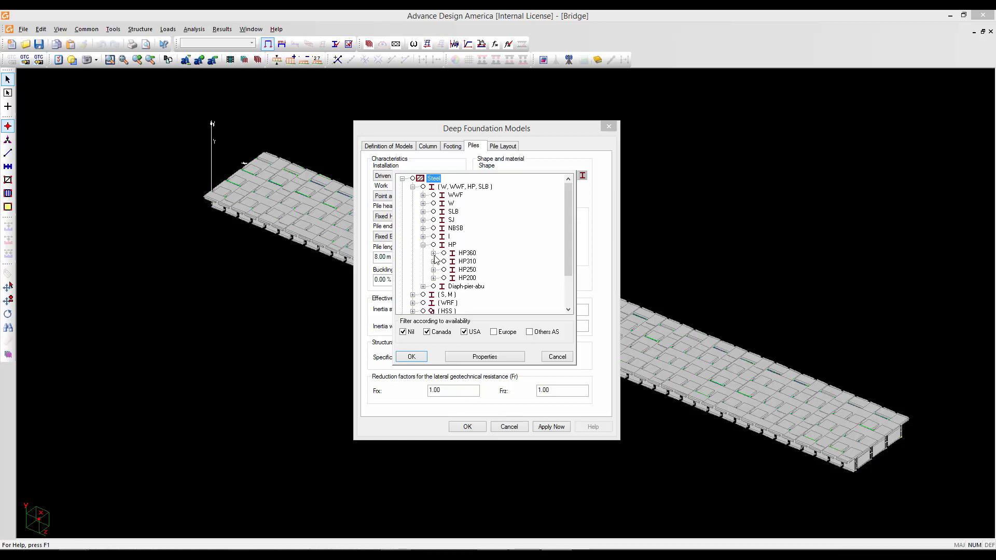
pyautogui.click(433, 253)
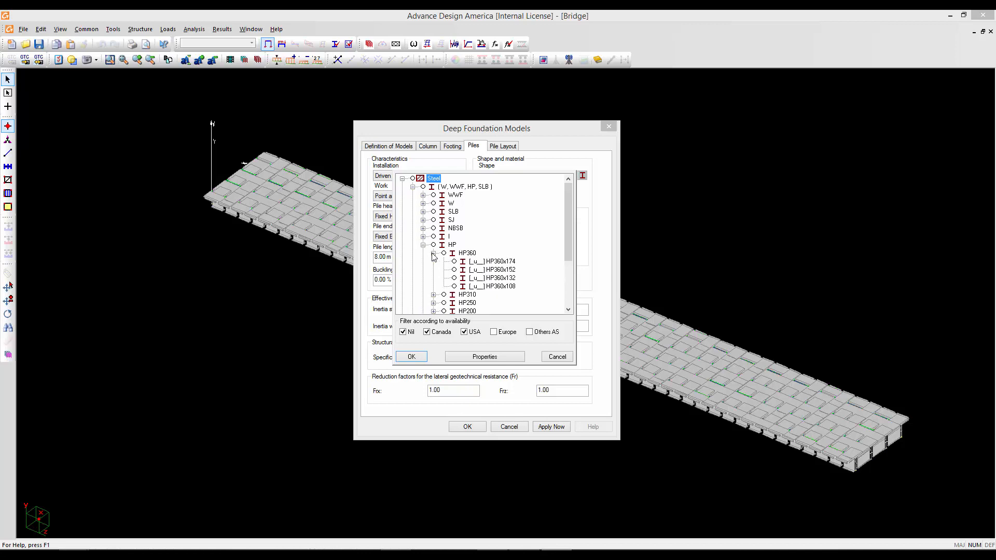
pyautogui.click(433, 295)
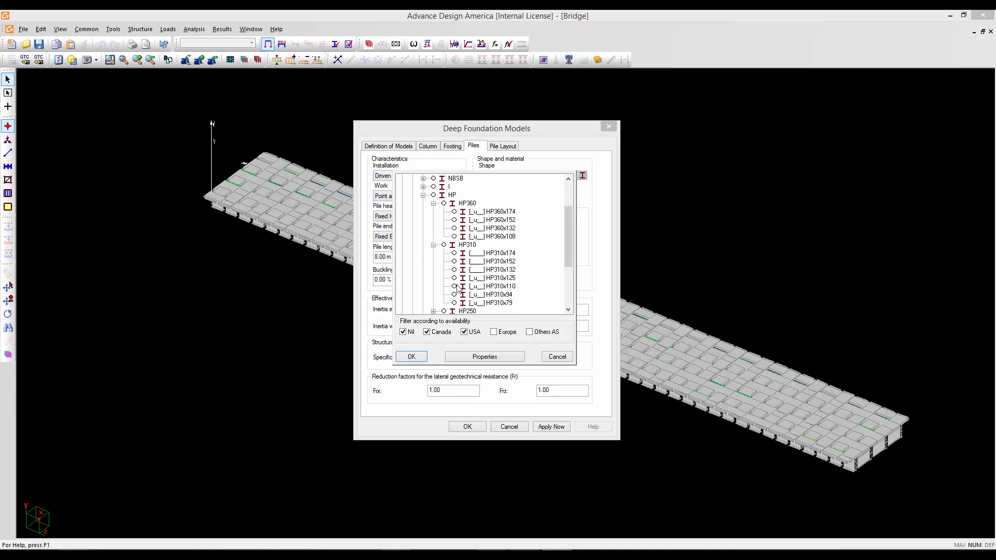
pyautogui.click(455, 229)
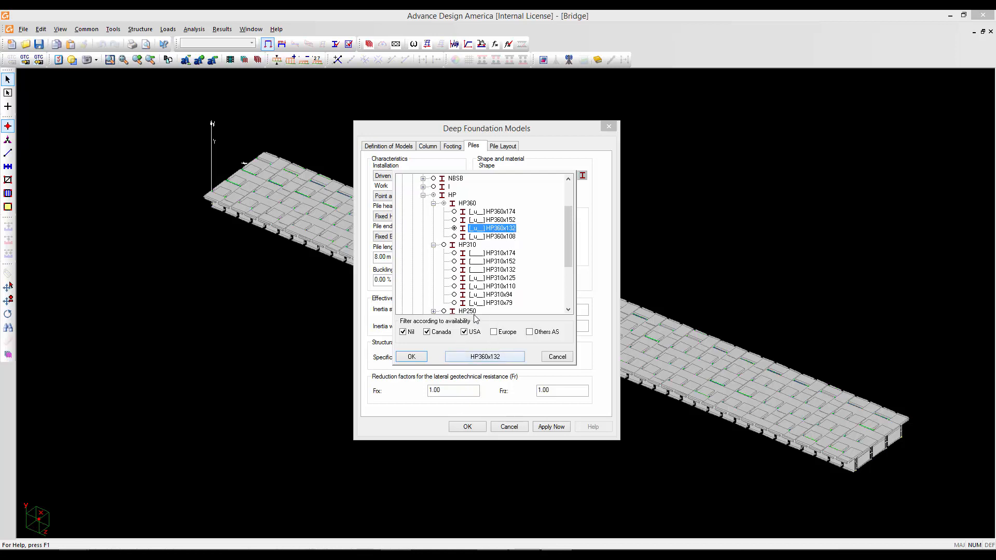
pyautogui.click(484, 357)
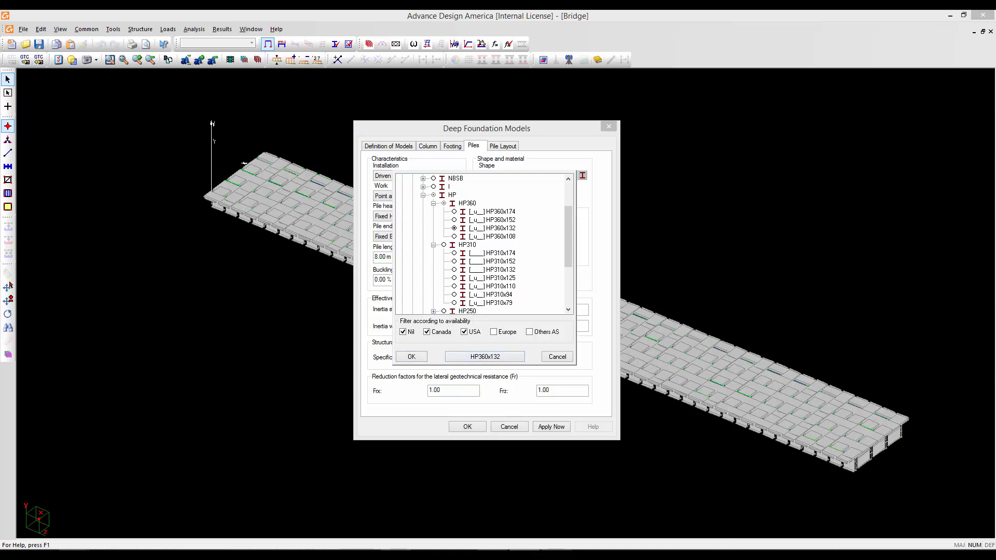
pyautogui.click(523, 129)
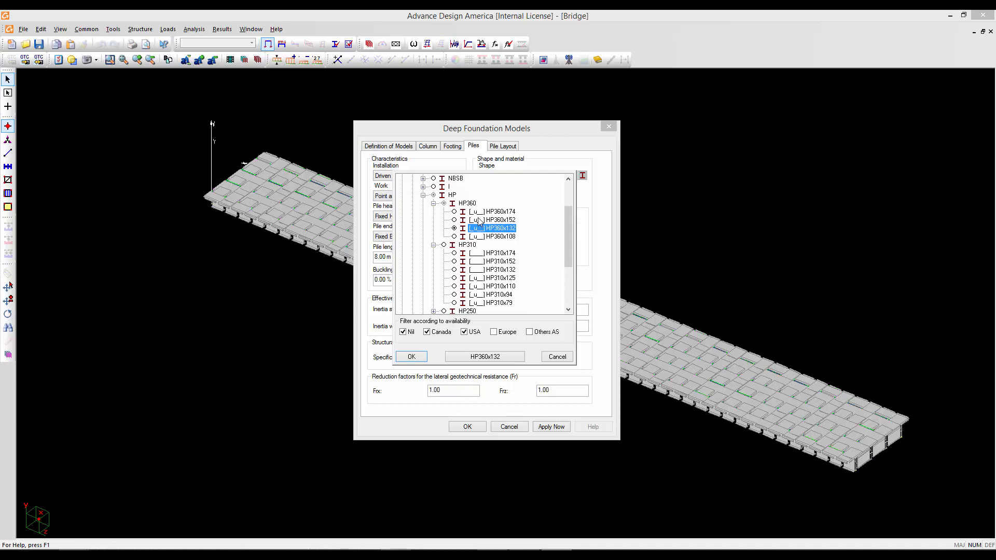
pyautogui.click(454, 286)
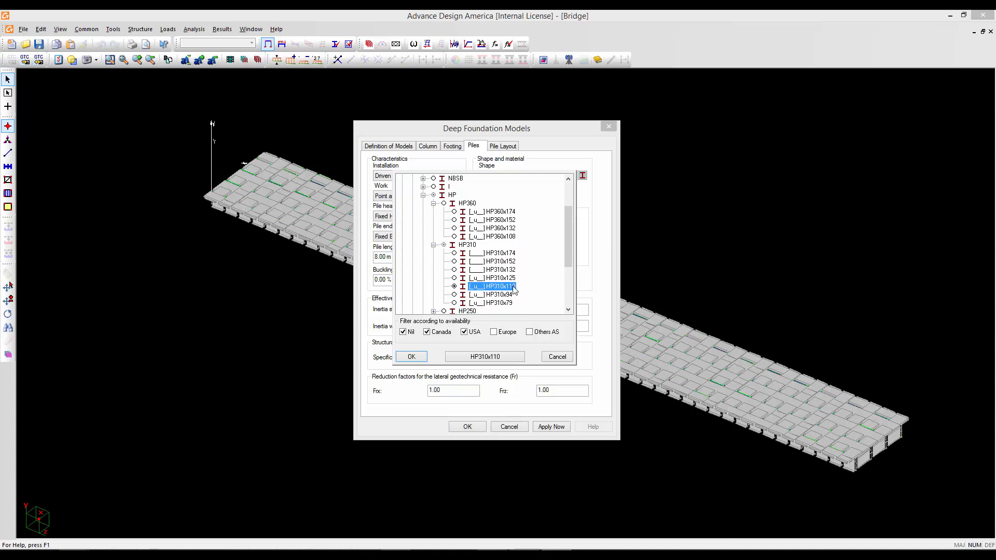
pyautogui.click(412, 357)
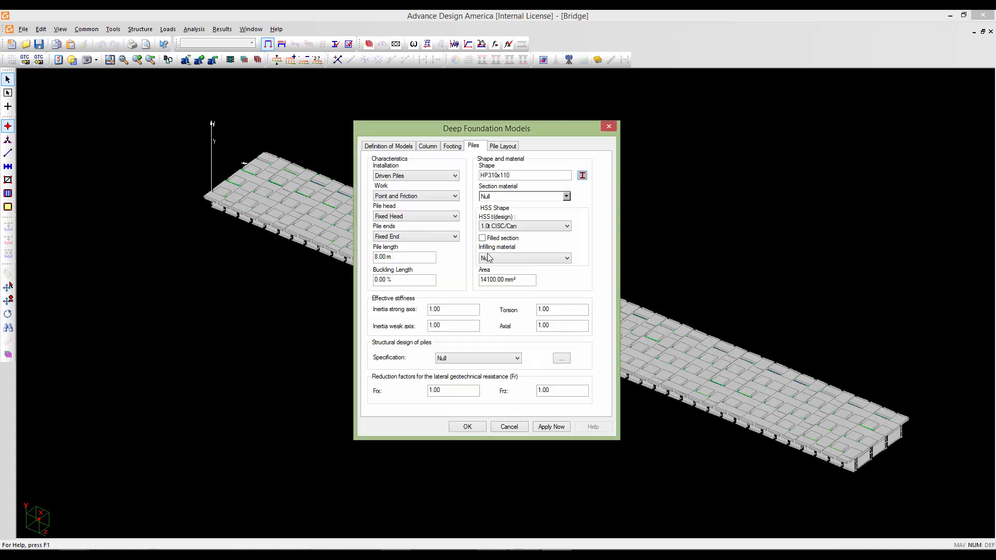
# - Set the pile section material to G40.21M-350AT and the structural design specification to pile-design
pyautogui.click(566, 196)
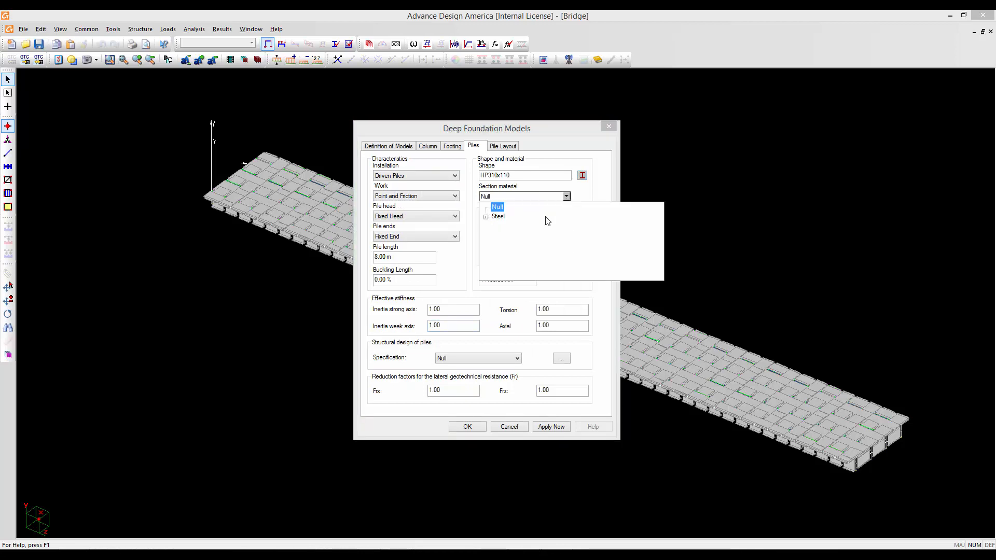
pyautogui.click(487, 217)
pyautogui.doubleClick(501, 244)
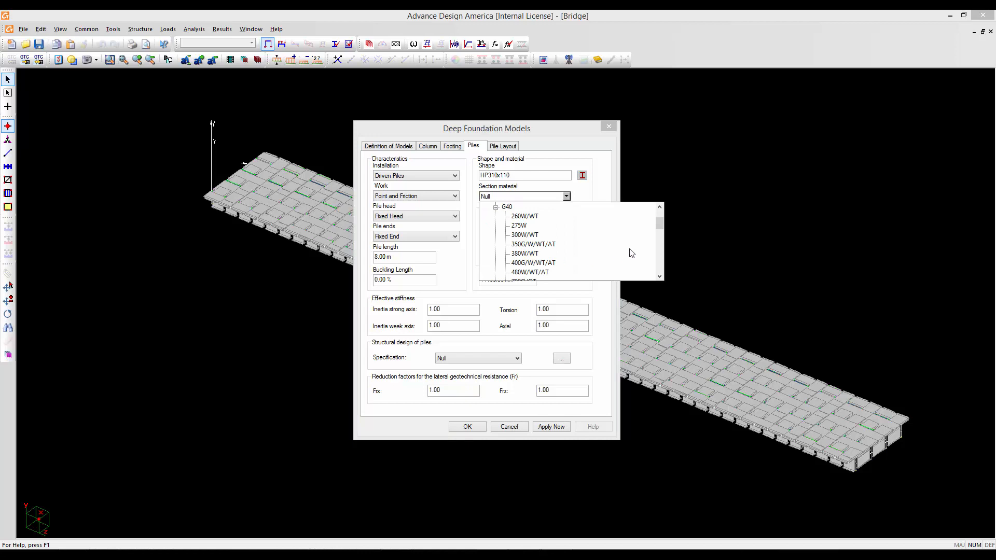
pyautogui.moveTo(659, 223); pyautogui.dragTo(658, 236)
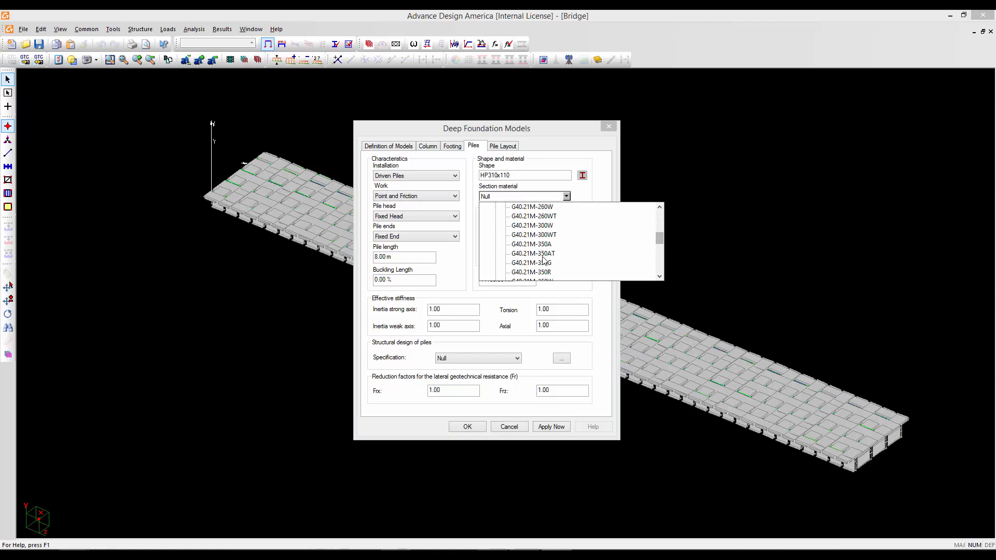
pyautogui.click(539, 253)
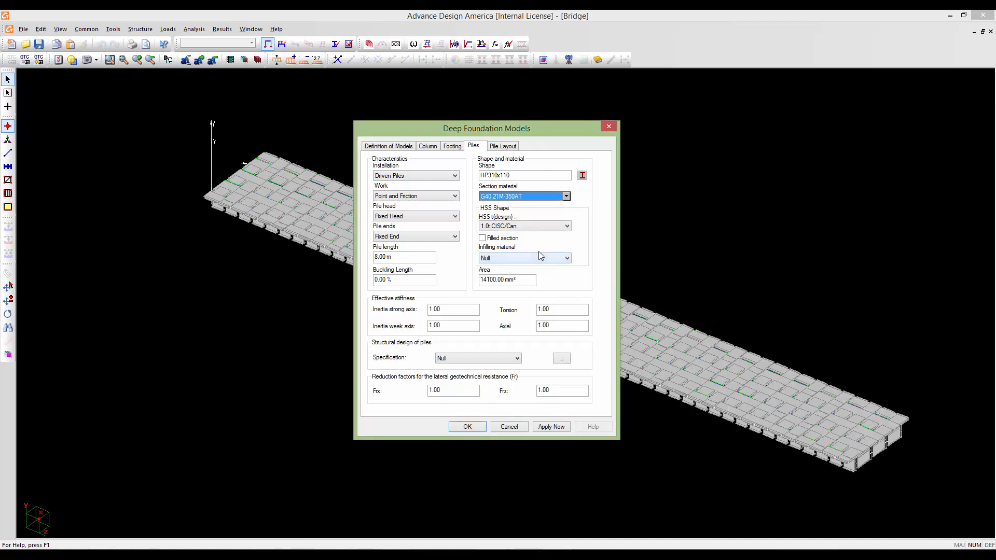
pyautogui.click(509, 363)
pyautogui.click(502, 376)
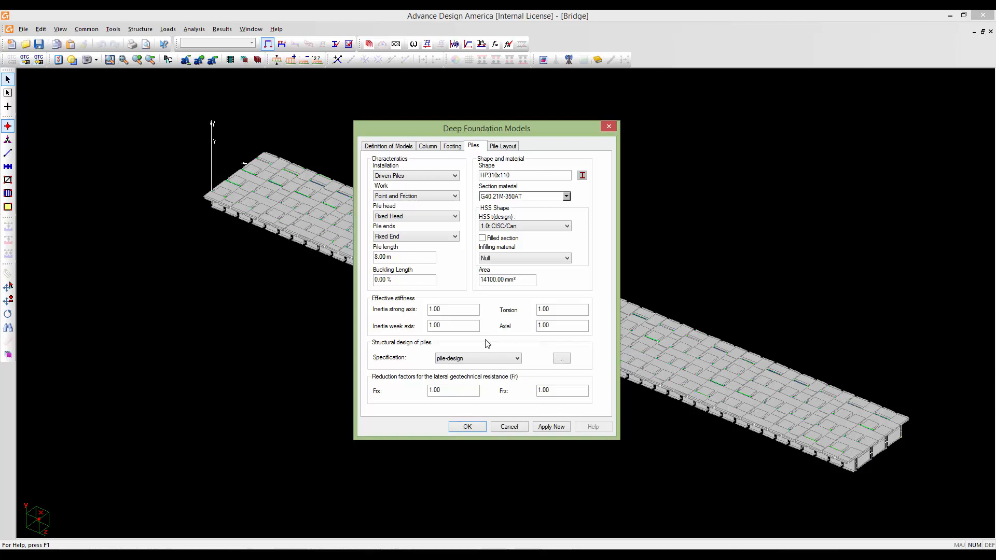
pyautogui.moveTo(483, 129); pyautogui.dragTo(500, 127)
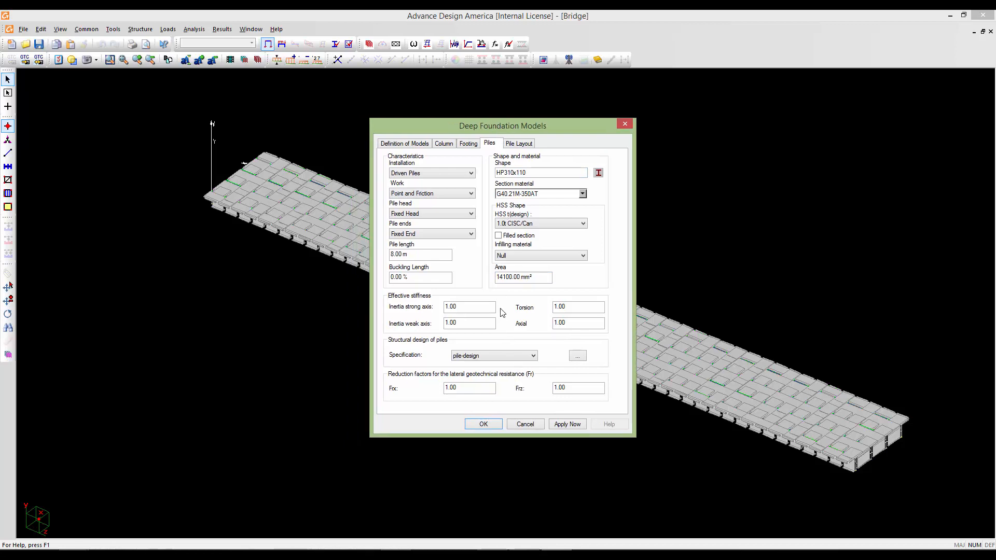
# - Add the first pile to the pier's pile layout at Z 0.50 m and X 0.5 m
pyautogui.click(519, 147)
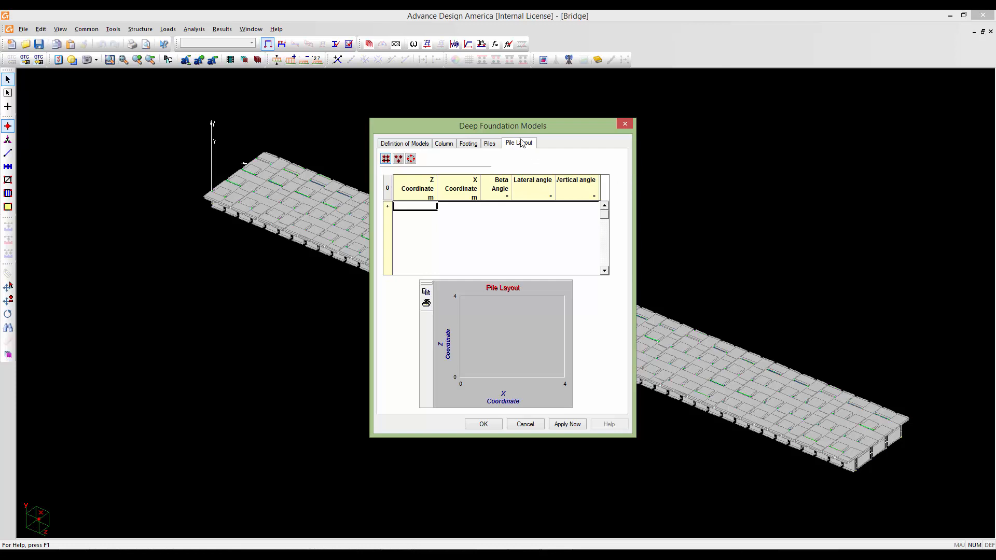
pyautogui.moveTo(530, 128); pyautogui.dragTo(561, 140)
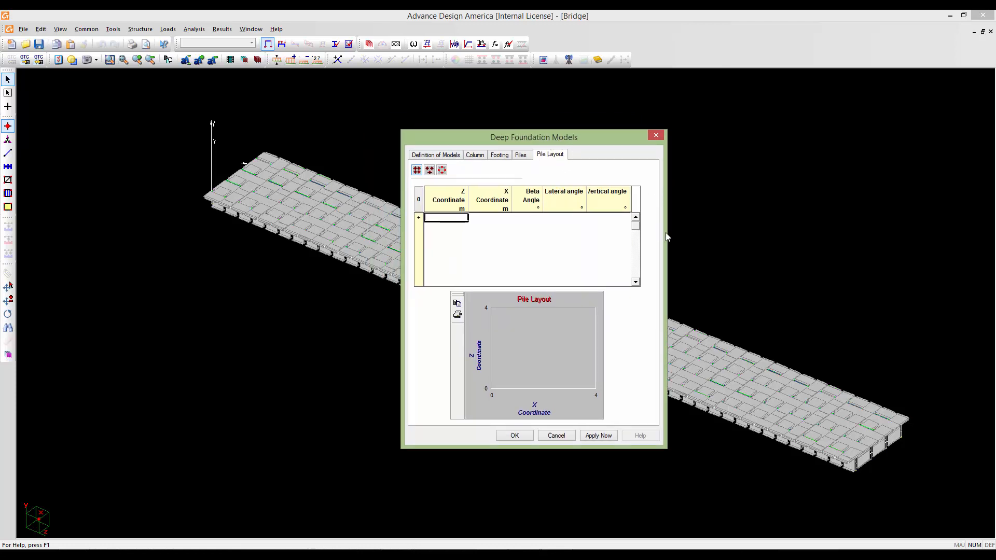
pyautogui.click(419, 221)
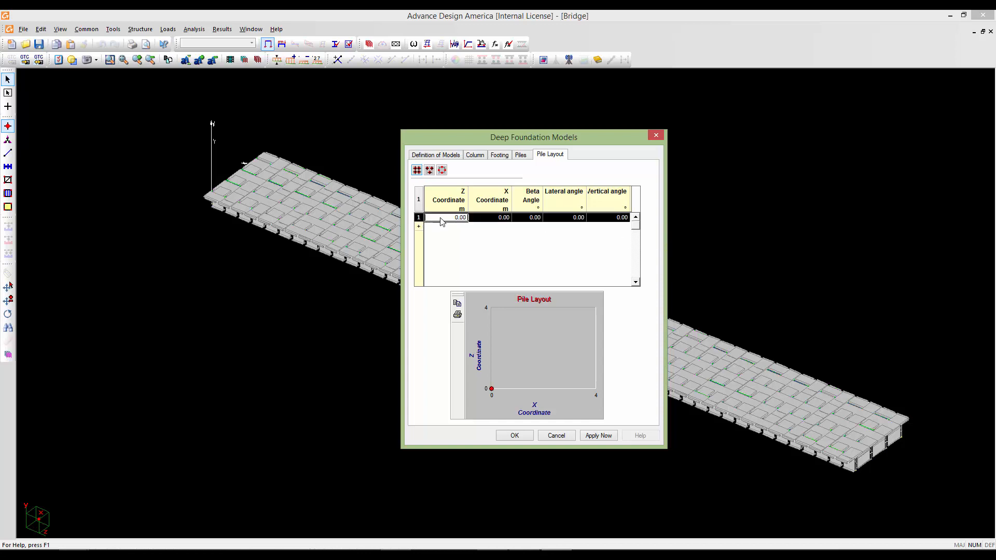
pyautogui.doubleClick(441, 218)
pyautogui.moveTo(441, 218); pyautogui.dragTo(467, 219)
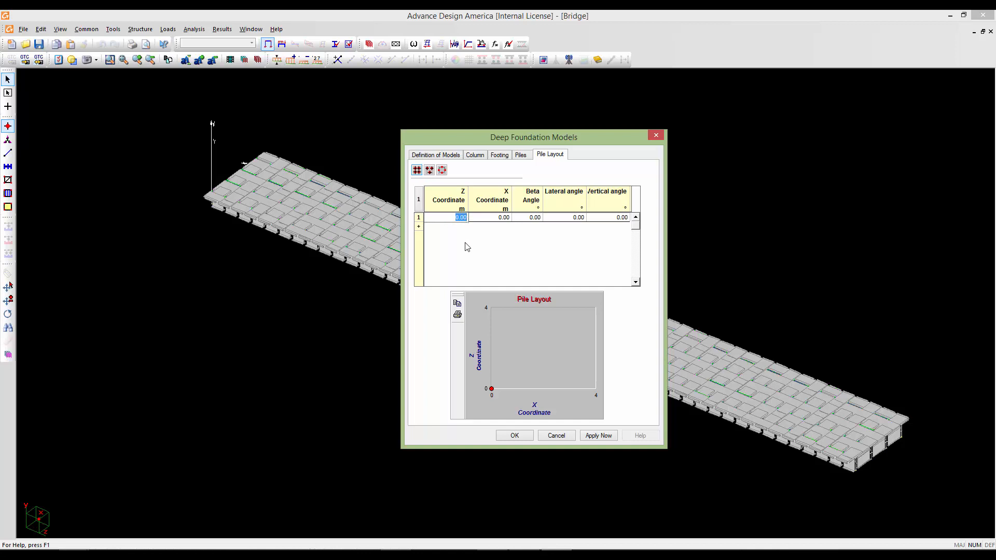
pyautogui.write('0.')
pyautogui.doubleClick(490, 219)
pyautogui.moveTo(491, 219); pyautogui.dragTo(511, 220)
pyautogui.write('0')
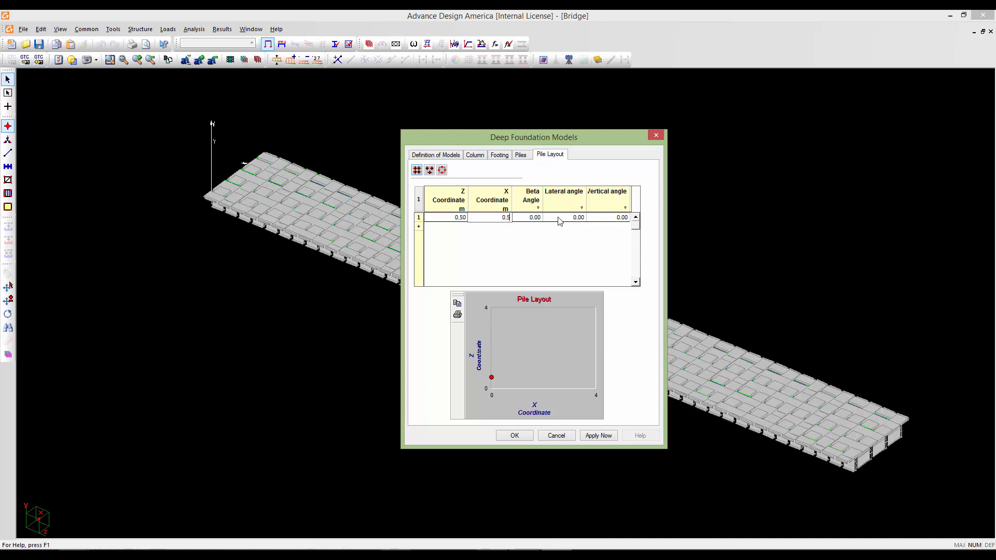
# - Give the first pile a lateral angle of 45° and a vertical angle of -18°
pyautogui.click(560, 221)
pyautogui.click(563, 217)
pyautogui.write('45')
pyautogui.click(600, 220)
pyautogui.moveTo(601, 219); pyautogui.dragTo(637, 220)
pyautogui.press('BackSpace')
# - Add a second pile to the pier's layout at Z 3.00 m and X 0.50 m
pyautogui.click(419, 227)
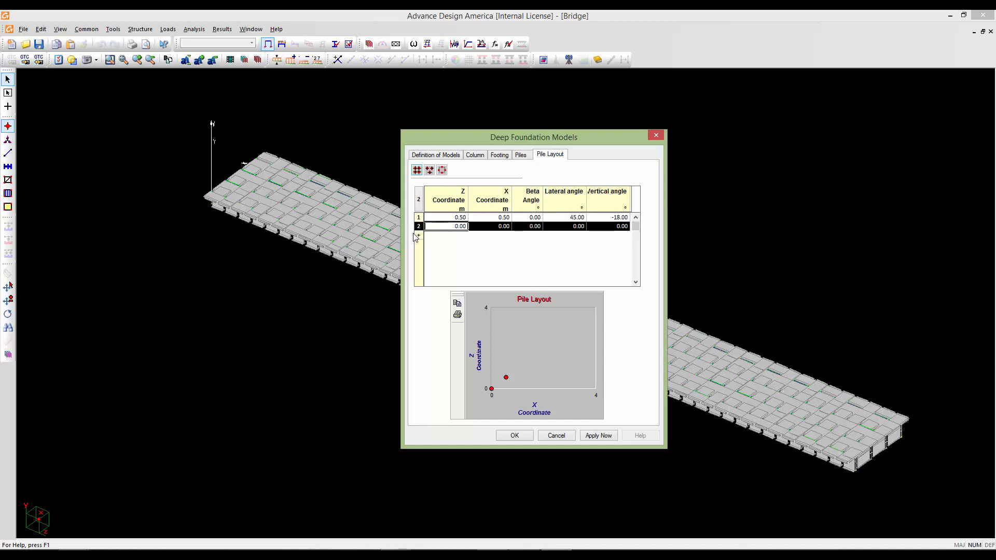
pyautogui.click(449, 228)
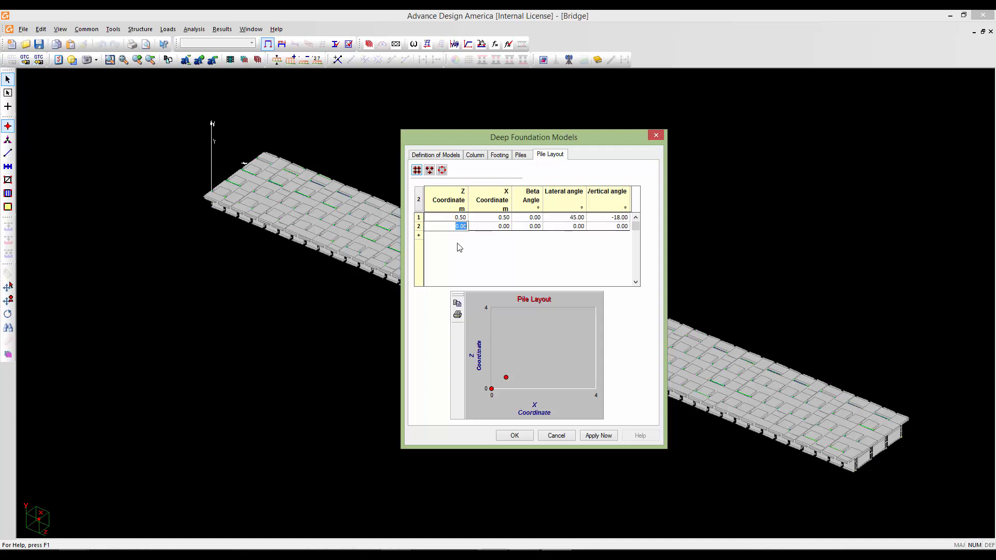
pyautogui.write('3')
pyautogui.click(486, 227)
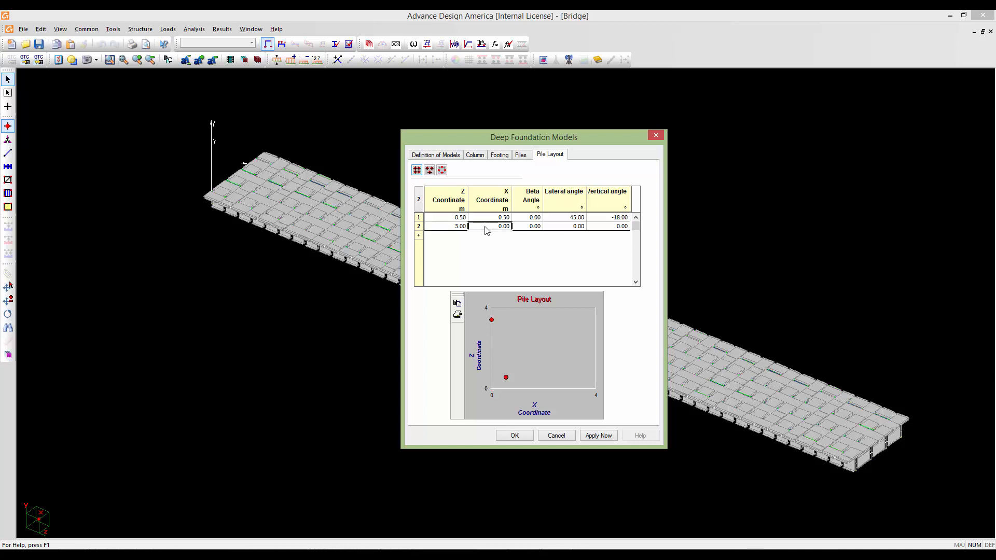
pyautogui.click(487, 230)
pyautogui.write('0.5')
# - Give the second pile a lateral angle of -45° and a vertical angle of 18°
pyautogui.click(571, 227)
pyautogui.click(590, 227)
pyautogui.write('-45')
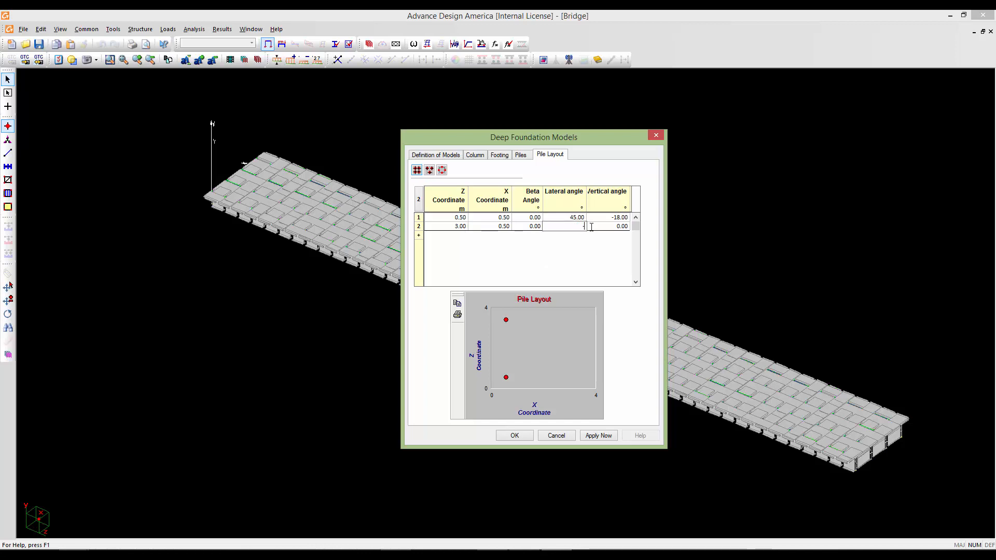
pyautogui.click(615, 227)
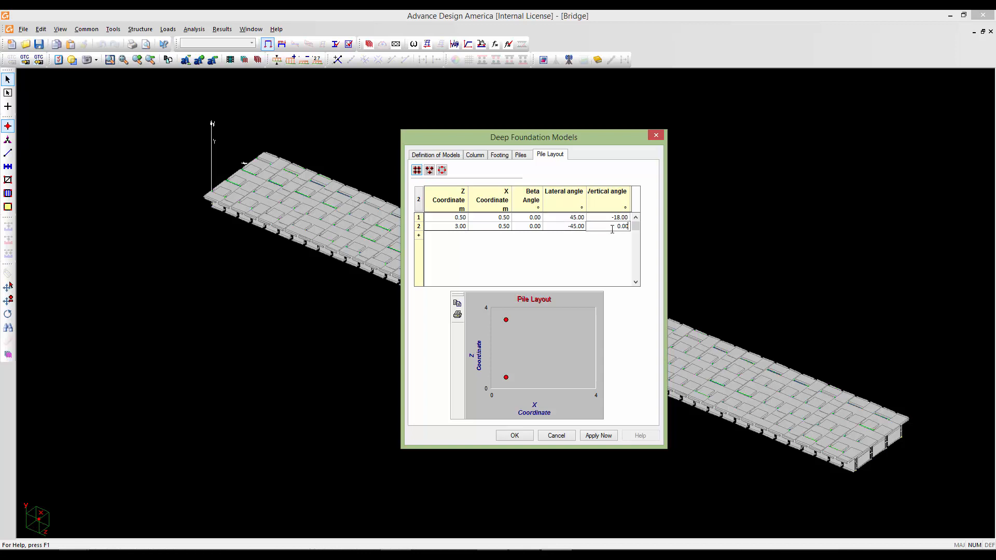
pyautogui.click(622, 227)
pyautogui.write('18')
# - Add a third pile to the pier's layout at Z 1.75 m and X 1.13 m
pyautogui.click(419, 235)
pyautogui.click(460, 235)
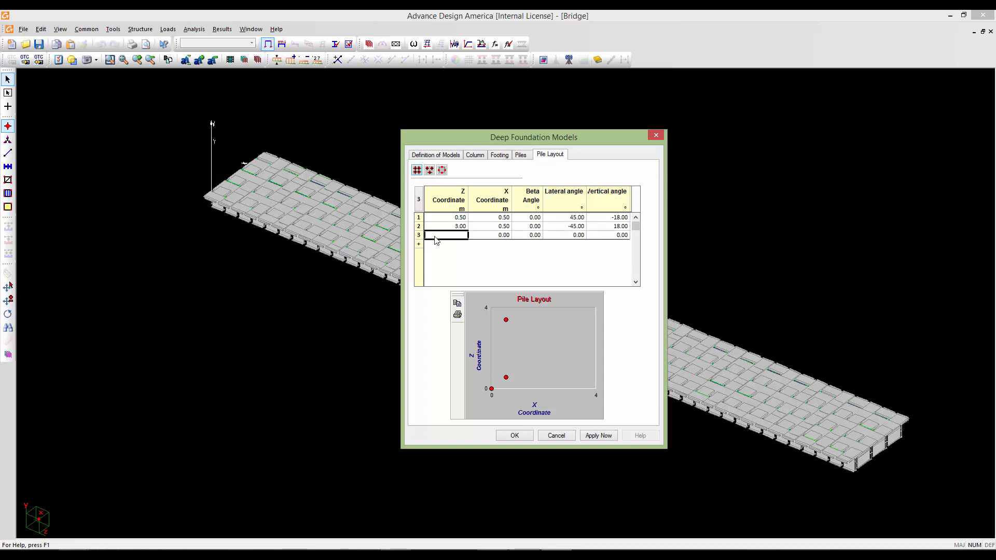
pyautogui.click(460, 235)
pyautogui.doubleClick(460, 235)
pyautogui.write('1.75')
pyautogui.click(500, 235)
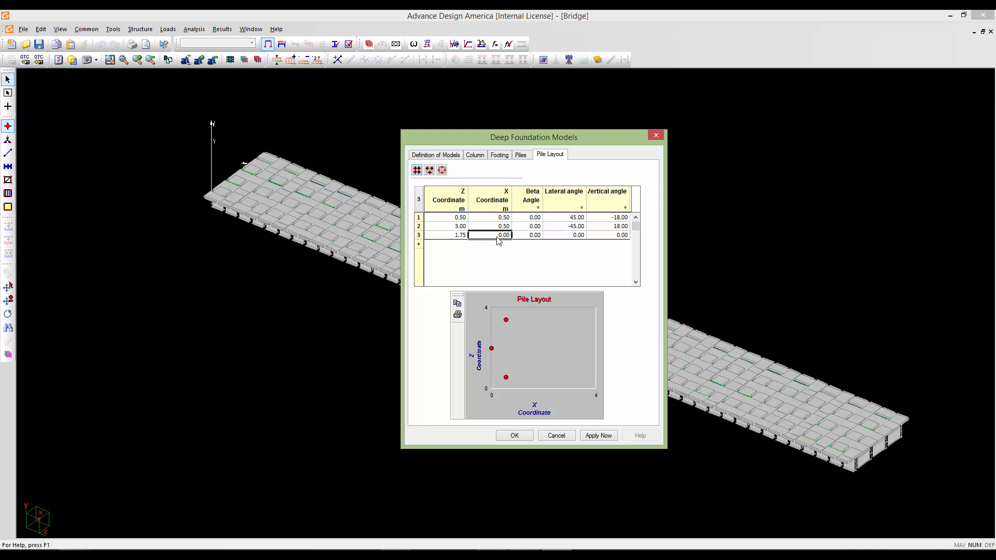
pyautogui.hotkey('shift', 'End')
pyautogui.write('1.13')
# - Add a fourth pile to the pier's layout at Z 1.13 m and X 1.75 m
pyautogui.click(419, 244)
pyautogui.click(470, 244)
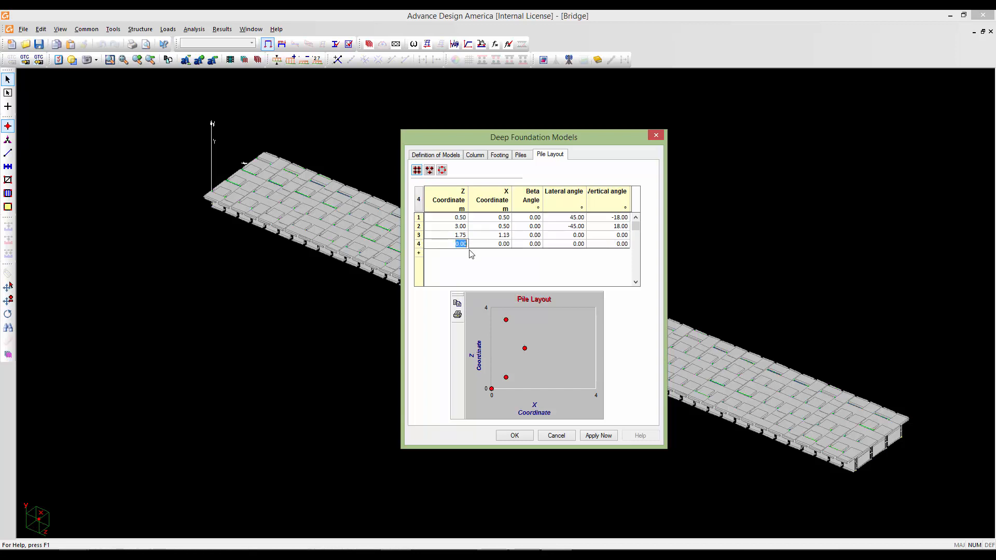
pyautogui.write('1.13')
pyautogui.click(499, 244)
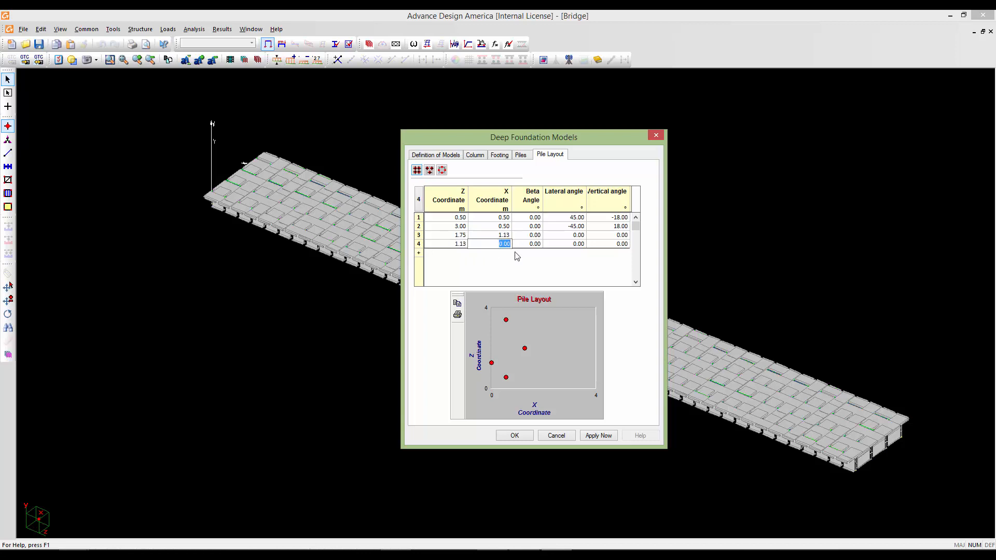
pyautogui.write('1.75')
# - Add a fifth pile to the pier's layout at Z 2.38 m and X 1.75 m
pyautogui.click(419, 253)
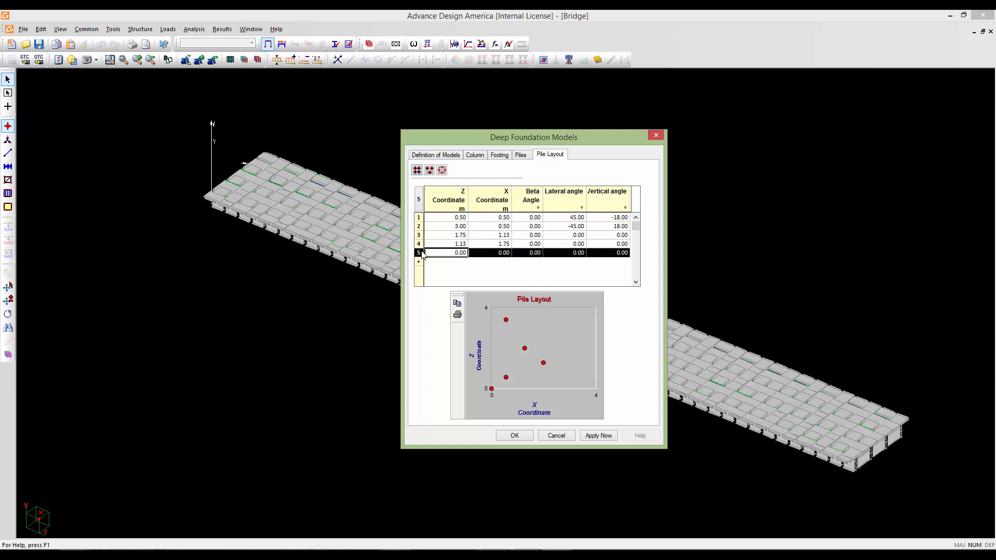
pyautogui.click(441, 253)
pyautogui.click(453, 253)
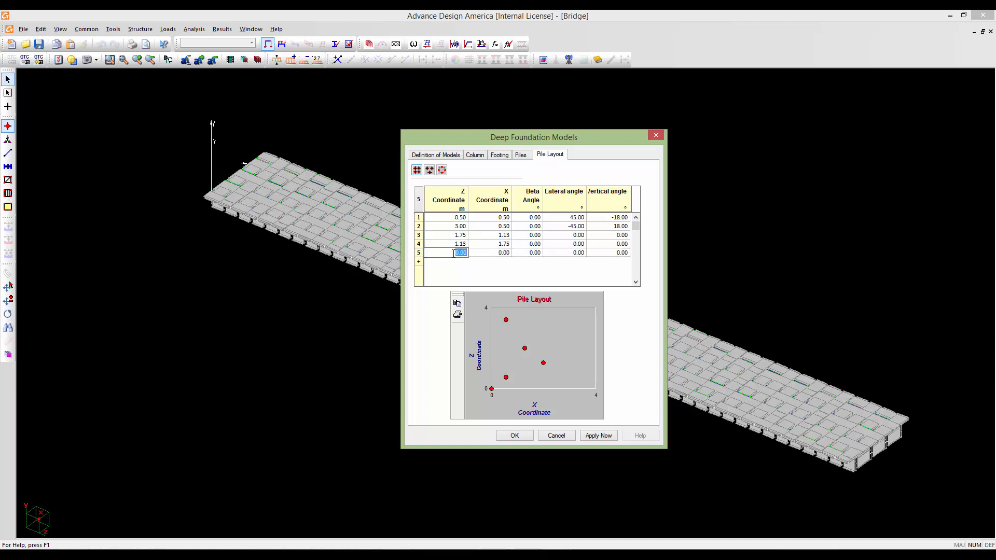
pyautogui.write('2.38')
pyautogui.click(488, 253)
pyautogui.click(500, 253)
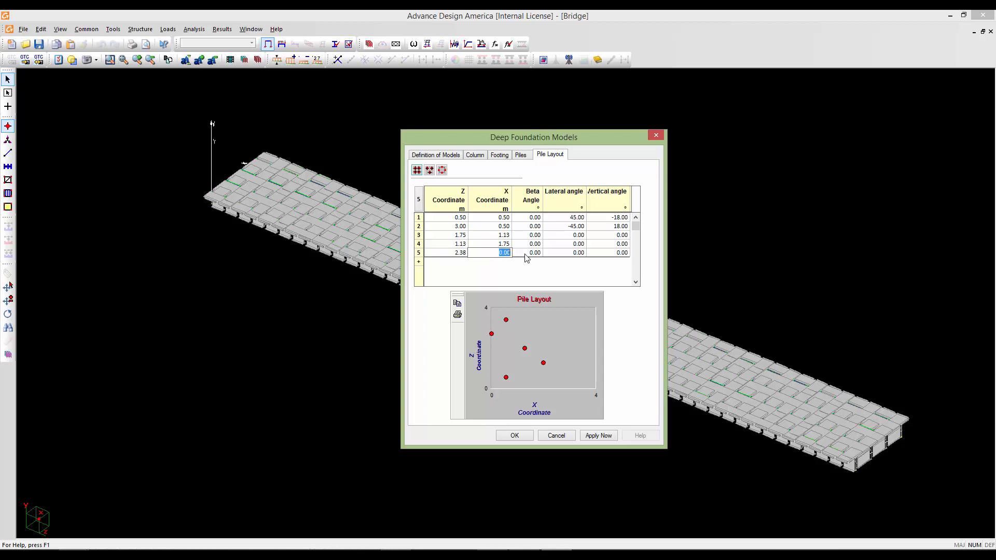
pyautogui.write('1.75')
# - Add a sixth pile to the pier's layout at Z 1.75 m and X 2.38 m
pyautogui.click(420, 262)
pyautogui.click(448, 262)
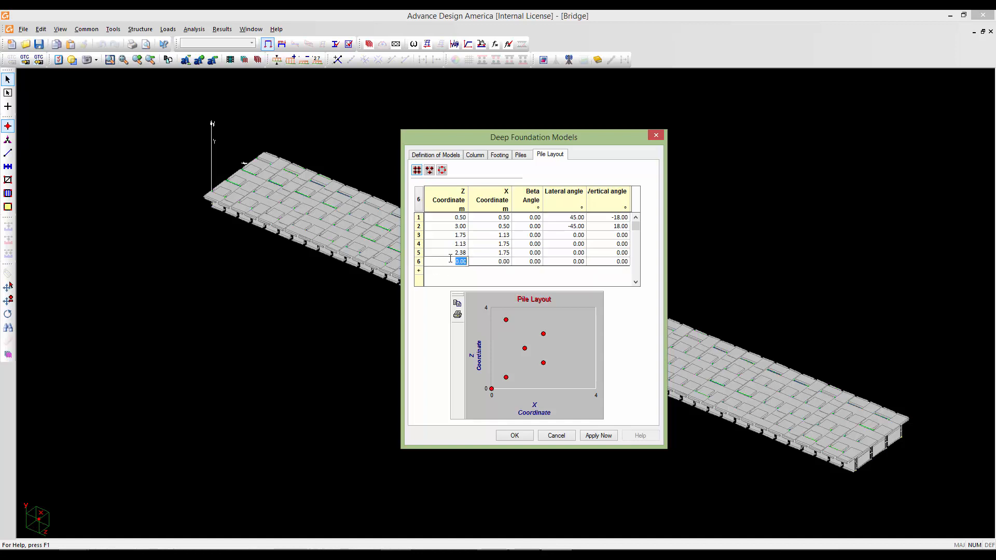
pyautogui.write('1.75')
pyautogui.click(481, 263)
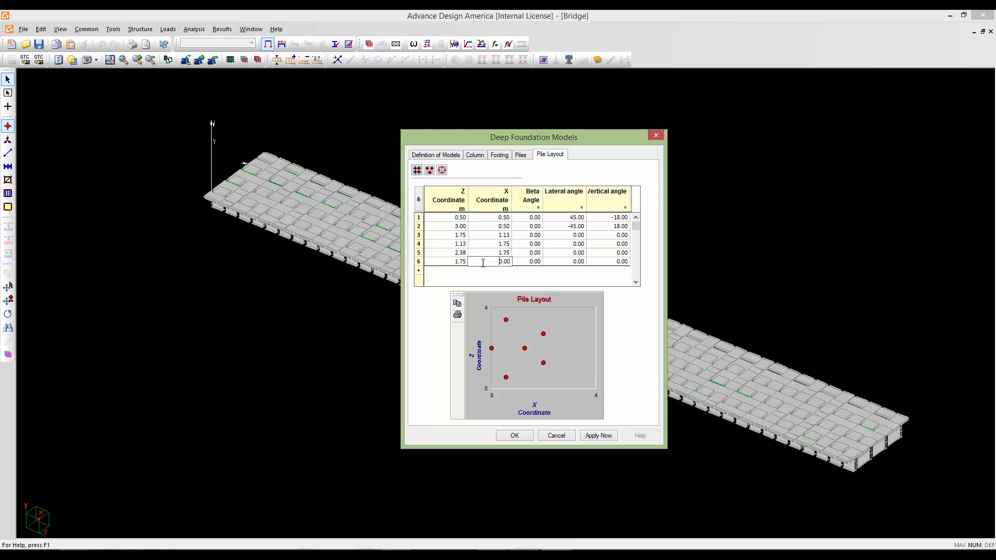
pyautogui.moveTo(482, 262); pyautogui.dragTo(515, 263)
pyautogui.write('2.38')
# - Add a seventh pile to the pier's layout at Z 0.50 m and X 3.00 m
pyautogui.click(449, 271)
pyautogui.click(449, 270)
pyautogui.moveTo(451, 270); pyautogui.dragTo(472, 270)
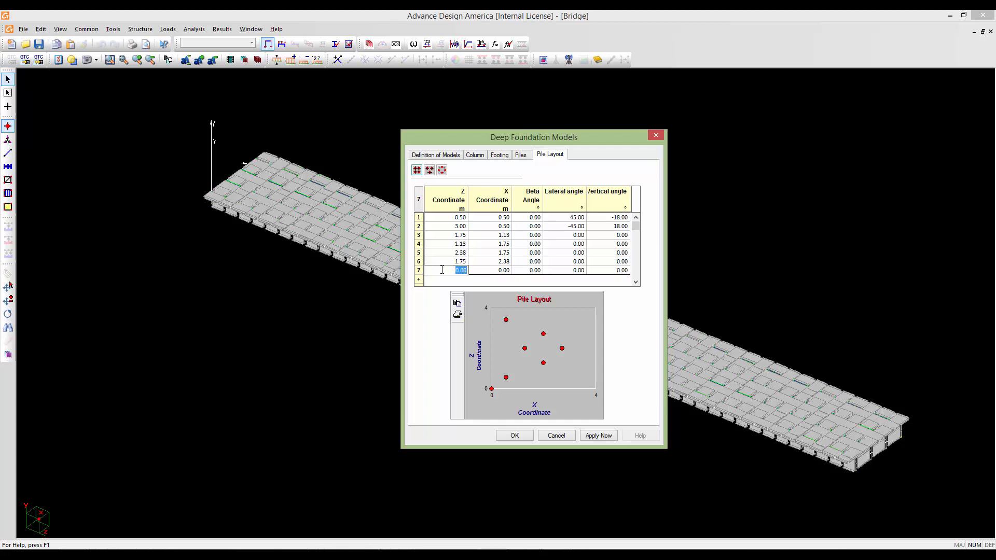
pyautogui.write('0.5')
pyautogui.click(490, 270)
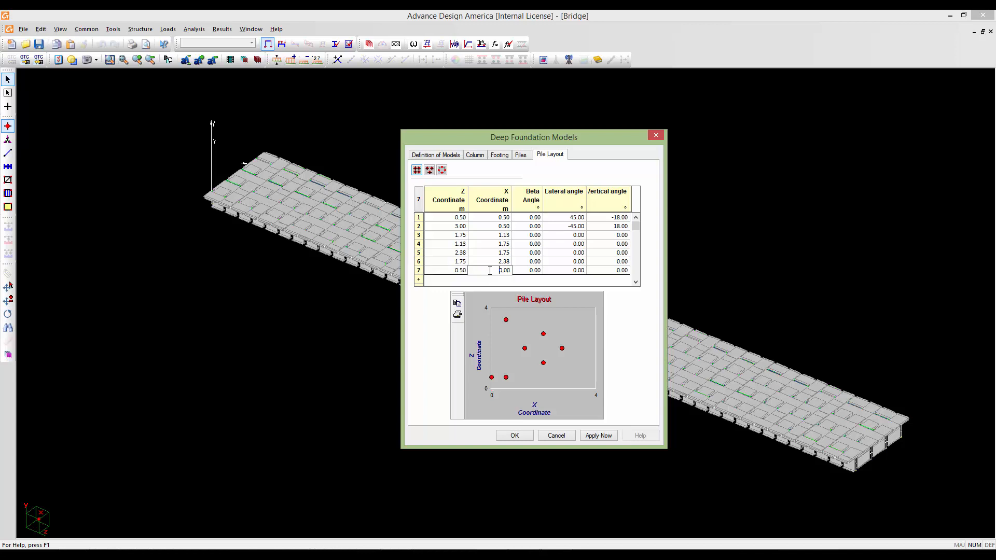
pyautogui.doubleClick(501, 270)
pyautogui.write('3')
# - Give the seventh pile a lateral angle of -45° and a vertical angle of -18°
pyautogui.click(568, 270)
pyautogui.moveTo(567, 269); pyautogui.dragTo(602, 274)
pyautogui.write('-')
pyautogui.click(624, 270)
pyautogui.moveTo(622, 270); pyautogui.dragTo(637, 275)
pyautogui.write('-')
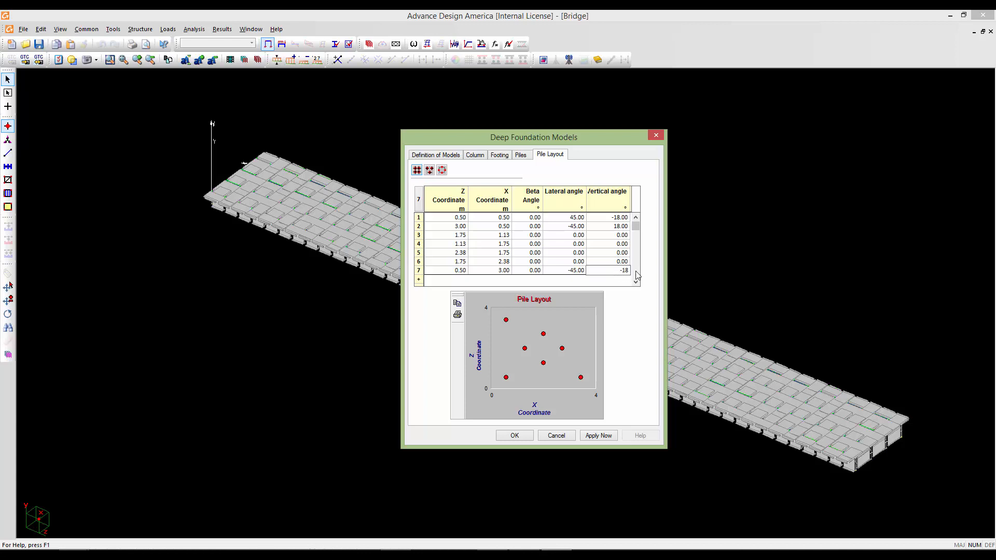
pyautogui.write('18')
# - Add an eighth pile to the pier's layout at Z 3.00 m and X 3.00 m
pyautogui.click(422, 280)
pyautogui.click(445, 279)
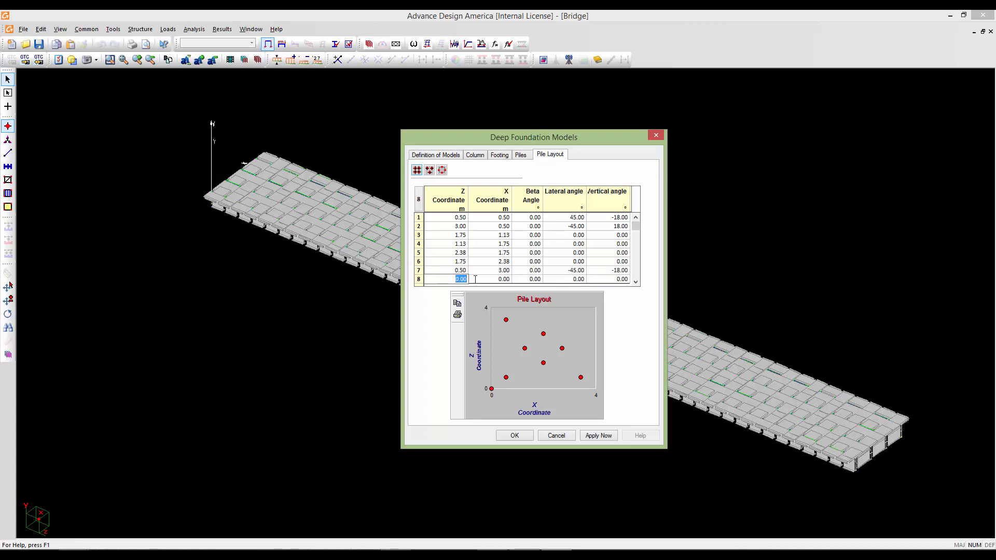
pyautogui.write('3')
pyautogui.click(499, 280)
pyautogui.moveTo(496, 279); pyautogui.dragTo(514, 280)
pyautogui.write('3')
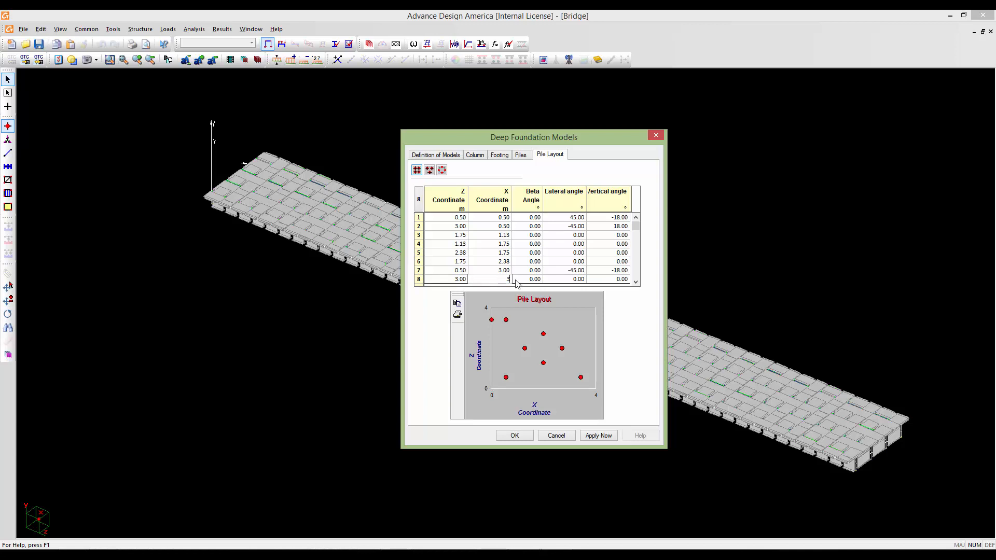
# - Give the eighth pile a lateral angle of 45° and a vertical angle of 18°
pyautogui.click(555, 280)
pyautogui.moveTo(555, 281); pyautogui.dragTo(585, 281)
pyautogui.write('45')
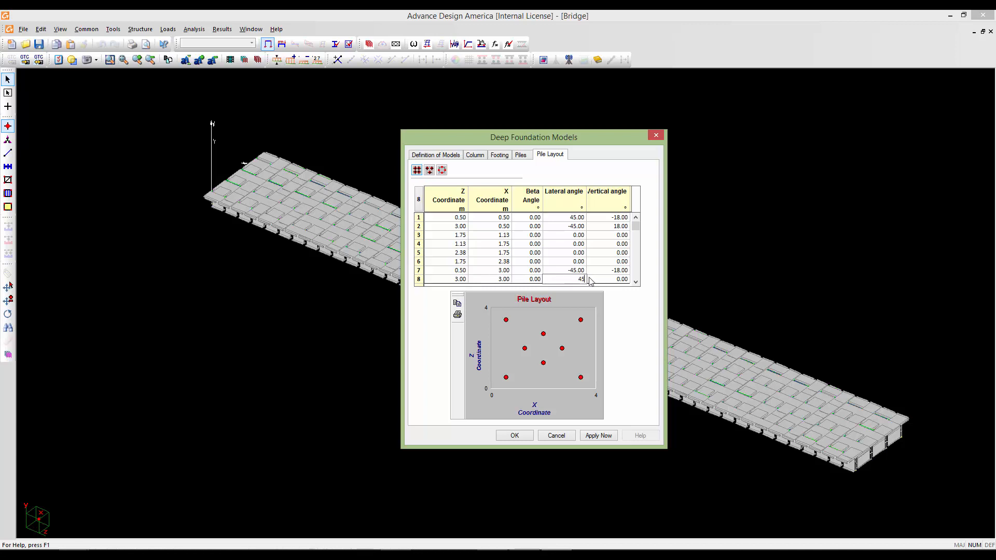
pyautogui.click(618, 281)
pyautogui.moveTo(612, 279); pyautogui.dragTo(635, 280)
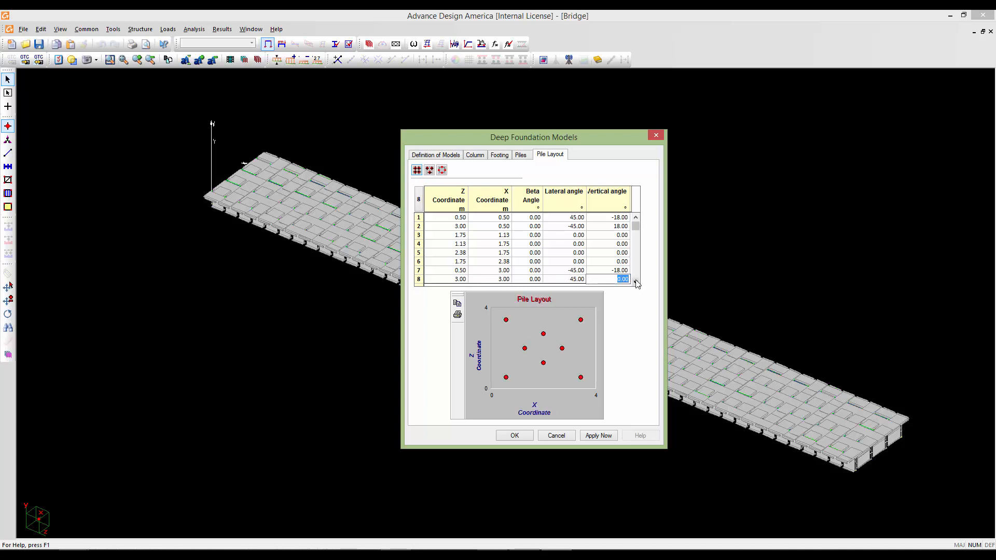
pyautogui.write('18')
# - Accept the pile layout and the deep foundation models, and save the project, allowing deletion of the existing analysis results
pyautogui.moveTo(555, 139); pyautogui.dragTo(521, 139)
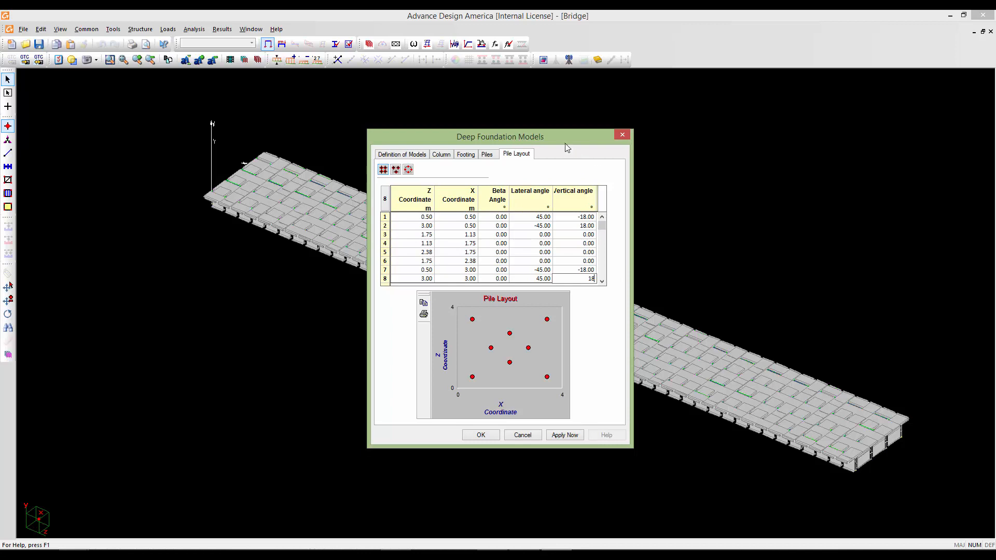
pyautogui.moveTo(565, 144); pyautogui.dragTo(543, 143)
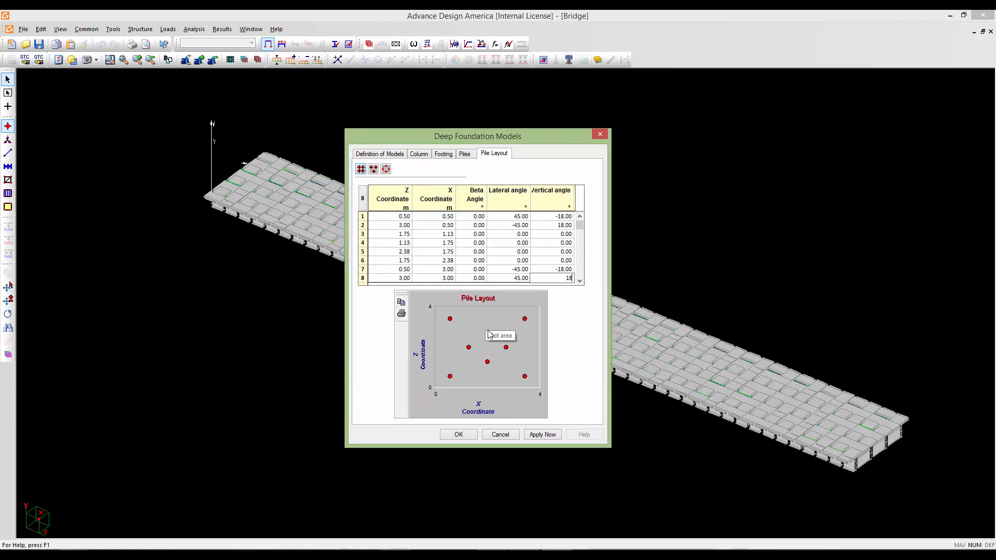
pyautogui.click(466, 434)
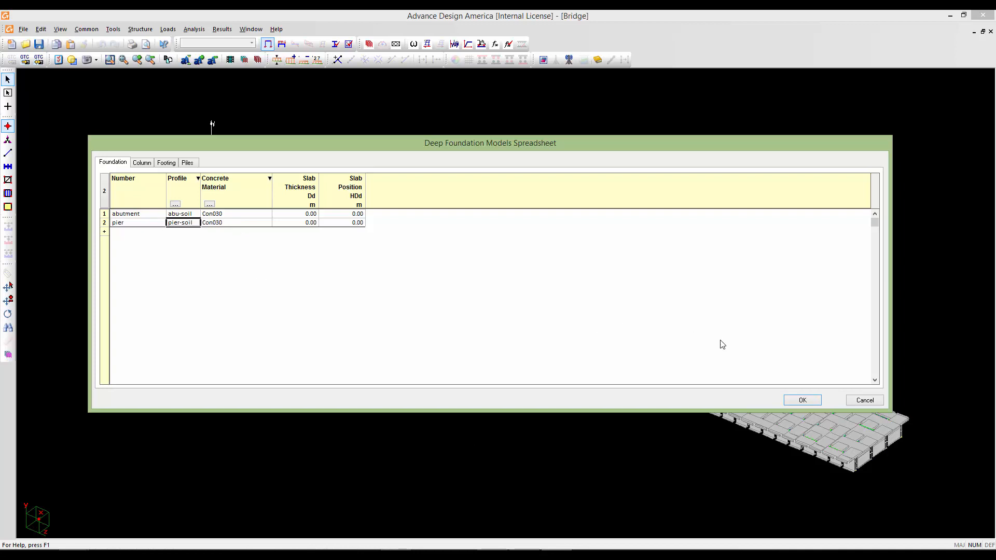
pyautogui.click(801, 400)
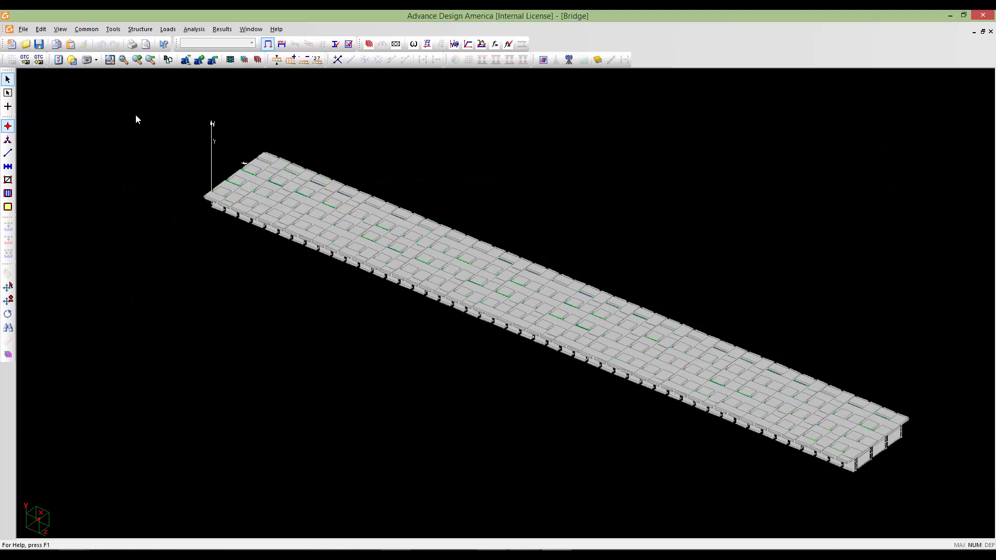
pyautogui.click(39, 44)
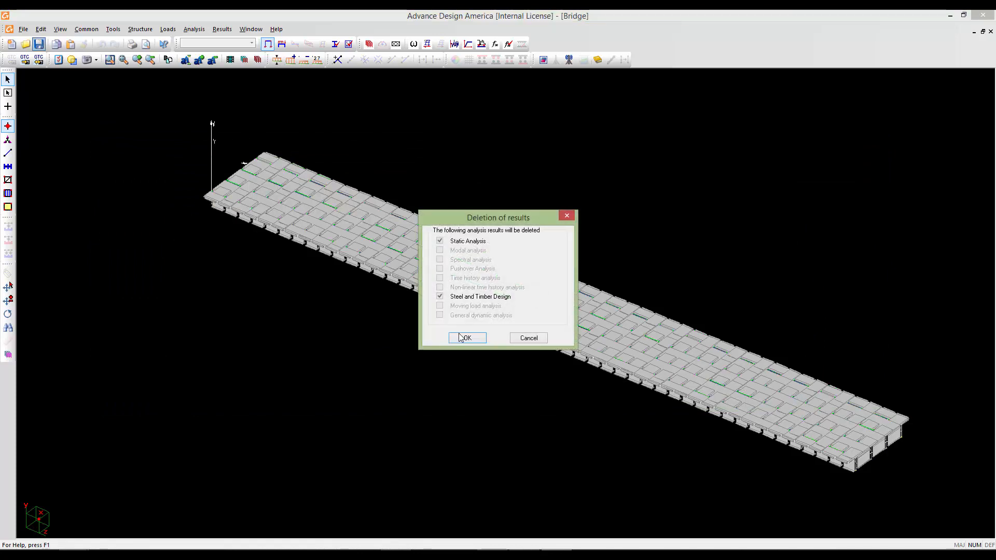
pyautogui.click(464, 338)
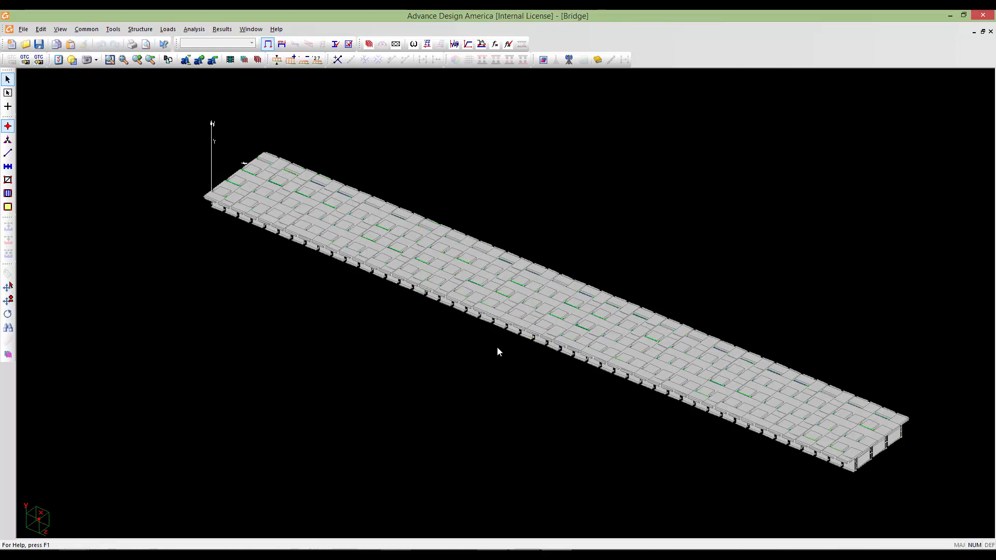
pyautogui.moveTo(519, 350); pyautogui.dragTo(501, 341, button='middle')
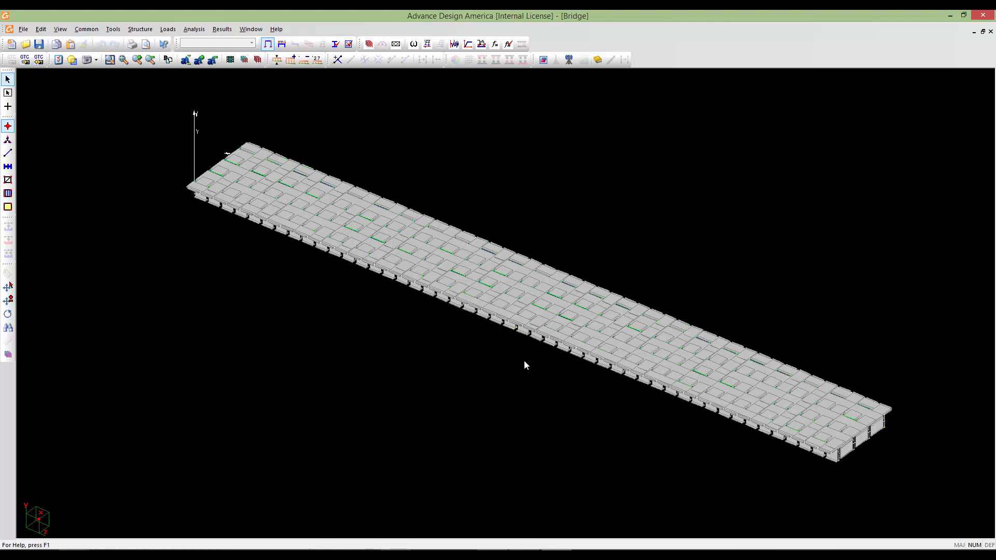
pyautogui.moveTo(429, 315); pyautogui.dragTo(499, 361, button='middle')
pyautogui.moveTo(662, 469); pyautogui.dragTo(555, 393, button='middle')
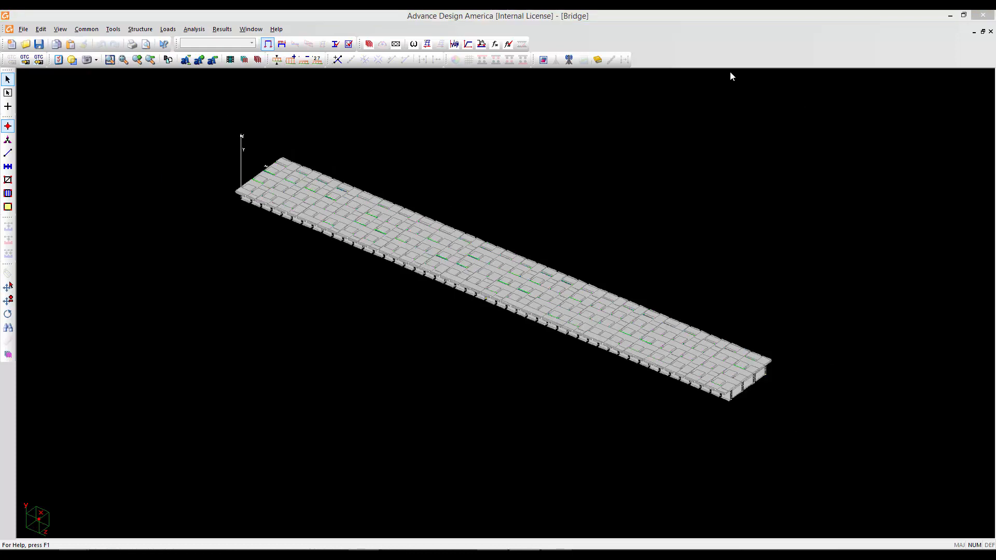
pyautogui.click(645, 16)
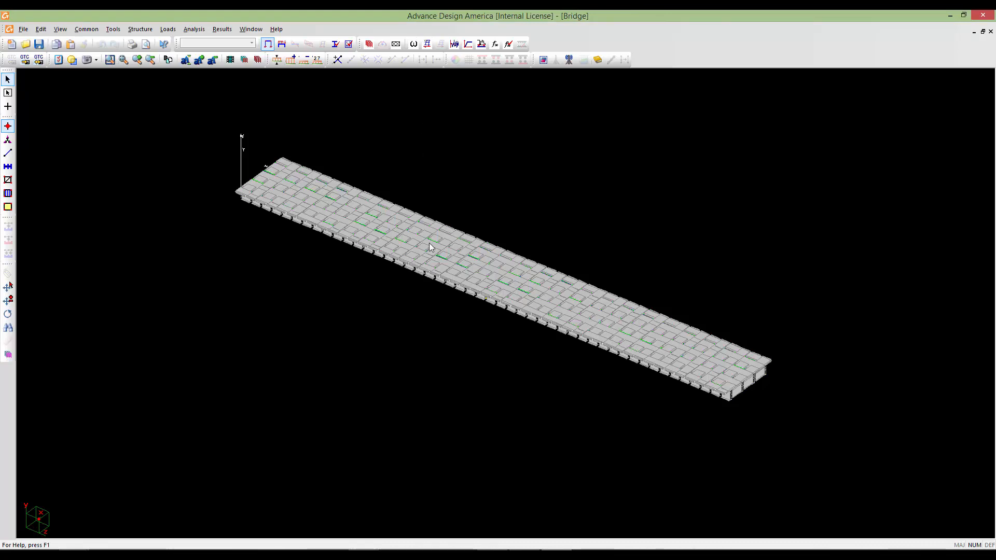
# - Open the spreadsheet of the bridge's nodes and go to the end of its list
pyautogui.moveTo(429, 264)
pyautogui.mouseDown(button='middle')
pyautogui.moveTo(443, 310)
pyautogui.moveTo(394, 308)
pyautogui.moveTo(518, 307)
pyautogui.mouseUp(button='middle')
pyautogui.moveTo(313, 473)
pyautogui.mouseDown(button='middle')
pyautogui.moveTo(440, 344)
pyautogui.moveTo(474, 292)
pyautogui.moveTo(481, 336)
pyautogui.mouseUp(button='middle')
pyautogui.scroll(2, 440, 344)
pyautogui.scroll(2, 475, 292)
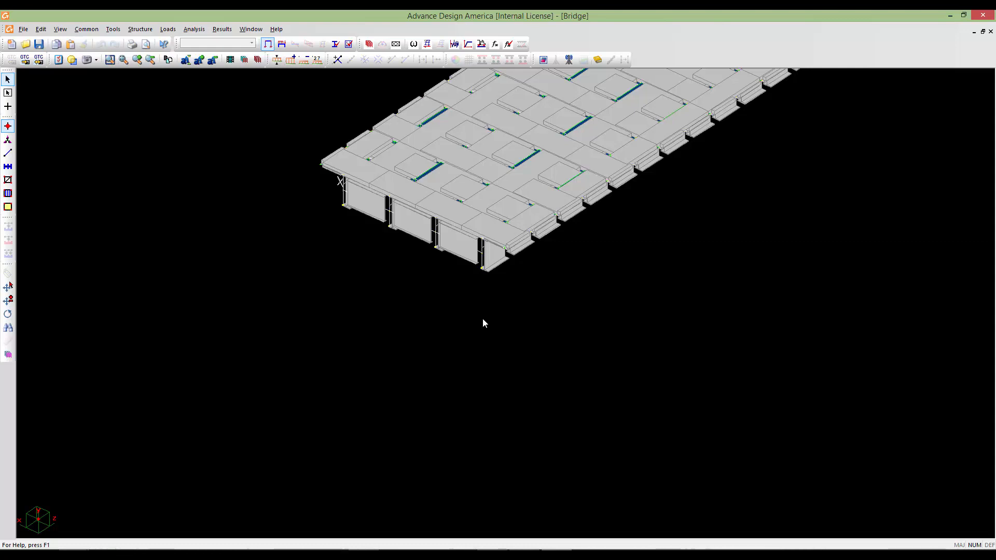
pyautogui.click(7, 128)
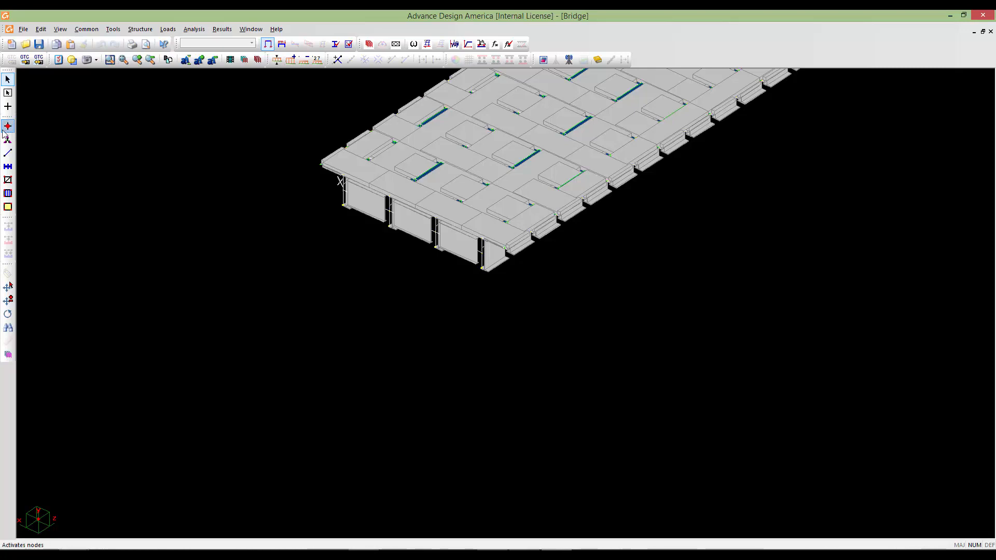
pyautogui.doubleClick(175, 187)
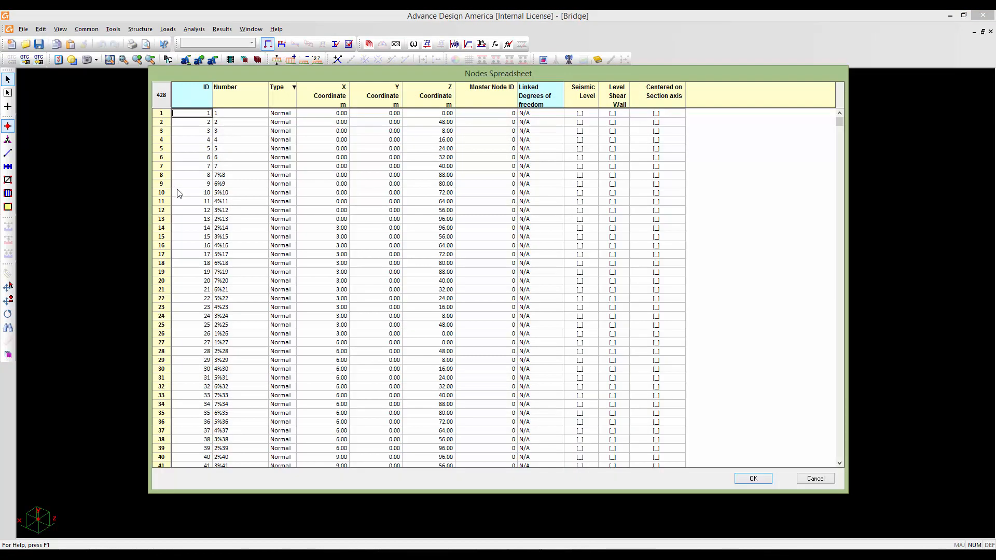
pyautogui.moveTo(839, 123); pyautogui.dragTo(853, 451)
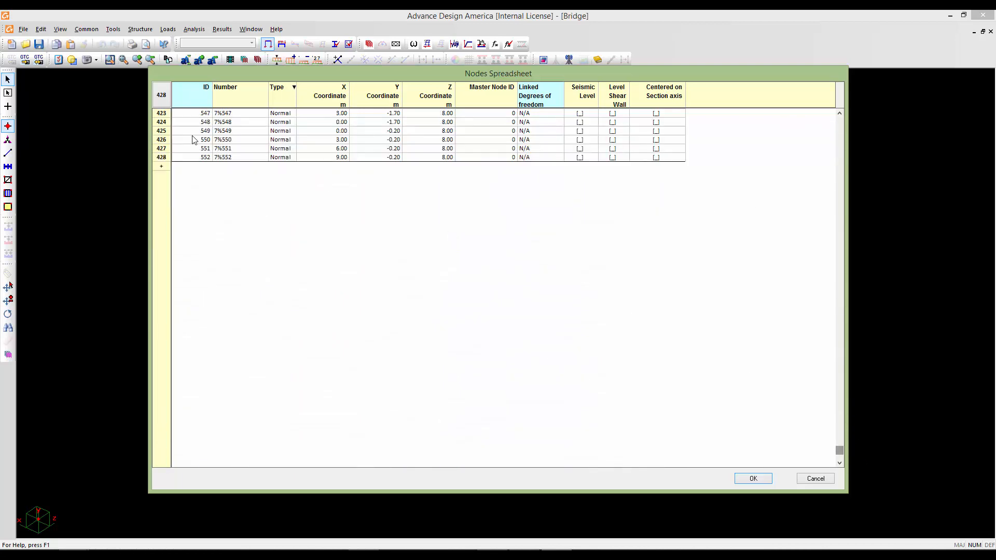
# - Add a node numbered 1001 at X 0.00 m, Y -4.52 m and Z 0.00 m
pyautogui.click(163, 170)
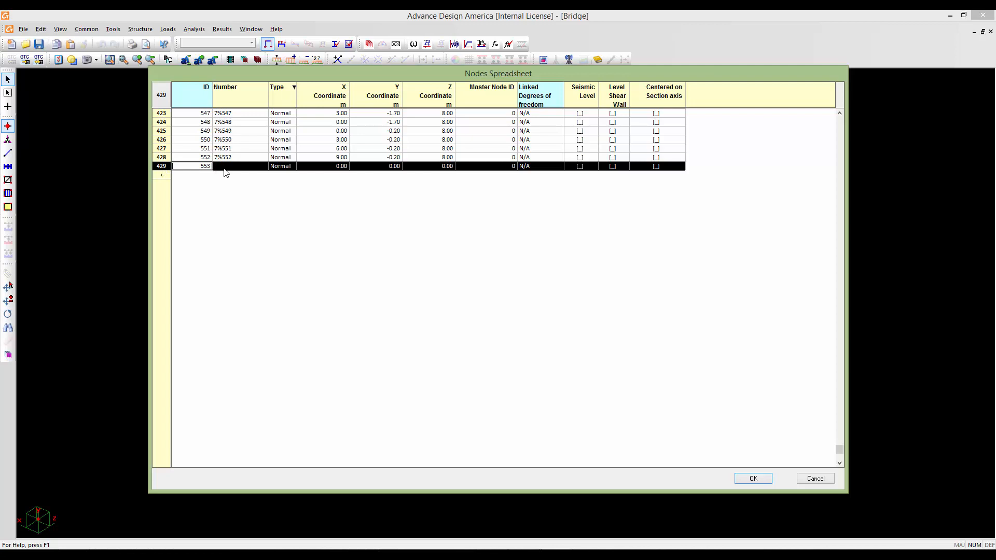
pyautogui.click(225, 167)
pyautogui.click(225, 167)
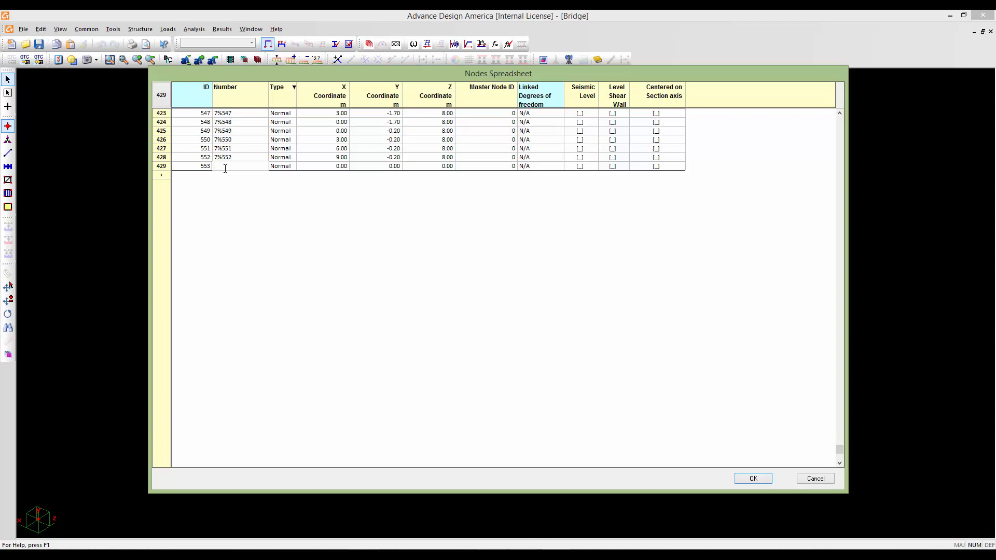
pyautogui.write('001')
pyautogui.click(328, 167)
pyautogui.click(377, 168)
pyautogui.write('-4.52')
pyautogui.click(438, 169)
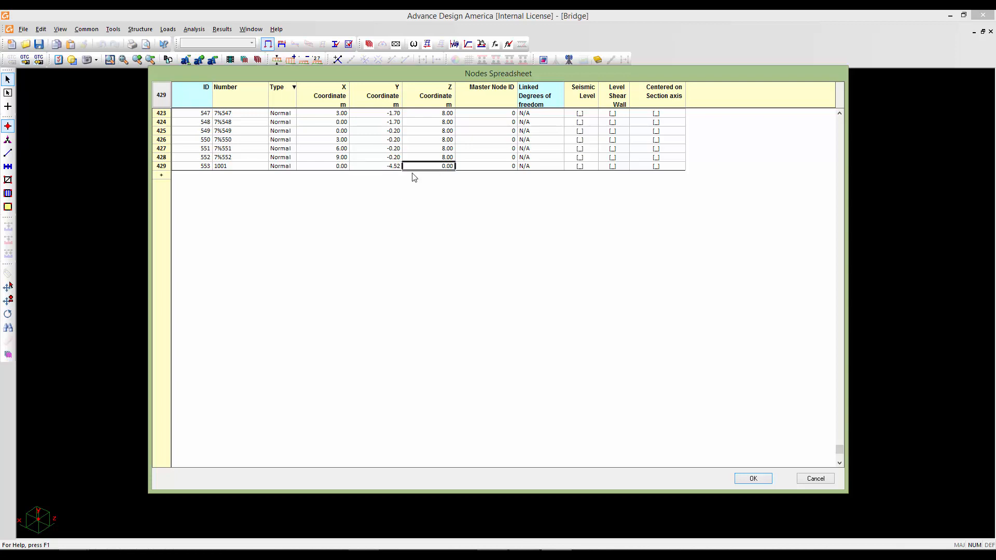
# - Add a node numbered 1002 at X 0.00 m, Y -4.02 m and Z 0.00 m
pyautogui.click(162, 177)
pyautogui.click(218, 174)
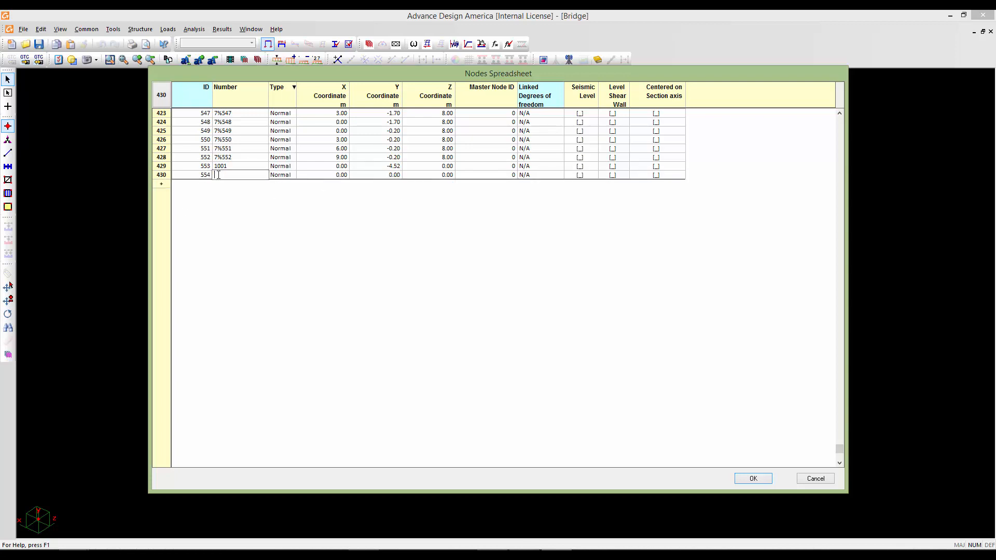
pyautogui.write('1002')
pyautogui.click(325, 176)
pyautogui.click(372, 178)
pyautogui.moveTo(378, 177); pyautogui.dragTo(411, 180)
pyautogui.write('-4.')
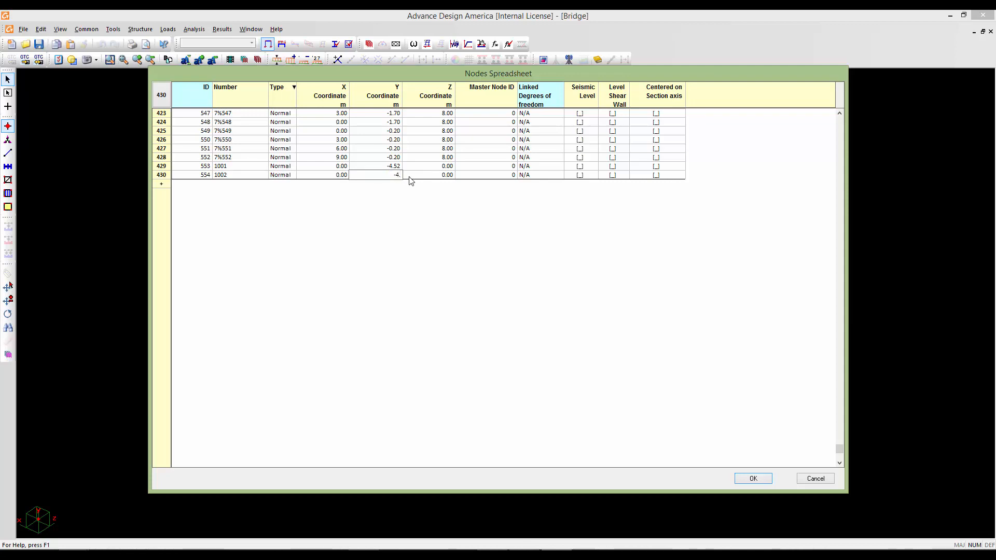
pyautogui.write('02')
# - Add a node numbered 1003 at X -0.60 m, Y -4.02 m and Z 0.00 m
pyautogui.click(161, 184)
pyautogui.click(223, 184)
pyautogui.write('100')
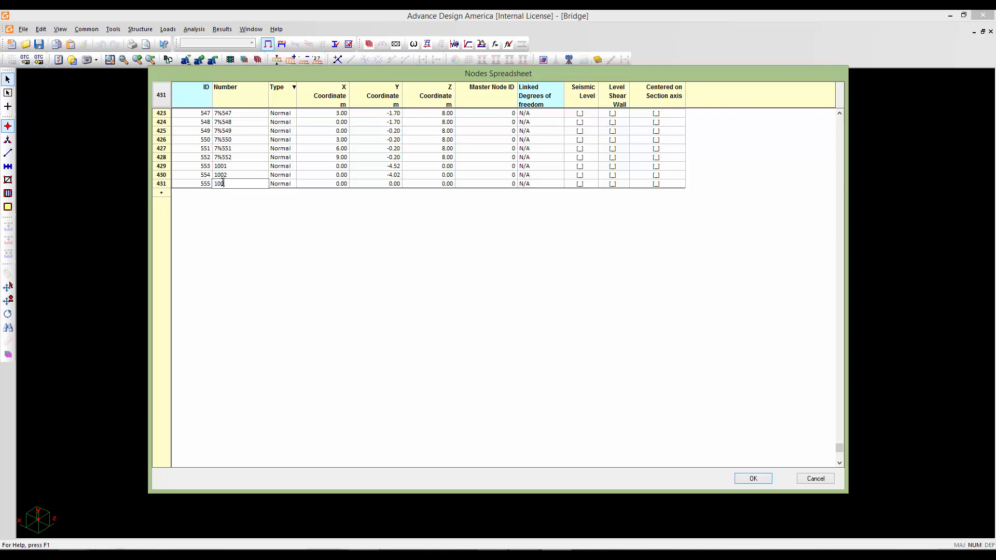
pyautogui.write('3')
pyautogui.click(329, 186)
pyautogui.doubleClick(329, 185)
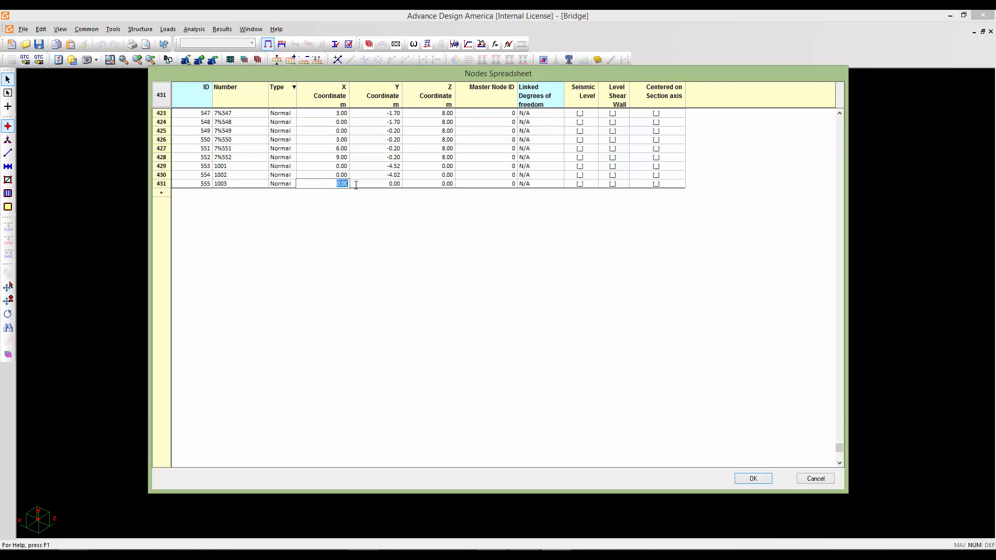
pyautogui.write('-')
pyautogui.click(387, 181)
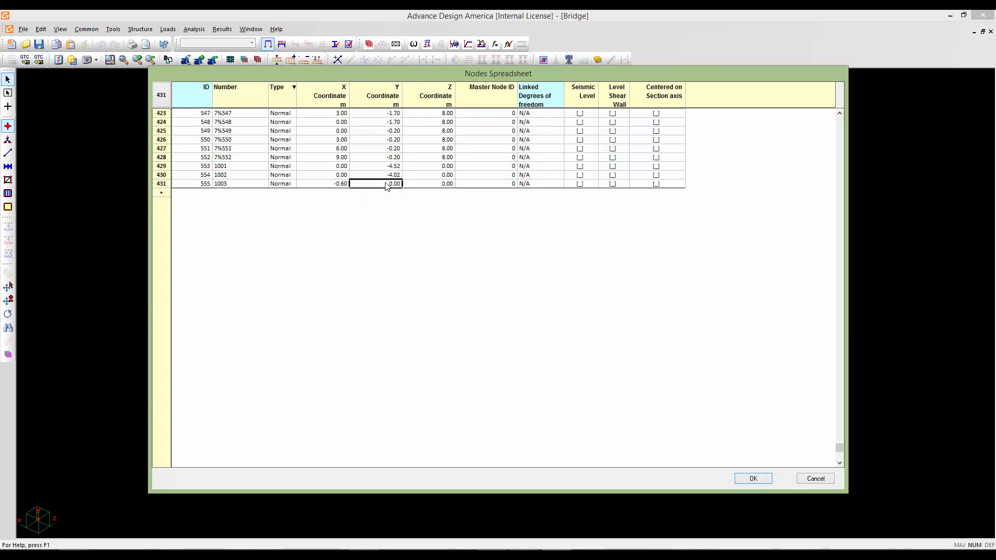
pyautogui.click(387, 184)
pyautogui.write('-4.02')
pyautogui.press('Return')
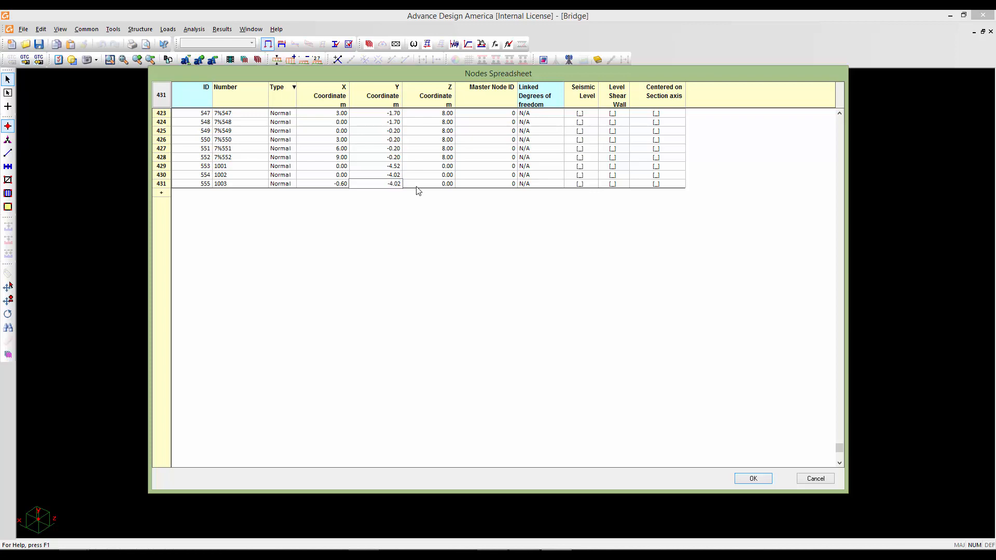
# - Add a node numbered 1004 at X -0.60 m, Y -4.52 m and Z 0.00 m, and accept the node list
pyautogui.click(164, 193)
pyautogui.click(227, 192)
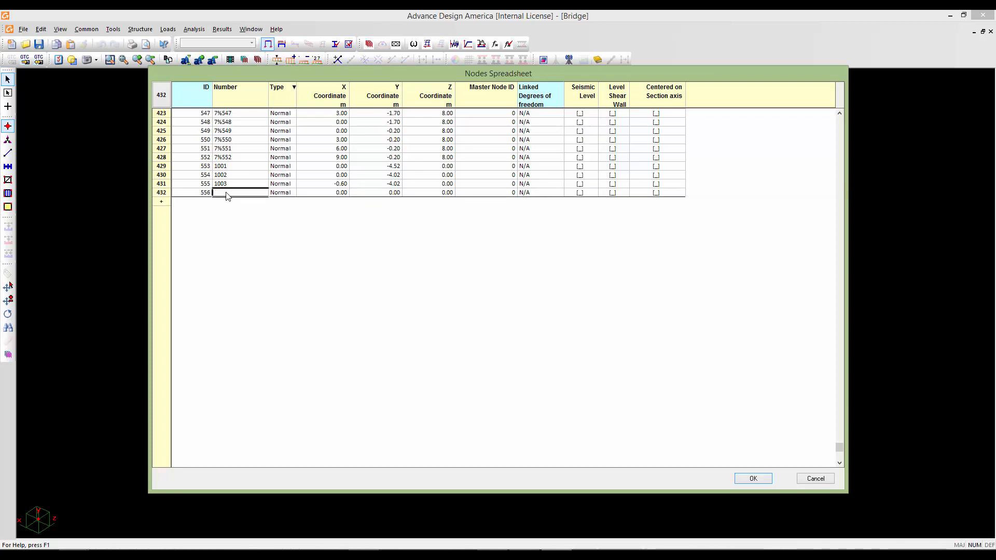
pyautogui.write('1004')
pyautogui.click(331, 193)
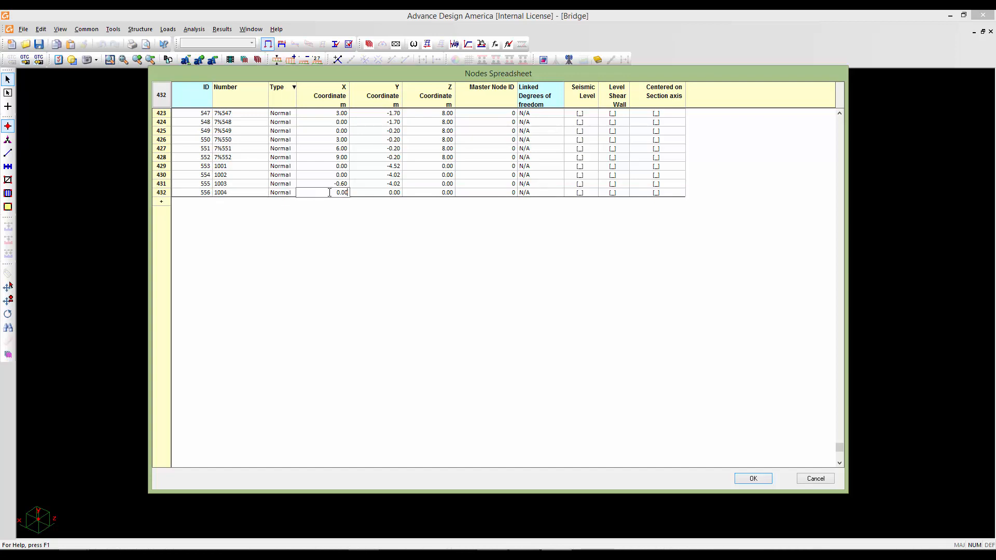
pyautogui.write('-0.')
pyautogui.click(381, 193)
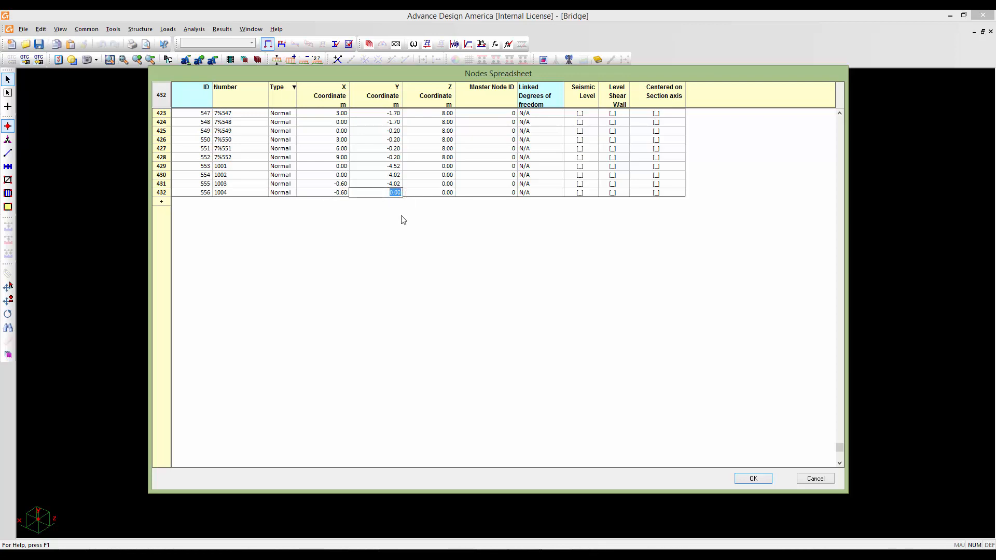
pyautogui.click(386, 166)
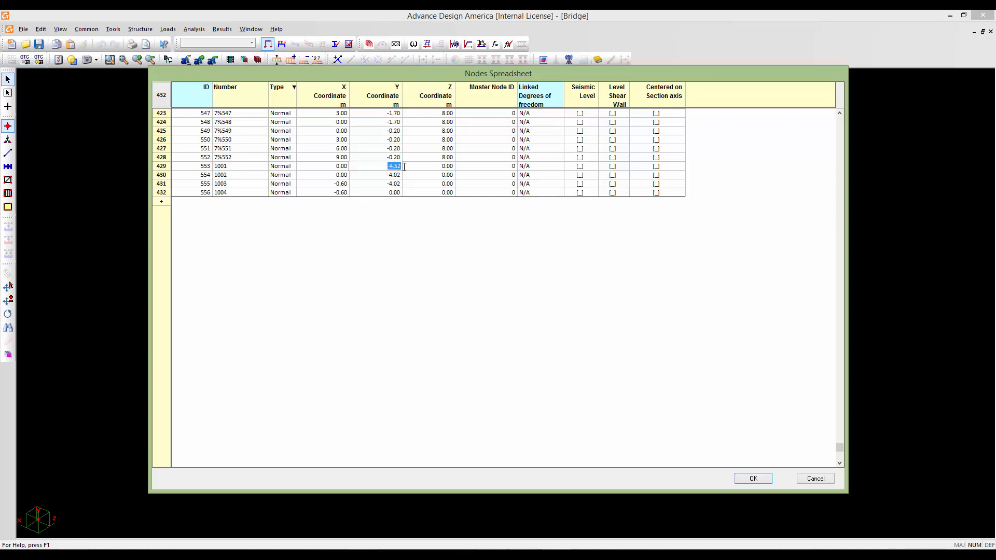
pyautogui.click(387, 193)
pyautogui.click(386, 193)
pyautogui.moveTo(389, 193); pyautogui.dragTo(411, 194)
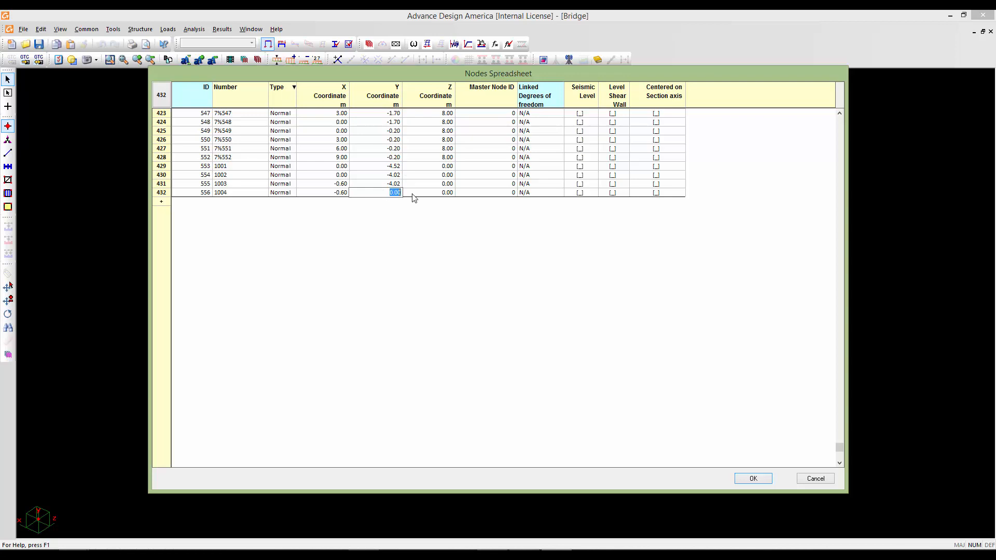
pyautogui.write('-4.52')
pyautogui.click(746, 478)
# - Examine the four new nodes in 3D below the girder at the corner of the bridge's end
pyautogui.scroll(6, 494, 249)
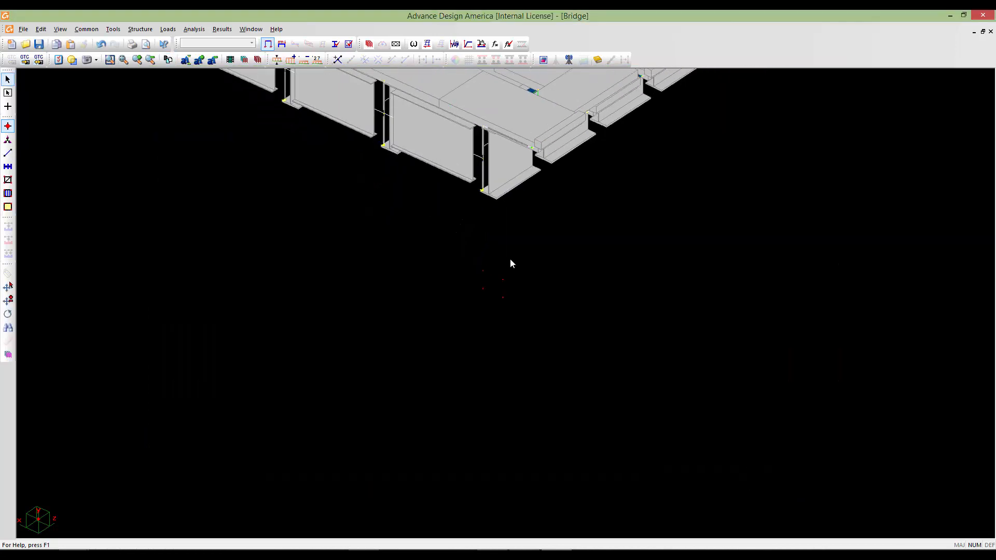
pyautogui.scroll(-7, 503, 283)
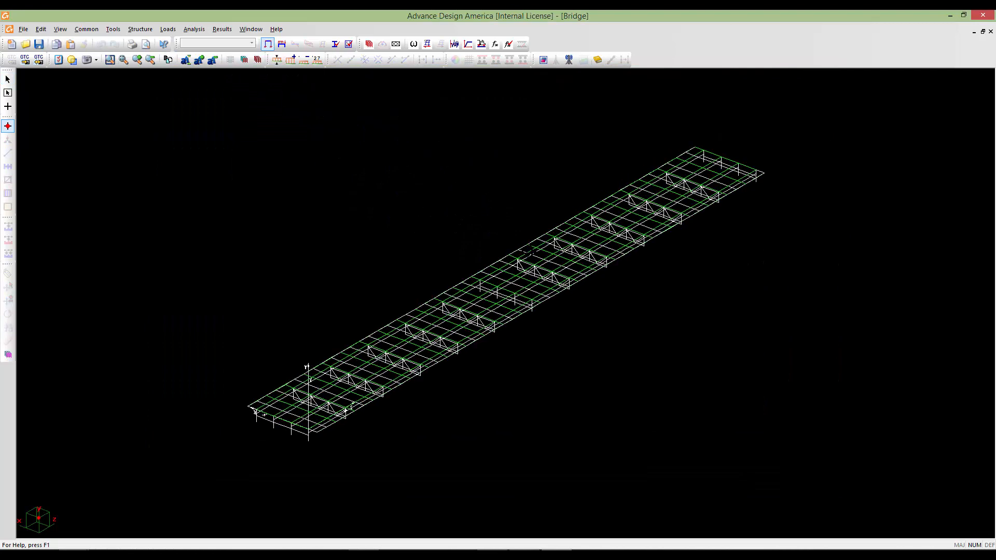
pyautogui.scroll(-2, 387, 291)
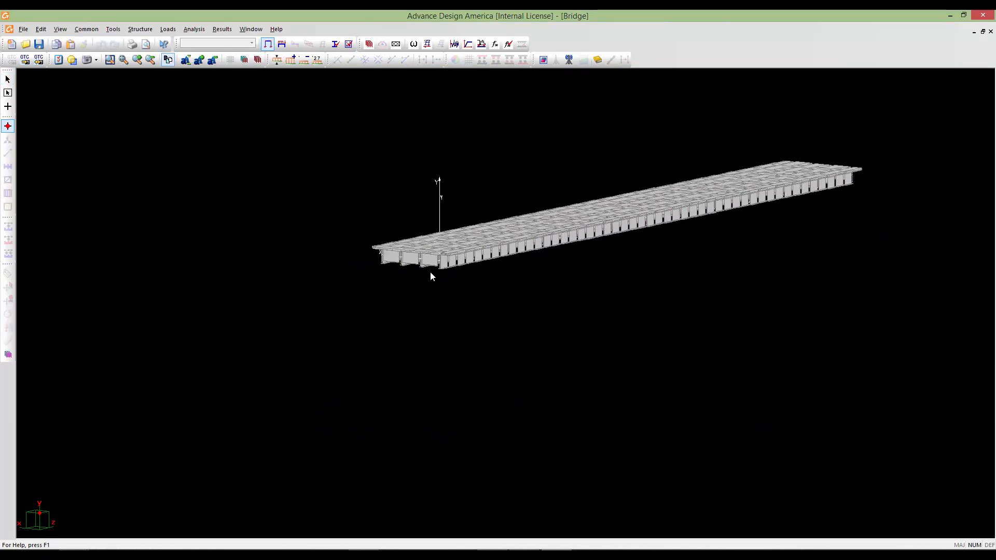
pyautogui.scroll(6, 418, 302)
pyautogui.scroll(1, 419, 302)
pyautogui.moveTo(514, 235); pyautogui.dragTo(394, 296, button='middle')
pyautogui.scroll(2, 500, 250)
pyautogui.scroll(7, 344, 317)
pyautogui.scroll(5, 426, 307)
pyautogui.moveTo(207, 372); pyautogui.dragTo(347, 338, button='middle')
pyautogui.scroll(7, 347, 332)
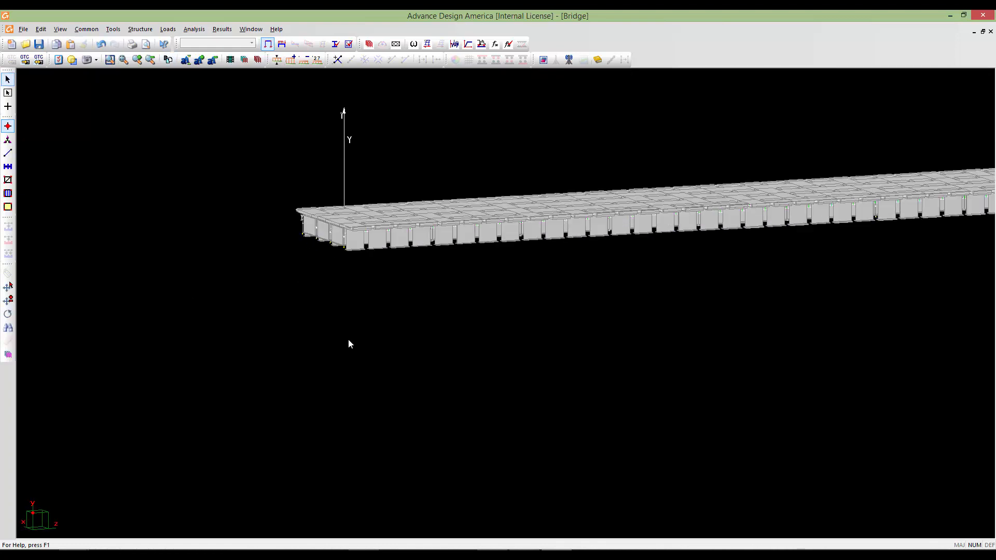
pyautogui.moveTo(344, 215); pyautogui.dragTo(396, 329, button='middle')
pyautogui.scroll(5, 400, 266)
pyautogui.moveTo(289, 368); pyautogui.dragTo(412, 349, button='middle')
pyautogui.scroll(8, 379, 288)
pyautogui.scroll(5, 415, 338)
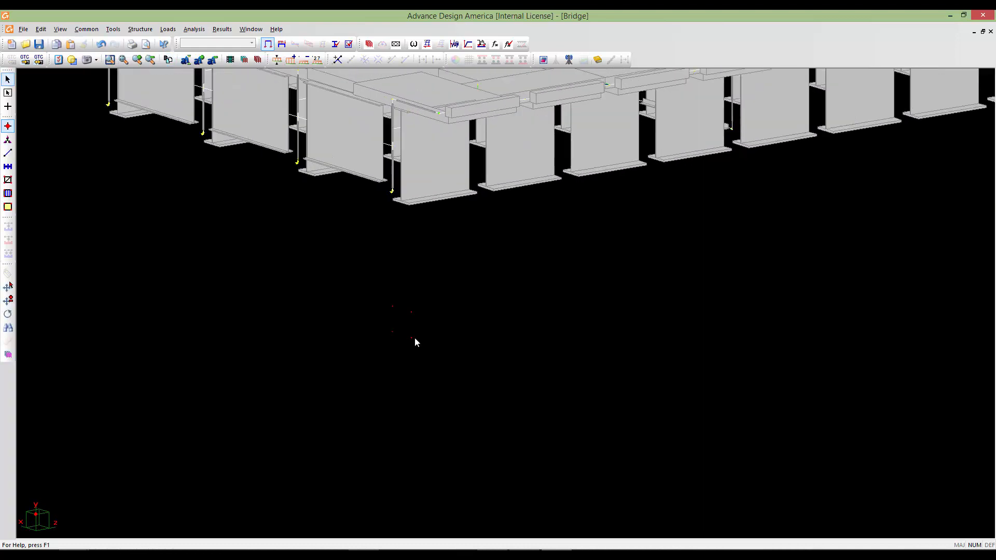
pyautogui.scroll(-1, 412, 337)
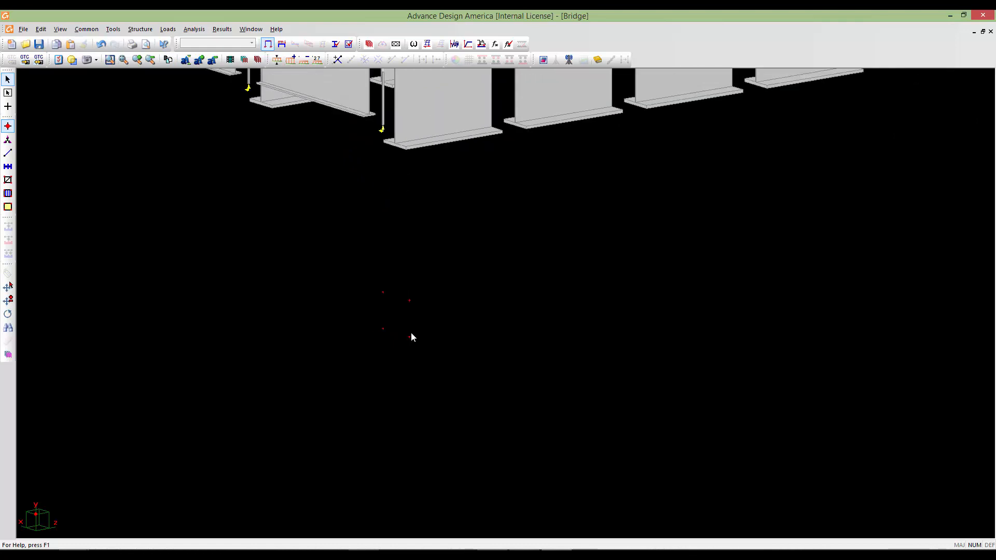
pyautogui.moveTo(411, 333); pyautogui.dragTo(442, 338, button='middle')
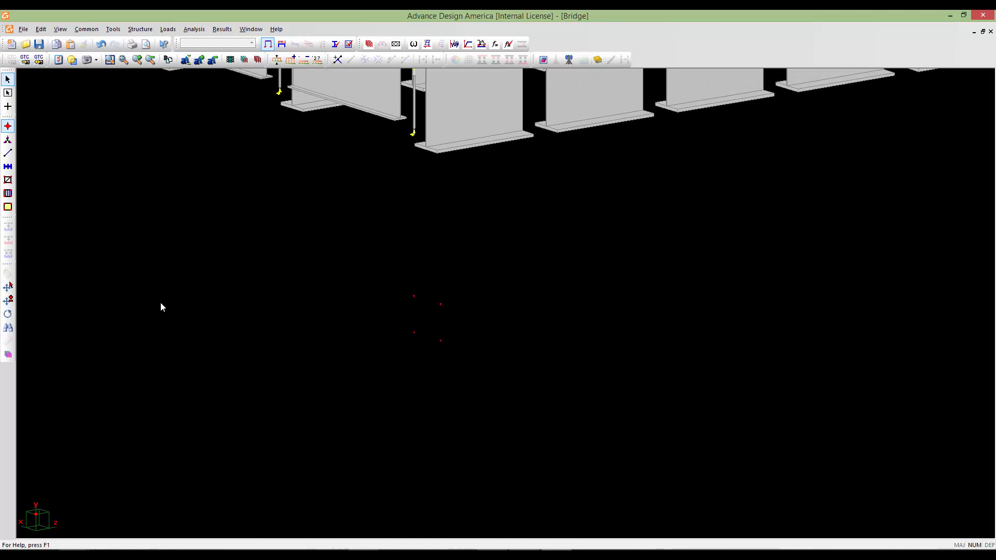
# - Create a rectangular plate with the four new nodes below the bridge's corner as its vertices
pyautogui.click(7, 181)
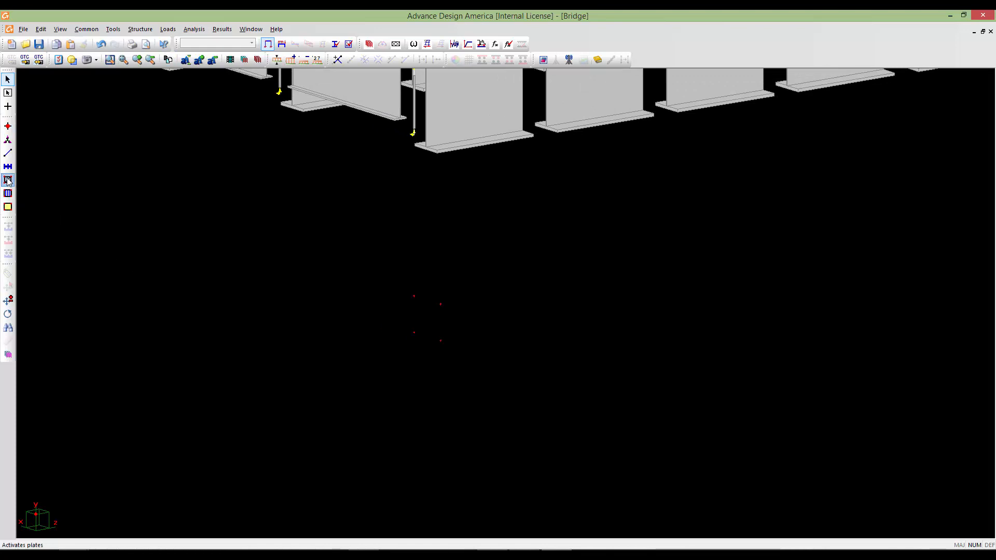
pyautogui.click(8, 106)
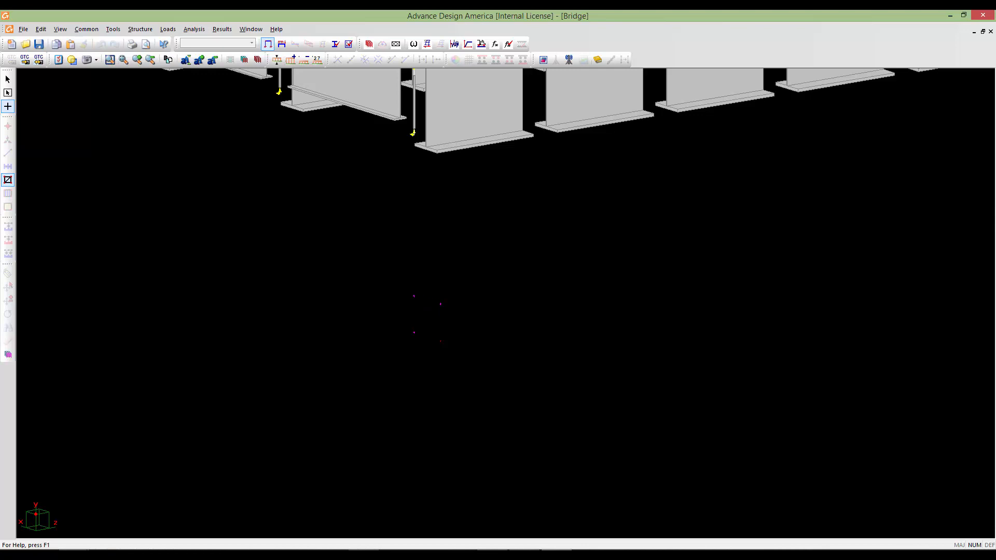
pyautogui.click(441, 304)
pyautogui.click(441, 340)
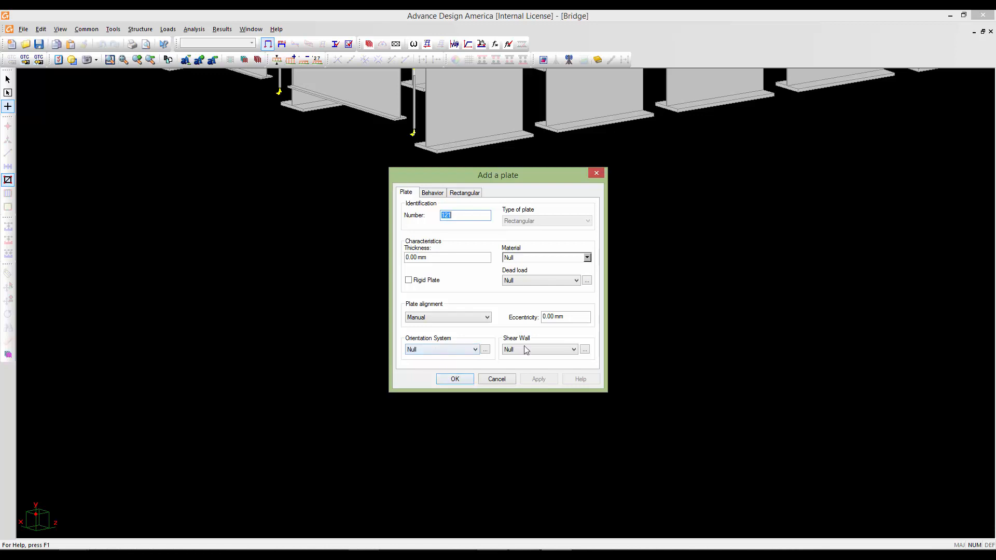
pyautogui.moveTo(496, 179); pyautogui.dragTo(641, 170)
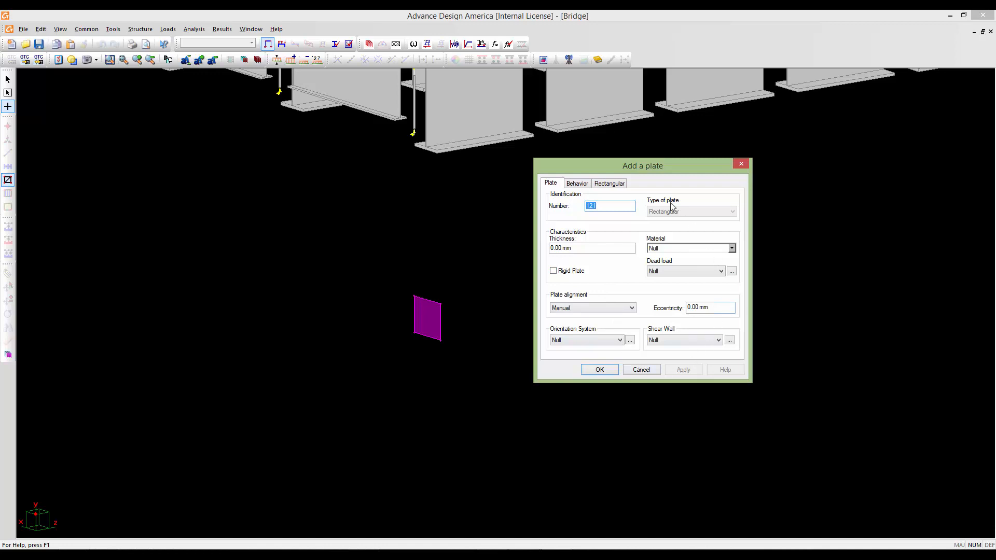
pyautogui.moveTo(634, 170); pyautogui.dragTo(631, 176)
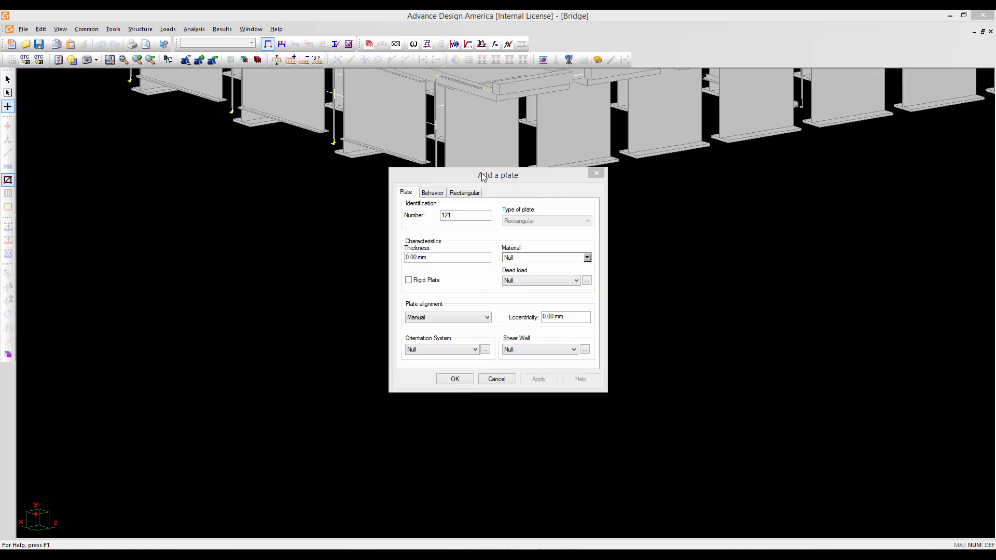
pyautogui.moveTo(484, 174); pyautogui.dragTo(497, 175)
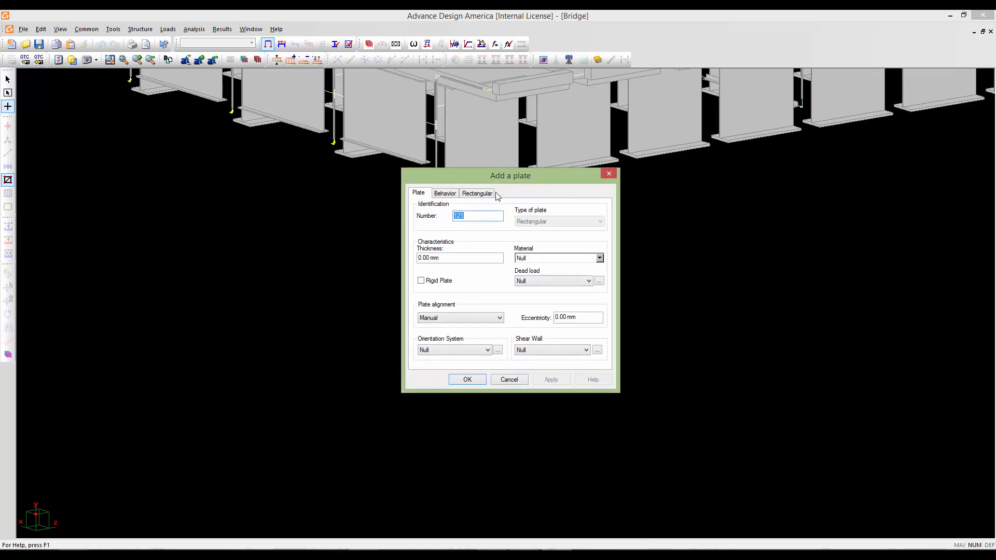
# - Set the new plate's thickness to 1200 mm and its material to Con030 concrete with a density of 23.5 kN/m³
pyautogui.click(451, 261)
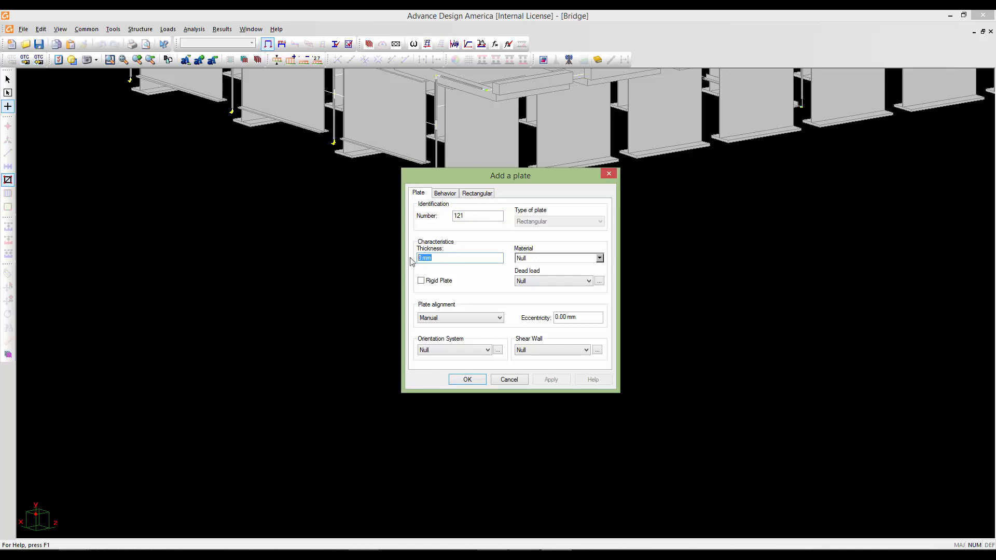
pyautogui.write('1200')
pyautogui.click(599, 257)
pyautogui.click(522, 279)
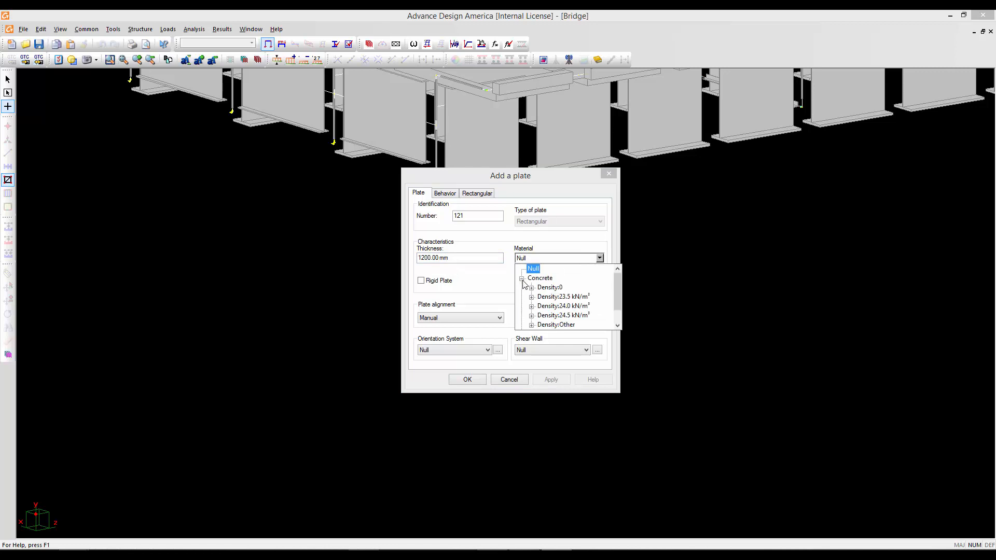
pyautogui.click(531, 297)
pyautogui.click(543, 288)
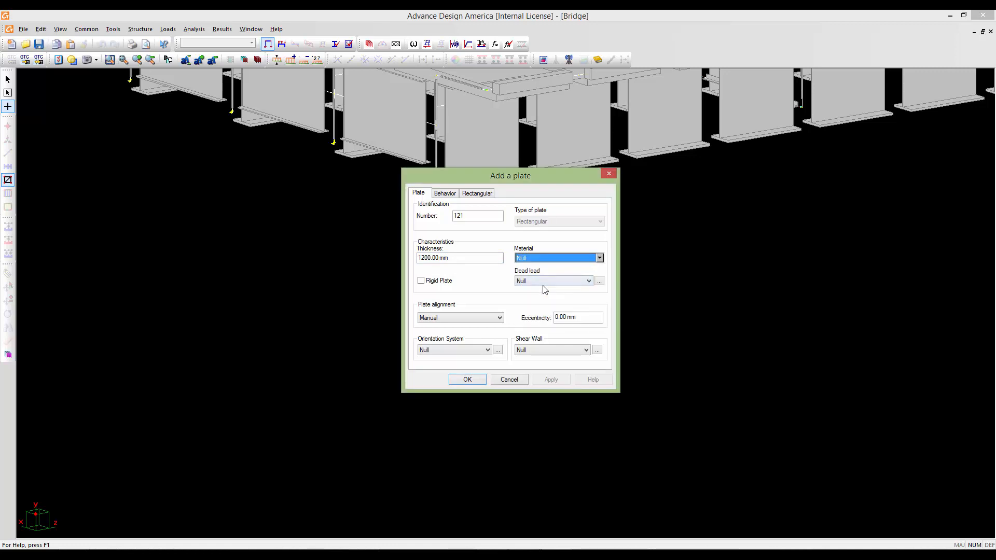
pyautogui.click(564, 258)
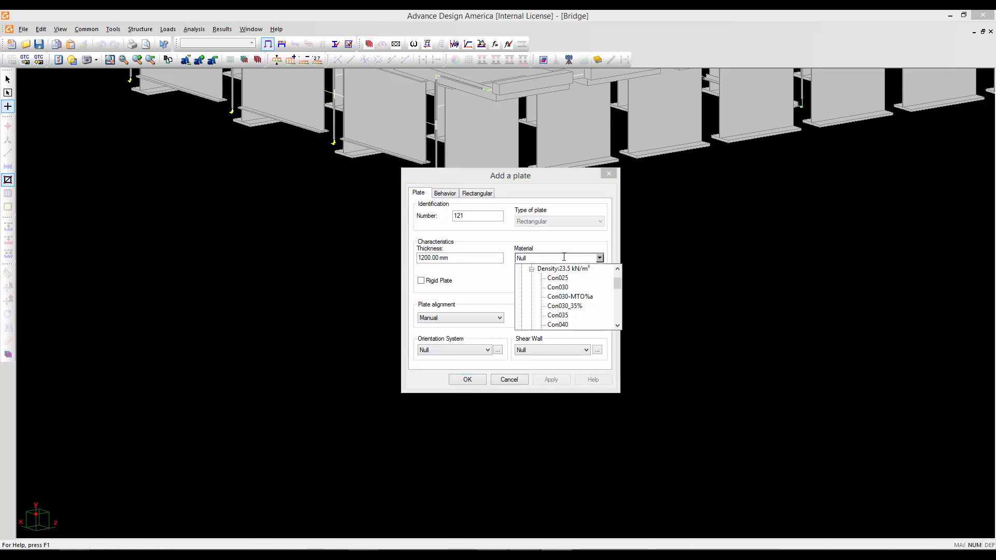
pyautogui.click(561, 287)
# - Assign the new plate's own weight to the Dead load case
pyautogui.click(559, 282)
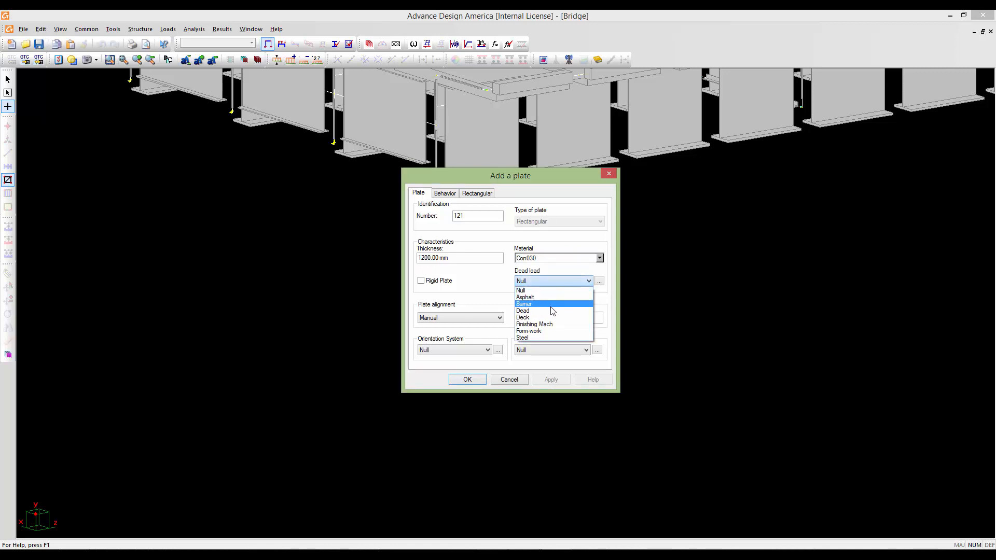
pyautogui.click(540, 311)
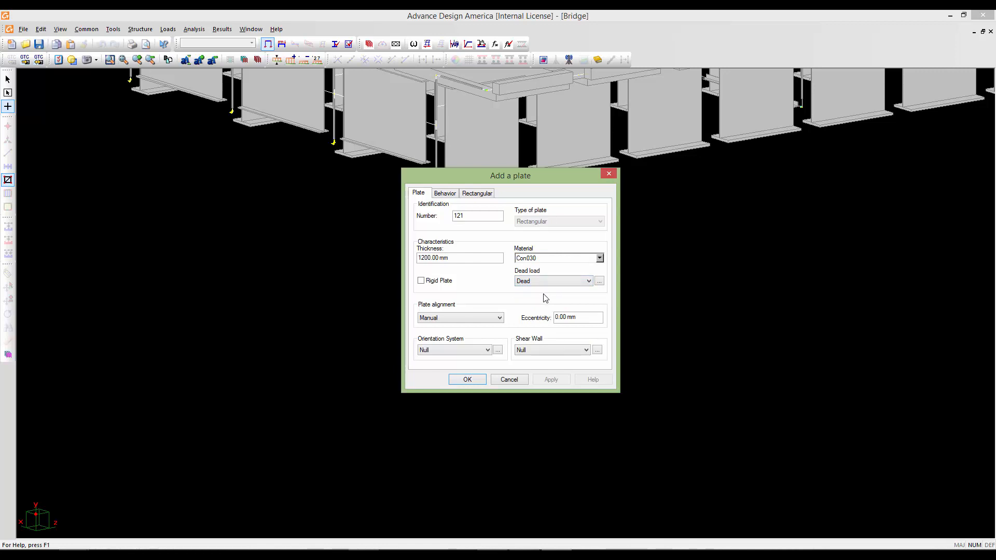
pyautogui.moveTo(521, 179); pyautogui.dragTo(499, 178)
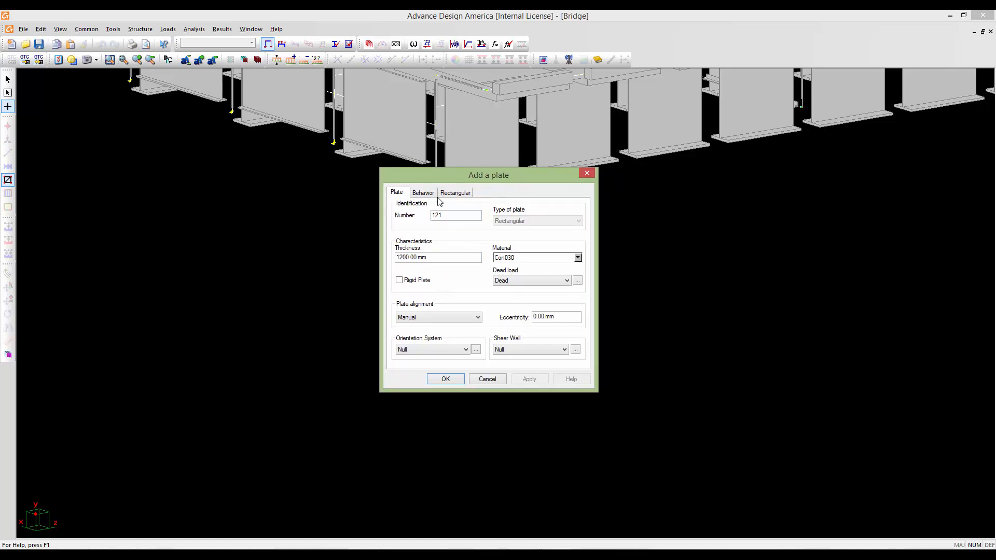
pyautogui.moveTo(437, 178); pyautogui.dragTo(480, 187)
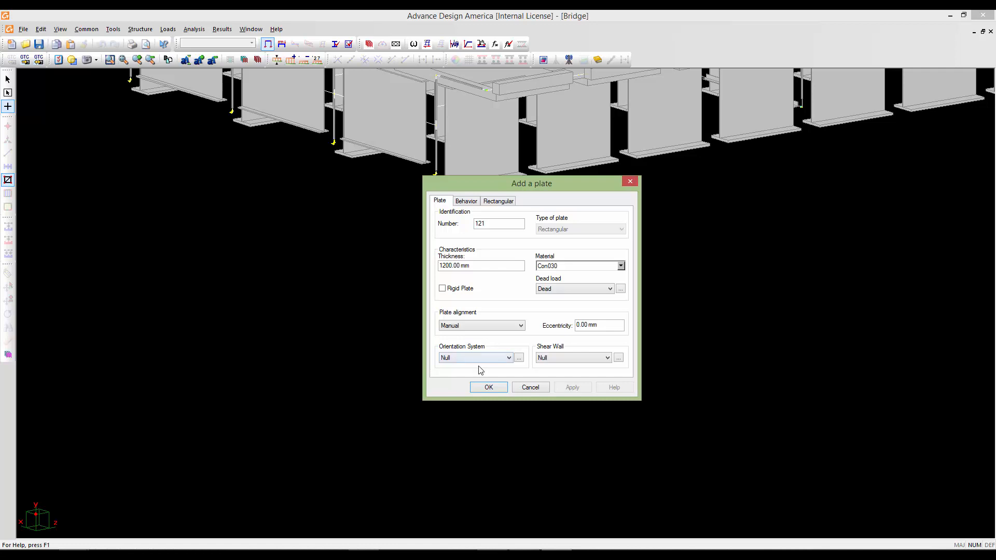
# - Add a plate surface group named wall-1 as an orientation system for the new plate
pyautogui.click(519, 358)
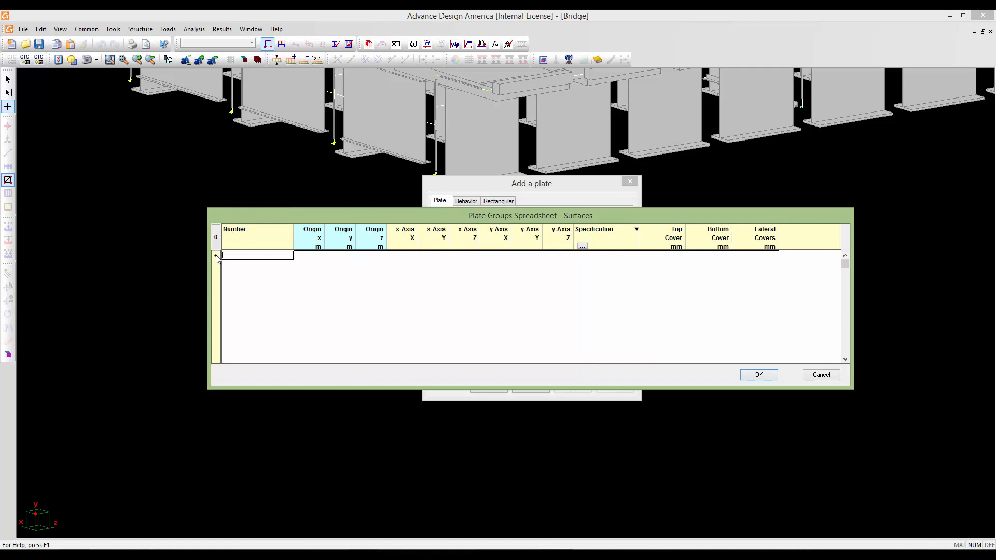
pyautogui.click(217, 258)
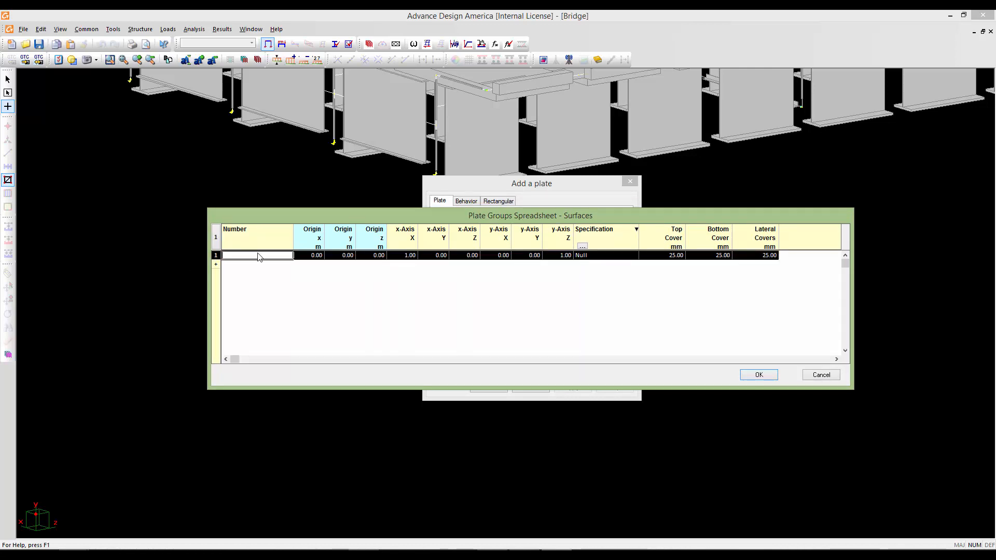
pyautogui.click(258, 255)
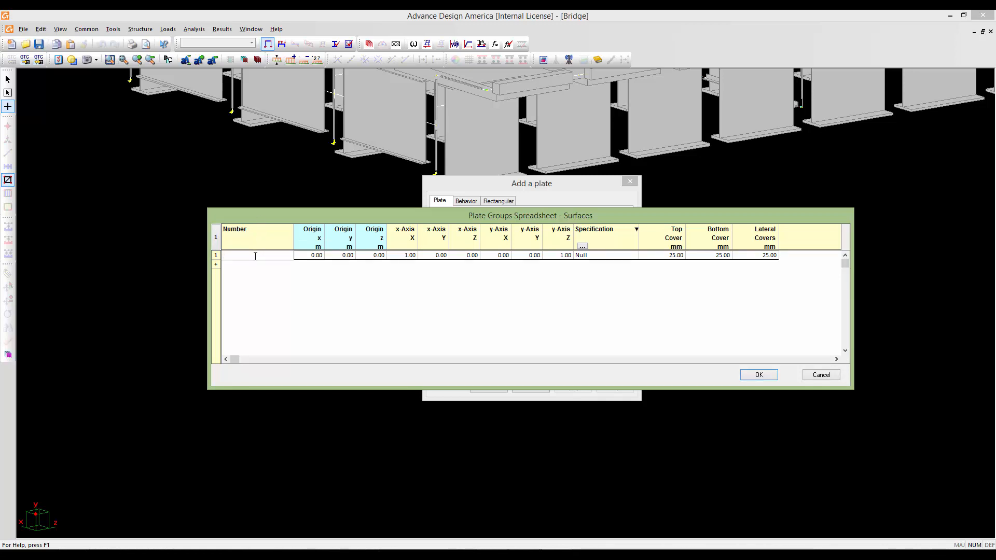
pyautogui.write('wall-1')
pyautogui.moveTo(543, 220); pyautogui.dragTo(564, 246)
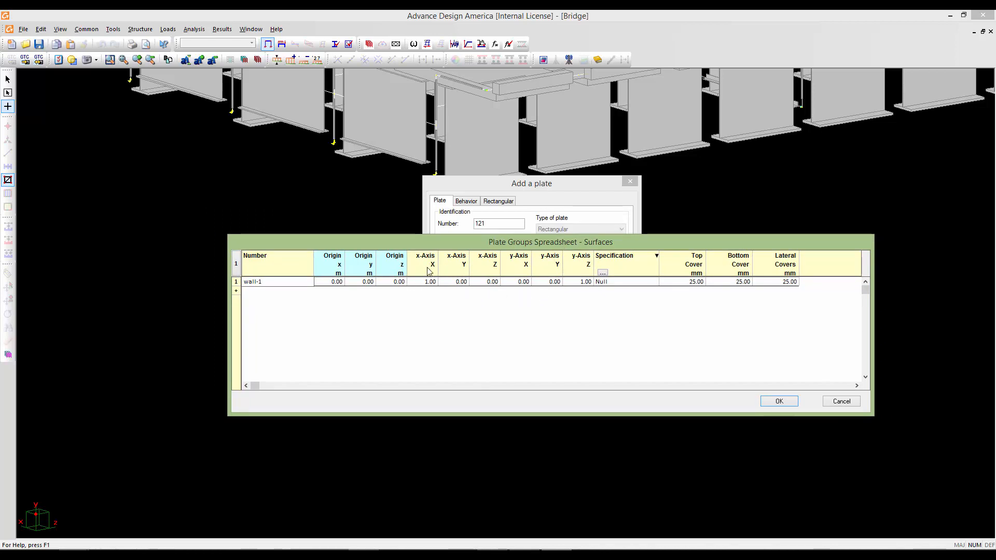
pyautogui.moveTo(407, 242); pyautogui.dragTo(409, 254)
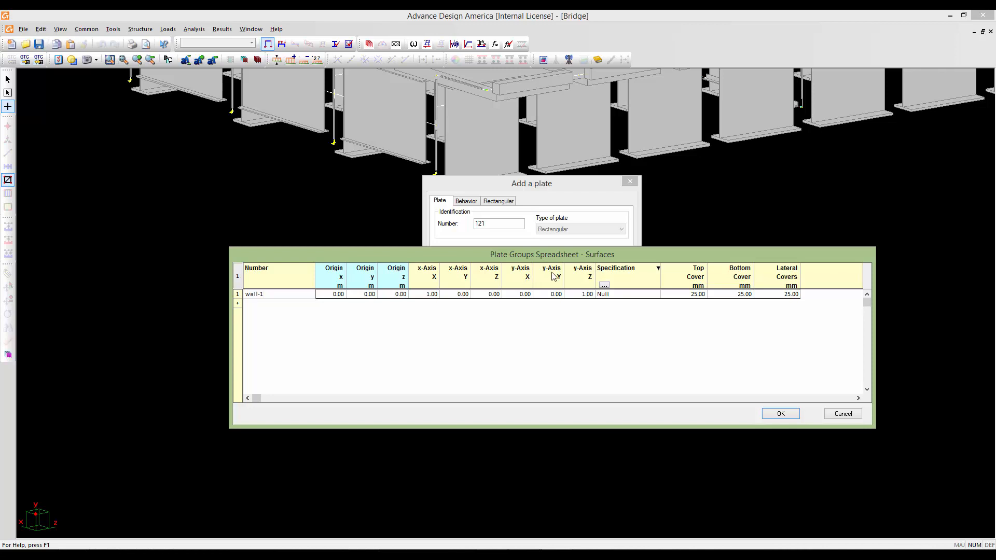
# - Orient wall-1's local y-axis along global Y by setting its Y component to 1 and its Z component to 0
pyautogui.click(549, 295)
pyautogui.moveTo(550, 295); pyautogui.dragTo(568, 294)
pyautogui.write('1')
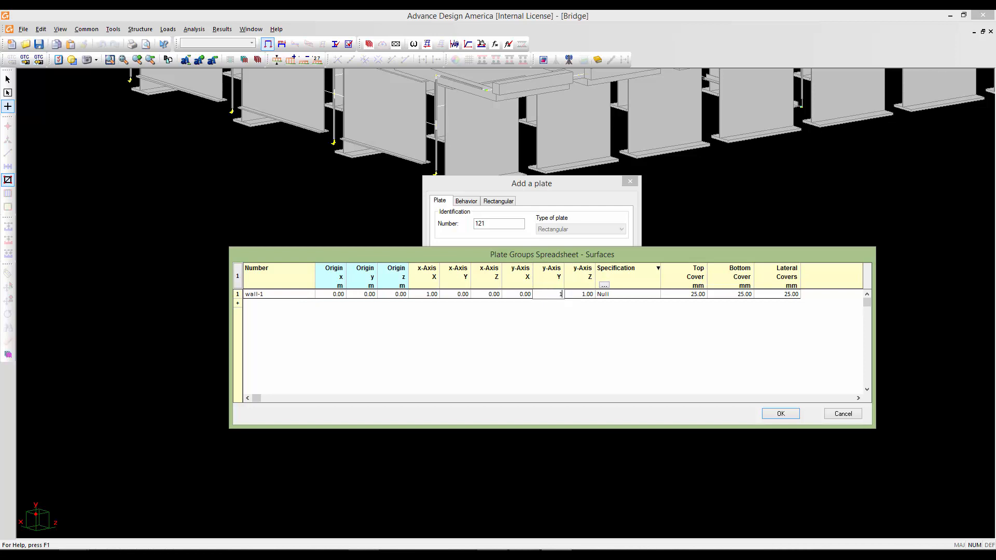
pyautogui.click(577, 295)
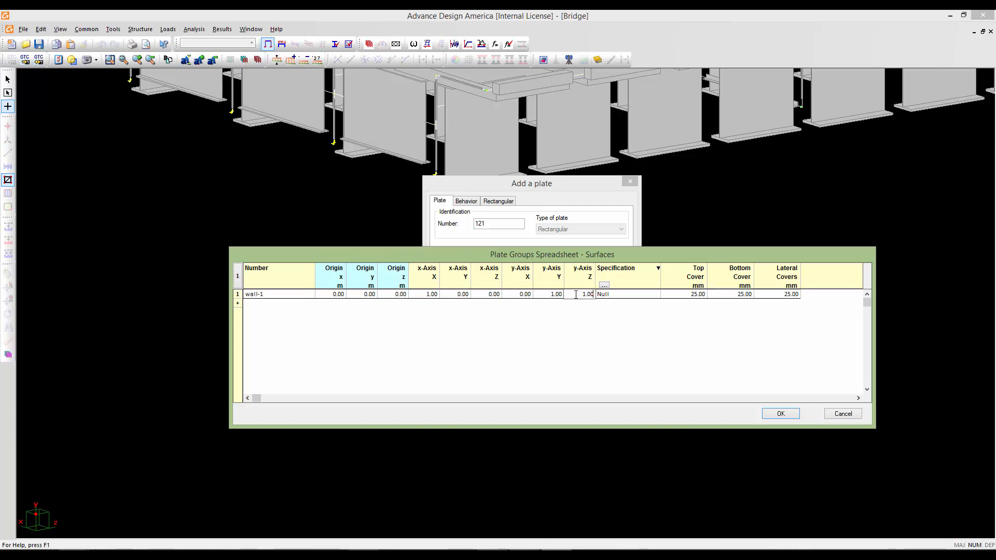
pyautogui.moveTo(581, 295); pyautogui.dragTo(600, 295)
pyautogui.write('0')
# - Give wall-1 the S6-06-Design specification and set its top, bottom and lateral covers to 70 mm
pyautogui.click(606, 295)
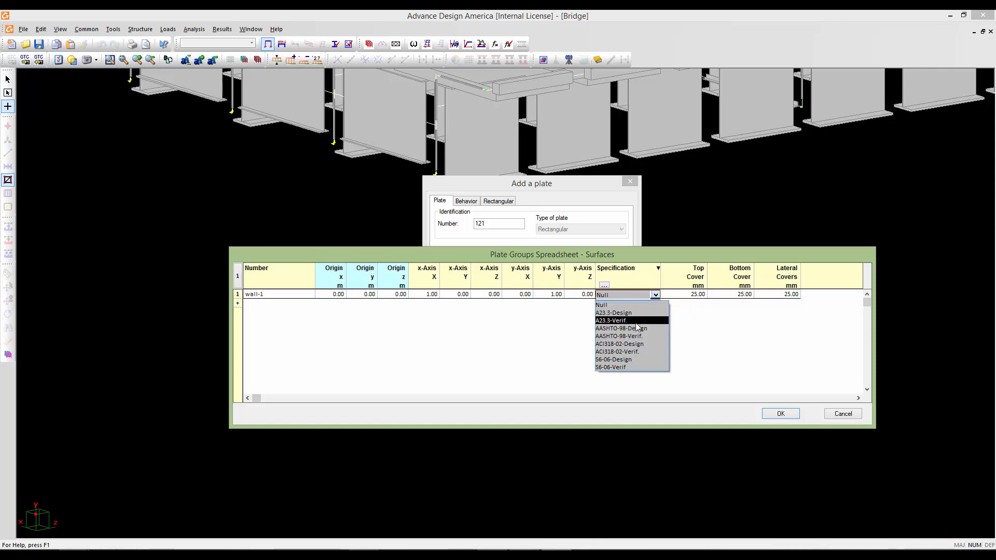
pyautogui.click(614, 360)
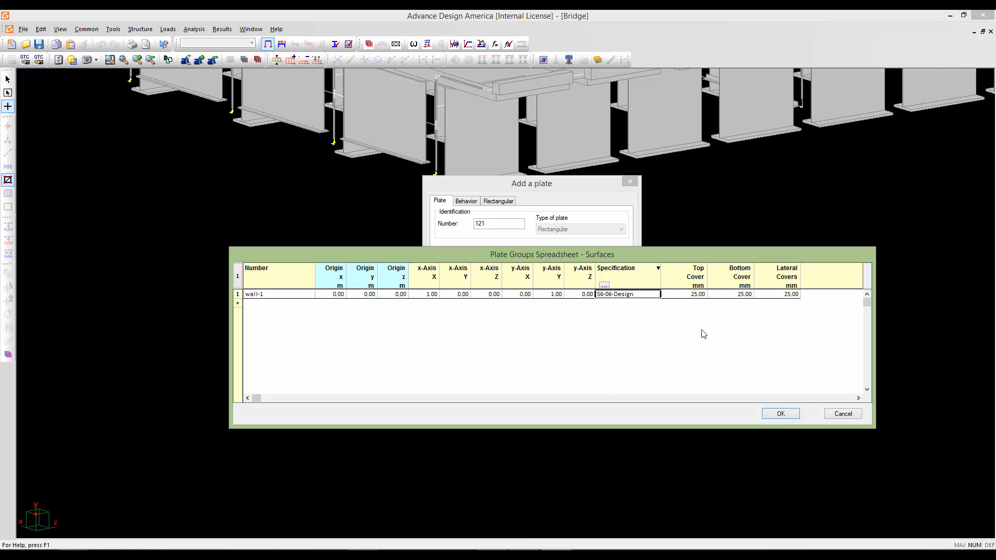
pyautogui.click(691, 296)
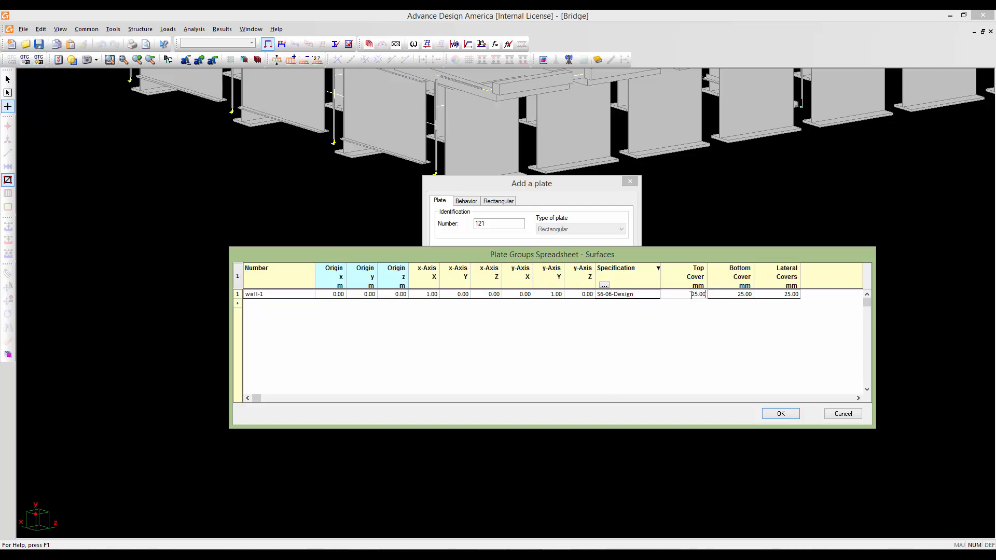
pyautogui.moveTo(689, 293); pyautogui.dragTo(716, 297)
pyautogui.write('70')
pyautogui.click(726, 292)
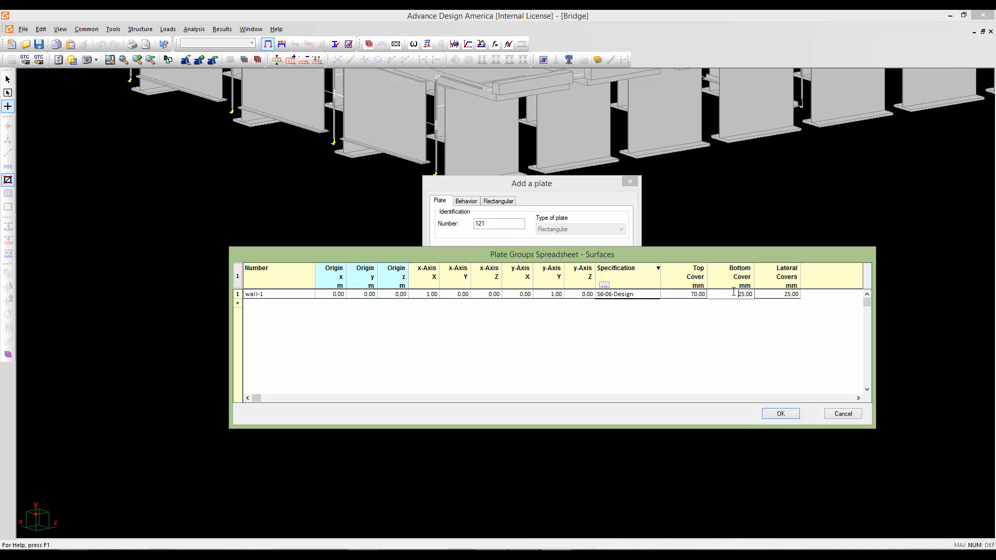
pyautogui.moveTo(734, 292); pyautogui.dragTo(753, 294)
pyautogui.write('70')
pyautogui.click(778, 294)
pyautogui.moveTo(781, 294); pyautogui.dragTo(804, 293)
pyautogui.write('70')
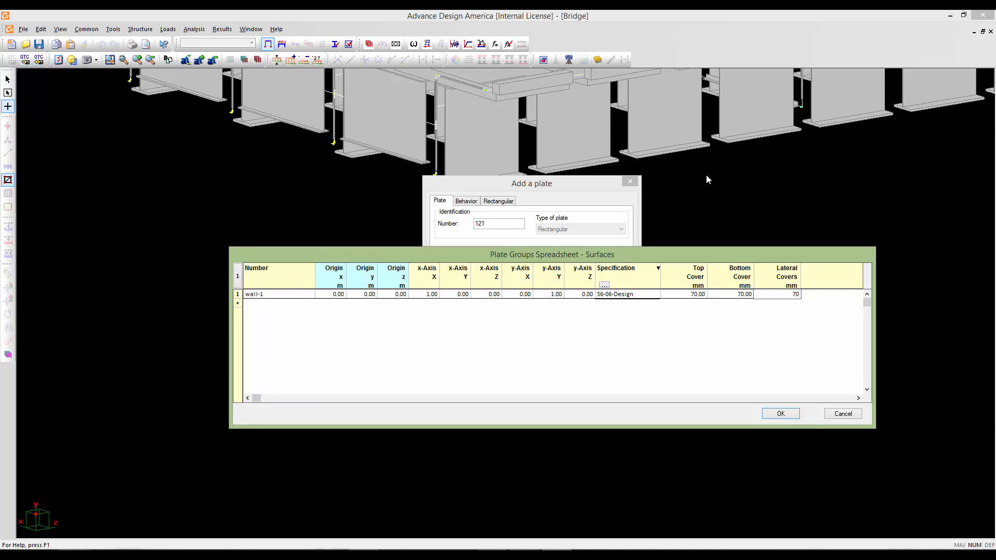
pyautogui.click(781, 414)
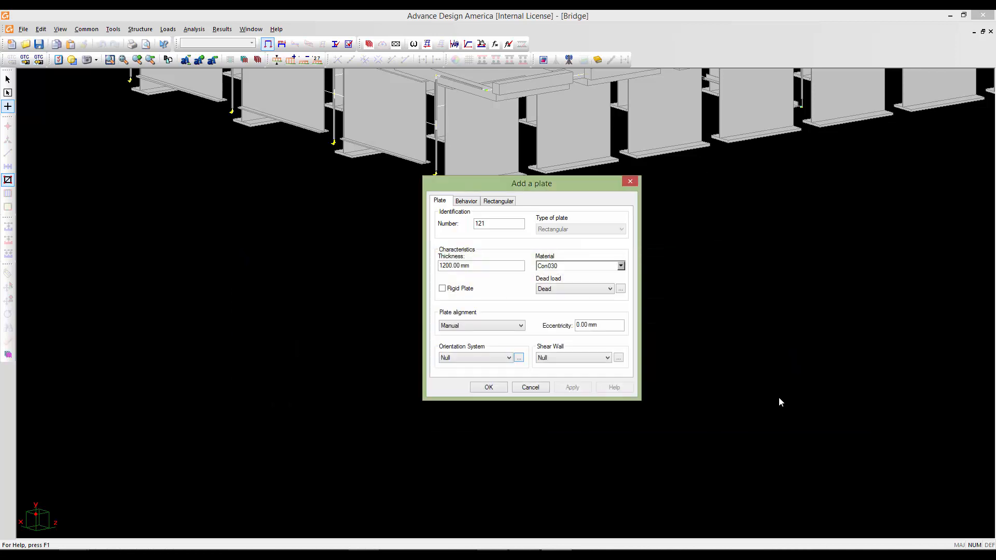
# - Assign the wall-1 orientation system to the new plate, check its behavior and rectangular data, and finish adding it
pyautogui.click(481, 358)
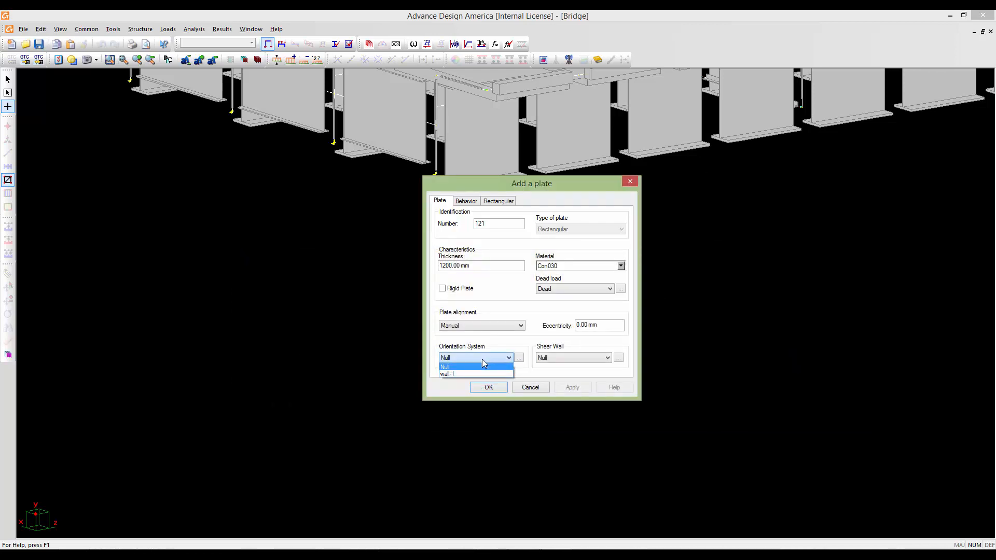
pyautogui.click(458, 375)
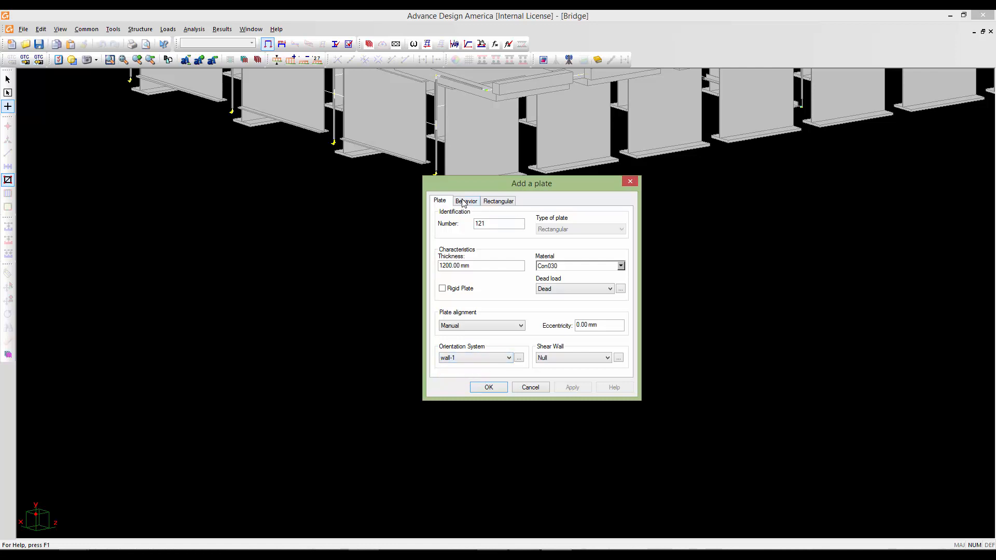
pyautogui.moveTo(552, 184); pyautogui.dragTo(700, 183)
pyautogui.click(610, 204)
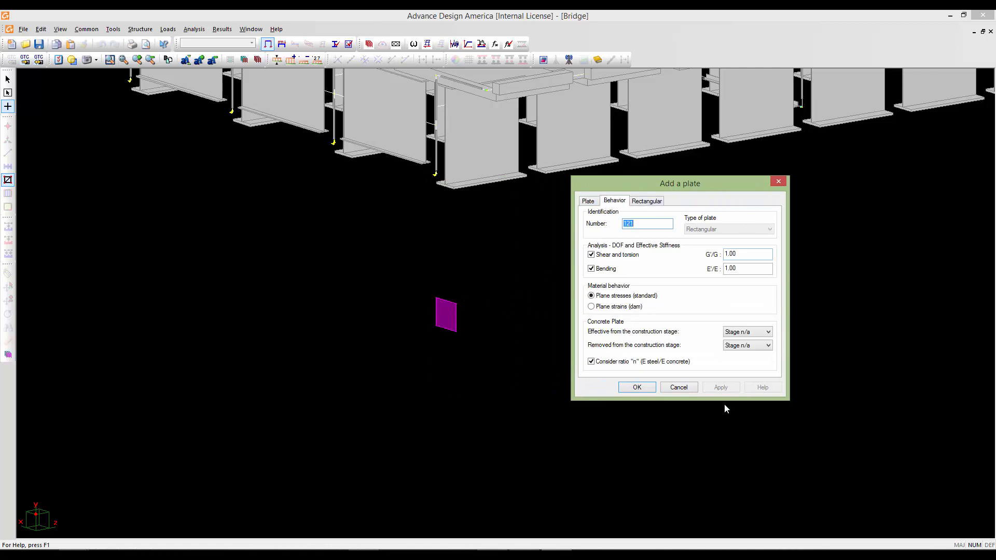
pyautogui.click(645, 201)
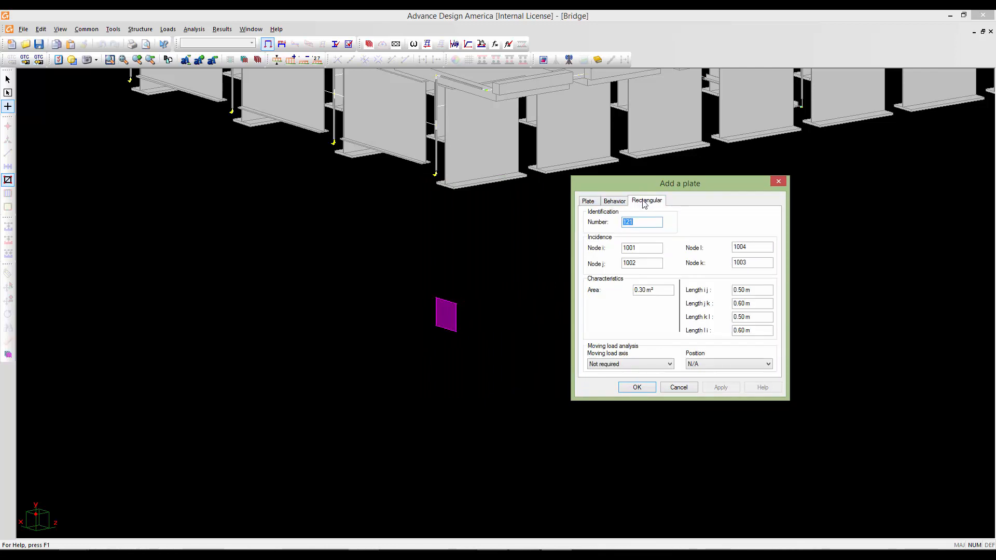
pyautogui.click(636, 388)
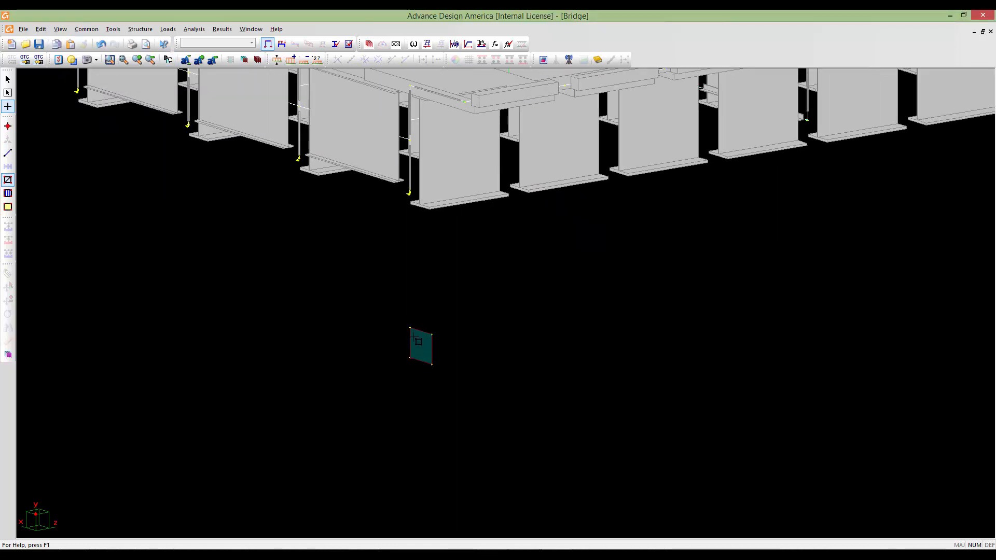
# - Turn on the display of the local axis system for plates in the view options
pyautogui.scroll(2, 419, 342)
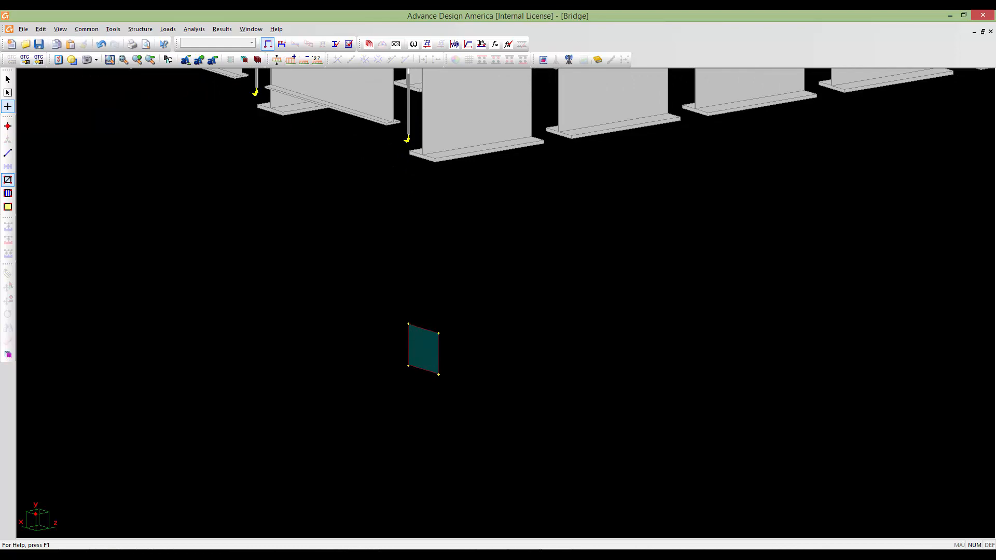
pyautogui.scroll(5, 424, 371)
pyautogui.scroll(-3, 461, 353)
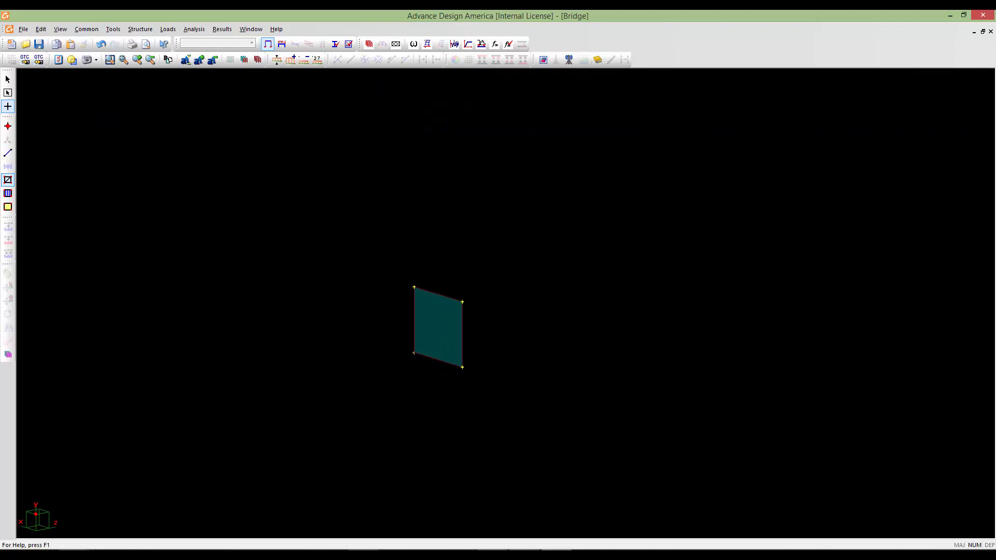
pyautogui.scroll(-1, 470, 343)
pyautogui.keyDown('shift'); pyautogui.moveTo(469, 343); pyautogui.dragTo(538, 303, button='middle'); pyautogui.keyUp('shift')
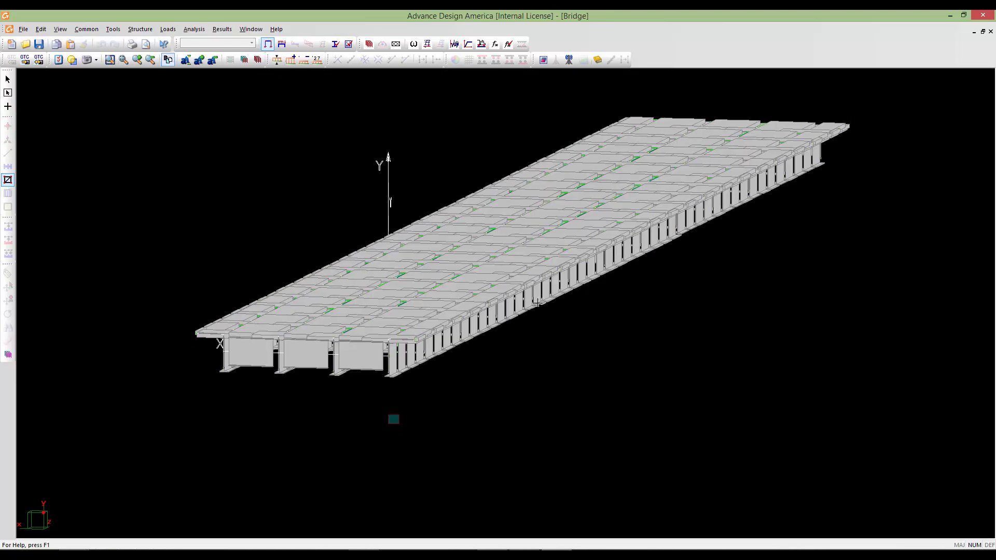
pyautogui.scroll(4, 538, 303)
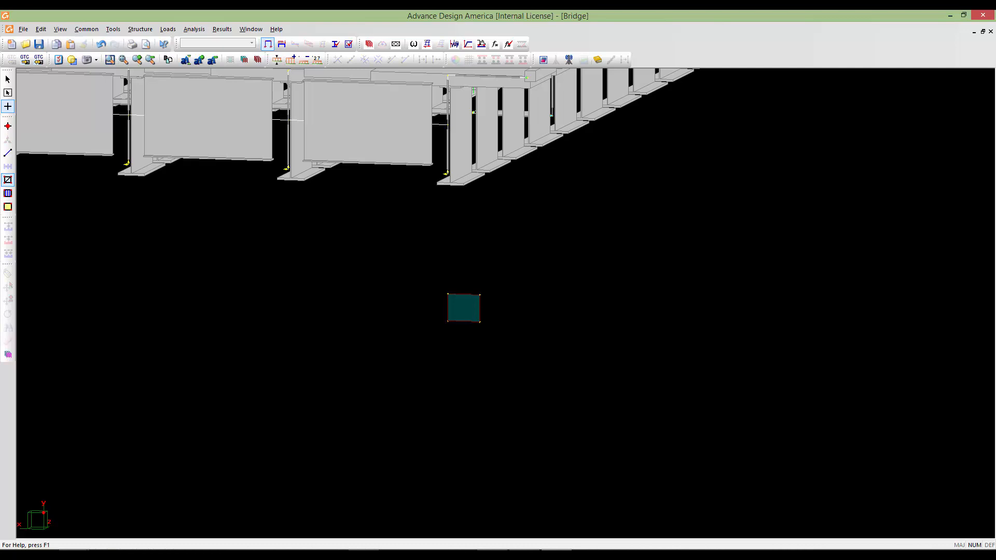
pyautogui.scroll(3, 486, 308)
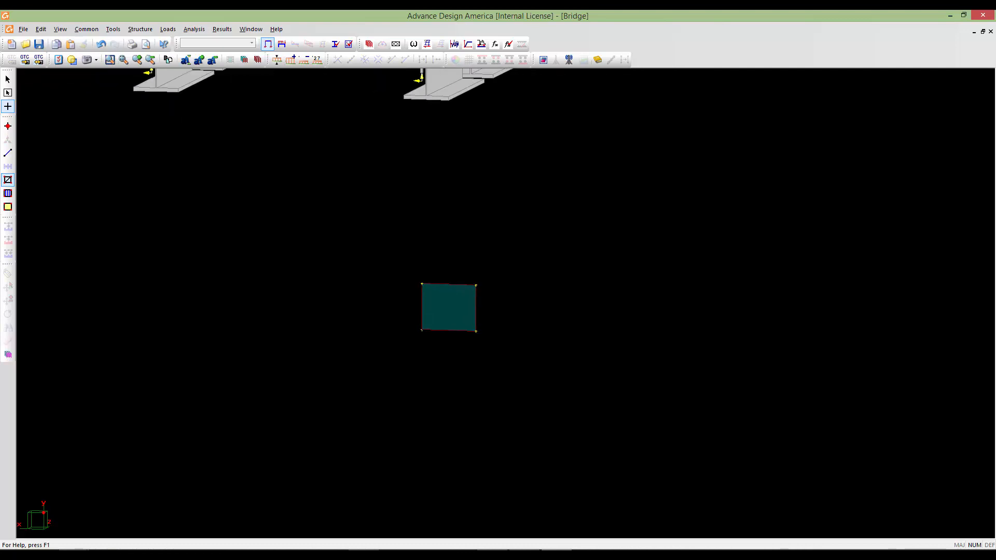
pyautogui.doubleClick(482, 312)
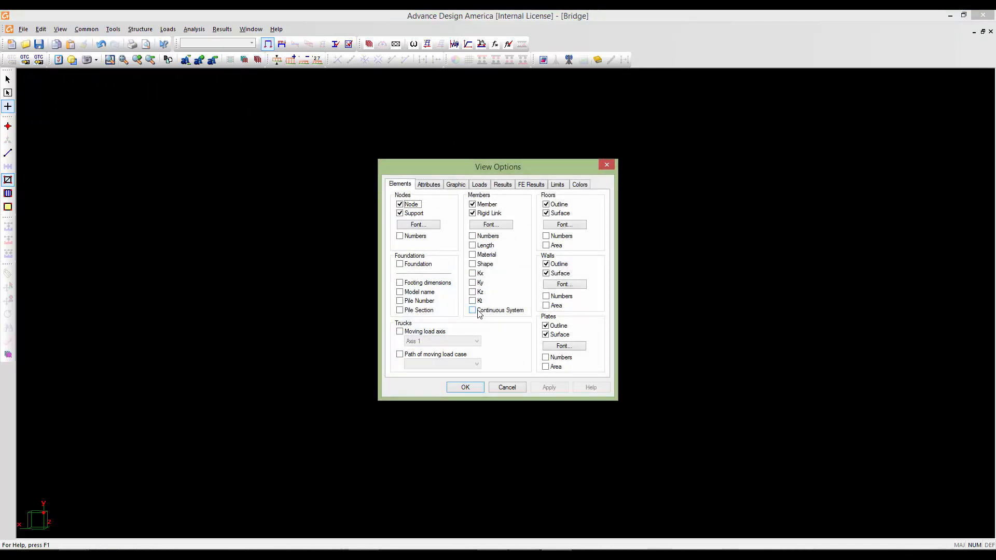
pyautogui.moveTo(433, 165); pyautogui.dragTo(425, 165)
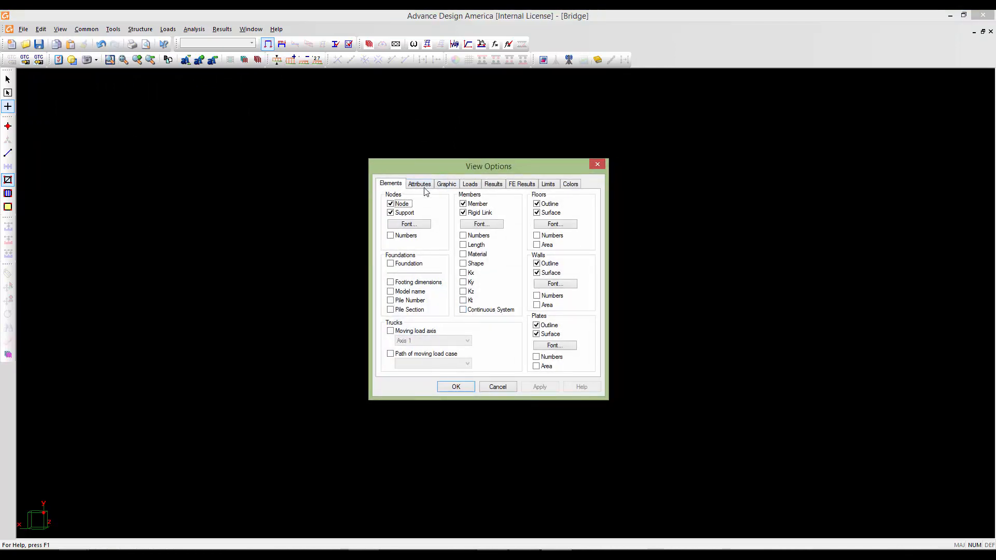
pyautogui.click(425, 187)
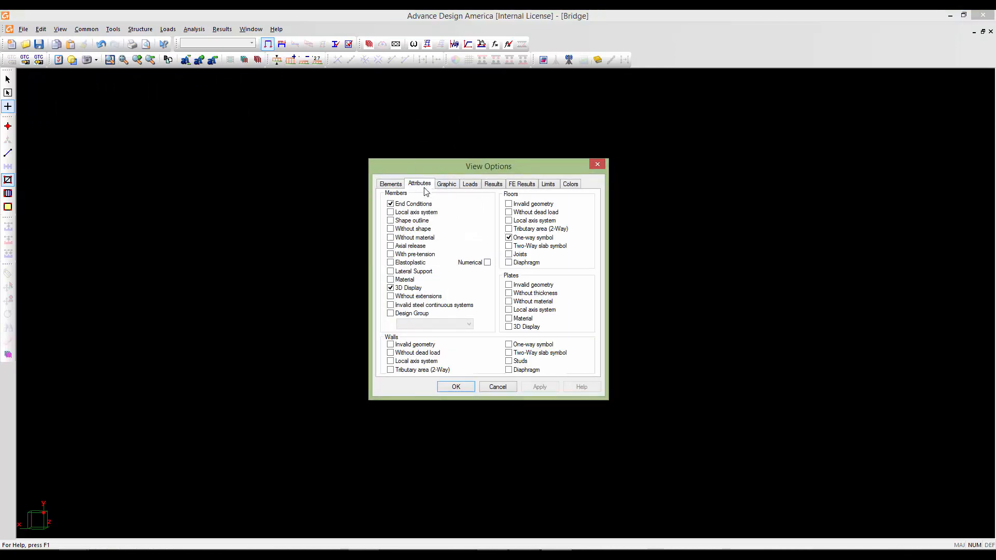
pyautogui.click(509, 310)
pyautogui.click(468, 385)
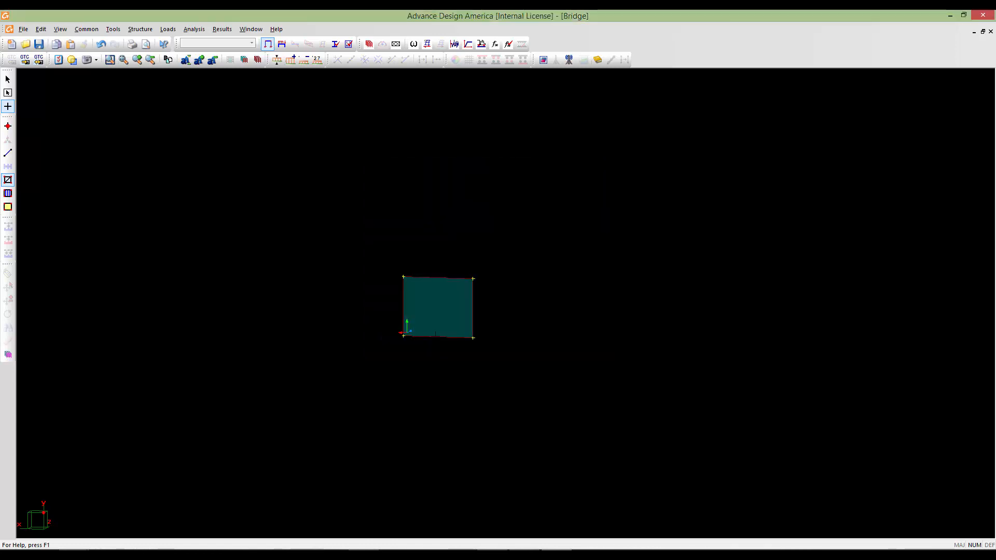
# - Examine the new plate's local axes in 3D, up close and in relation to the bridge's corner
pyautogui.keyDown('shift'); pyautogui.moveTo(455, 323); pyautogui.dragTo(375, 332, button='middle'); pyautogui.keyUp('shift')
pyautogui.scroll(5, 316, 326)
pyautogui.scroll(5, 317, 326)
pyautogui.scroll(2, 343, 347)
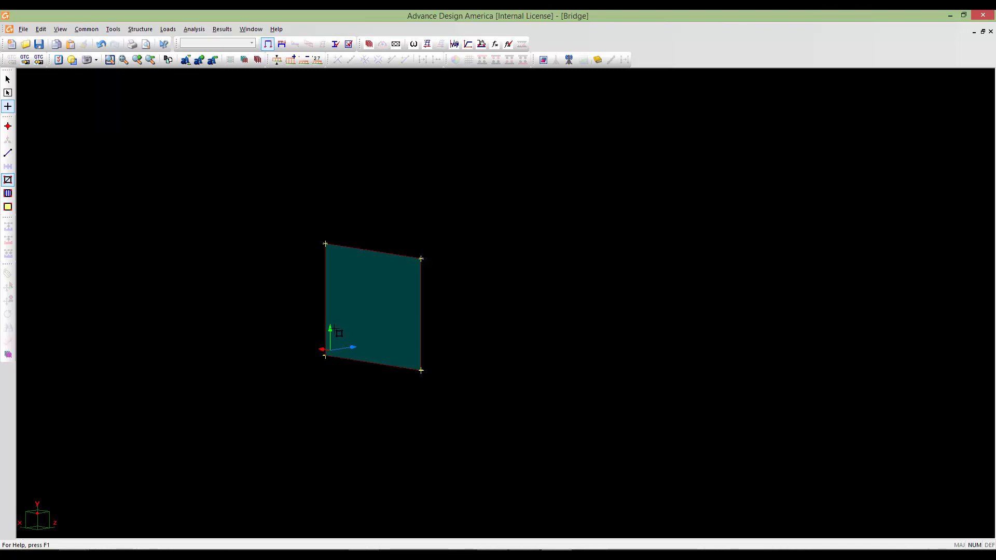
pyautogui.keyDown('shift'); pyautogui.moveTo(244, 364); pyautogui.dragTo(318, 346, button='middle'); pyautogui.keyUp('shift')
pyautogui.scroll(8, 318, 347)
pyautogui.scroll(1, 306, 272)
pyautogui.moveTo(304, 278); pyautogui.dragTo(411, 322, button='middle')
pyautogui.scroll(15, 310, 331)
pyautogui.scroll(-6, 275, 325)
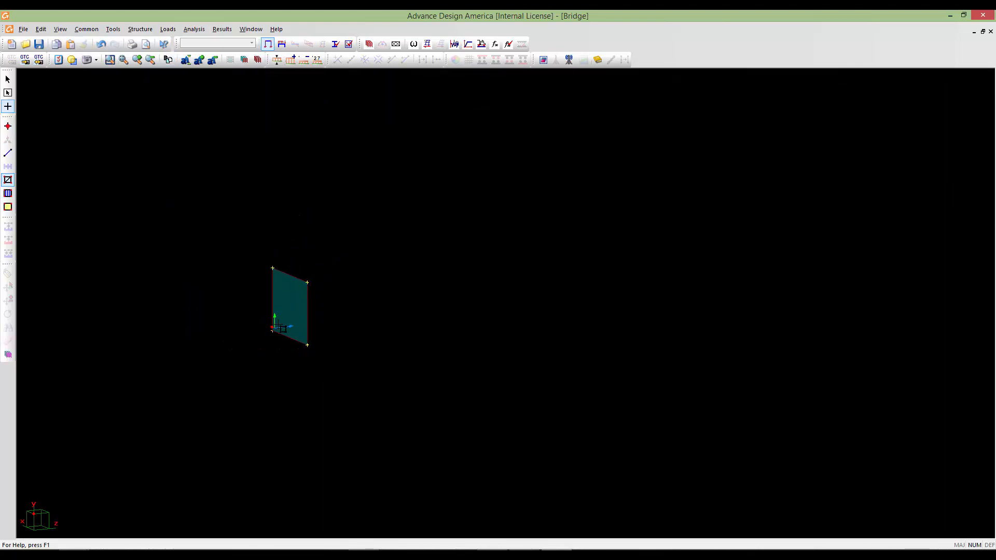
pyautogui.scroll(-5, 347, 335)
pyautogui.moveTo(278, 330); pyautogui.dragTo(455, 376, button='middle')
pyautogui.scroll(-1, 346, 337)
pyautogui.scroll(3, 455, 374)
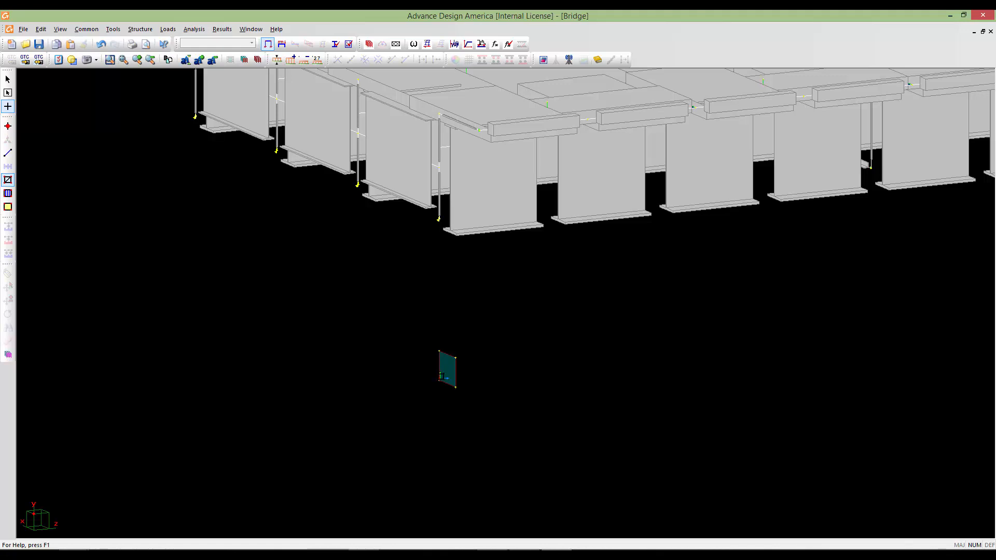
pyautogui.scroll(-2, 437, 372)
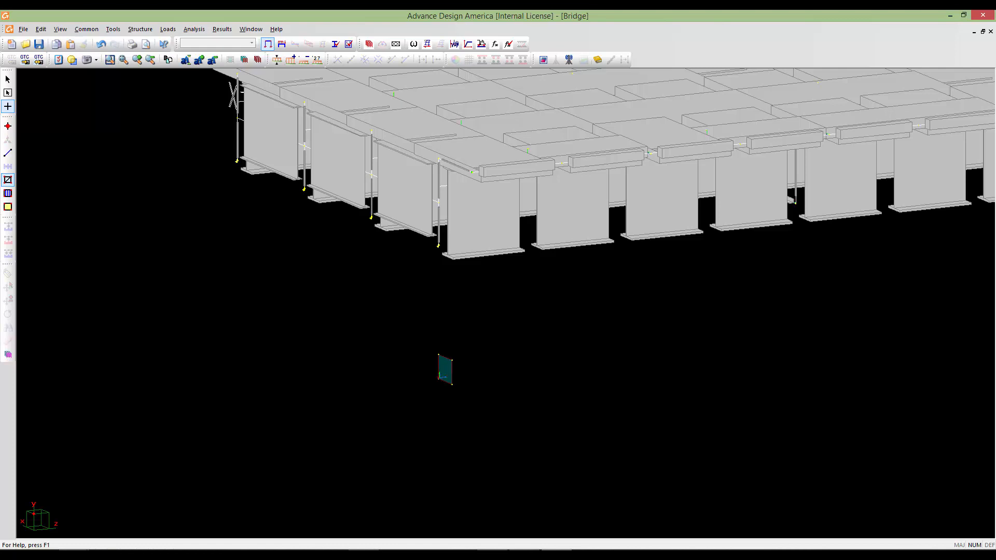
# - Review the plate's node incidence and edge lengths in its characteristics without changing anything
pyautogui.click(7, 78)
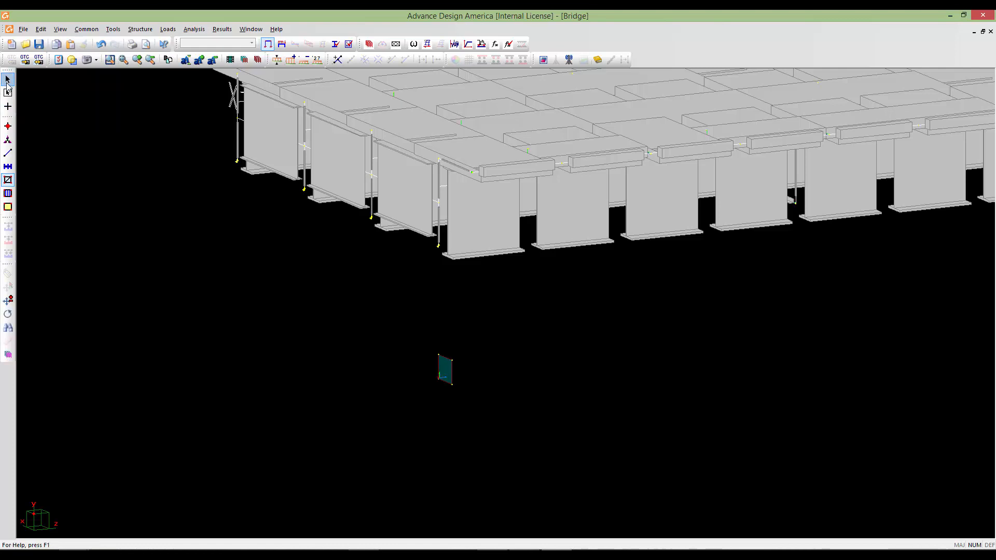
pyautogui.click(447, 370)
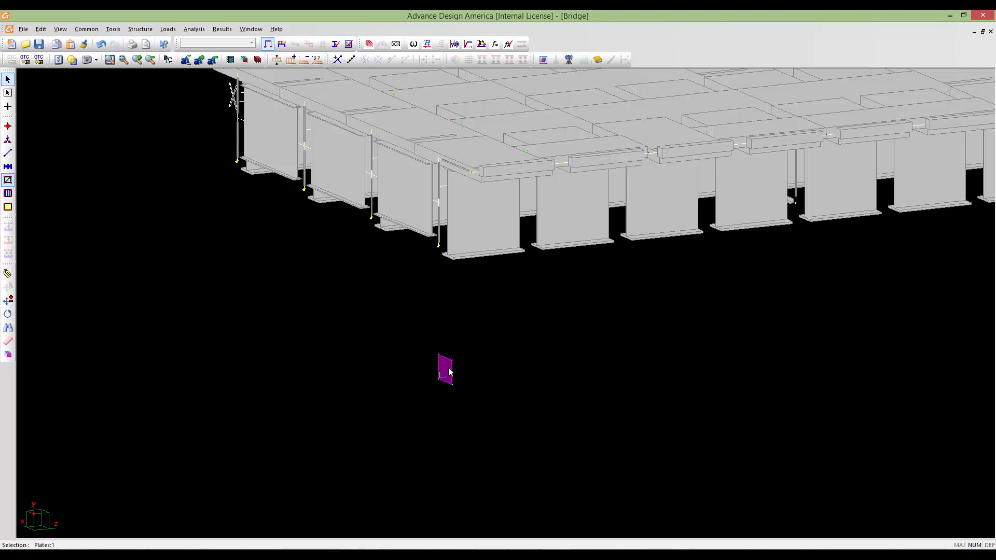
pyautogui.doubleClick(450, 372)
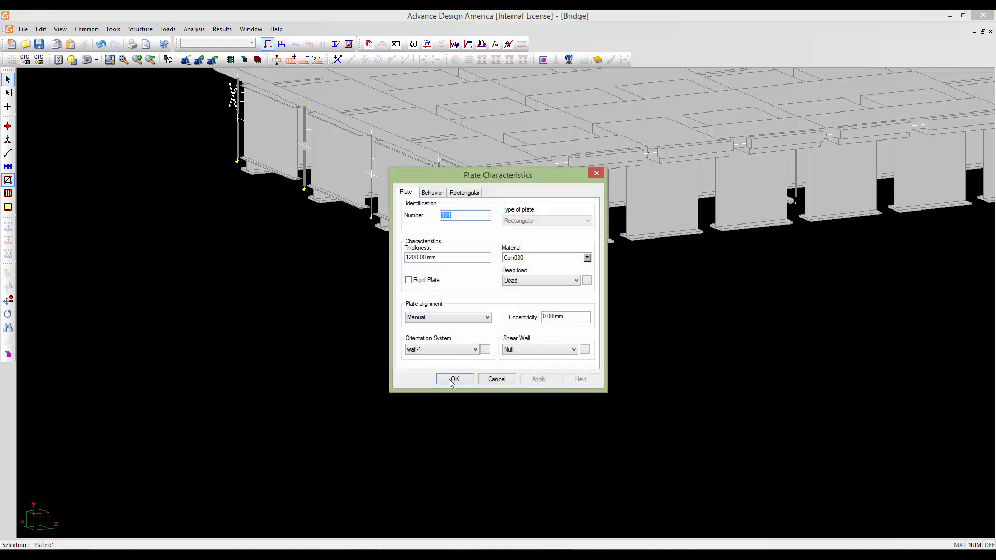
pyautogui.click(464, 192)
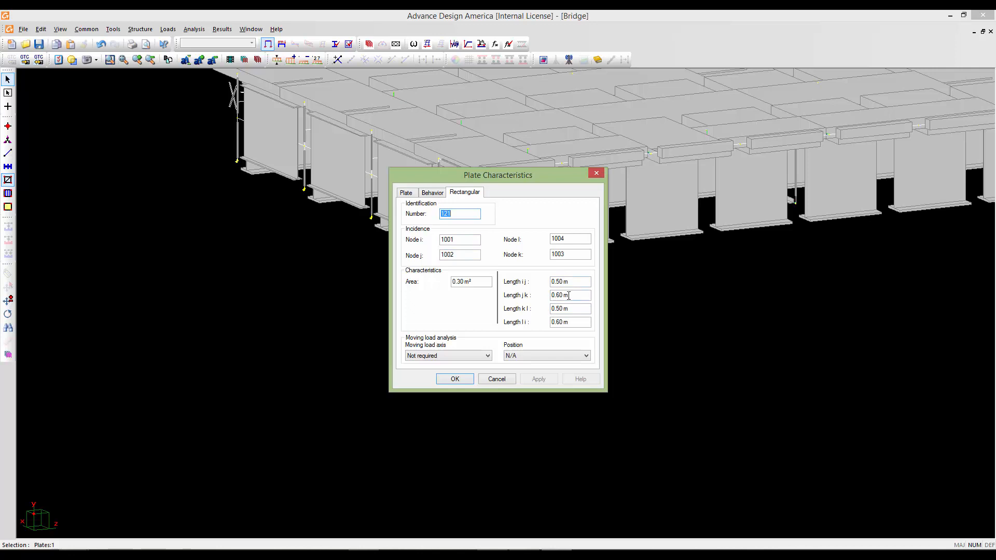
pyautogui.click(497, 379)
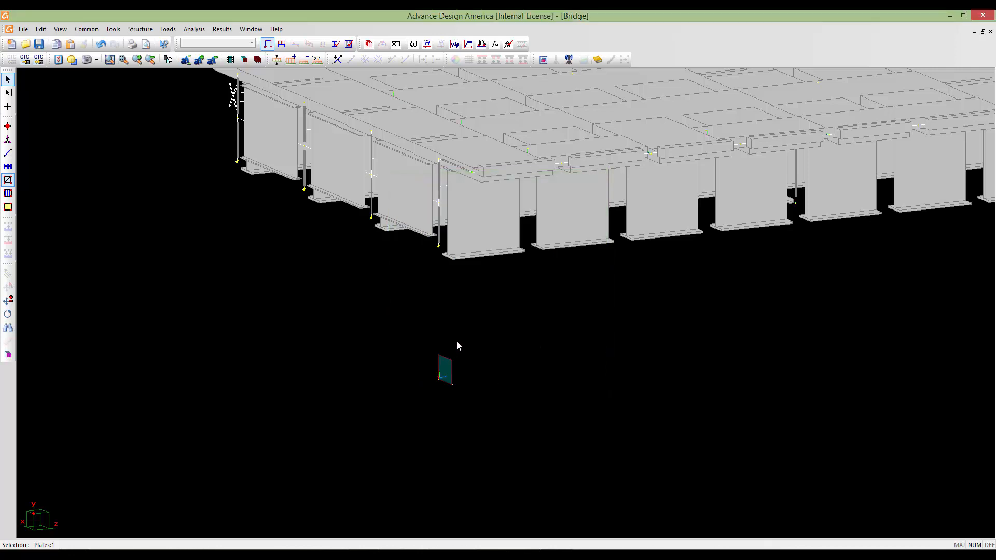
# - Copy the wall plate repeatedly by translation with Dx 0.6 m and Dz 0 m to form a row of 17 plates
pyautogui.doubleClick(446, 367)
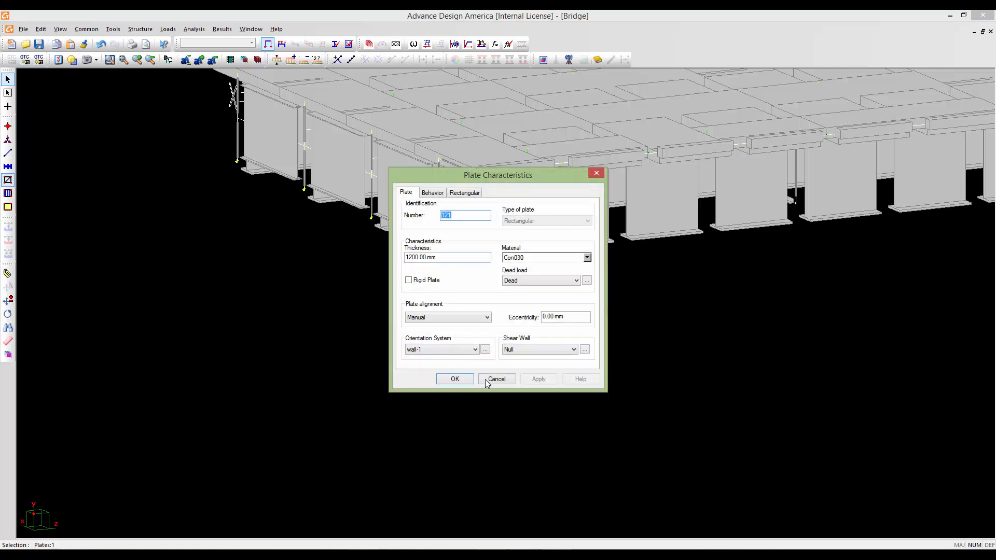
pyautogui.click(488, 381)
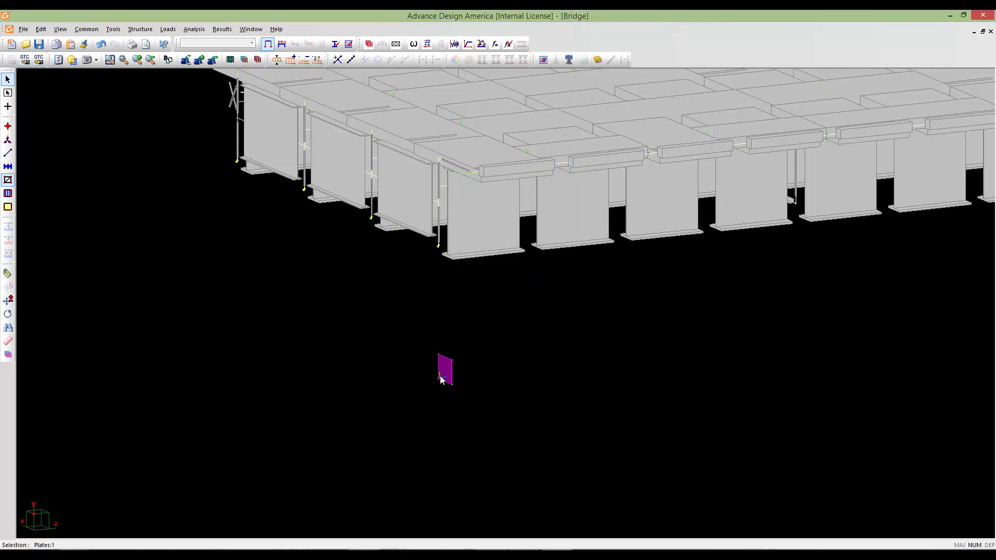
pyautogui.hotkey('ctrl', 'v')
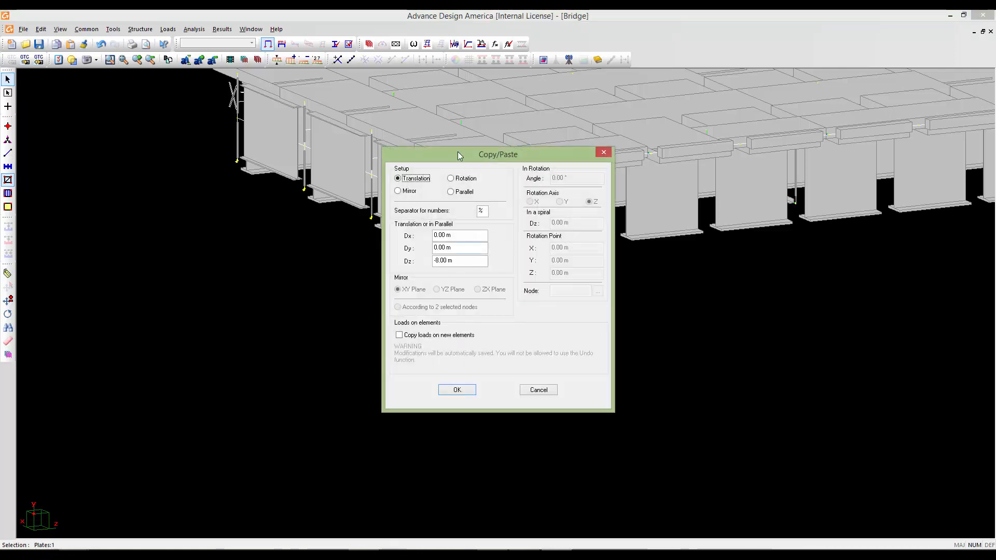
pyautogui.moveTo(458, 154); pyautogui.dragTo(649, 169)
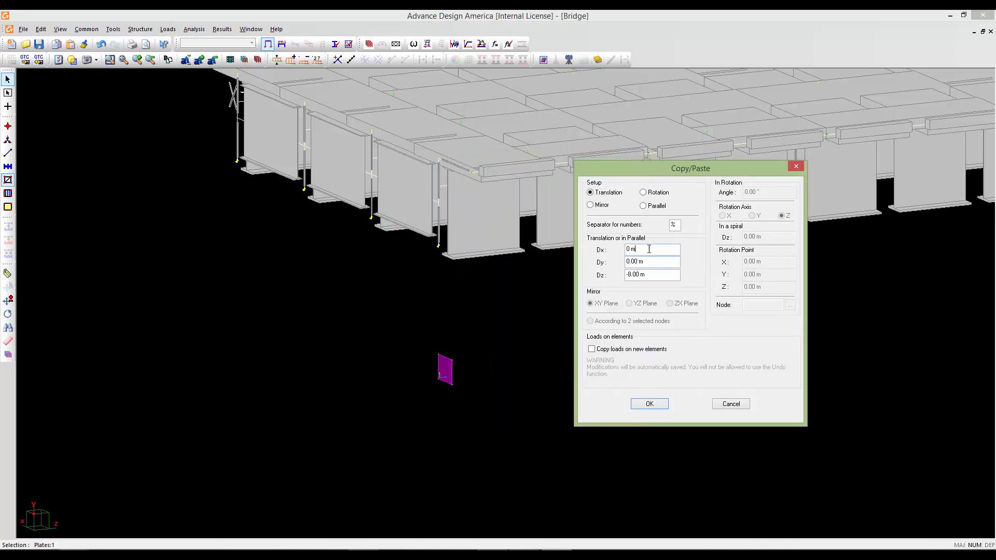
pyautogui.click(647, 249)
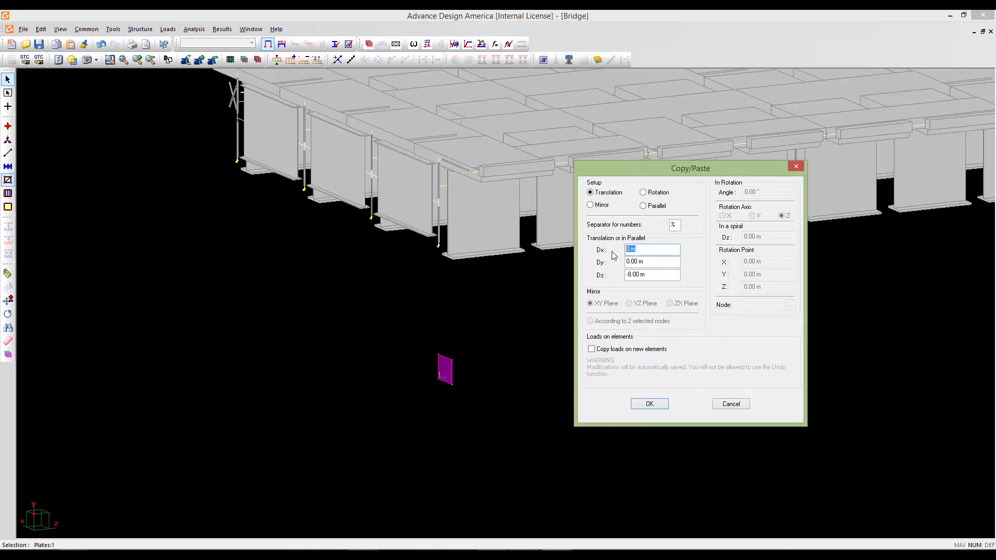
pyautogui.write('0.6')
pyautogui.click(625, 276)
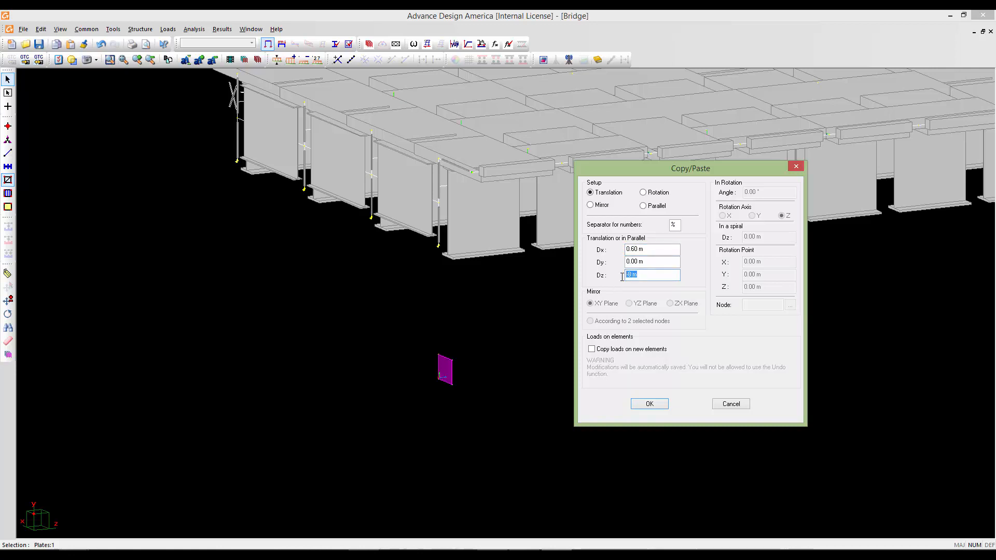
pyautogui.write('0')
pyautogui.click(648, 403)
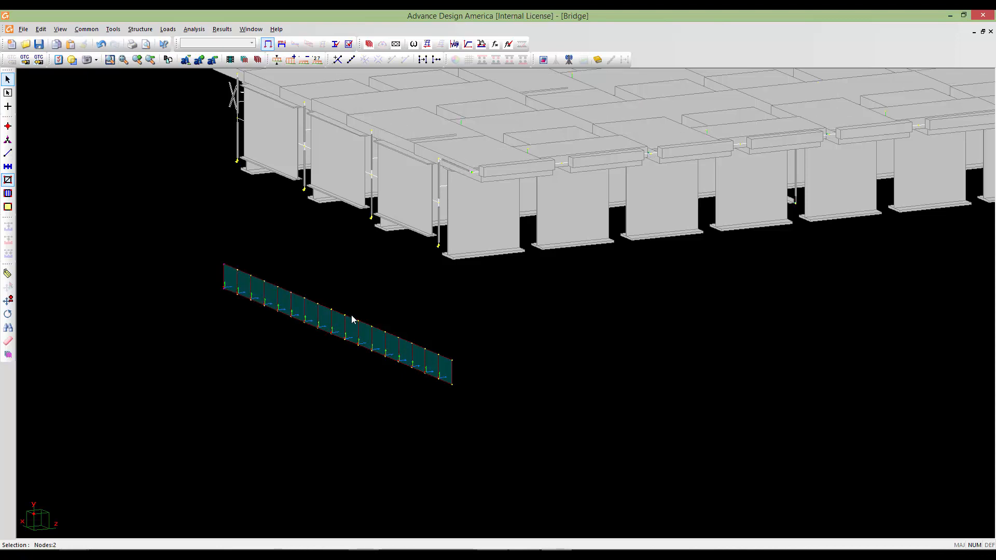
# - Examine the row of wall plates and its position beneath the end of the bridge girders
pyautogui.keyDown('shift'); pyautogui.moveTo(386, 342); pyautogui.dragTo(485, 337, button='middle'); pyautogui.keyUp('shift')
pyautogui.keyDown('shift'); pyautogui.moveTo(485, 336); pyautogui.dragTo(638, 271, button='middle'); pyautogui.keyUp('shift')
pyautogui.keyDown('shift'); pyautogui.moveTo(575, 313); pyautogui.dragTo(619, 306, button='middle'); pyautogui.keyUp('shift')
pyautogui.scroll(-1, 618, 304)
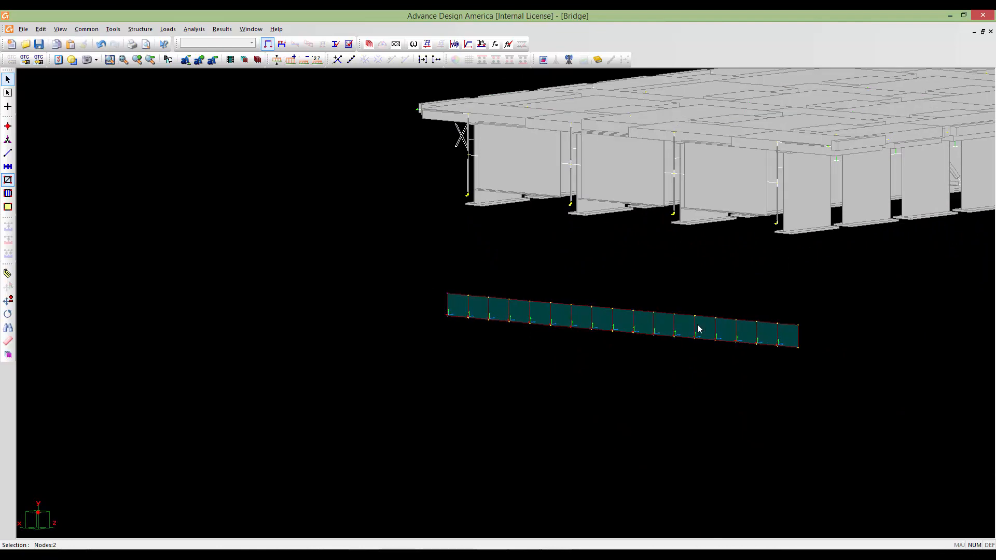
pyautogui.moveTo(712, 325); pyautogui.dragTo(658, 338, button='middle')
pyautogui.keyDown('shift'); pyautogui.moveTo(732, 320); pyautogui.dragTo(642, 378, button='middle'); pyautogui.keyUp('shift')
pyautogui.scroll(3, 643, 379)
pyautogui.scroll(2, 668, 334)
pyautogui.scroll(-2, 668, 335)
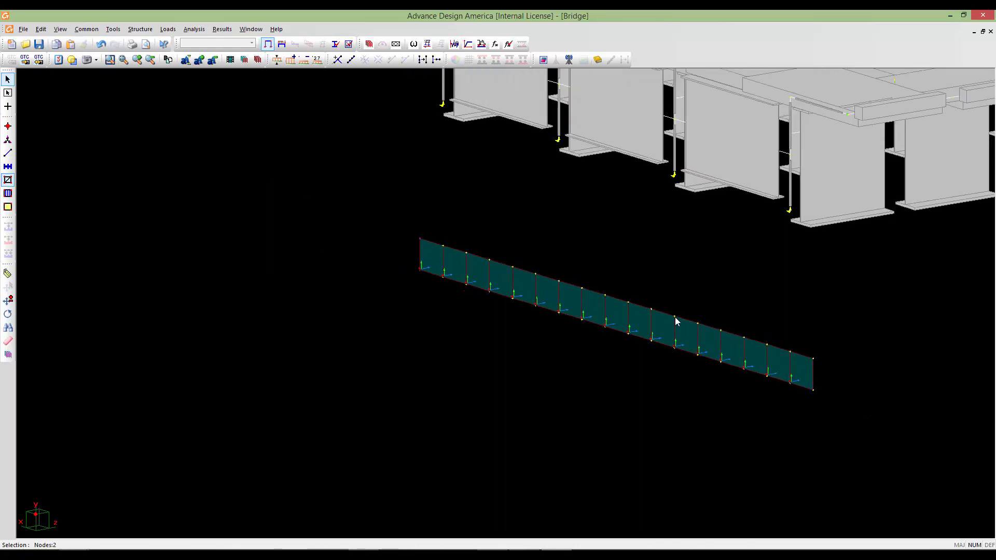
pyautogui.moveTo(676, 322); pyautogui.dragTo(573, 324, button='middle')
pyautogui.scroll(-1, 578, 358)
pyautogui.moveTo(749, 315); pyautogui.dragTo(581, 362, button='middle')
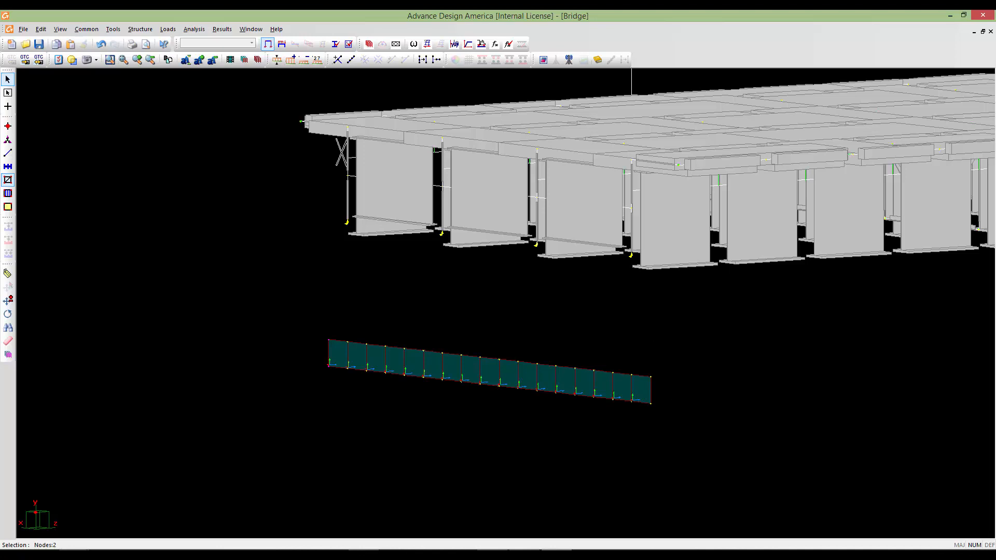
pyautogui.scroll(-1, 506, 304)
pyautogui.click(838, 14)
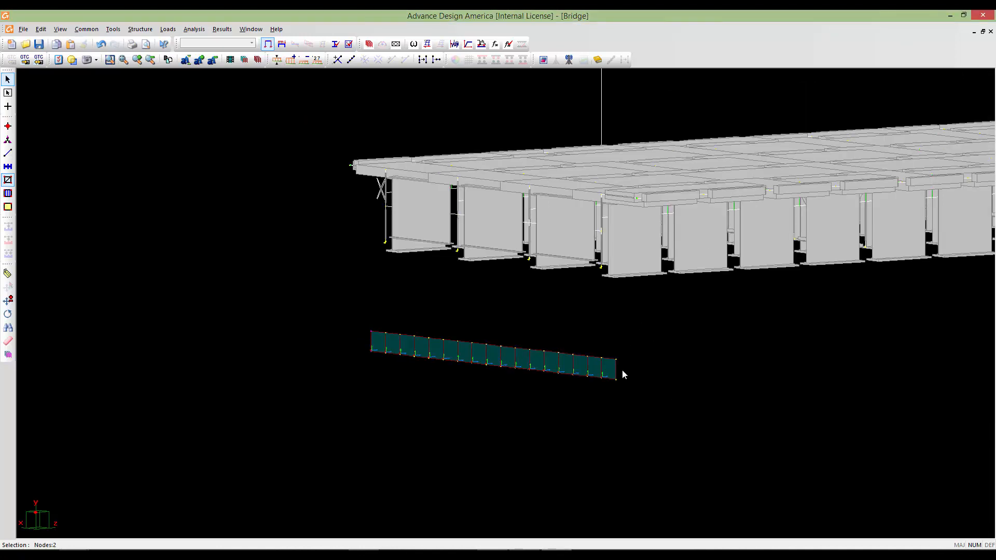
# - Copy the whole plate row upward by translation with Dx 0 m and Dy 0.5 m to build a wall five rows high
pyautogui.moveTo(624, 377); pyautogui.dragTo(771, 447, button='middle')
pyautogui.scroll(1, 633, 404)
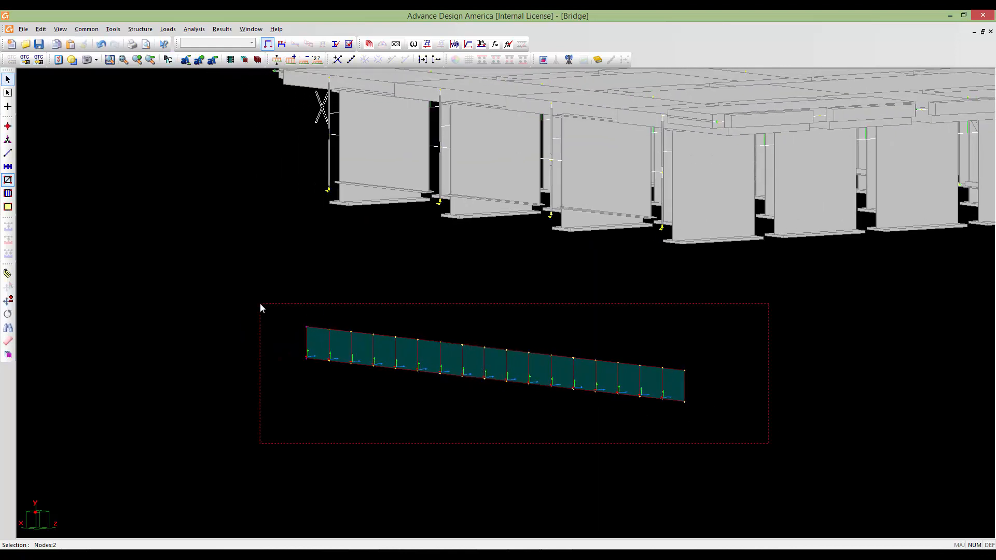
pyautogui.moveTo(260, 304); pyautogui.dragTo(260, 305)
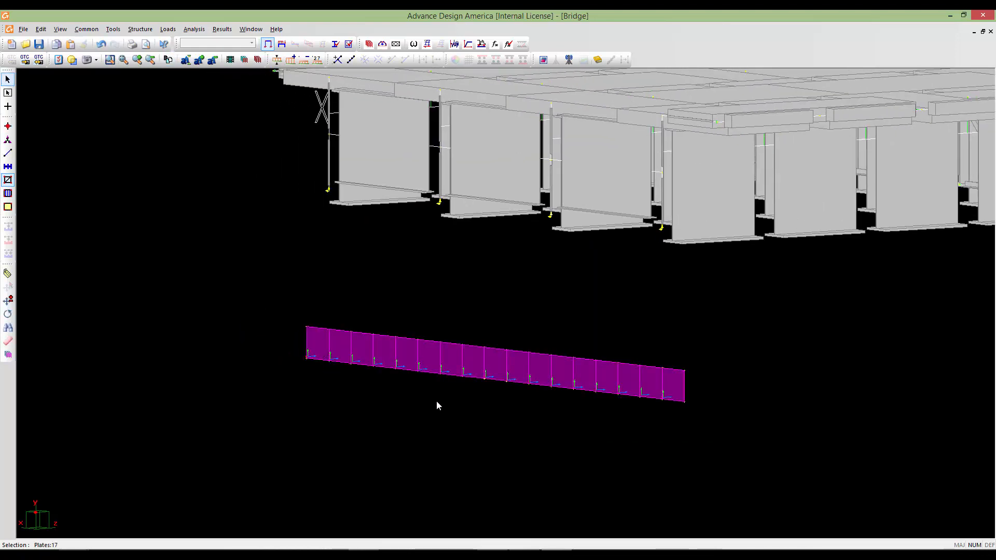
pyautogui.hotkey('ctrl', 'c')
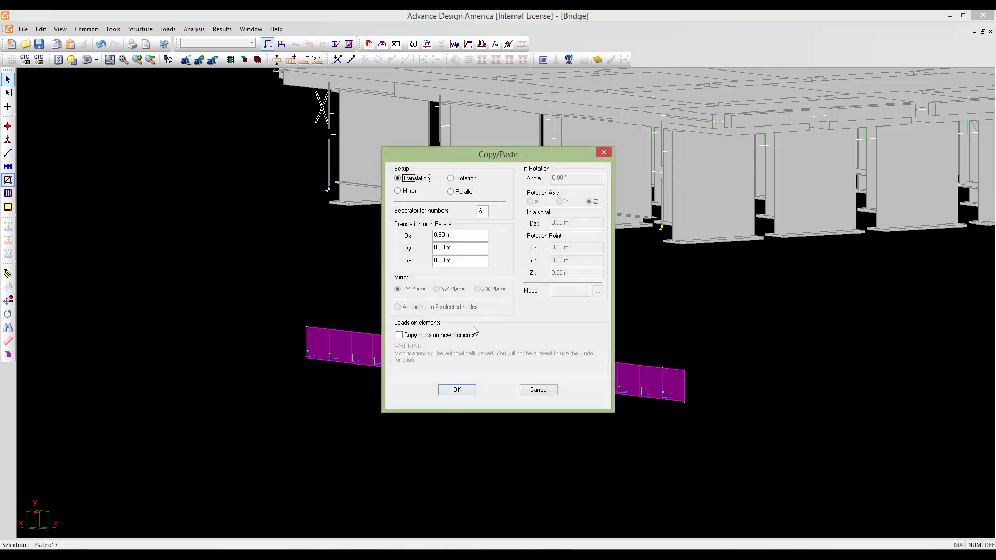
pyautogui.doubleClick(459, 236)
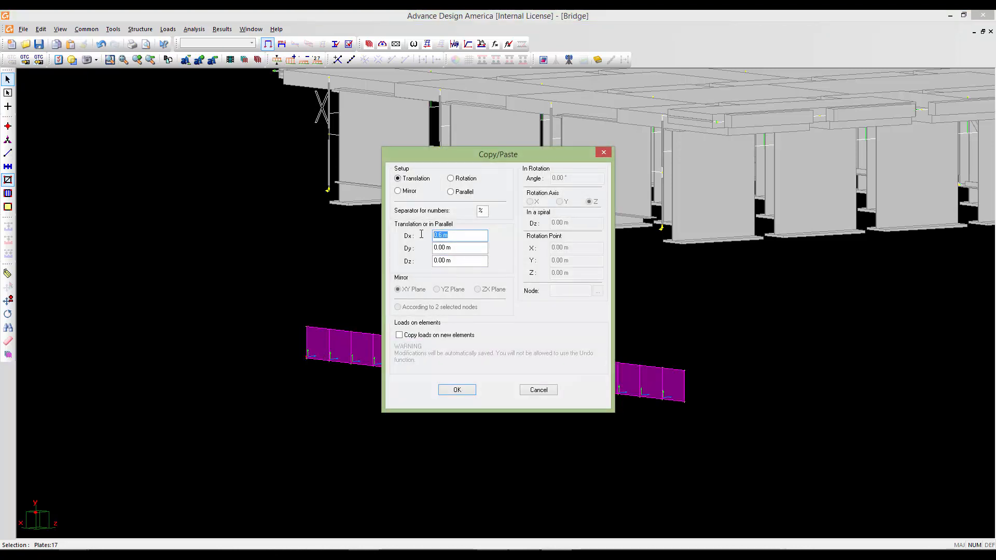
pyautogui.write('0')
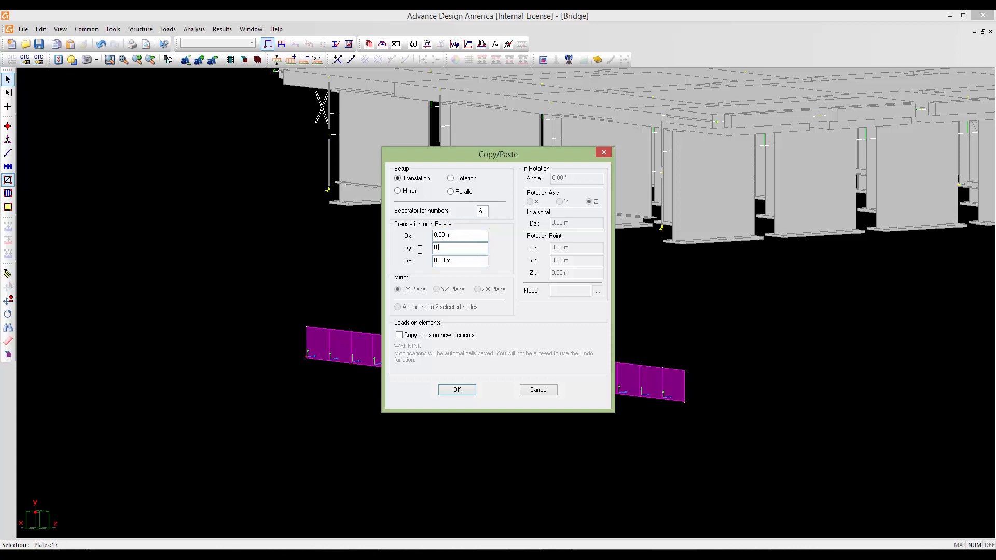
pyautogui.write('0.5')
pyautogui.click(454, 392)
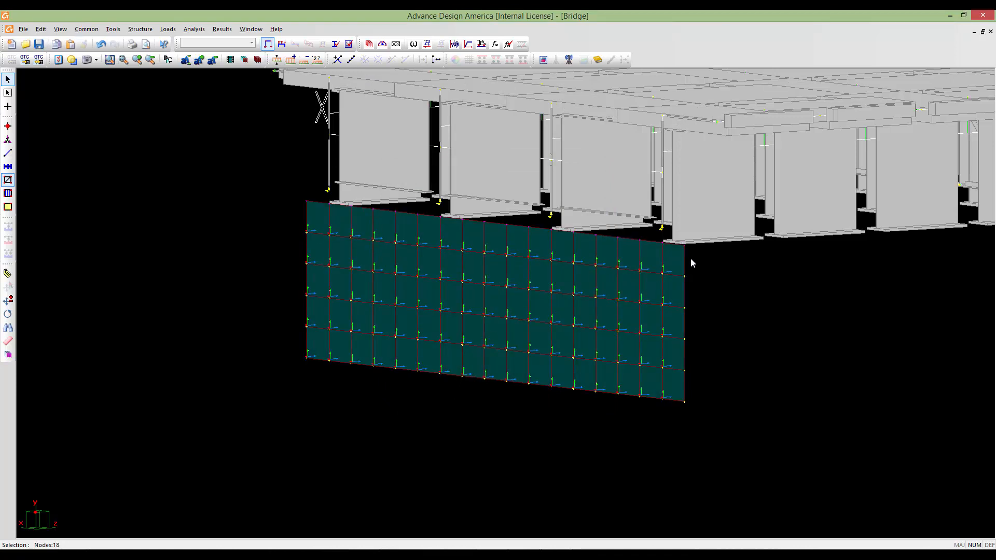
# - Examine how the nodes along the wall's top edge line up with the supports beneath the bridge girders
pyautogui.moveTo(690, 258); pyautogui.dragTo(751, 393, button='middle')
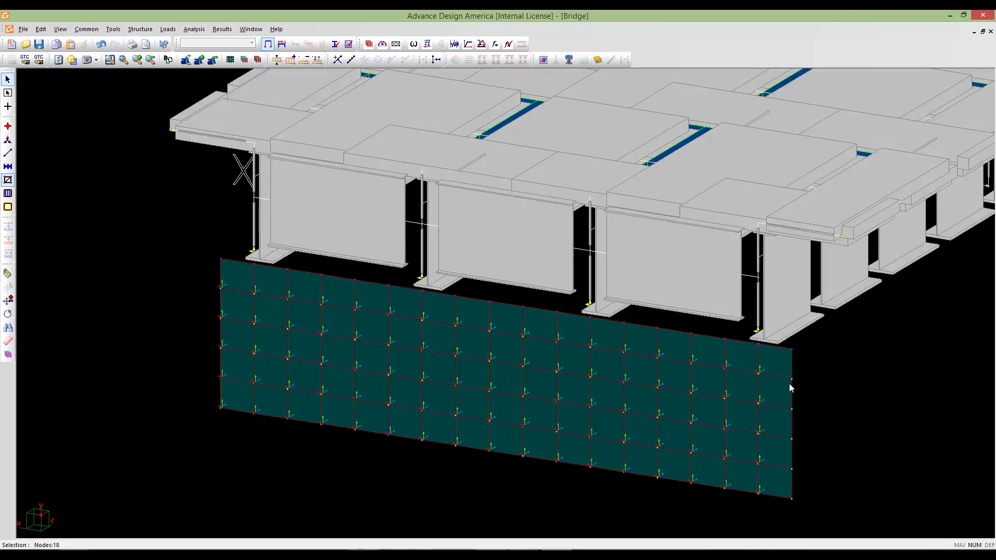
pyautogui.moveTo(790, 394); pyautogui.dragTo(663, 378, button='middle')
pyautogui.scroll(1, 663, 378)
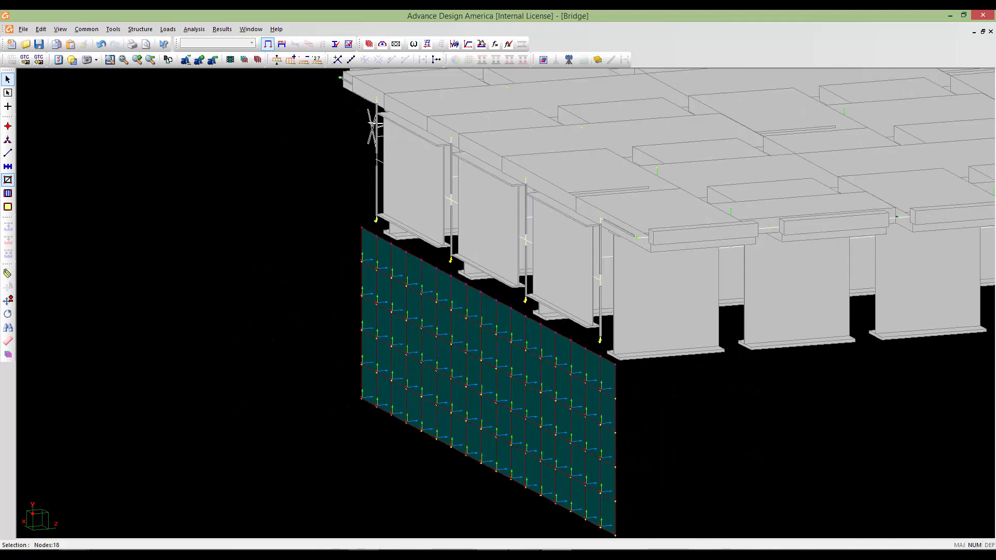
pyautogui.scroll(5, 474, 305)
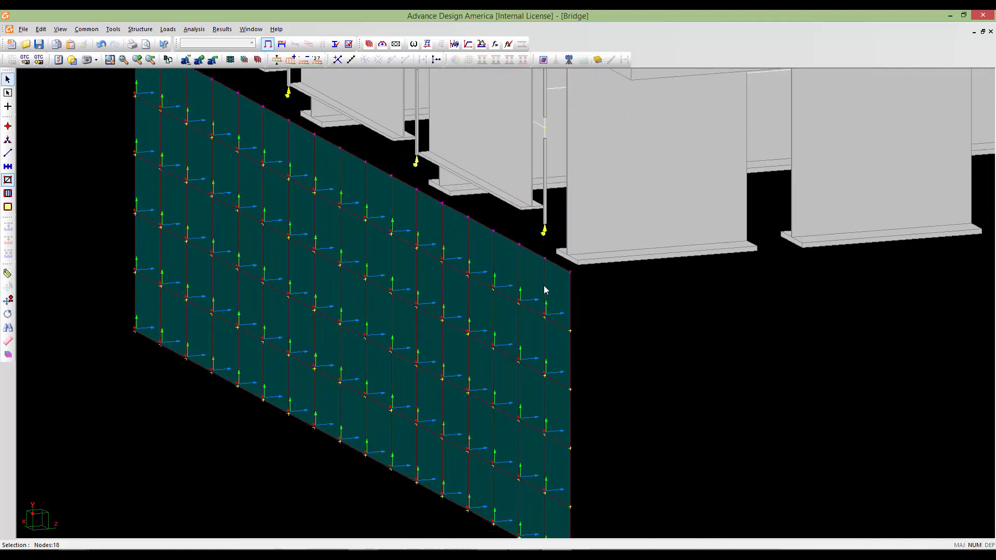
pyautogui.moveTo(544, 289); pyautogui.dragTo(675, 301, button='middle')
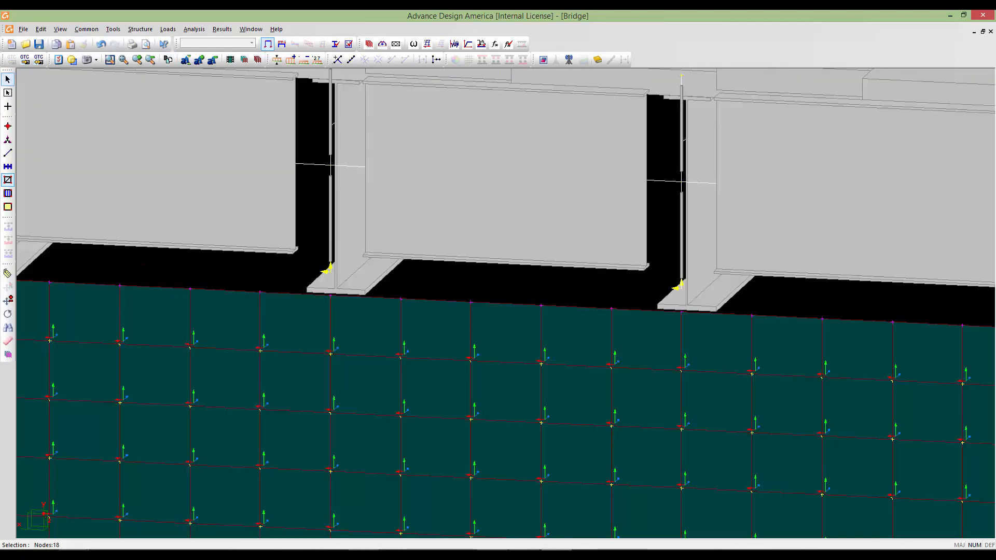
pyautogui.scroll(-3, 616, 293)
pyautogui.moveTo(260, 307); pyautogui.dragTo(558, 280, button='middle')
pyautogui.scroll(4, 422, 285)
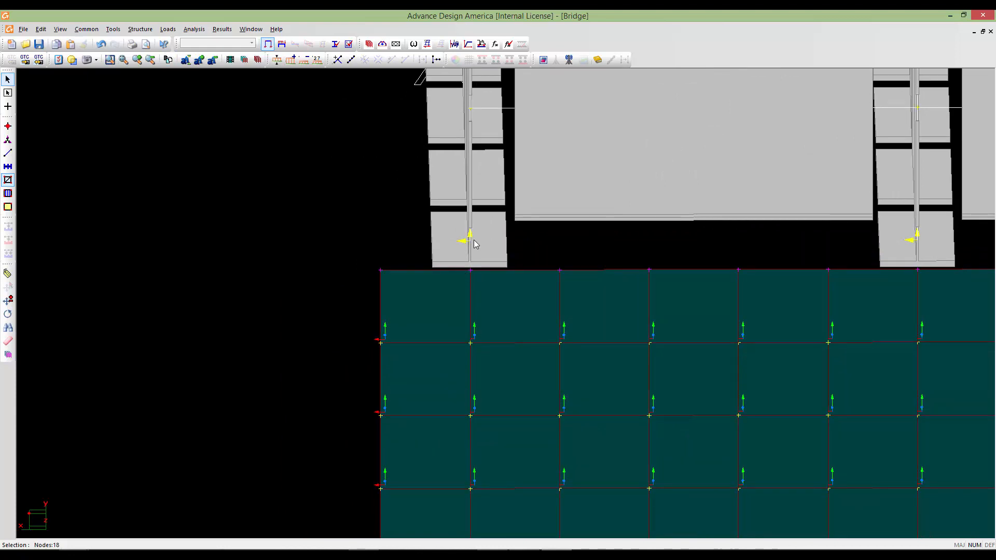
pyautogui.scroll(-3, 478, 248)
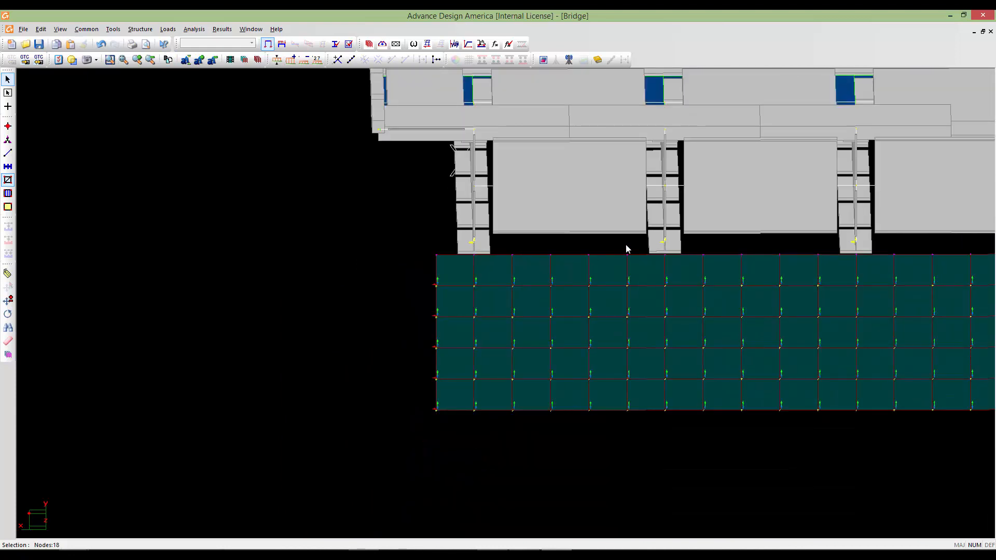
pyautogui.moveTo(626, 244); pyautogui.dragTo(622, 318, button='middle')
pyautogui.scroll(5, 601, 294)
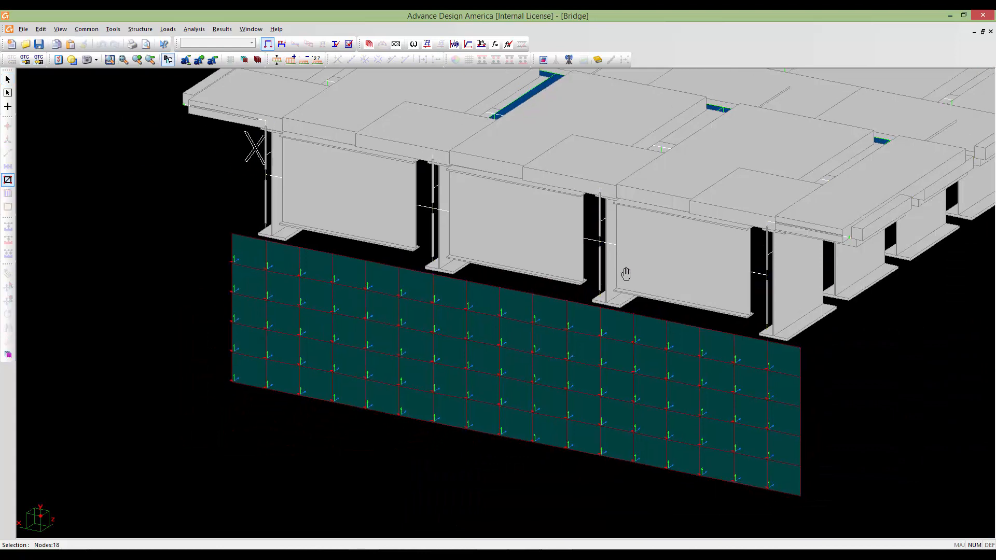
pyautogui.moveTo(597, 272); pyautogui.dragTo(648, 238, button='middle')
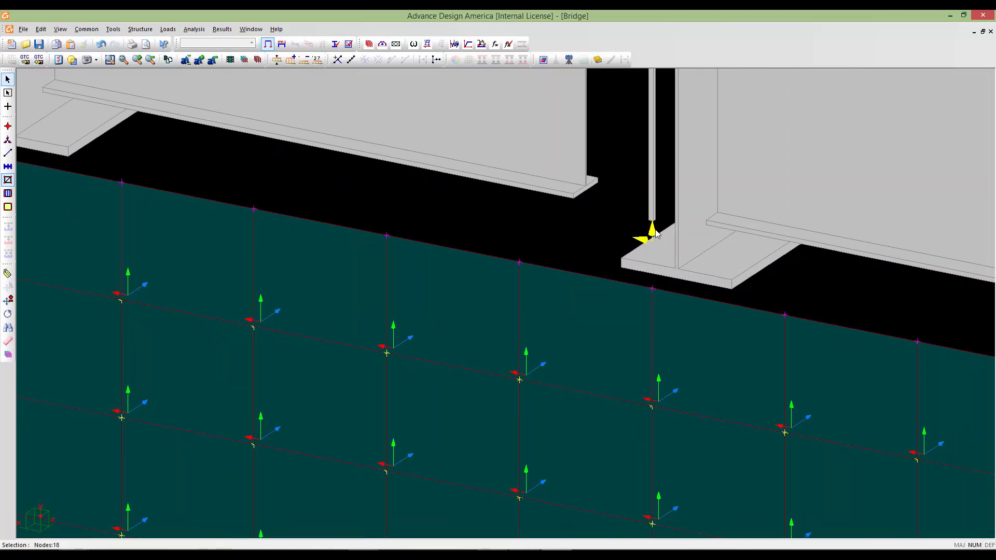
pyautogui.scroll(2, 651, 242)
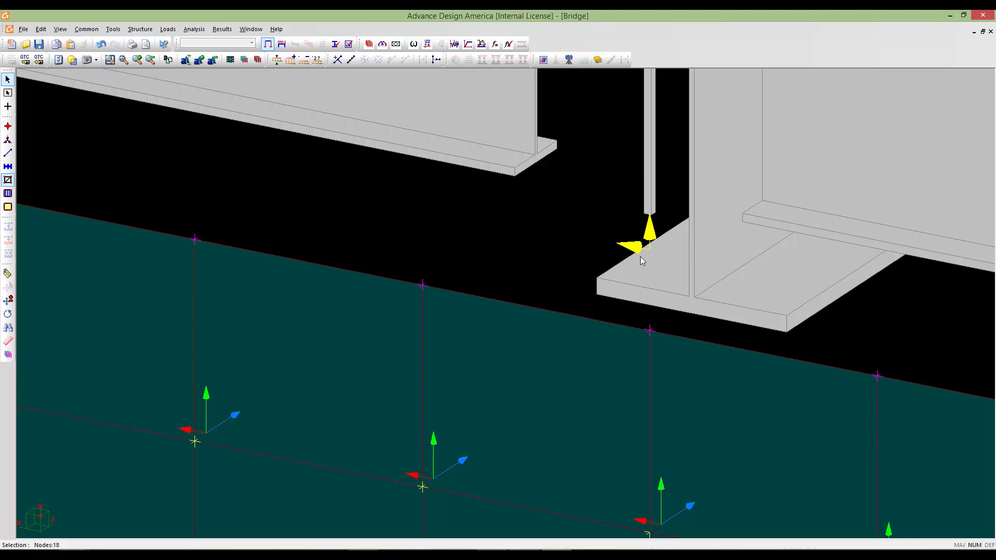
pyautogui.scroll(-5, 646, 322)
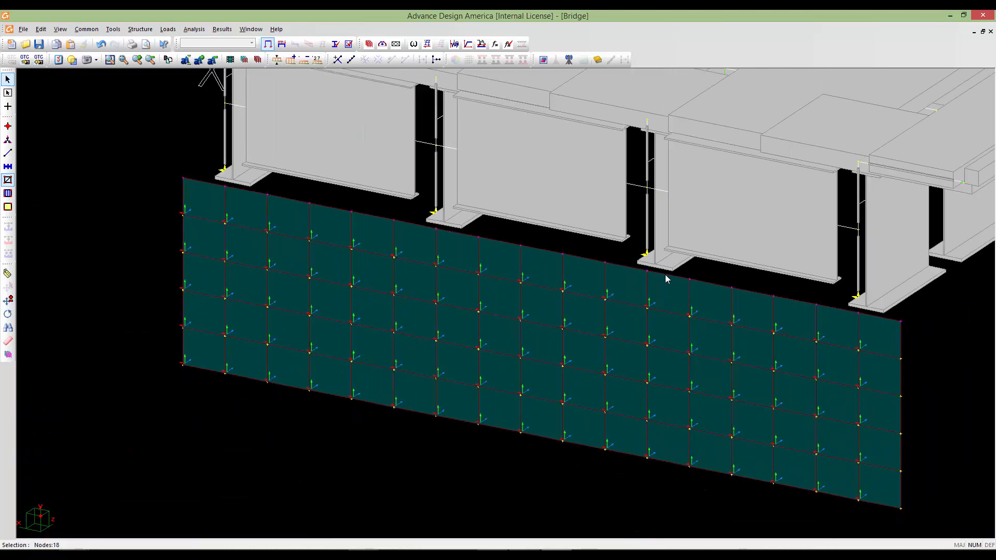
pyautogui.scroll(3, 647, 283)
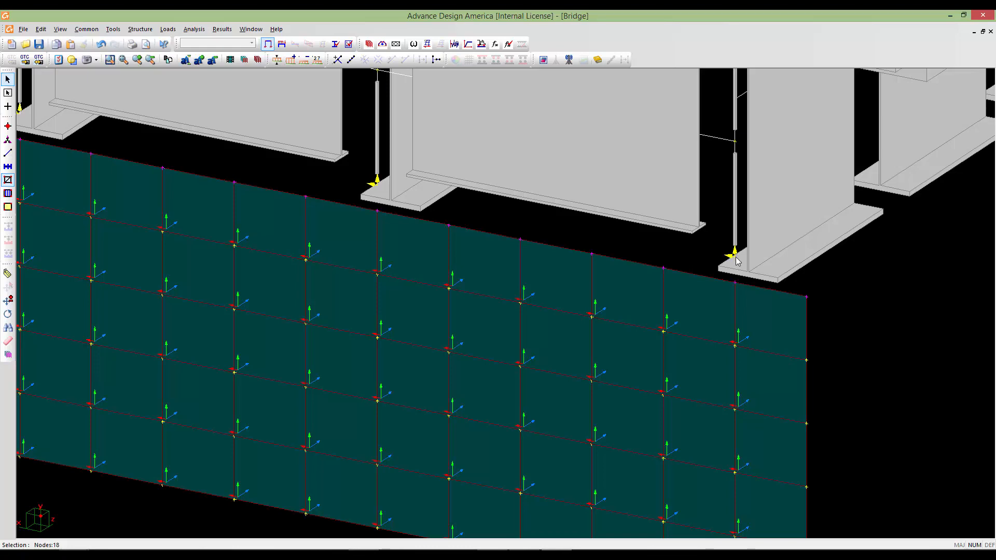
pyautogui.moveTo(387, 216); pyautogui.dragTo(538, 260, button='middle')
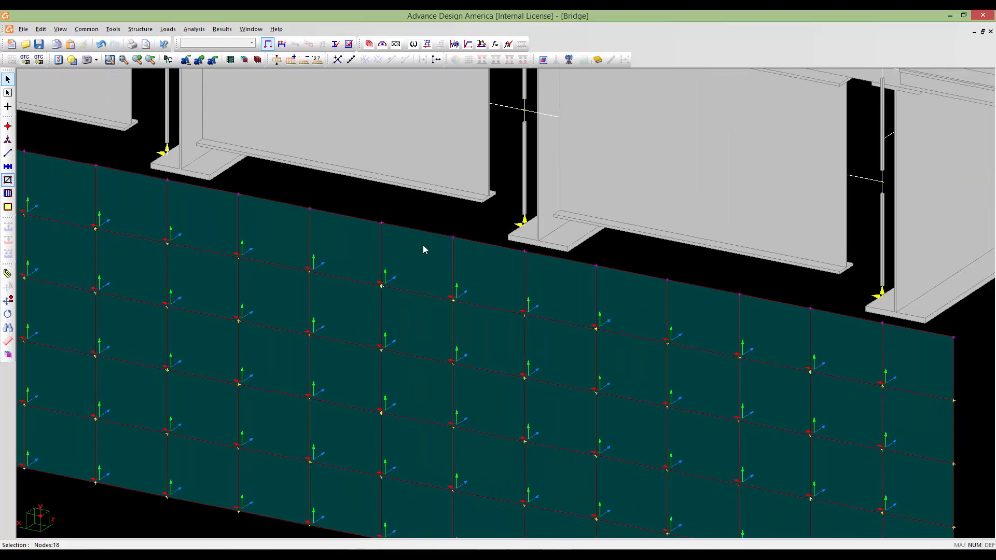
pyautogui.moveTo(271, 224); pyautogui.dragTo(501, 283, button='middle')
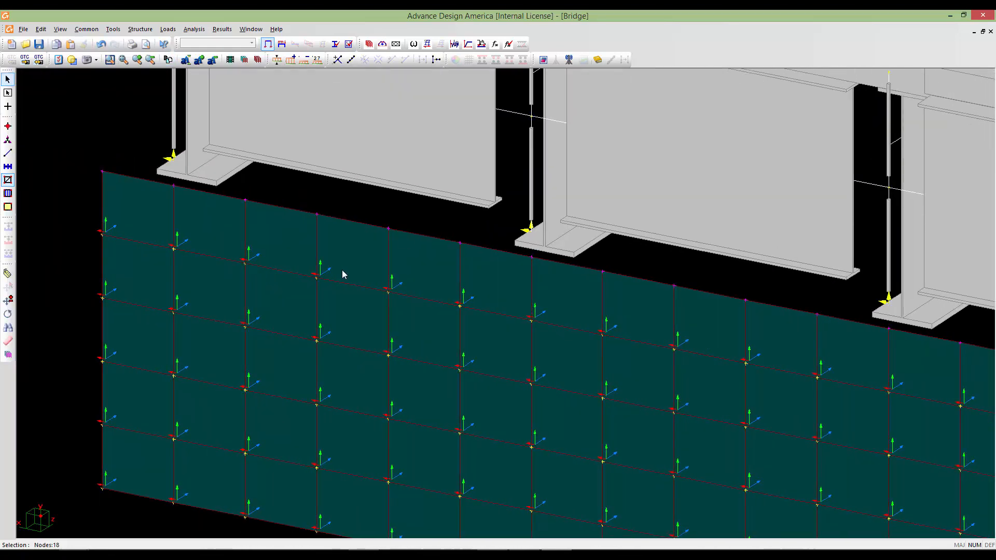
pyautogui.scroll(-5, 340, 275)
pyautogui.scroll(-3, 526, 293)
# - Select all plates of the end wall and copy them by translation with Dy 0 m and Dz 96 m to the bridge's far end
pyautogui.moveTo(579, 292)
pyautogui.mouseDown(button='middle')
pyautogui.moveTo(525, 294)
pyautogui.moveTo(484, 314)
pyautogui.moveTo(450, 346)
pyautogui.moveTo(441, 389)
pyautogui.moveTo(457, 356)
pyautogui.moveTo(480, 363)
pyautogui.moveTo(545, 345)
pyautogui.moveTo(551, 363)
pyautogui.moveTo(540, 394)
pyautogui.moveTo(476, 365)
pyautogui.moveTo(514, 385)
pyautogui.moveTo(553, 385)
pyautogui.mouseUp(button='middle')
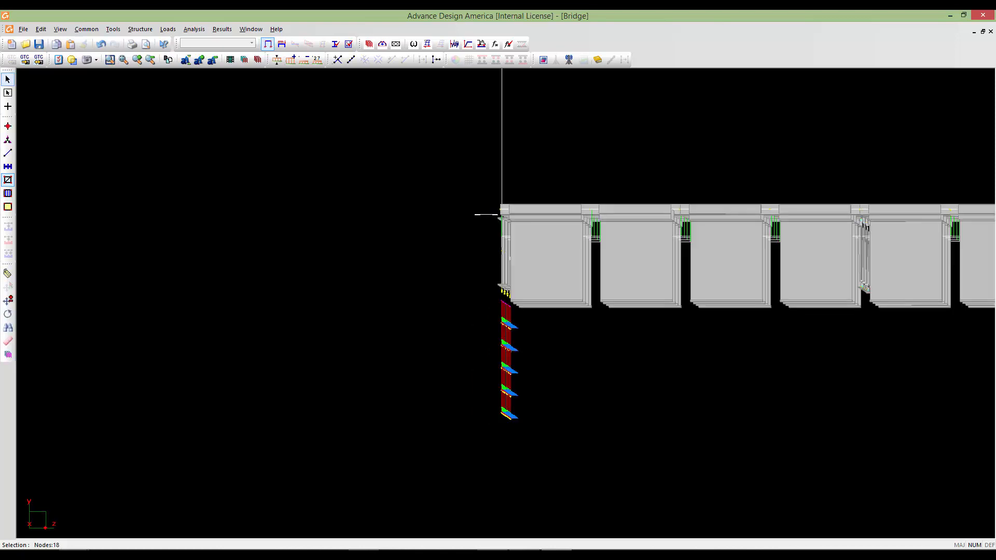
pyautogui.scroll(2, 459, 368)
pyautogui.moveTo(459, 369)
pyautogui.mouseDown(button='middle')
pyautogui.moveTo(383, 365)
pyautogui.moveTo(482, 371)
pyautogui.mouseUp(button='middle')
pyautogui.scroll(-1, 384, 366)
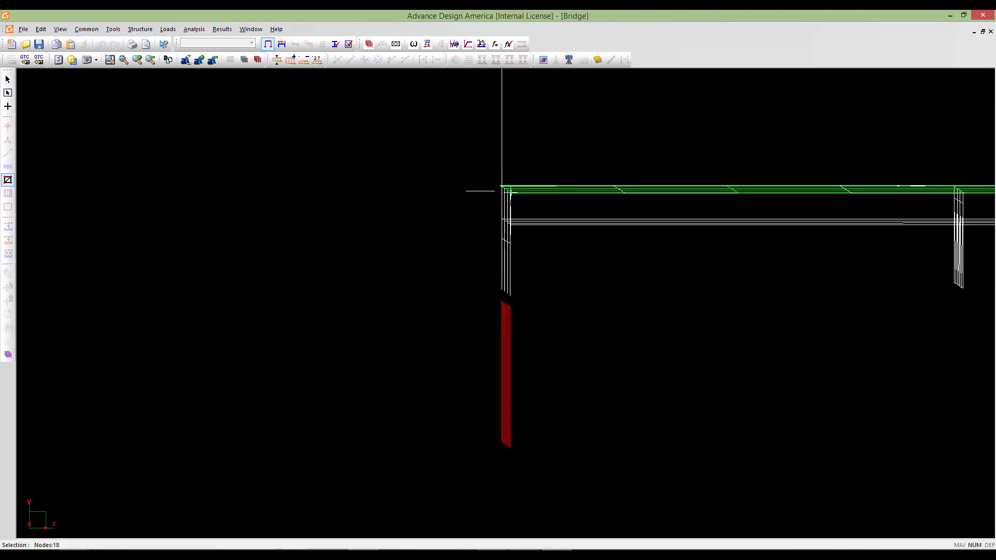
pyautogui.moveTo(532, 338); pyautogui.dragTo(488, 350, button='middle')
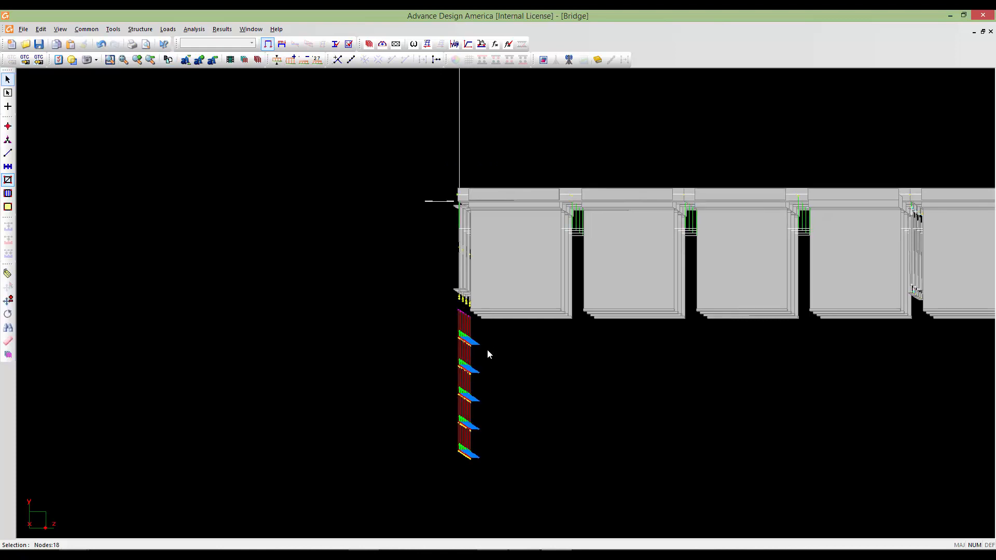
pyautogui.click(7, 93)
pyautogui.moveTo(534, 458); pyautogui.dragTo(534, 504)
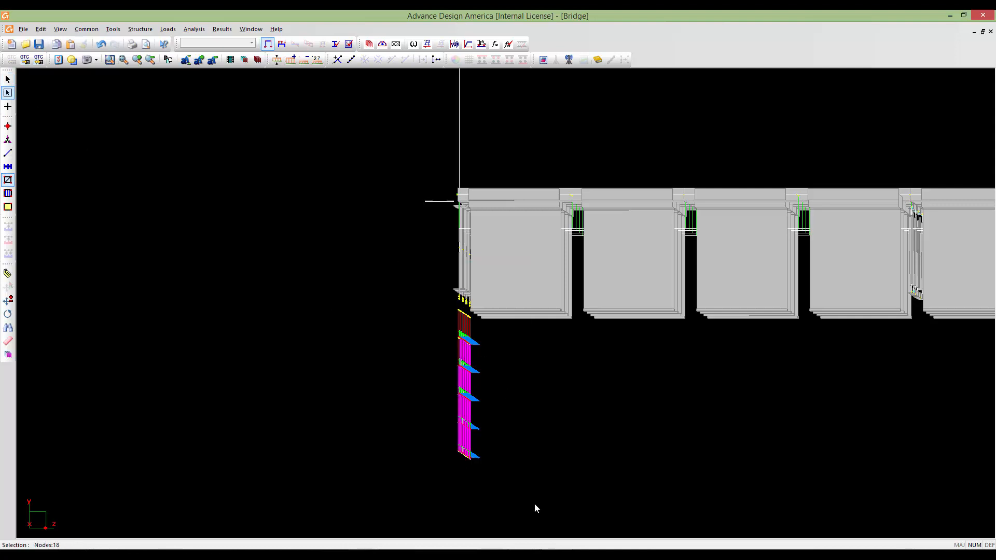
pyautogui.scroll(-4, 524, 463)
pyautogui.scroll(-2, 524, 460)
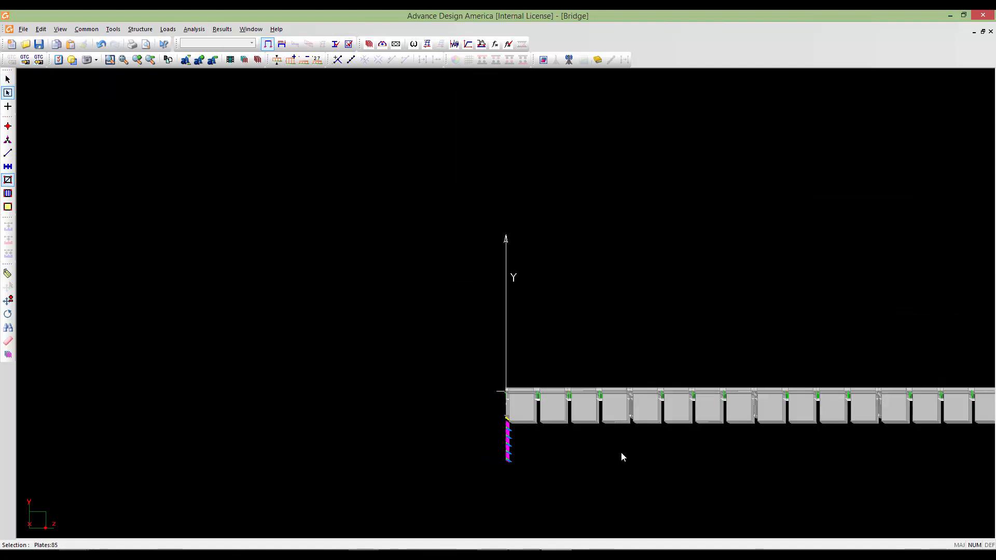
pyautogui.moveTo(621, 453); pyautogui.dragTo(445, 347, button='middle')
pyautogui.scroll(-1, 547, 359)
pyautogui.scroll(-1, 547, 359)
pyautogui.moveTo(547, 359); pyautogui.dragTo(447, 360, button='middle')
pyautogui.scroll(-2, 519, 362)
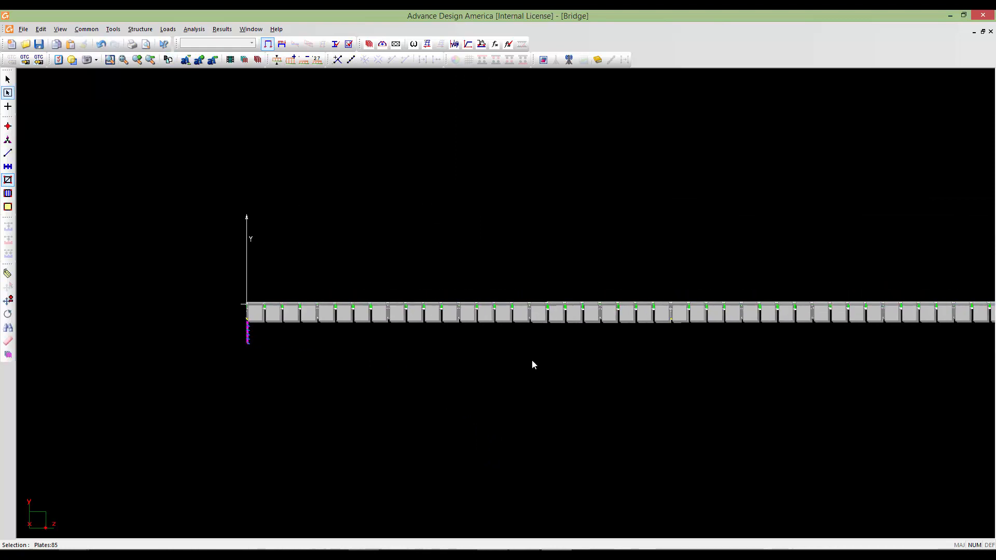
pyautogui.moveTo(531, 363); pyautogui.dragTo(432, 359, button='middle')
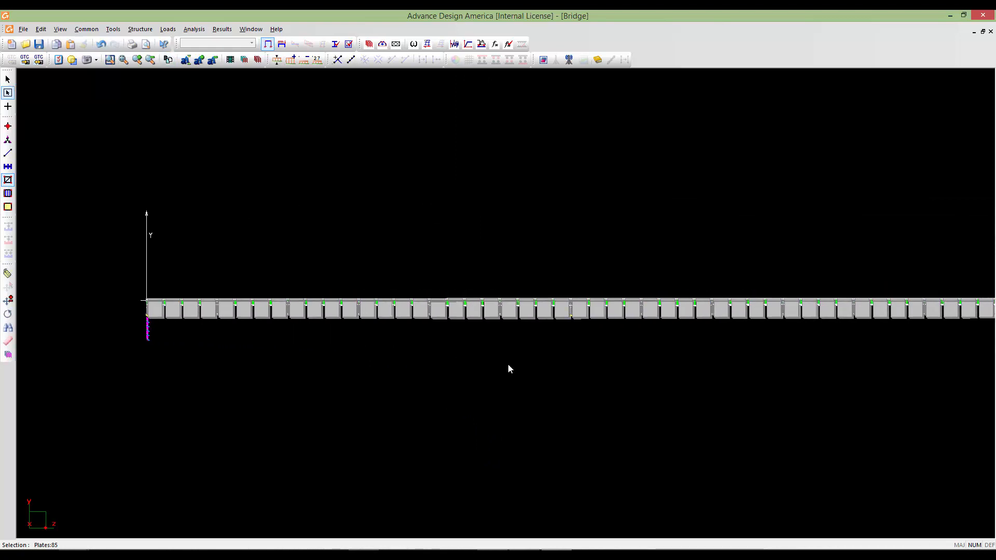
pyautogui.moveTo(629, 369); pyautogui.dragTo(384, 358, button='middle')
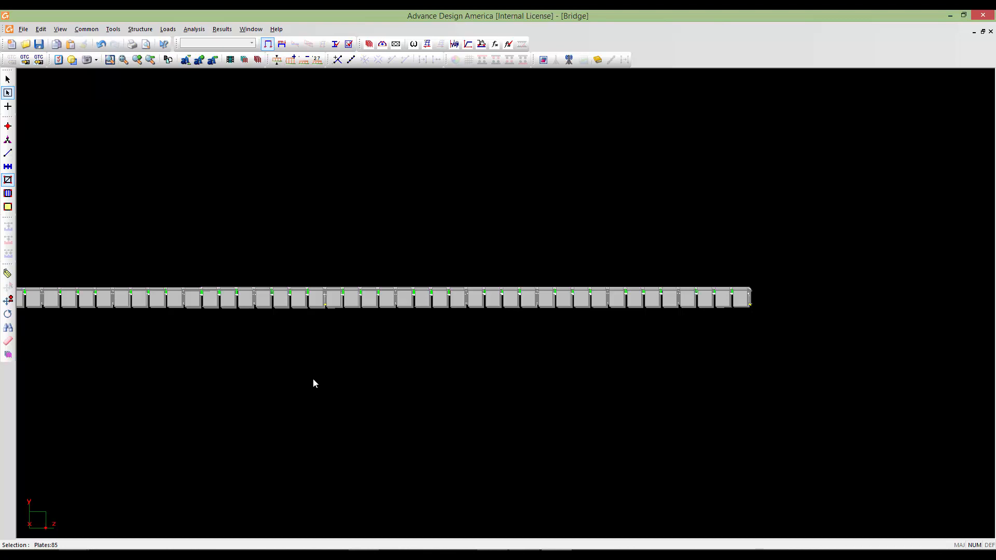
pyautogui.hotkey('ctrl', 'v')
pyautogui.moveTo(452, 247); pyautogui.dragTo(415, 247)
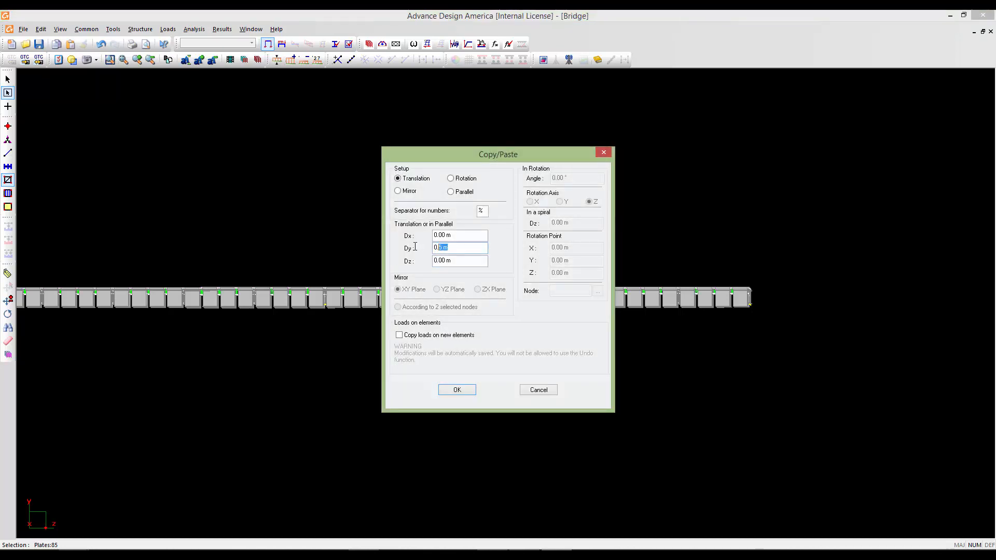
pyautogui.write('0')
pyautogui.press('Tab')
pyautogui.write('96')
pyautogui.click(446, 391)
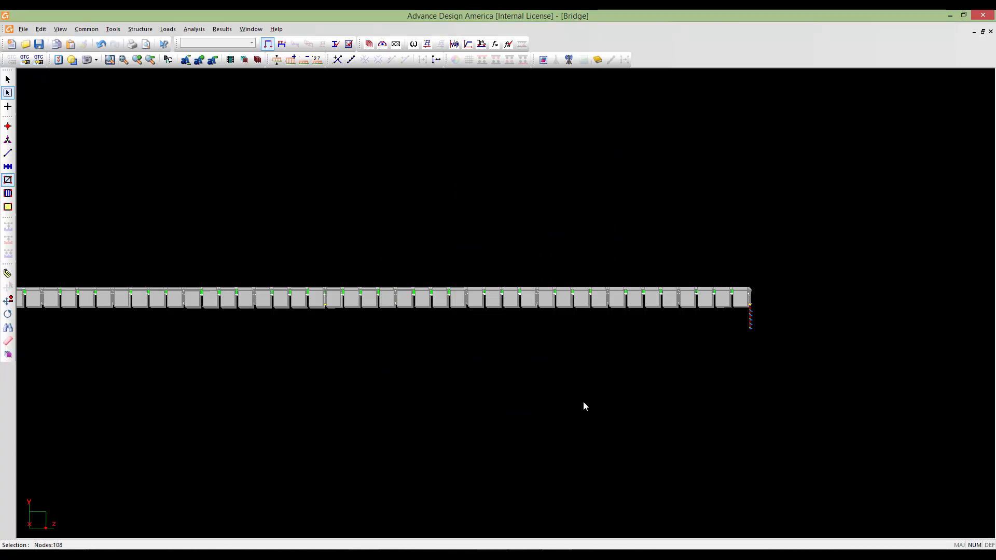
# - Examine the copied wall beneath the far end of the bridge and the direction of its plates' local axes
pyautogui.scroll(8, 751, 339)
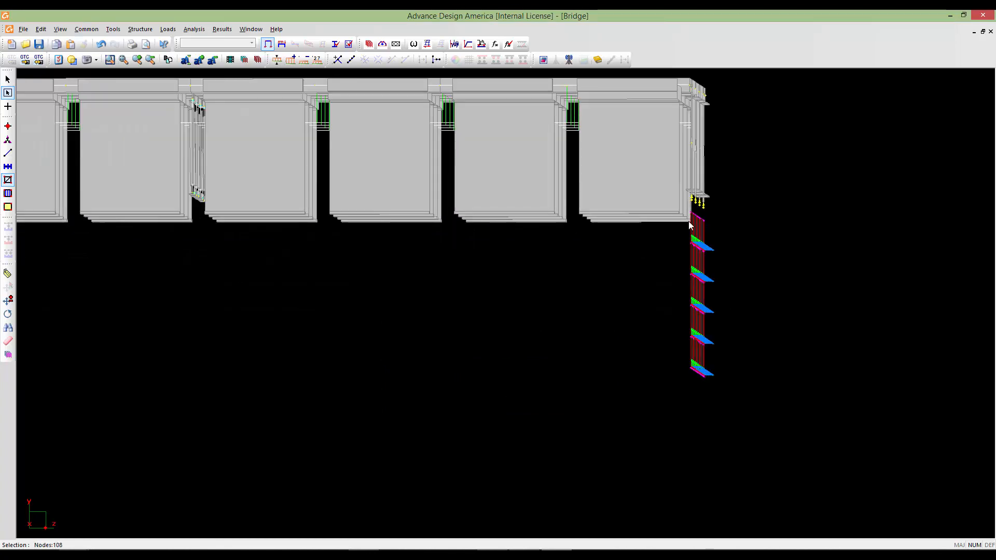
pyautogui.moveTo(734, 354); pyautogui.dragTo(959, 376, button='middle')
pyautogui.scroll(-8, 471, 415)
pyautogui.scroll(-1, 716, 378)
pyautogui.scroll(-2, 959, 377)
pyautogui.moveTo(171, 321); pyautogui.dragTo(21, 332, button='middle')
pyautogui.scroll(8, 435, 329)
pyautogui.scroll(-7, 435, 329)
pyautogui.moveTo(779, 306); pyautogui.dragTo(248, 306, button='middle')
pyautogui.moveTo(447, 316); pyautogui.dragTo(83, 319, button='middle')
pyautogui.moveTo(713, 366); pyautogui.dragTo(601, 379, button='middle')
pyautogui.scroll(2, 600, 379)
pyautogui.scroll(3, 600, 380)
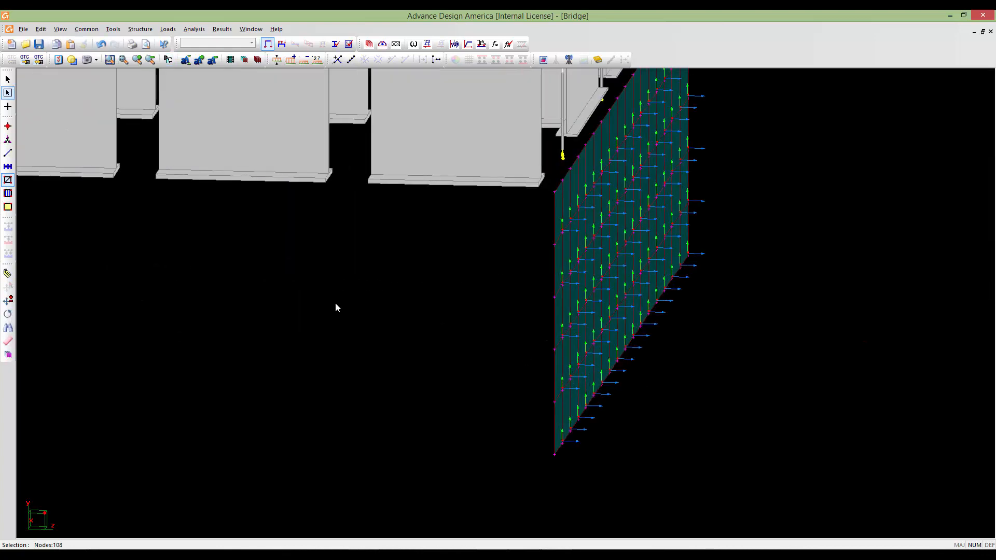
pyautogui.click(567, 320)
pyautogui.doubleClick(567, 321)
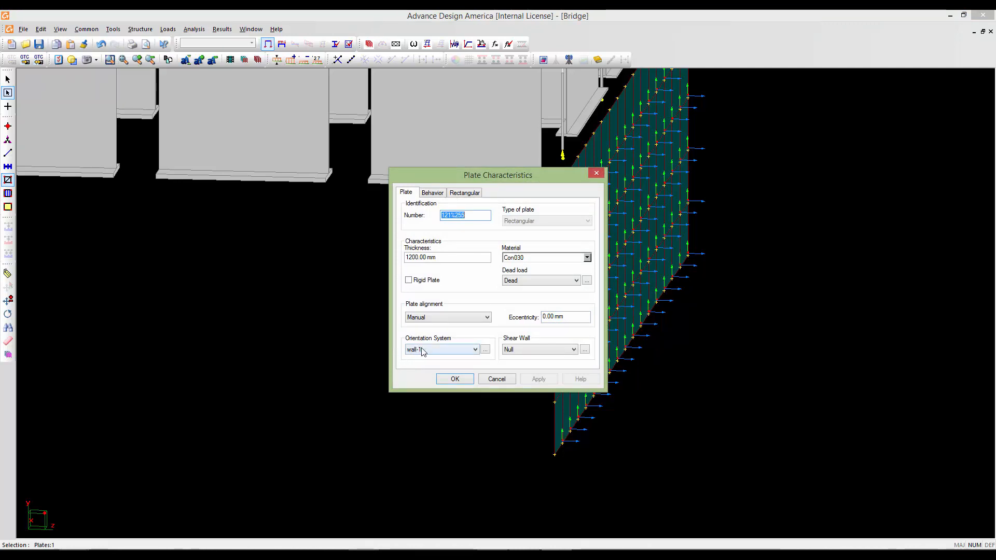
pyautogui.moveTo(489, 177); pyautogui.dragTo(362, 228)
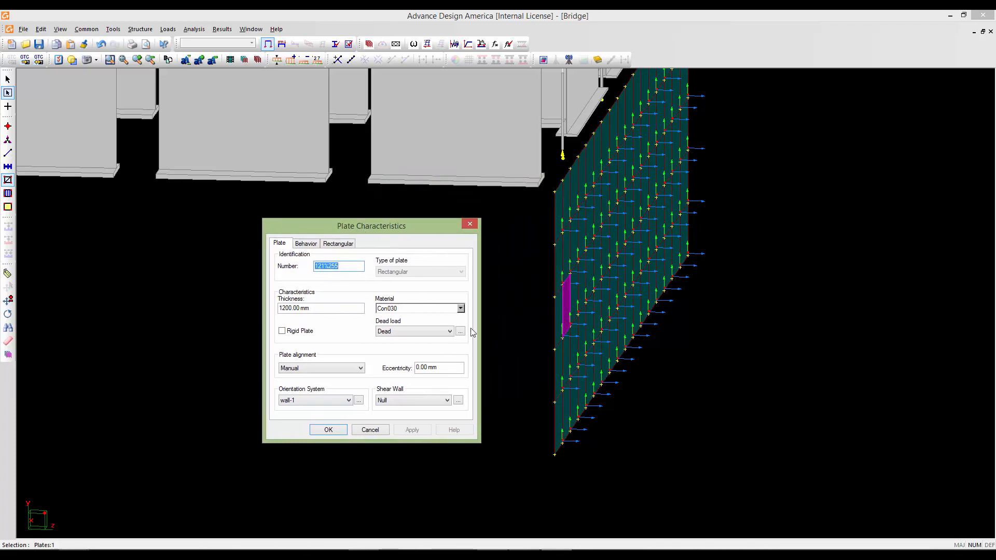
pyautogui.click(385, 431)
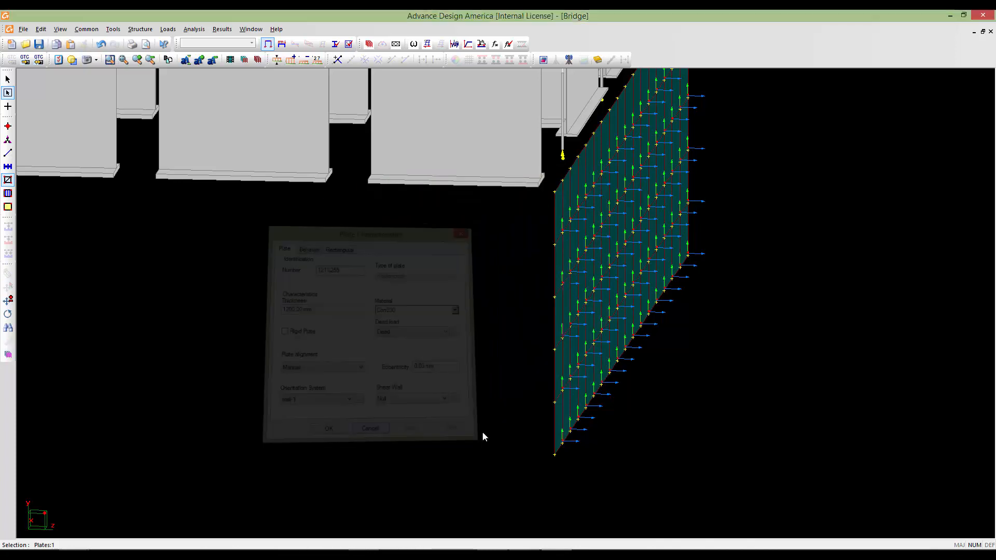
# - From the characteristics of the copied wall's lowest corner plate, add an orientation system named wall-2 with an x-Axis X component of -1.00
pyautogui.doubleClick(559, 430)
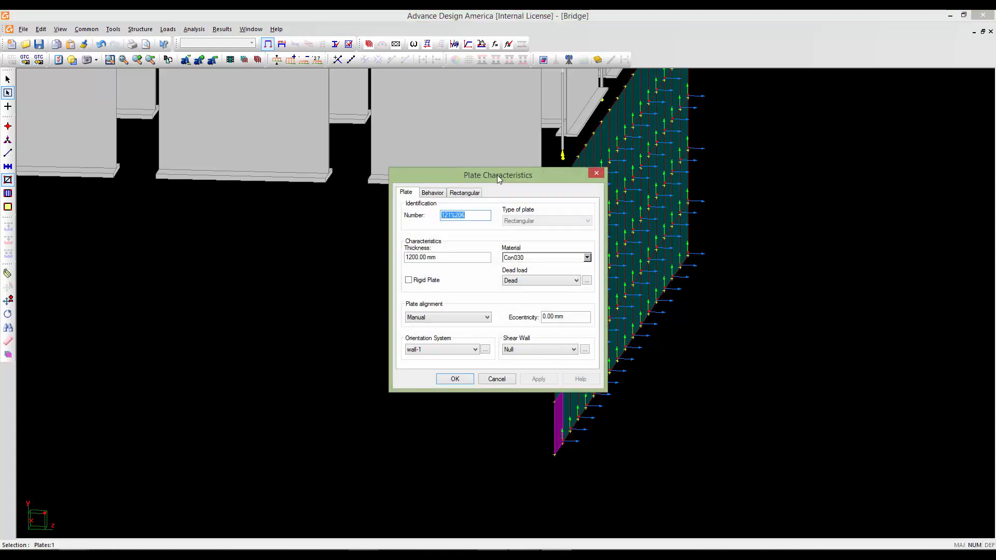
pyautogui.moveTo(495, 179); pyautogui.dragTo(286, 167)
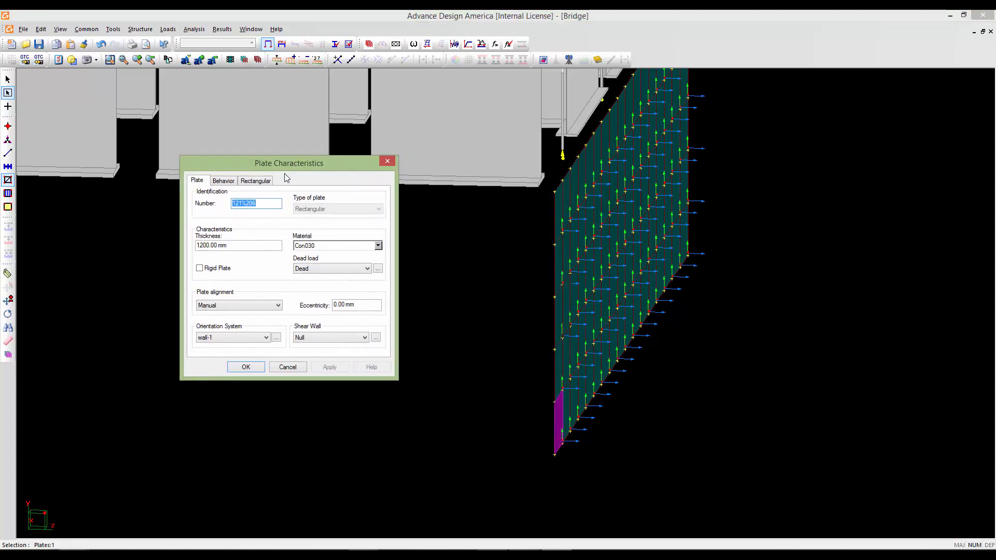
pyautogui.click(277, 339)
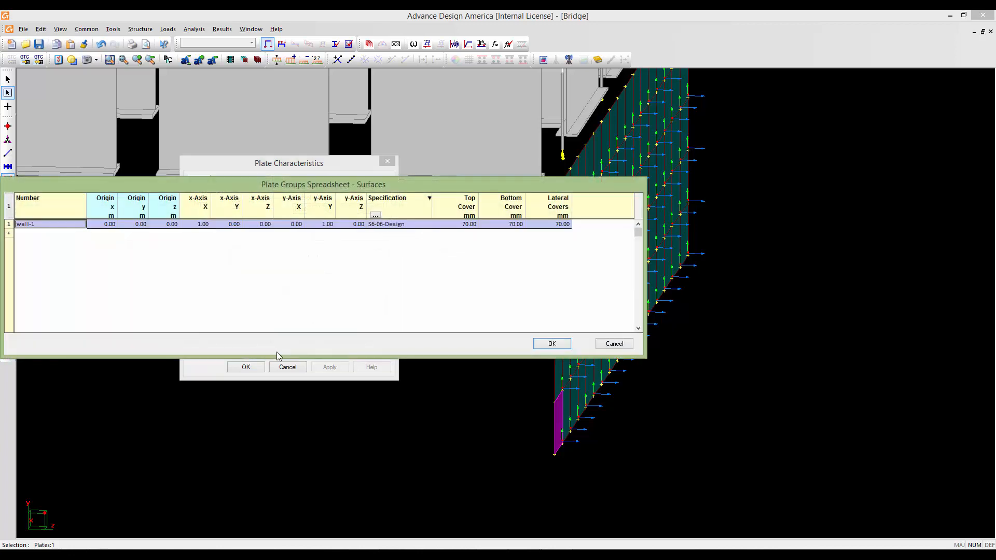
pyautogui.moveTo(244, 185); pyautogui.dragTo(373, 121)
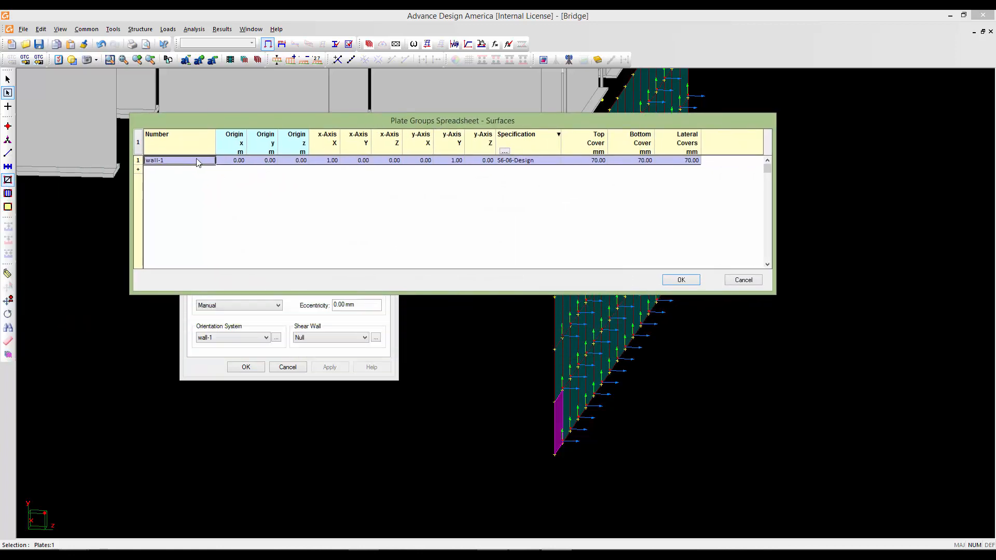
pyautogui.click(138, 170)
pyautogui.click(160, 168)
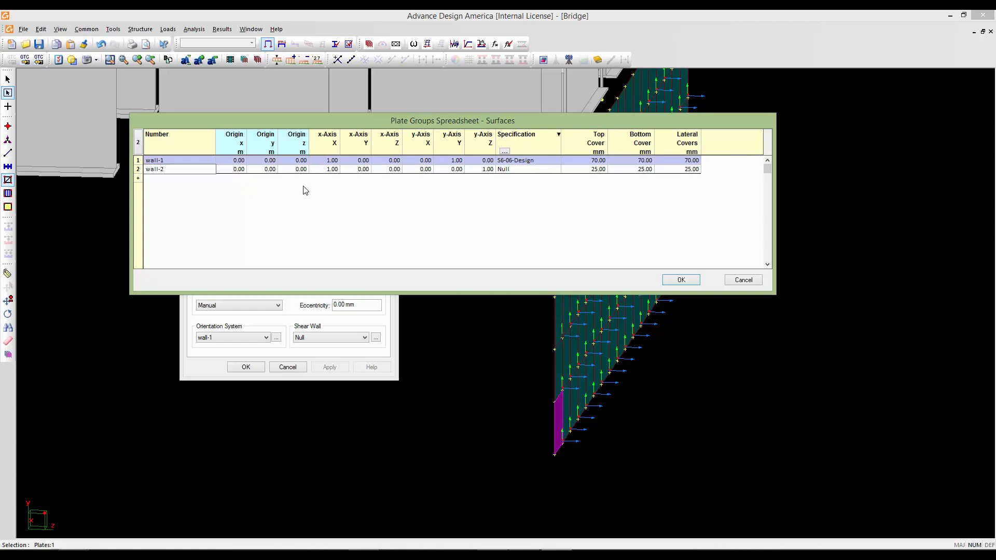
pyautogui.click(328, 170)
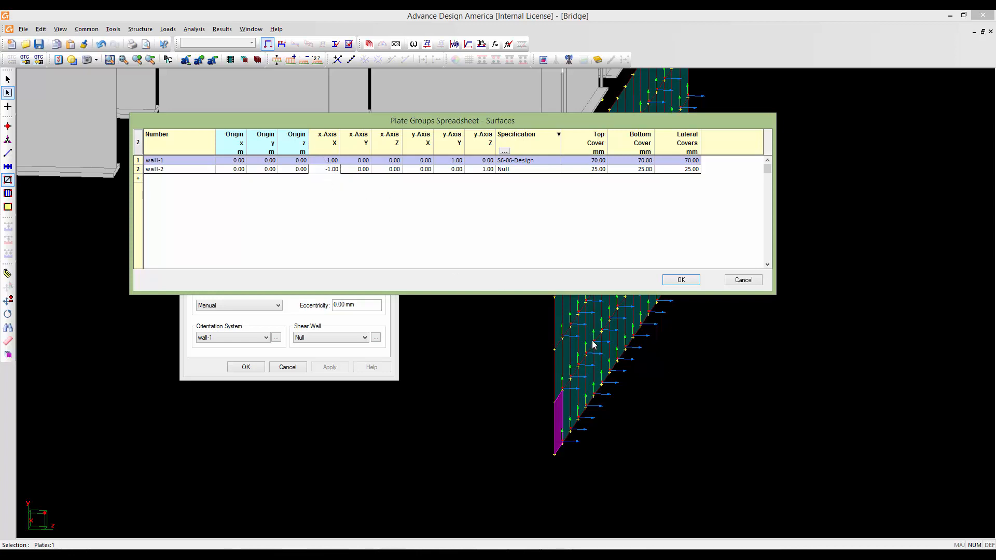
pyautogui.click(681, 280)
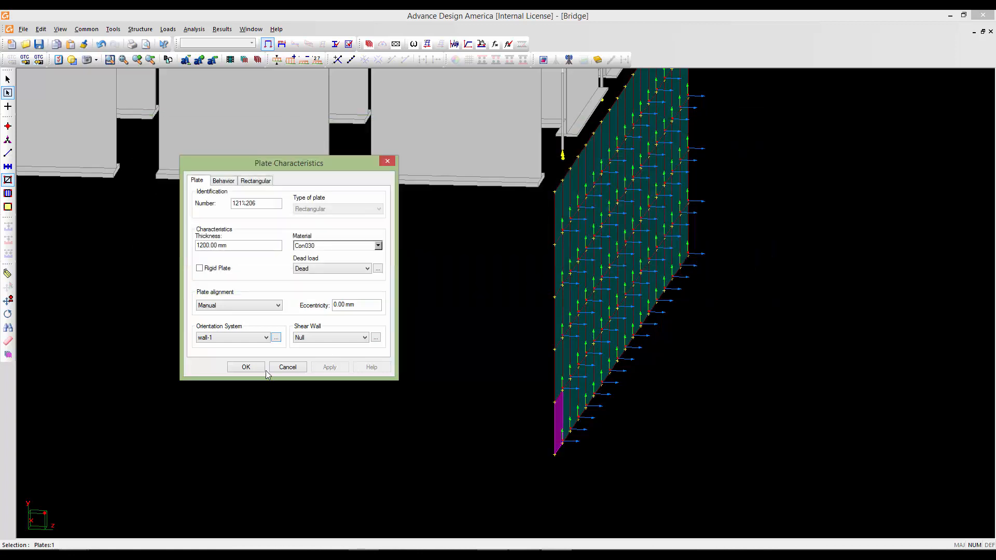
# - Assign the wall-2 orientation system to the lowest corner plate of the copied wall
pyautogui.click(266, 338)
pyautogui.click(218, 356)
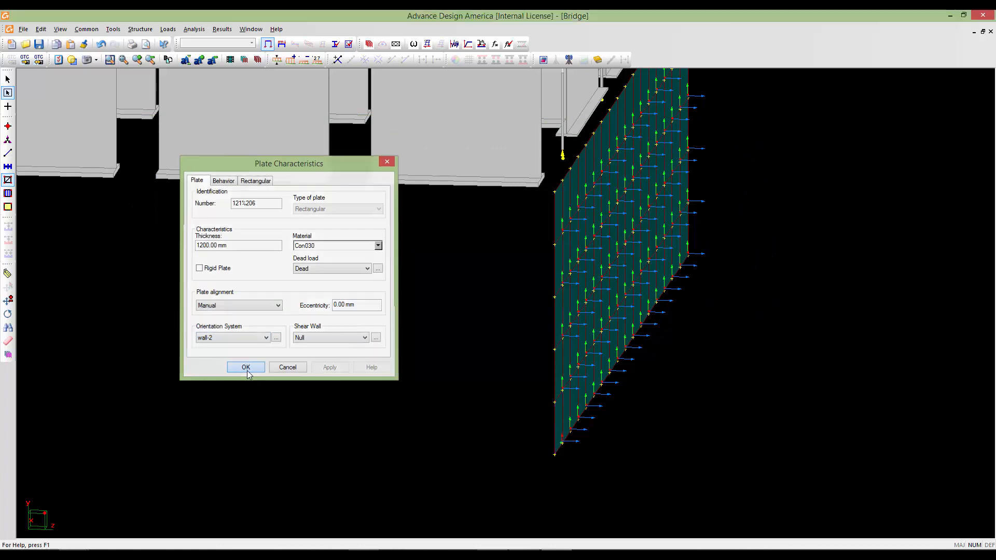
pyautogui.click(246, 367)
# - Select all plates of the copied wall and replace their orientation system with wall-2 in the plates spreadsheet
pyautogui.scroll(5, 515, 392)
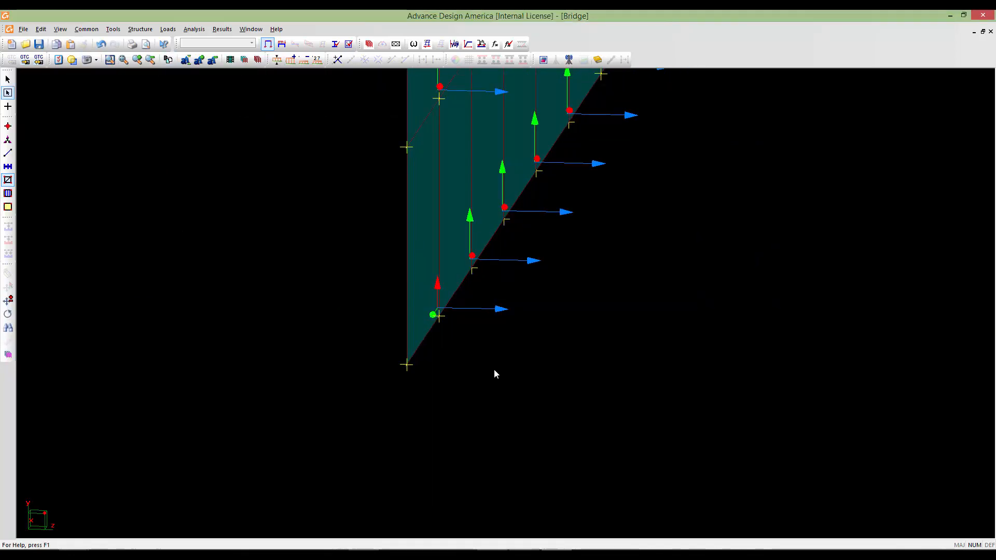
pyautogui.middleClick(496, 363)
pyautogui.moveTo(474, 384); pyautogui.dragTo(536, 459, button='middle')
pyautogui.scroll(8, 606, 366)
pyautogui.scroll(-1, 535, 458)
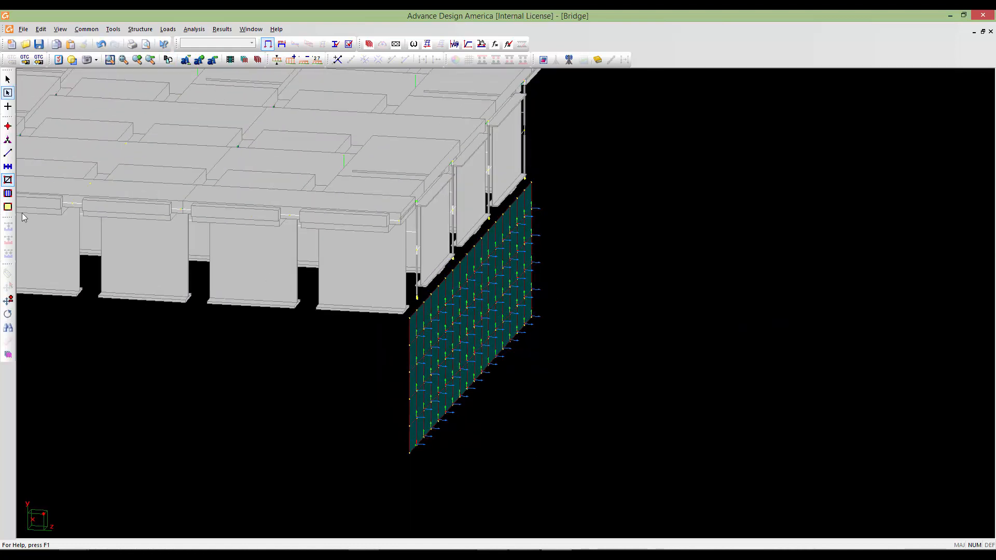
pyautogui.moveTo(681, 481); pyautogui.dragTo(275, 147)
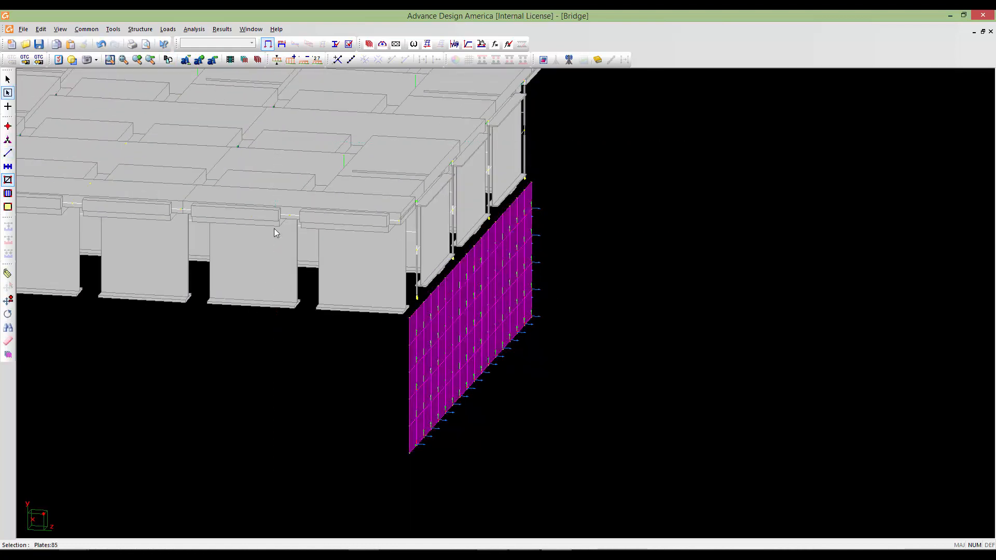
pyautogui.press('Return')
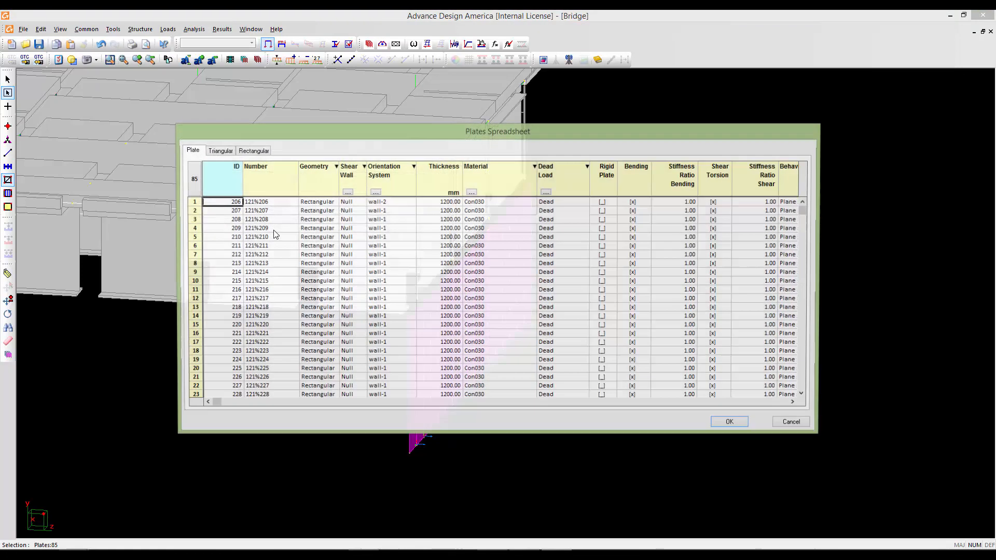
pyautogui.click(398, 179)
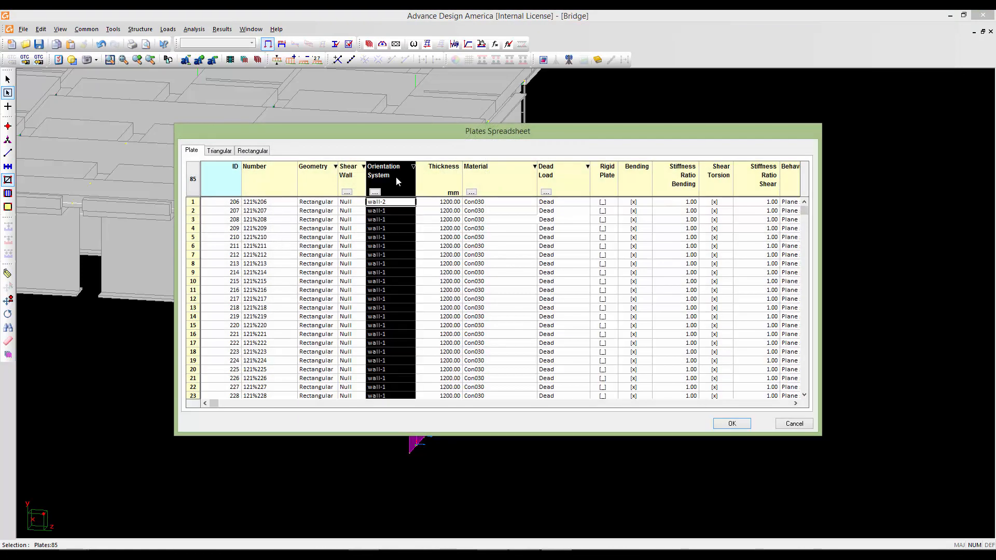
pyautogui.rightClick(393, 235)
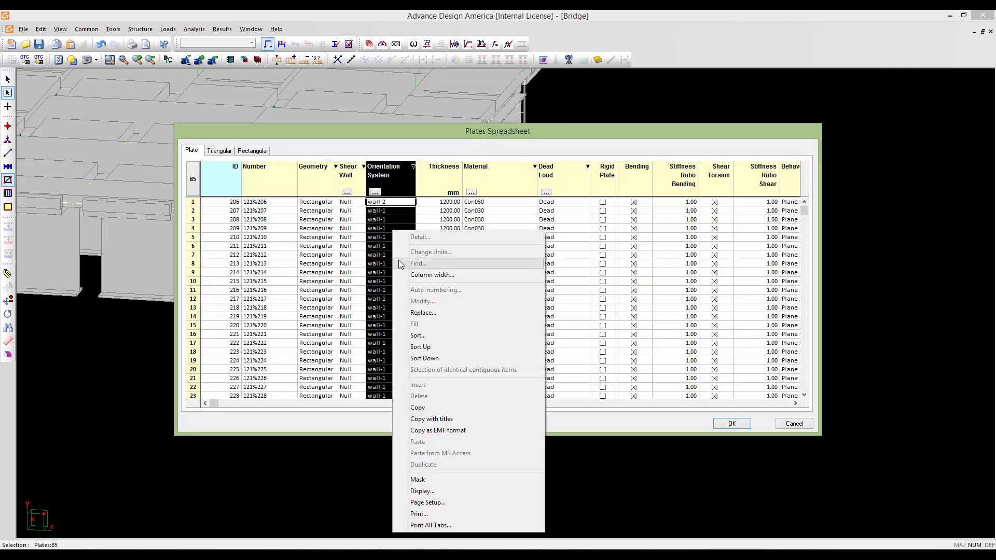
pyautogui.click(413, 314)
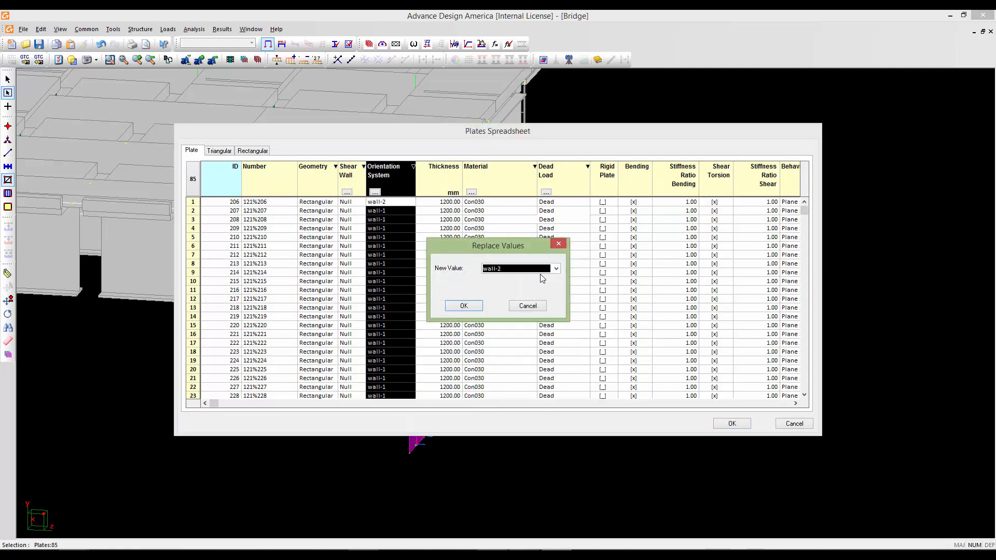
pyautogui.click(464, 306)
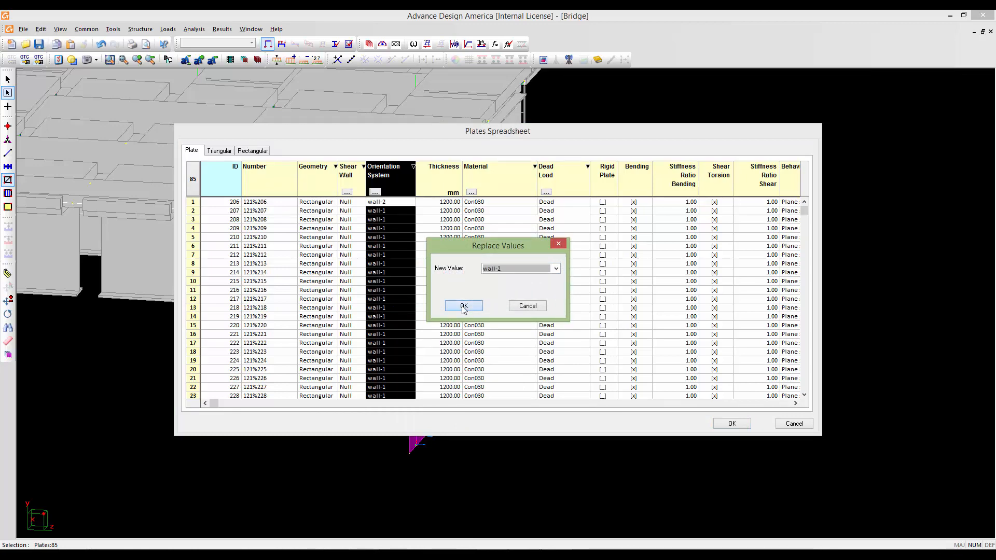
pyautogui.click(726, 427)
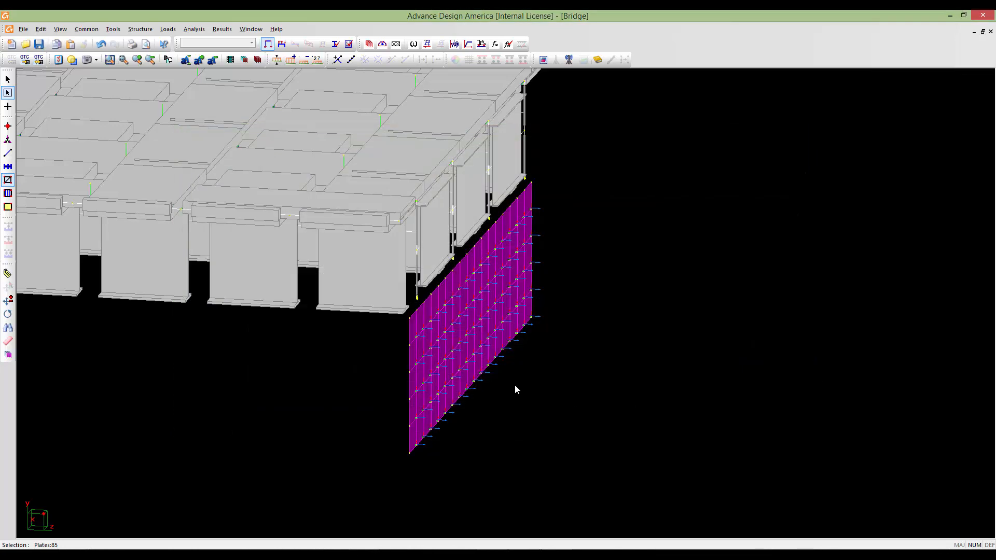
# - Clear the selection of the copied wall's plates and examine the direction of their local axes
pyautogui.moveTo(502, 382); pyautogui.dragTo(528, 381, button='middle')
pyautogui.scroll(3, 529, 382)
pyautogui.scroll(-4, 490, 425)
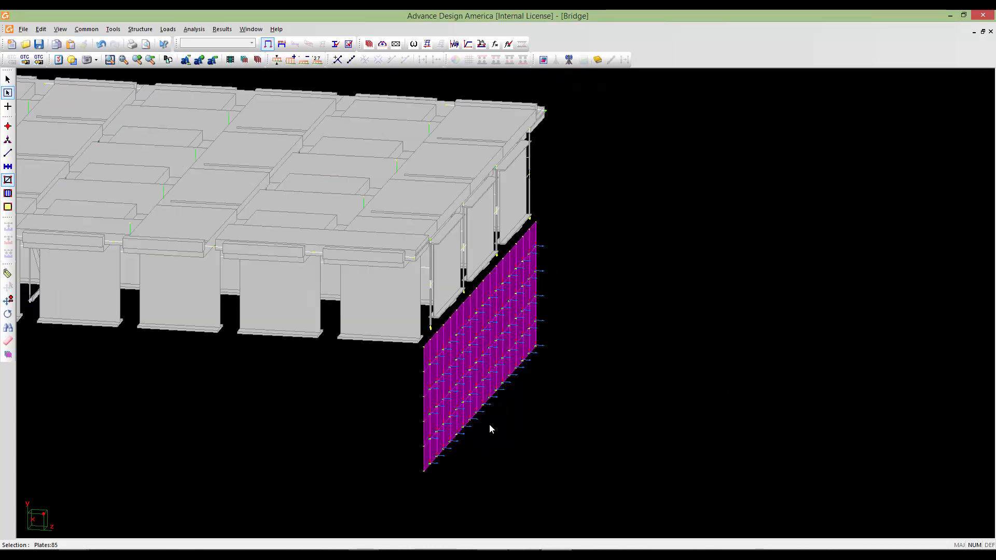
pyautogui.click(490, 424)
pyautogui.scroll(2, 524, 385)
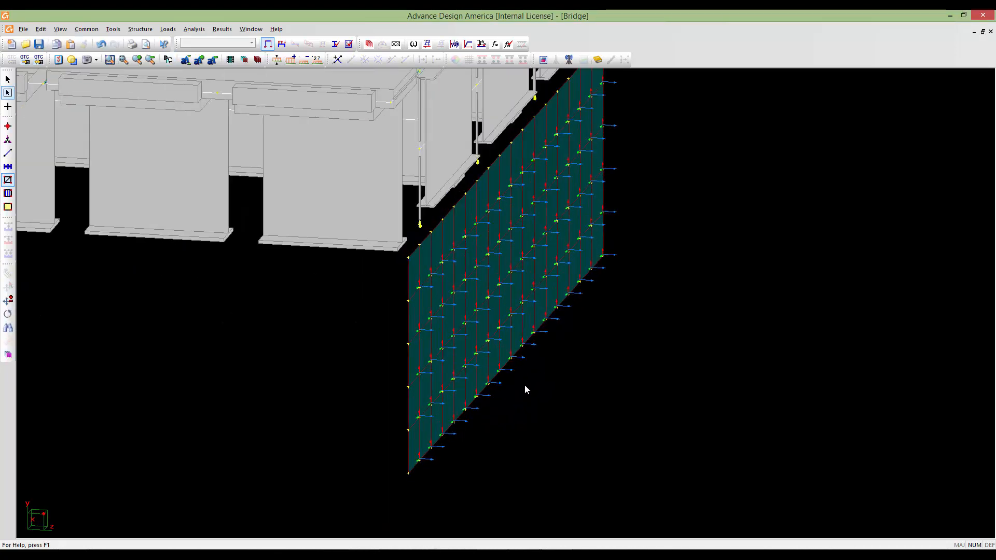
# - Switch the display of the plates' local axis systems off and back on in the view options
pyautogui.doubleClick(525, 385)
pyautogui.click(456, 185)
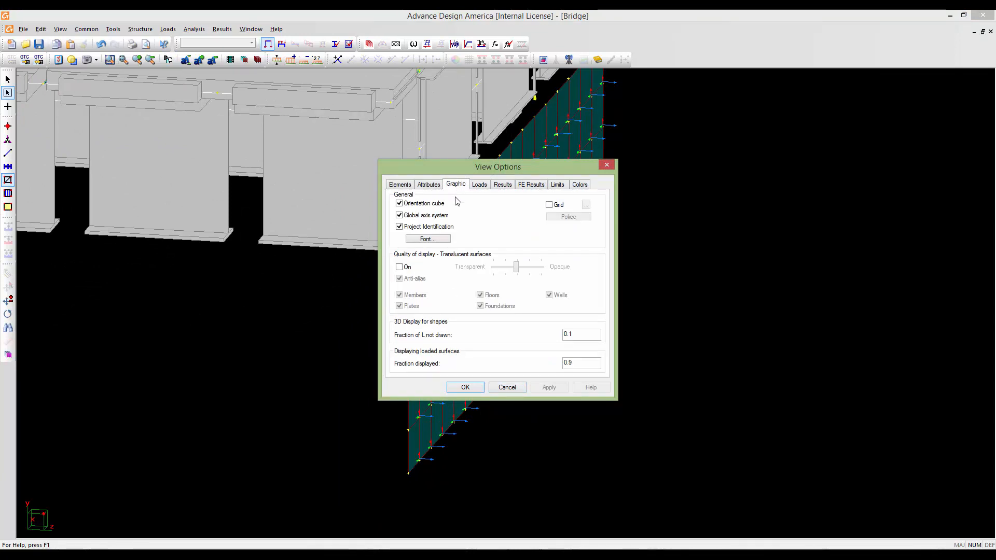
pyautogui.click(440, 186)
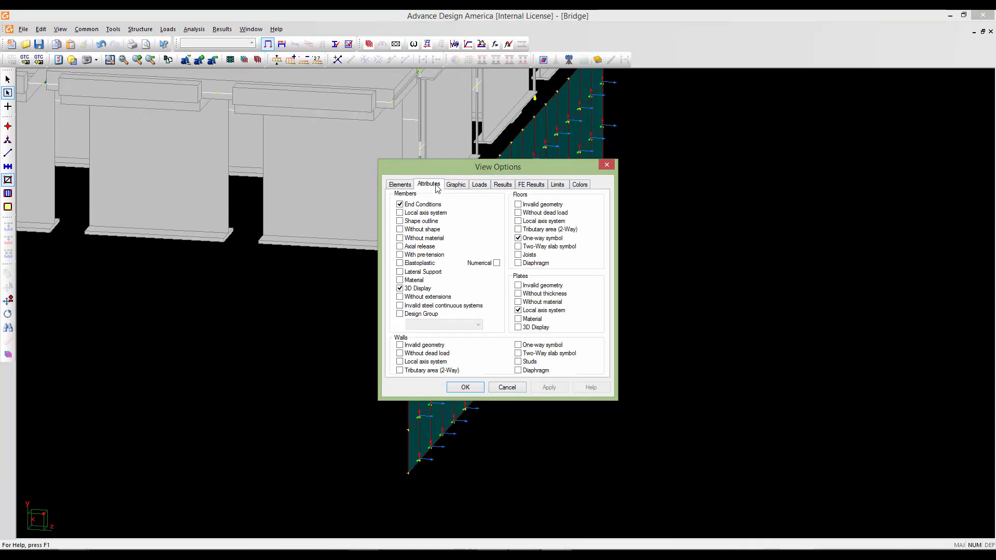
pyautogui.click(519, 311)
pyautogui.click(549, 389)
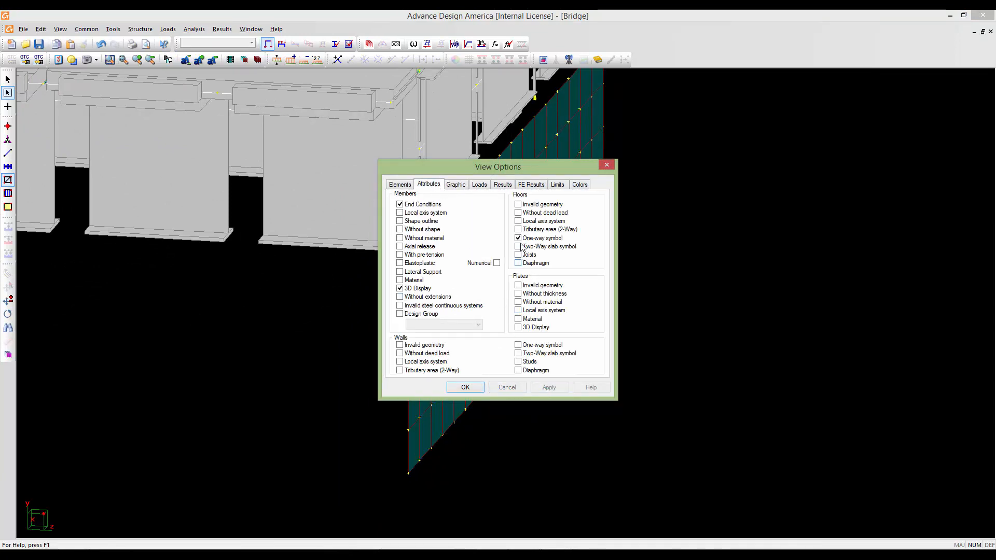
pyautogui.click(518, 311)
pyautogui.click(478, 387)
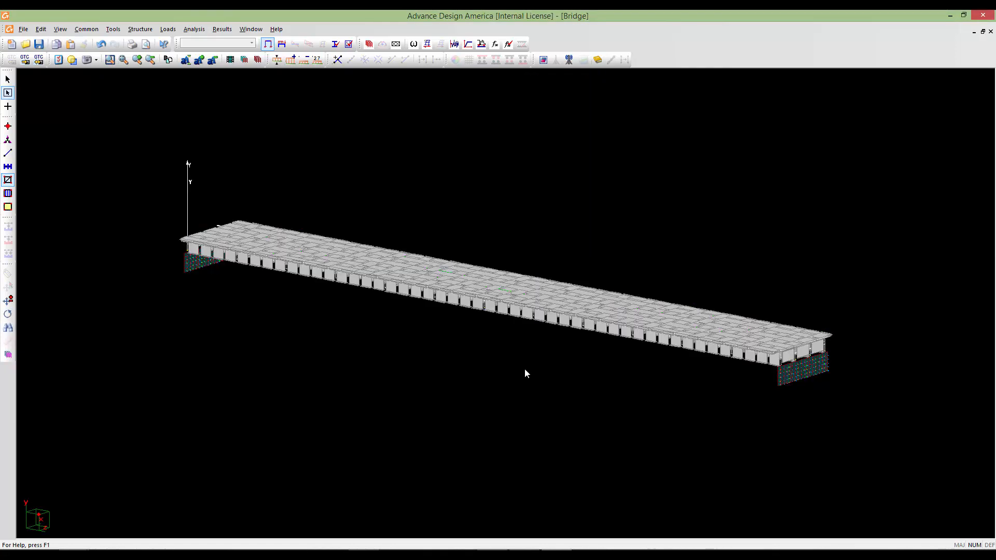
# - From the characteristics of the copied wall's lowest corner plate, set the wall-2 orientation system's y-Axis Y component to 1.00 and y-Axis Z to 0
pyautogui.moveTo(519, 371); pyautogui.dragTo(481, 368, button='middle')
pyautogui.scroll(5, 581, 362)
pyautogui.moveTo(818, 358); pyautogui.dragTo(647, 354, button='middle')
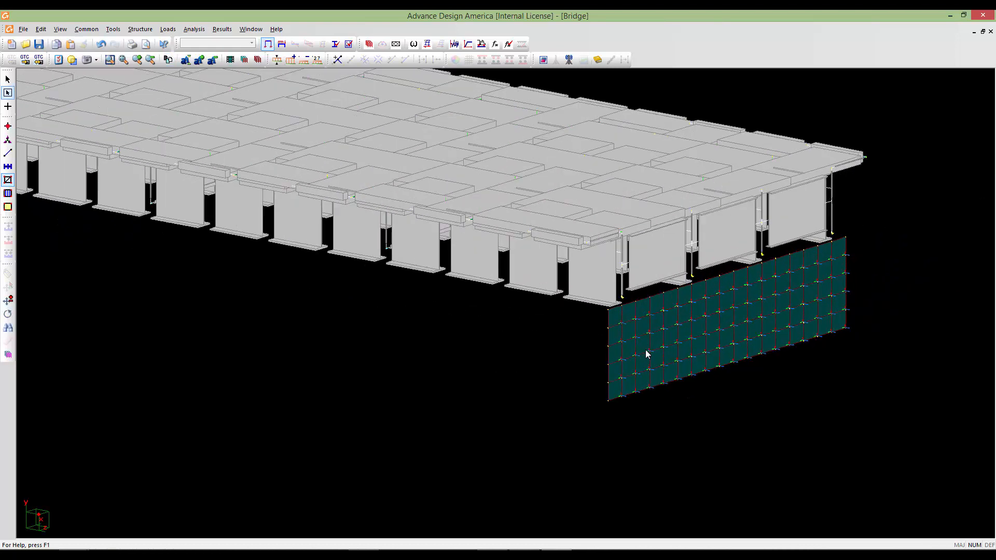
pyautogui.scroll(4, 646, 355)
pyautogui.scroll(2, 647, 356)
pyautogui.moveTo(629, 386); pyautogui.dragTo(626, 294, button='middle')
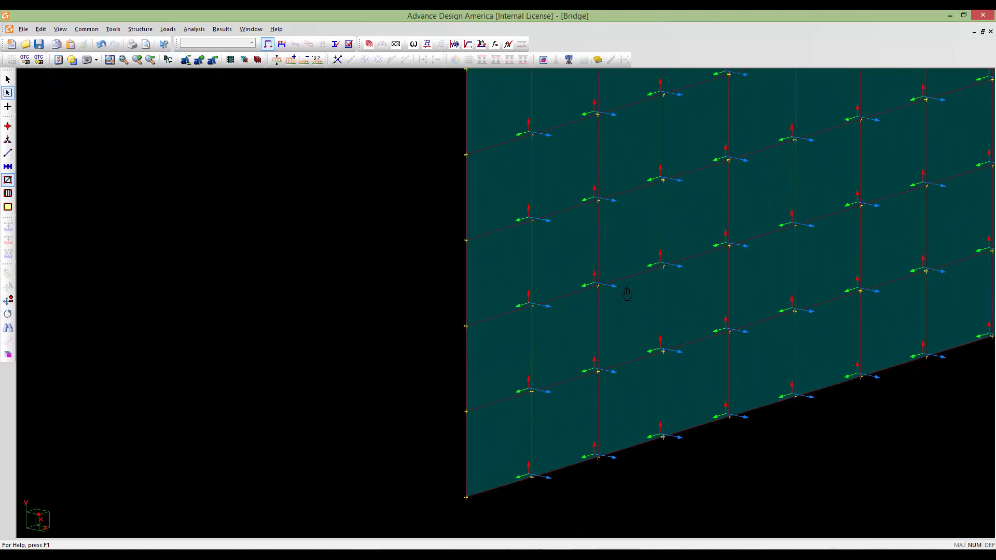
pyautogui.moveTo(548, 394); pyautogui.dragTo(530, 269, button='middle')
pyautogui.scroll(4, 528, 296)
pyautogui.moveTo(527, 317); pyautogui.dragTo(537, 307, button='middle')
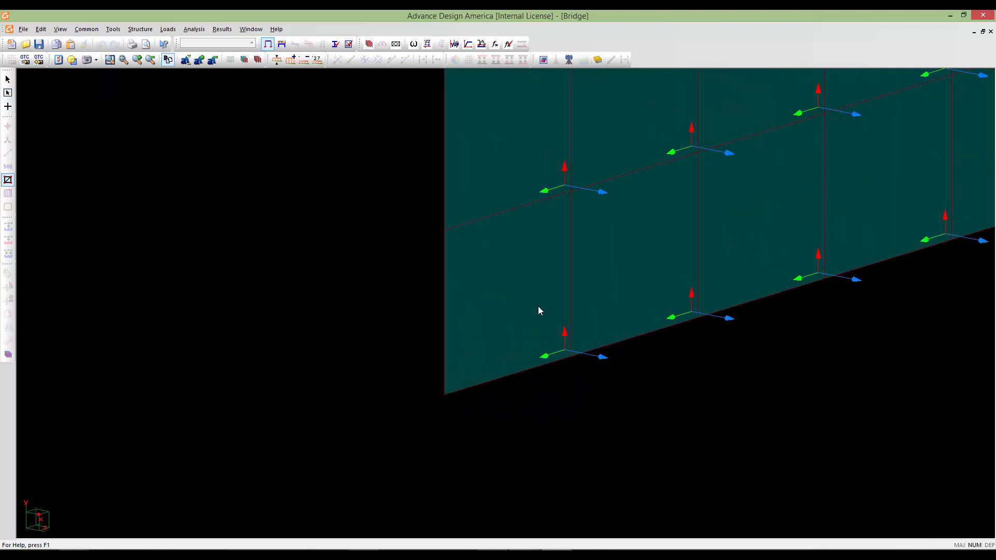
pyautogui.click(537, 311)
pyautogui.doubleClick(537, 315)
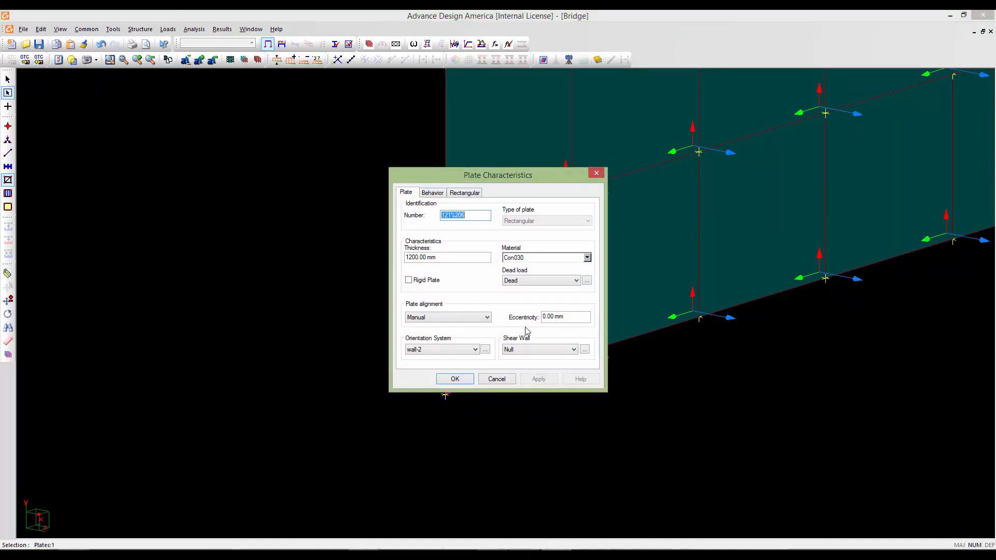
pyautogui.click(478, 350)
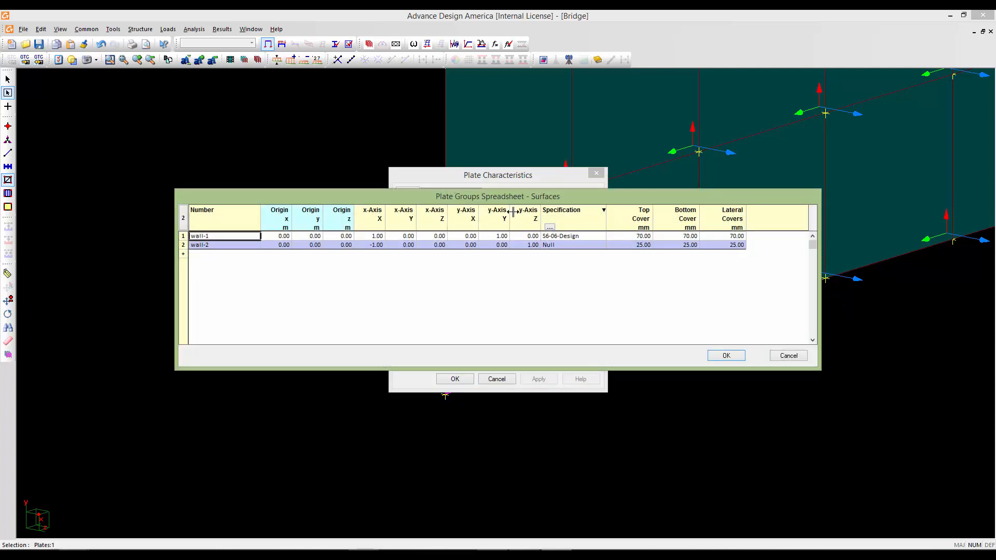
pyautogui.click(504, 245)
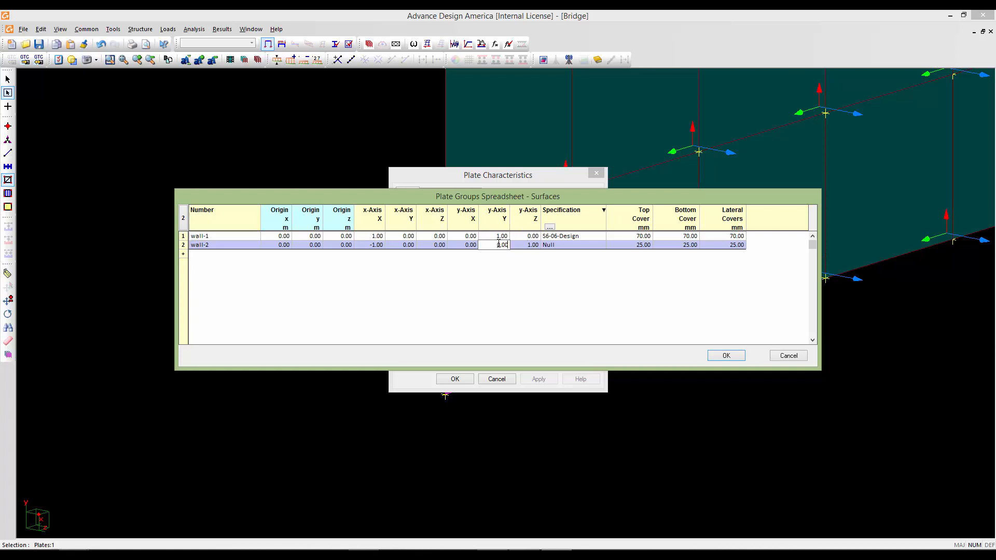
pyautogui.write('1')
pyautogui.press('Tab')
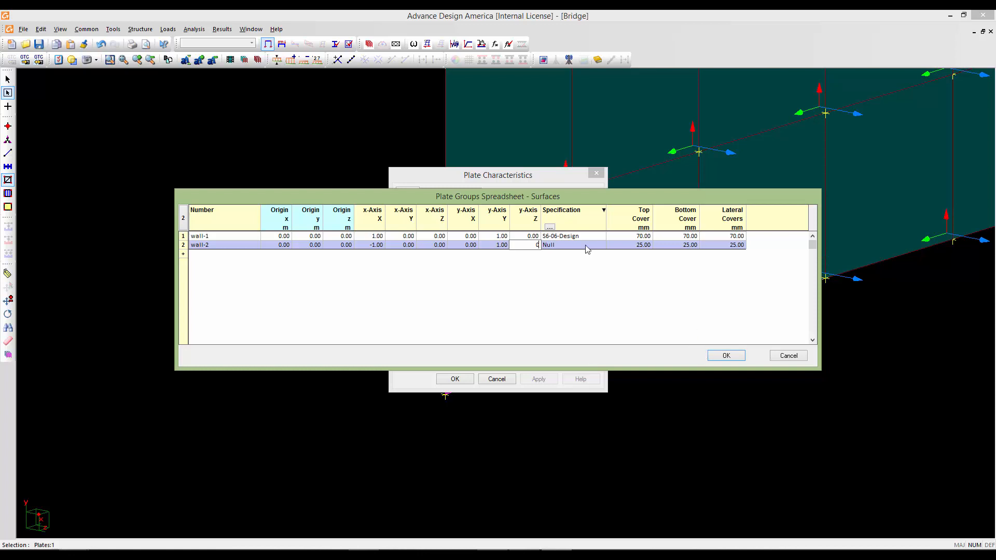
# - Set the wall-2 orientation system's specification to S6-06-Design and its top, bottom and lateral covers to 70 mm
pyautogui.click(569, 247)
pyautogui.click(570, 247)
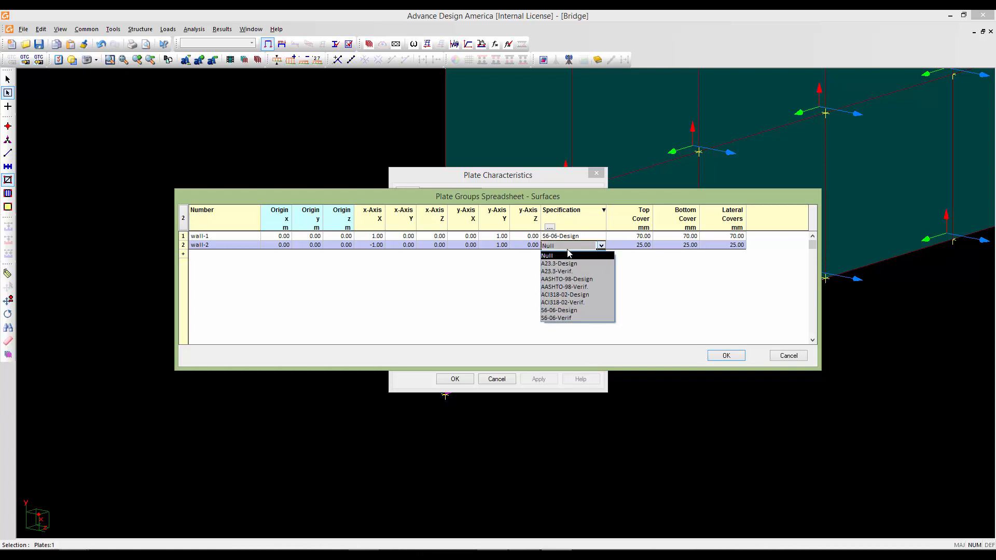
pyautogui.click(570, 311)
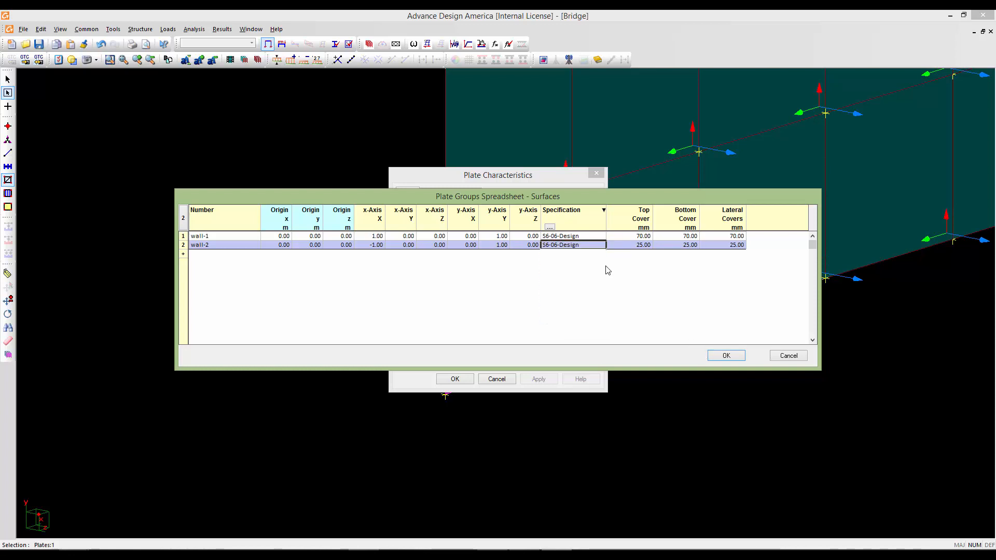
pyautogui.click(639, 248)
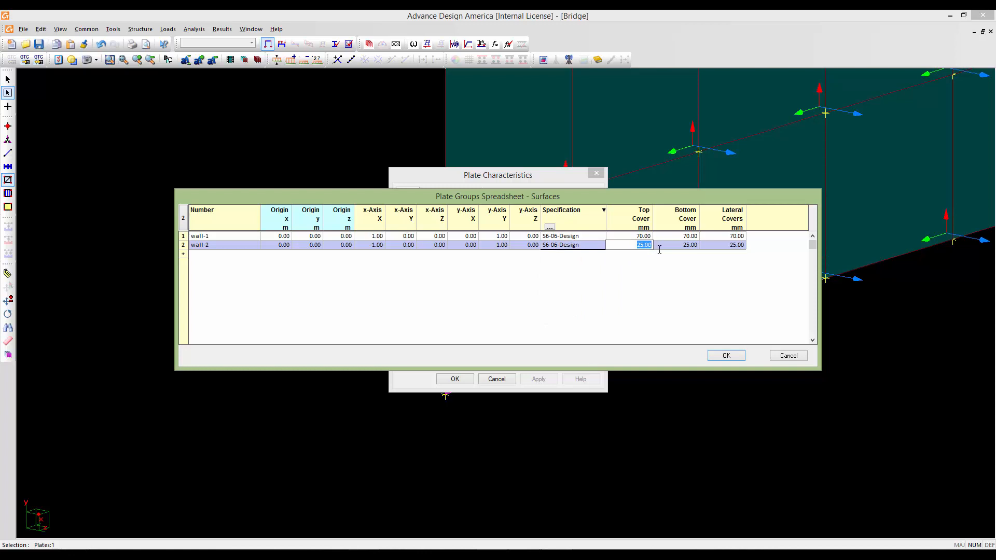
pyautogui.write('70')
pyautogui.click(691, 248)
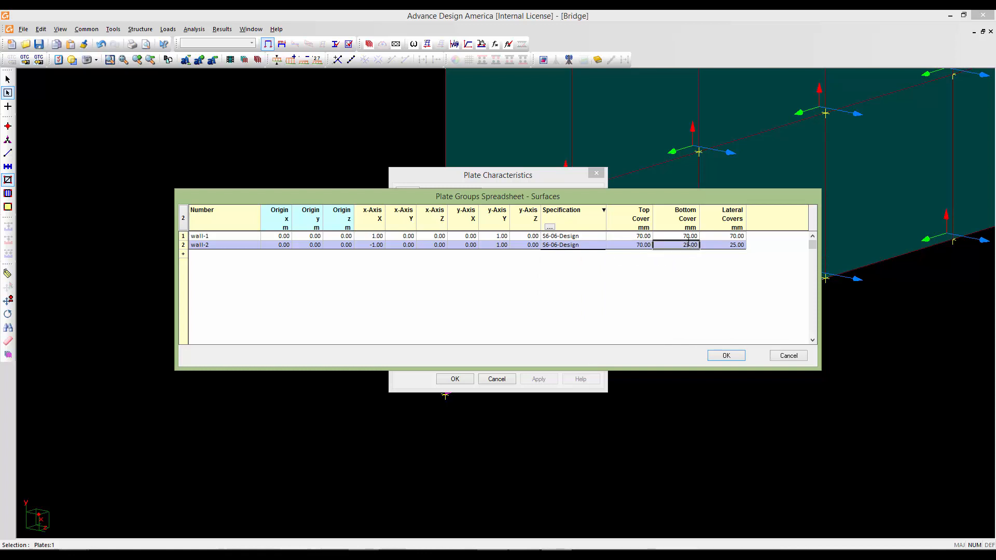
pyautogui.write('70')
pyautogui.click(710, 245)
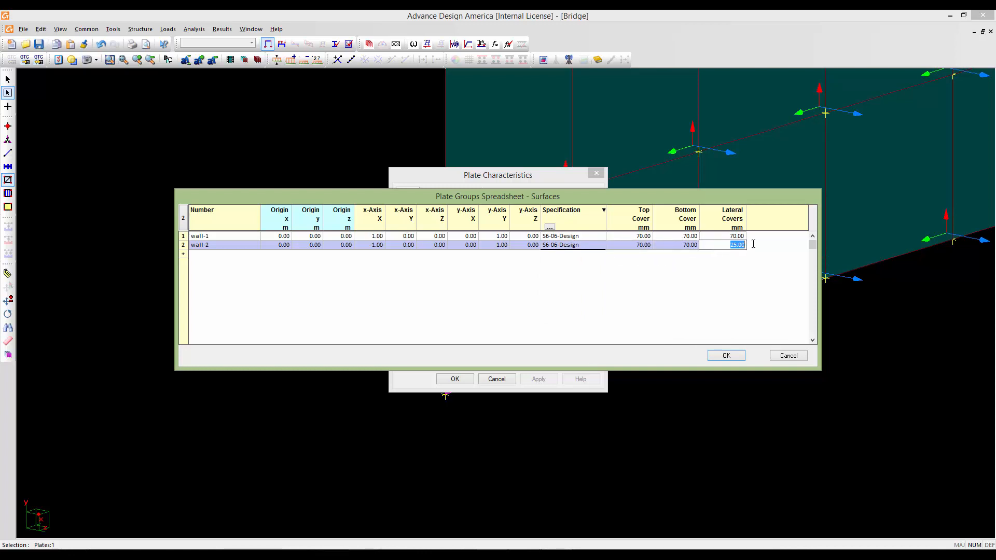
pyautogui.write('70')
pyautogui.click(715, 355)
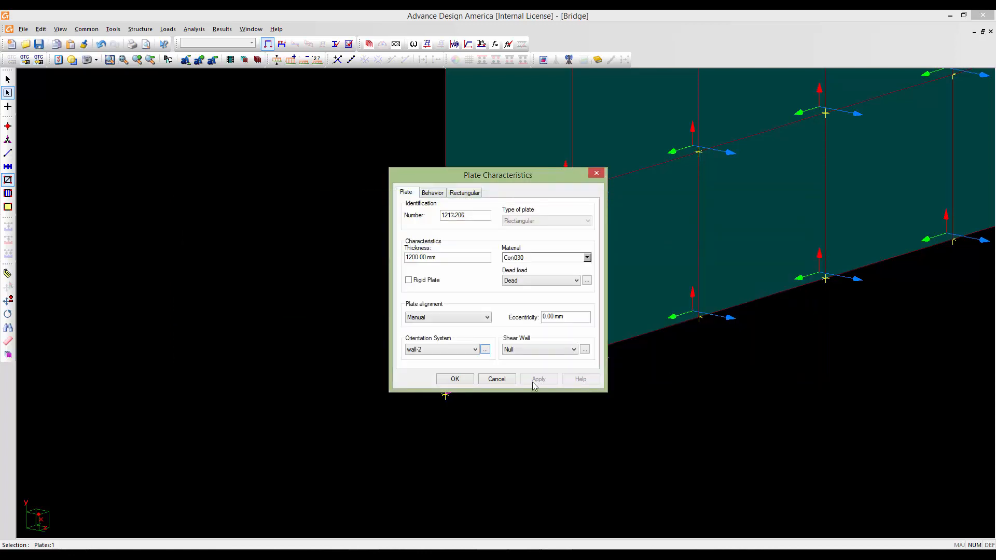
pyautogui.click(454, 379)
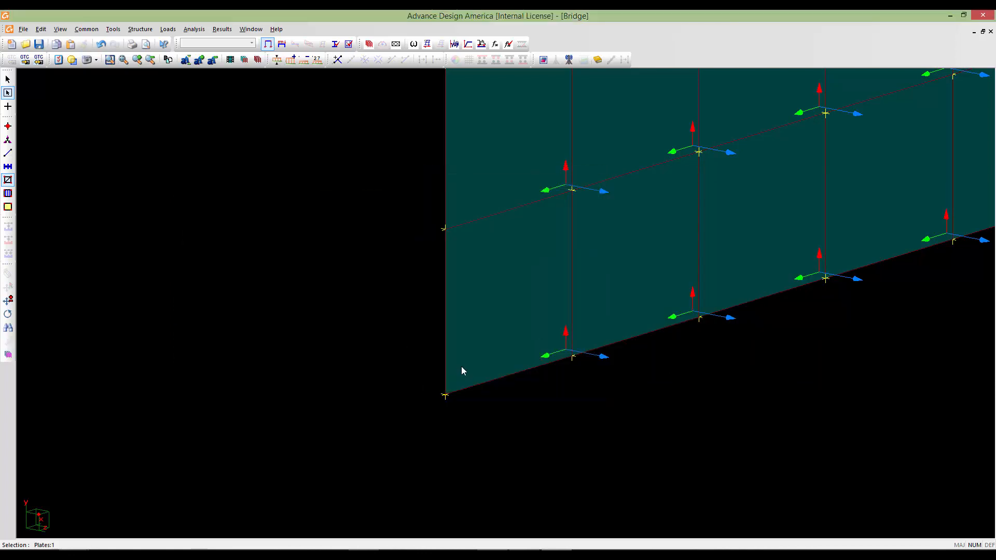
# - Select every plate of the copied wall and reapply the wall-2 orientation system to them in the plates spreadsheet
pyautogui.scroll(-6, 461, 367)
pyautogui.click(561, 282)
pyautogui.moveTo(562, 283); pyautogui.dragTo(523, 343, button='middle')
pyautogui.scroll(-1, 523, 343)
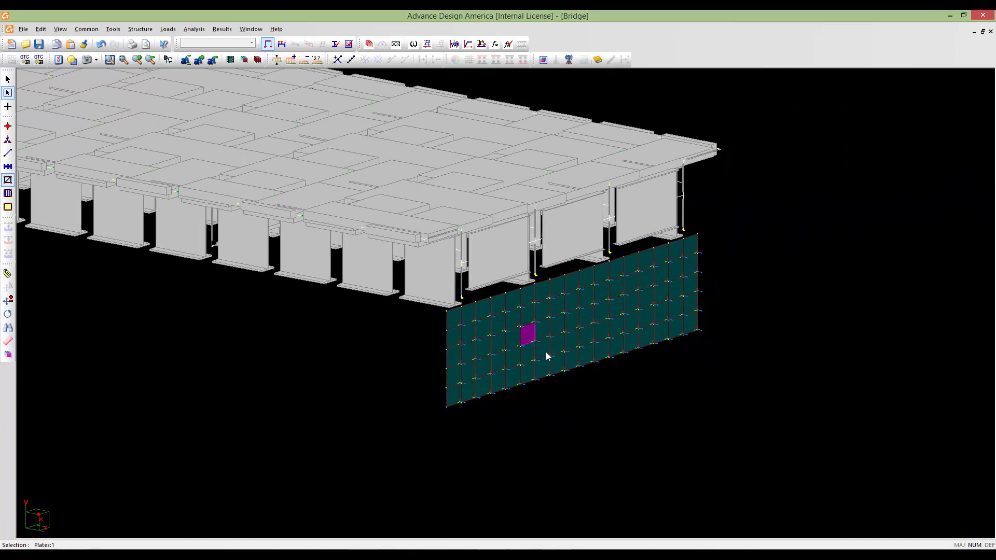
pyautogui.moveTo(471, 244); pyautogui.dragTo(382, 216)
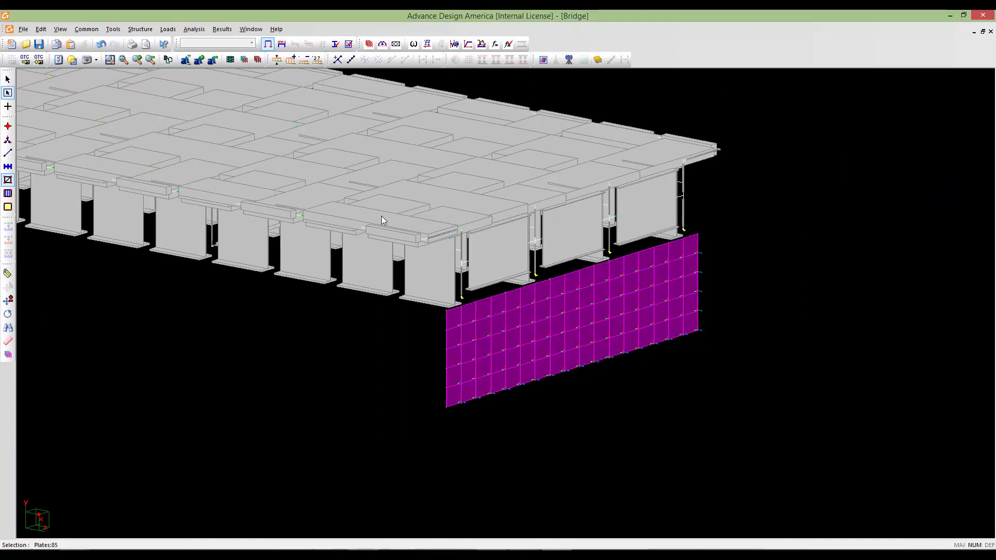
pyautogui.doubleClick(381, 216)
pyautogui.click(384, 186)
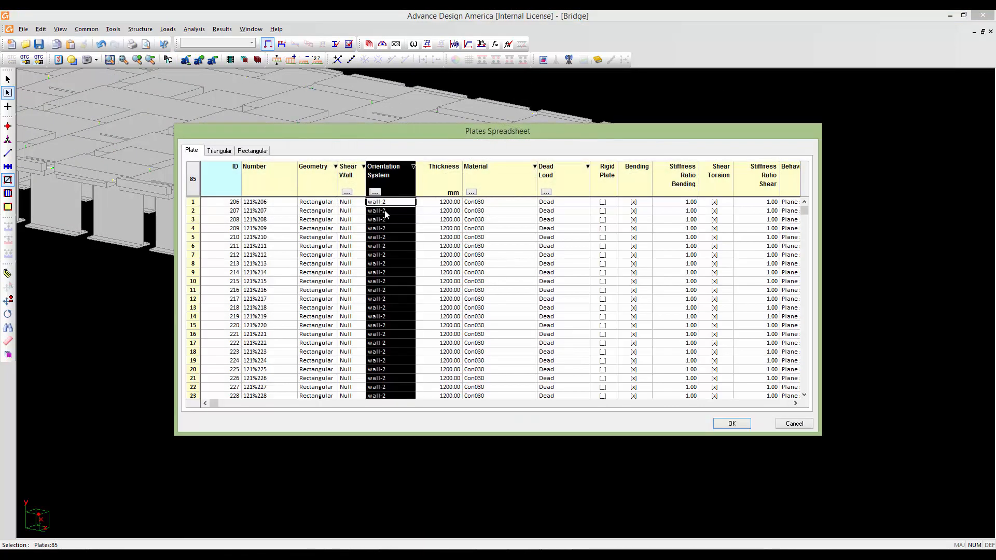
pyautogui.rightClick(385, 211)
pyautogui.click(415, 293)
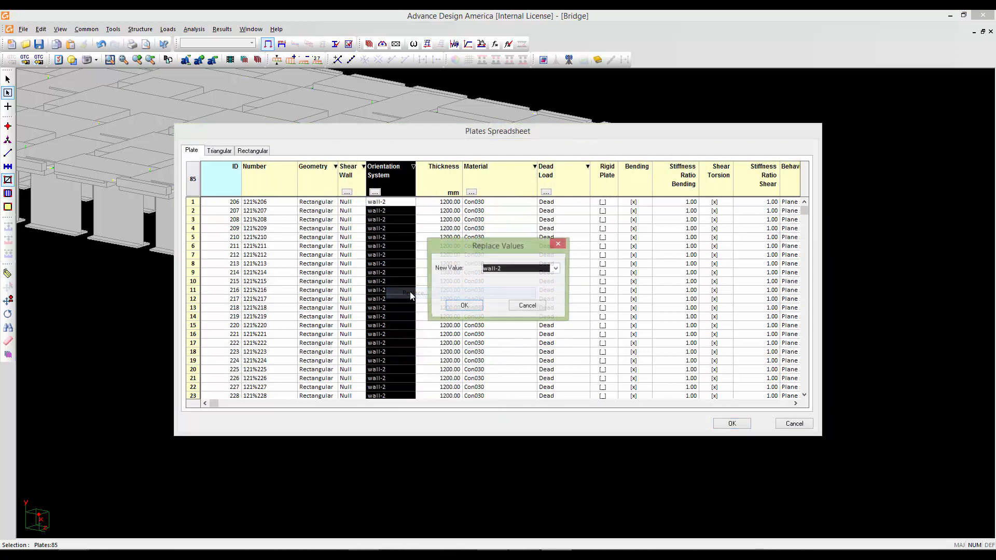
pyautogui.click(496, 268)
pyautogui.click(494, 289)
pyautogui.click(497, 272)
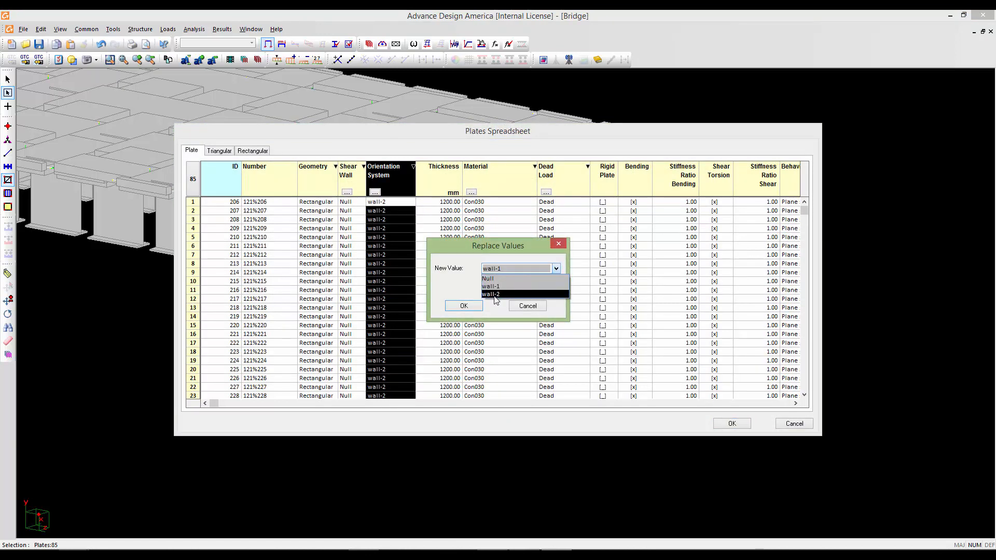
pyautogui.click(493, 295)
pyautogui.click(464, 306)
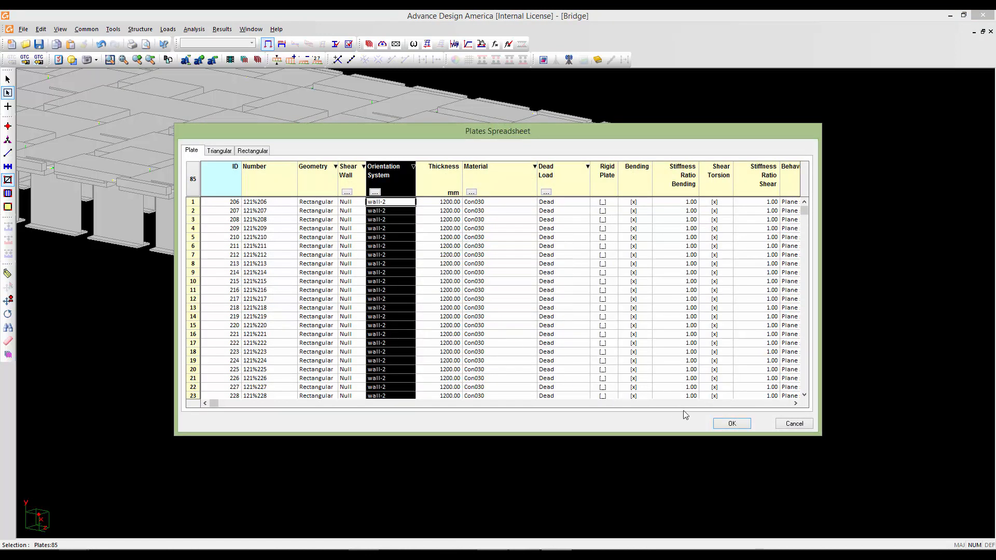
pyautogui.click(721, 424)
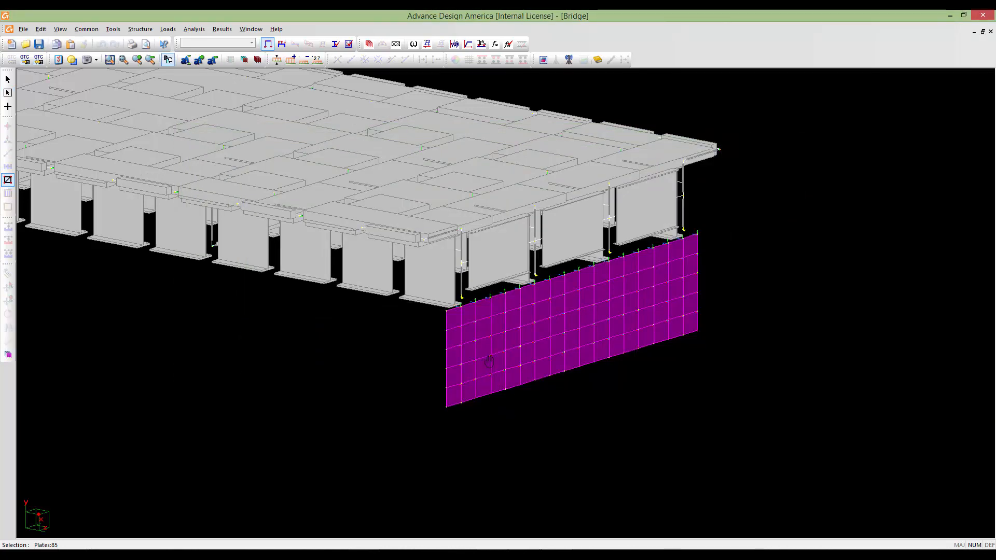
# - Clear the plate selection and examine the direction of the copied wall's local axes from several angles
pyautogui.scroll(3, 477, 373)
pyautogui.click(474, 373)
pyautogui.scroll(-5, 466, 347)
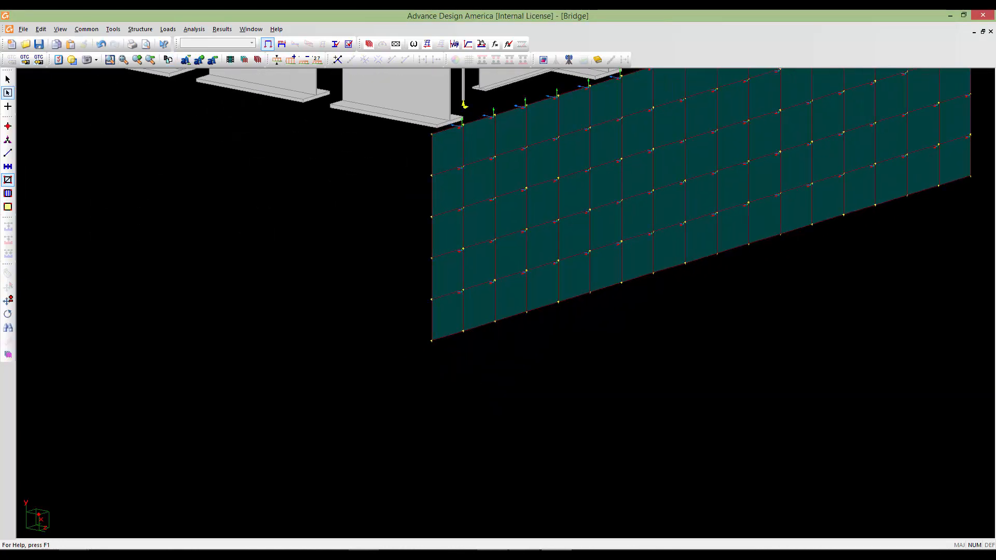
pyautogui.scroll(3, 731, 313)
pyautogui.scroll(8, 624, 295)
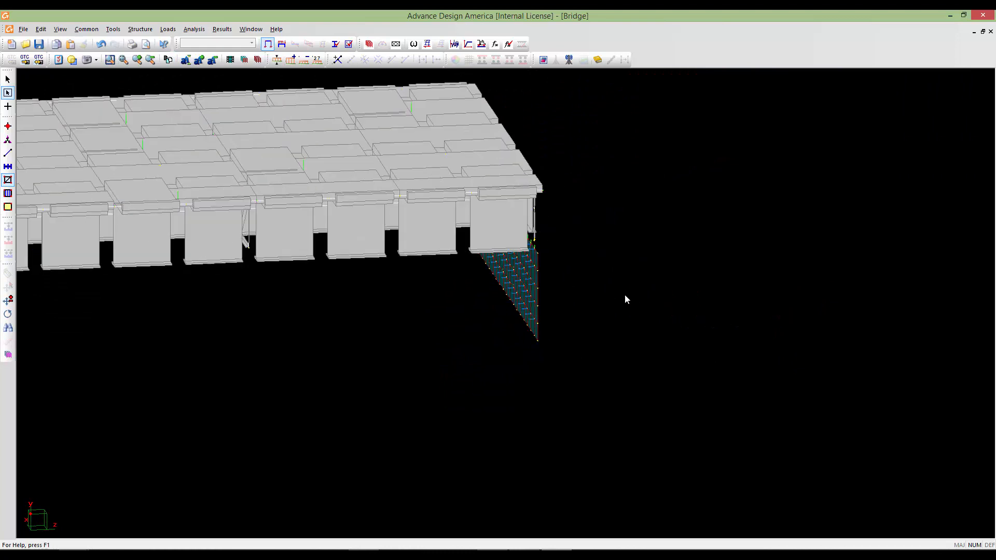
pyautogui.moveTo(499, 311); pyautogui.dragTo(610, 284, button='middle')
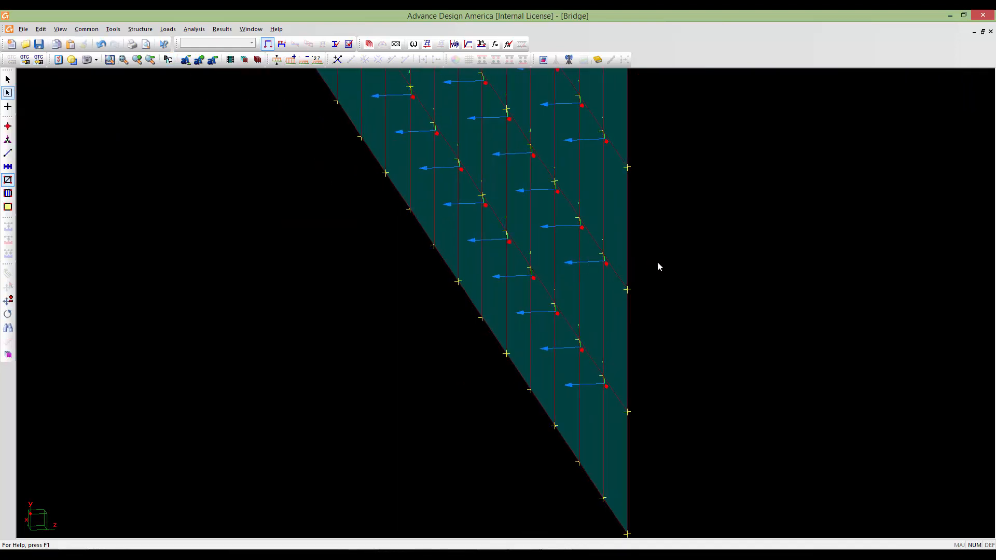
pyautogui.scroll(-6, 590, 271)
pyautogui.moveTo(203, 312); pyautogui.dragTo(630, 285, button='middle')
pyautogui.scroll(-5, 629, 289)
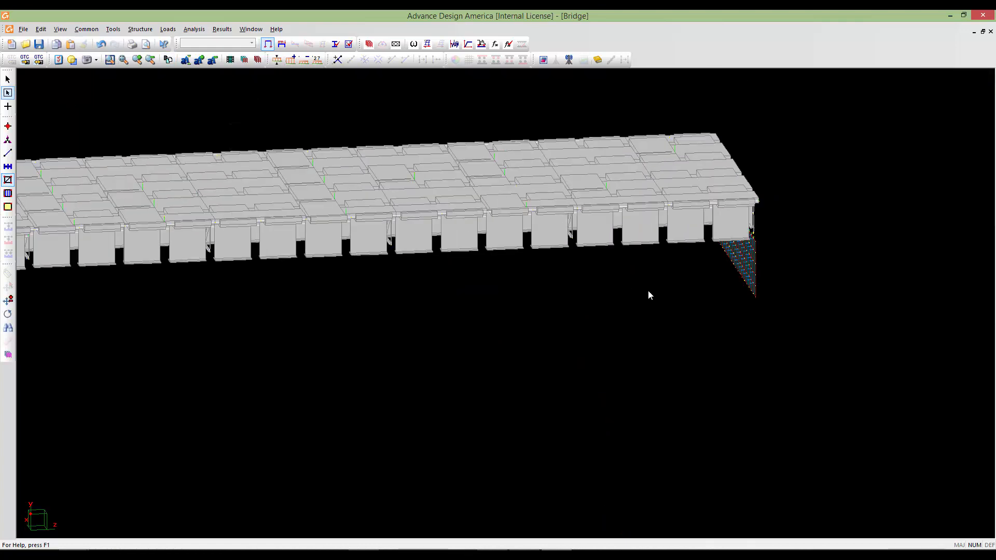
pyautogui.scroll(8, 678, 301)
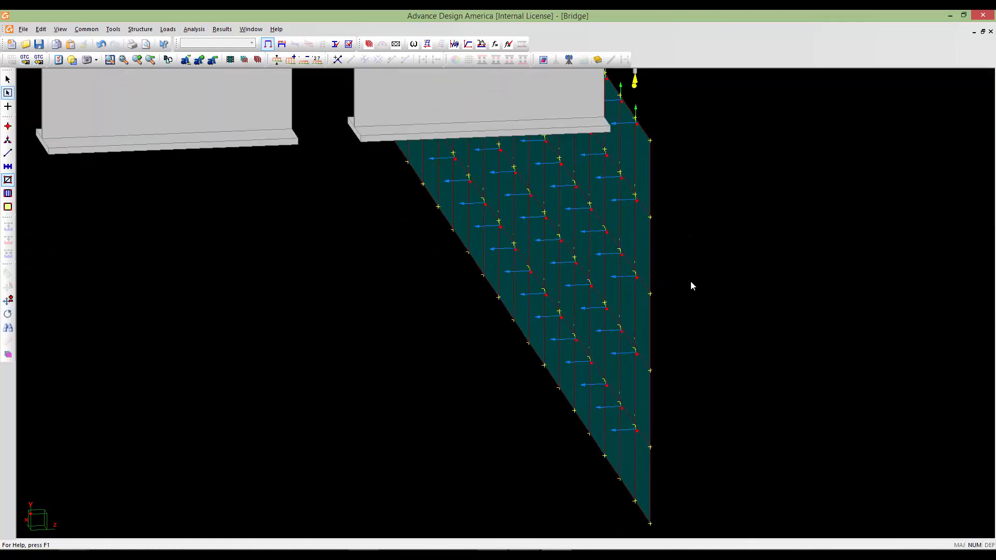
pyautogui.middleClick(714, 278)
pyautogui.keyDown('shift'); pyautogui.moveTo(714, 278); pyautogui.dragTo(688, 290, button='middle'); pyautogui.keyUp('shift')
pyautogui.moveTo(846, 321); pyautogui.dragTo(688, 313, button='middle')
pyautogui.scroll(7, 686, 313)
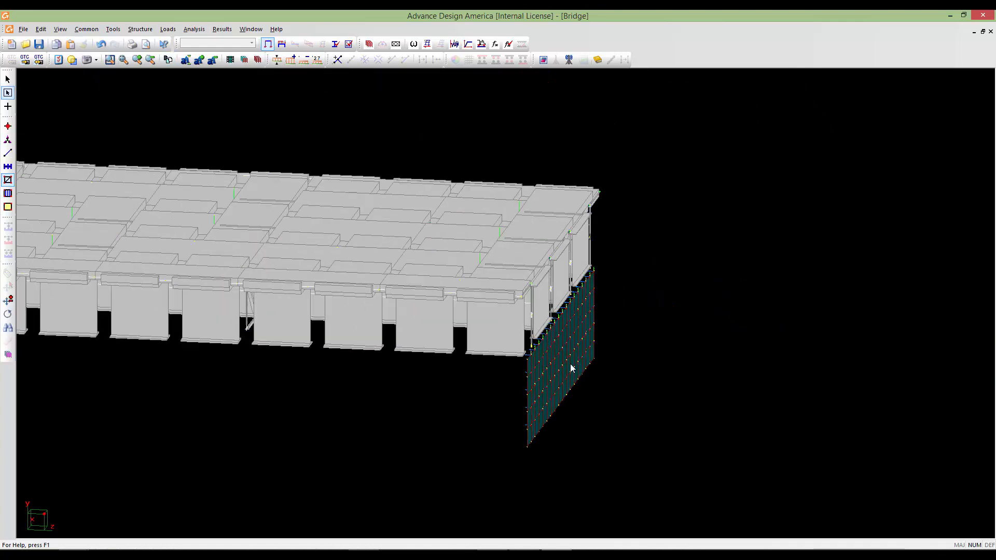
# - Examine the plates' local axes on the original wall beneath the opposite end of the bridge for comparison
pyautogui.scroll(-6, 553, 362)
pyautogui.moveTo(223, 349); pyautogui.dragTo(492, 343, button='middle')
pyautogui.moveTo(124, 311); pyautogui.dragTo(674, 363, button='middle')
pyautogui.moveTo(330, 367); pyautogui.dragTo(456, 366, button='middle')
pyautogui.scroll(3, 512, 366)
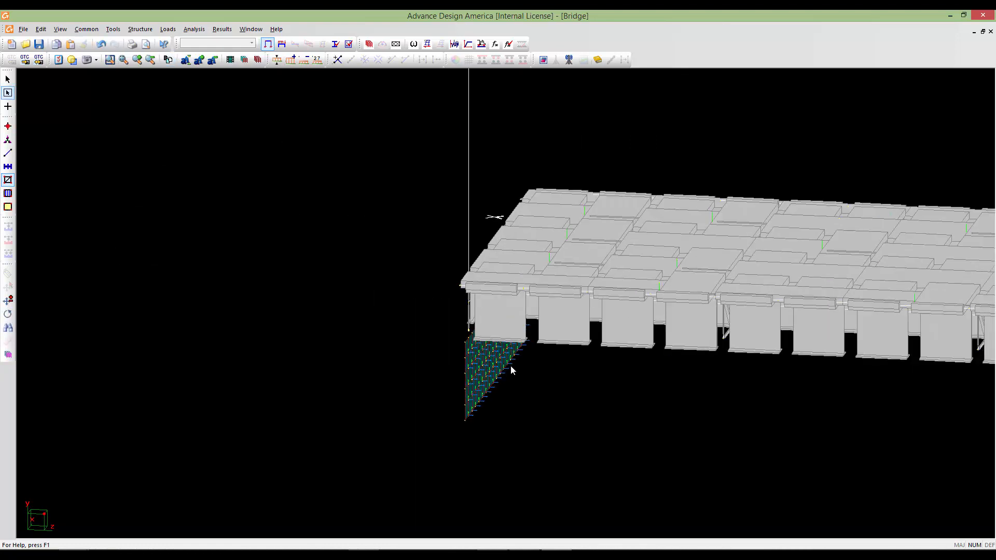
pyautogui.scroll(5, 511, 367)
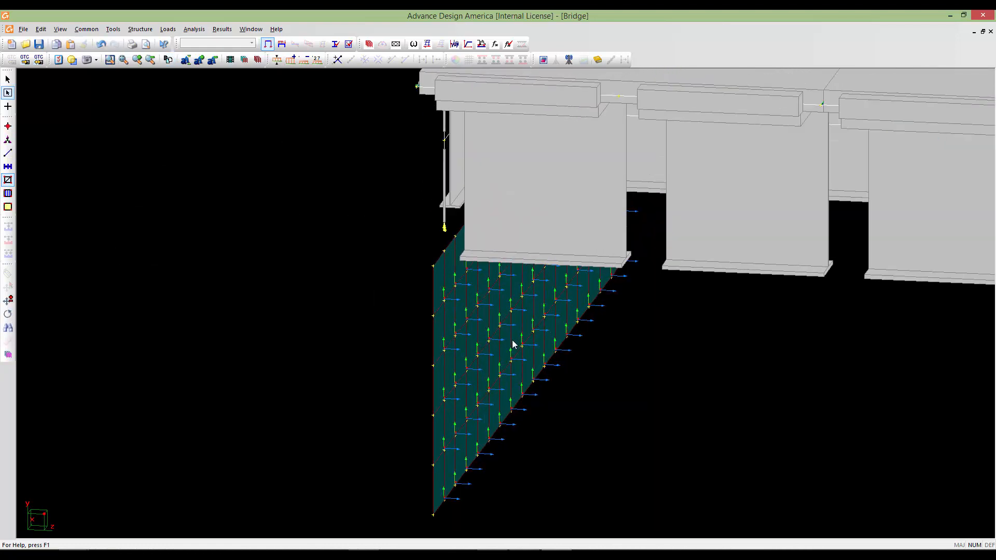
# - Examine the plates' local axes on the copied wall again at the far end of the bridge
pyautogui.scroll(-5, 506, 352)
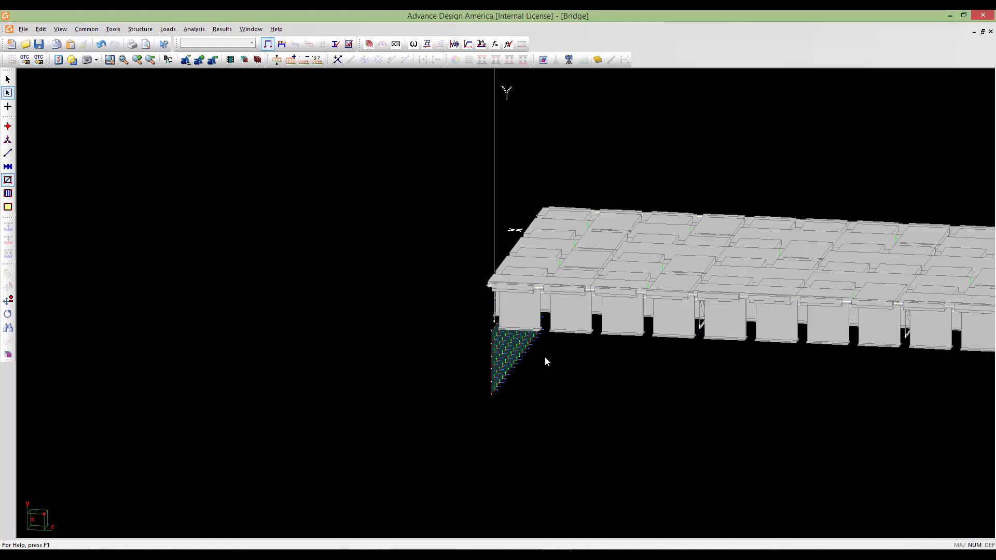
pyautogui.moveTo(545, 358); pyautogui.dragTo(449, 338, button='middle')
pyautogui.moveTo(719, 349); pyautogui.dragTo(409, 344, button='middle')
pyautogui.moveTo(680, 344); pyautogui.dragTo(464, 343, button='middle')
pyautogui.moveTo(908, 352); pyautogui.dragTo(340, 284, button='middle')
pyautogui.moveTo(726, 295); pyautogui.dragTo(231, 280, button='middle')
pyautogui.scroll(5, 618, 283)
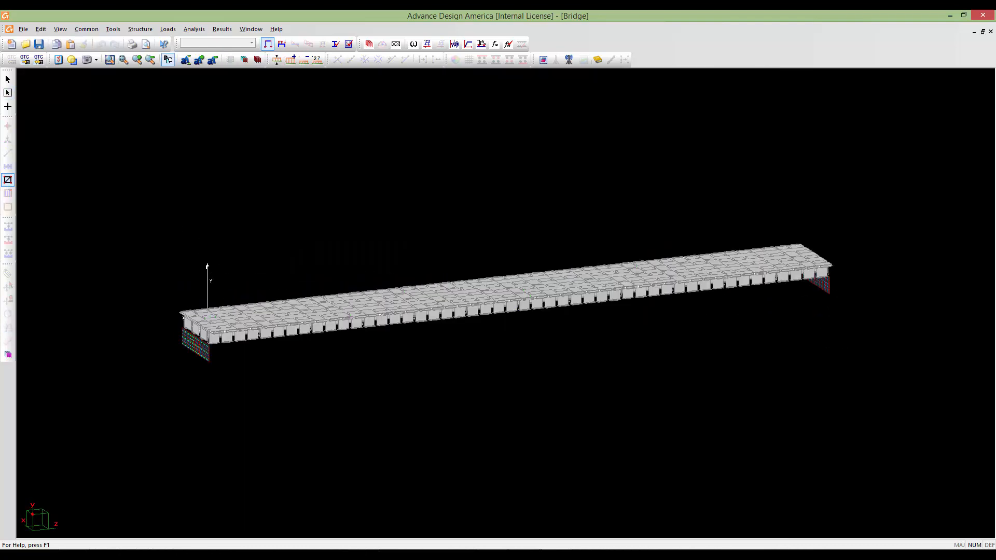
pyautogui.scroll(8, 741, 324)
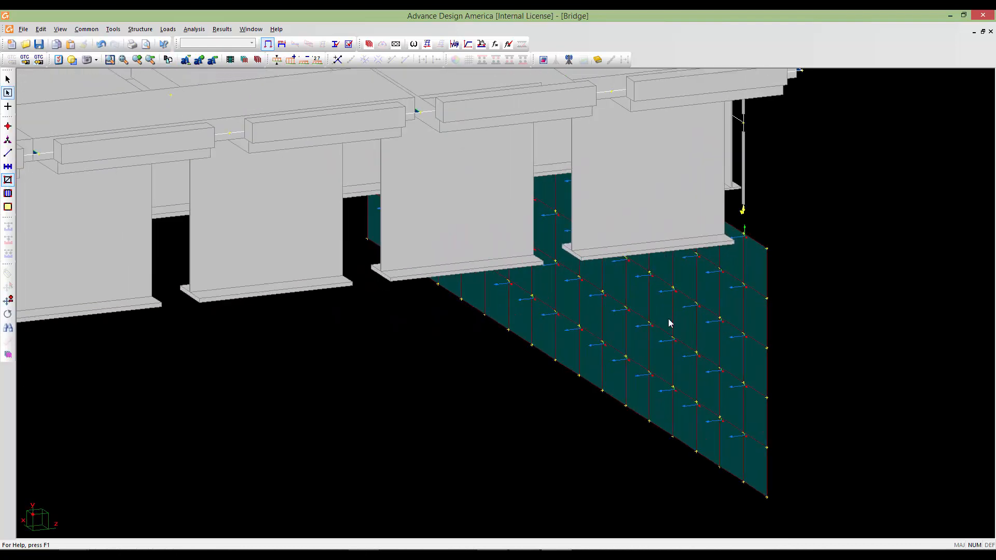
pyautogui.scroll(-8, 744, 306)
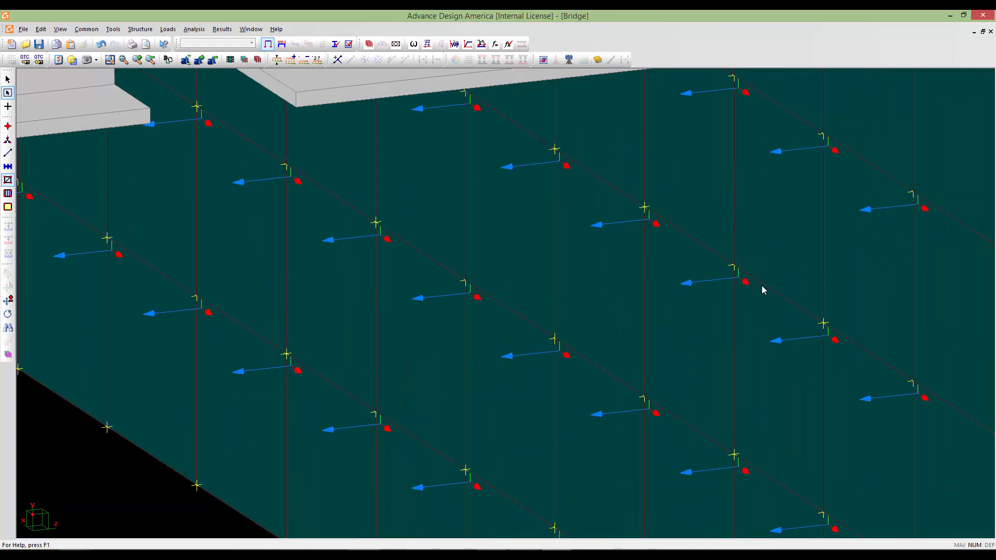
pyautogui.scroll(-6, 700, 318)
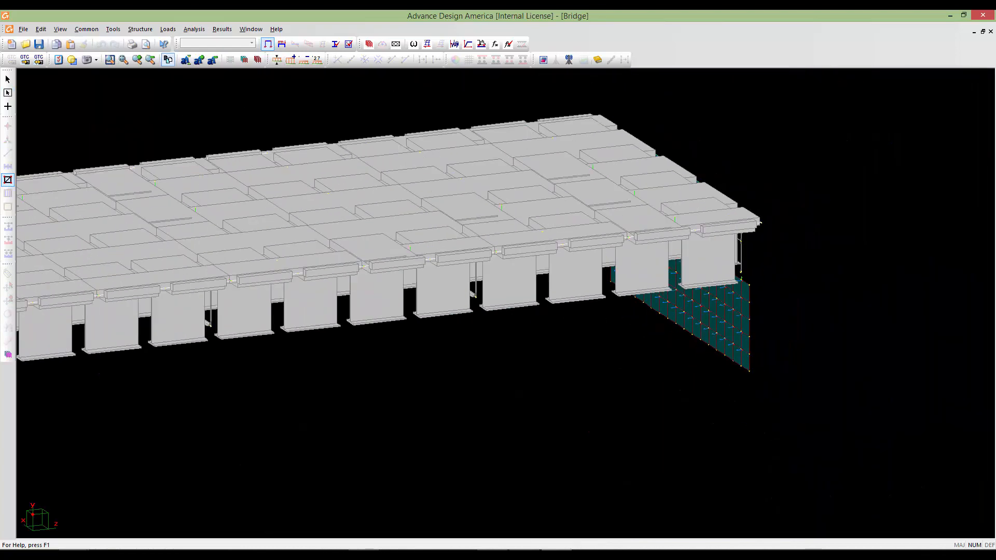
# - Save the bridge project
pyautogui.moveTo(475, 350); pyautogui.dragTo(616, 323, button='middle')
pyautogui.scroll(-2, 615, 323)
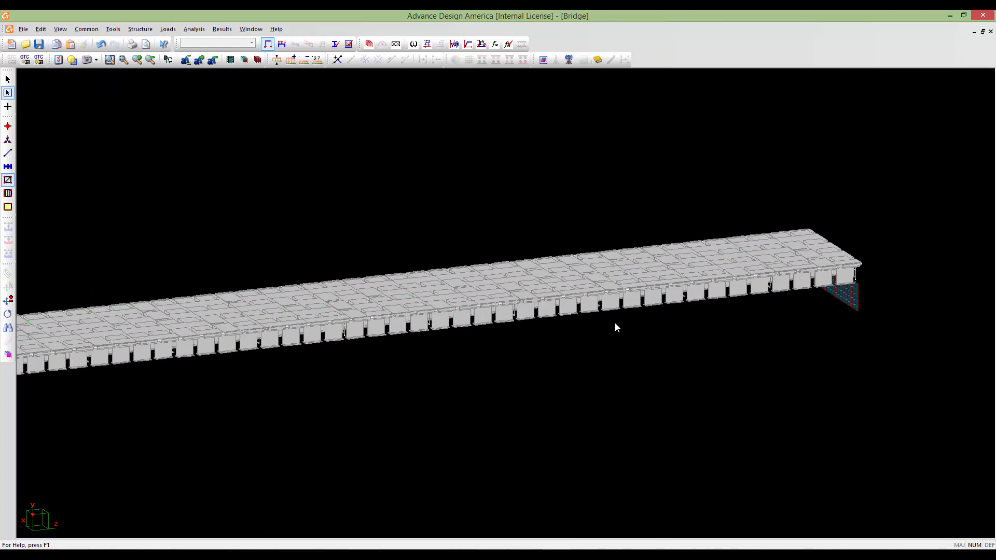
pyautogui.moveTo(274, 359); pyautogui.dragTo(507, 331, button='middle')
pyautogui.scroll(-2, 508, 331)
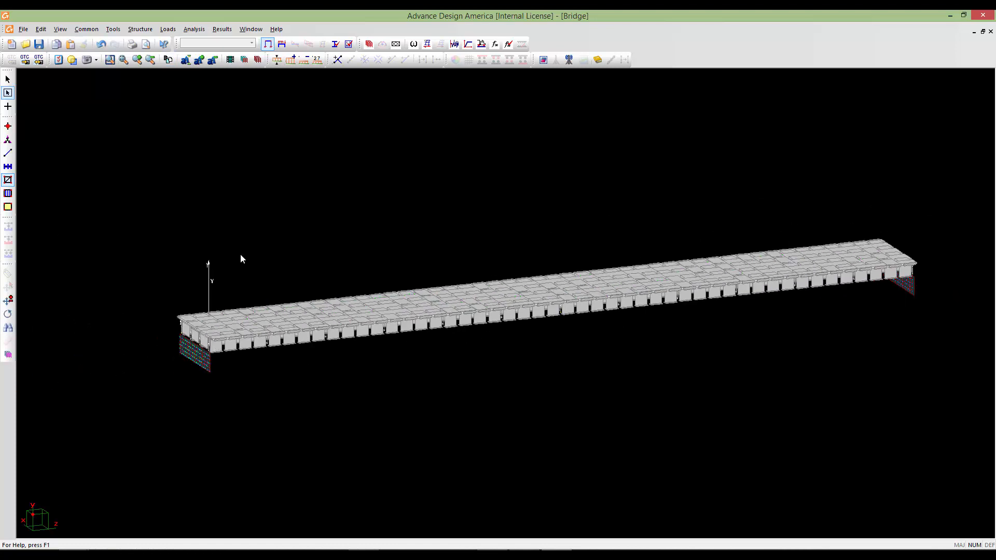
pyautogui.click(38, 44)
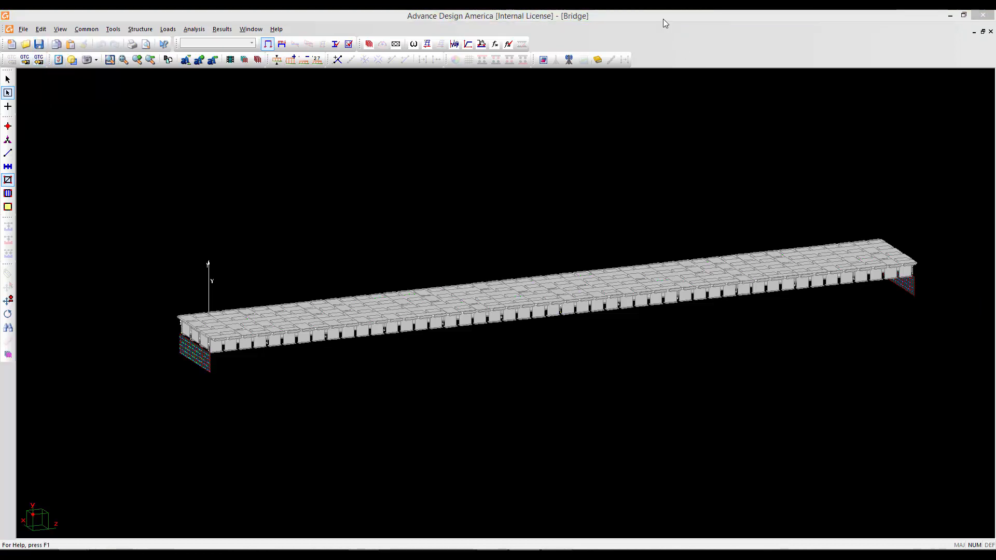
# - Draw a member from the second node along the original wall's top edge up to the outer girder support directly above it
pyautogui.scroll(2, 362, 366)
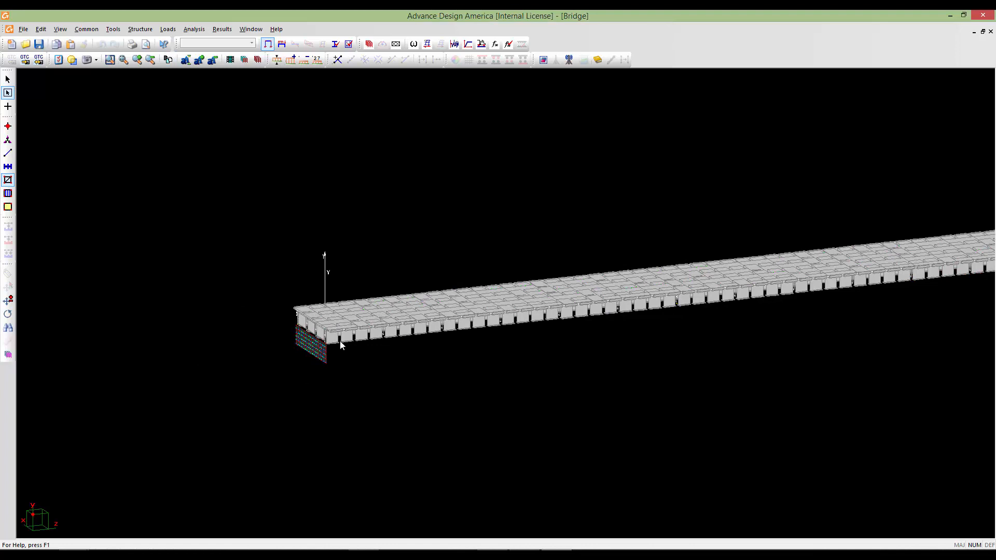
pyautogui.scroll(2, 361, 349)
pyautogui.scroll(4, 333, 345)
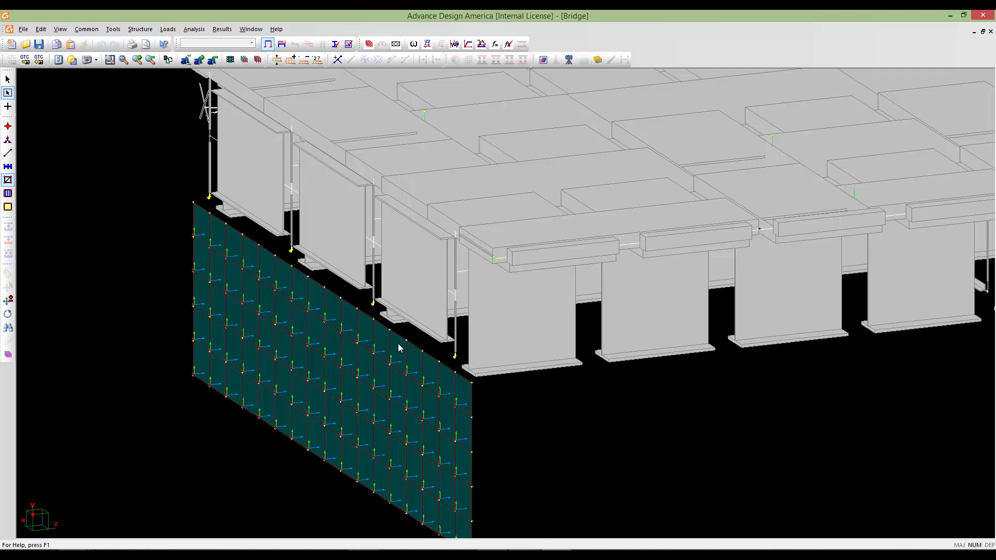
pyautogui.moveTo(358, 311); pyautogui.dragTo(455, 388, button='middle')
pyautogui.scroll(3, 441, 379)
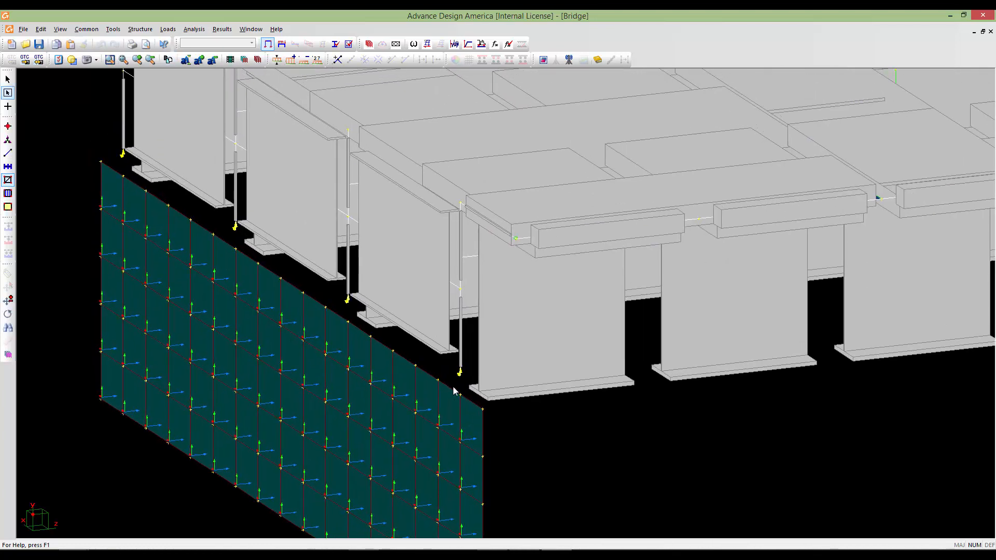
pyautogui.moveTo(273, 244); pyautogui.dragTo(301, 279, button='middle')
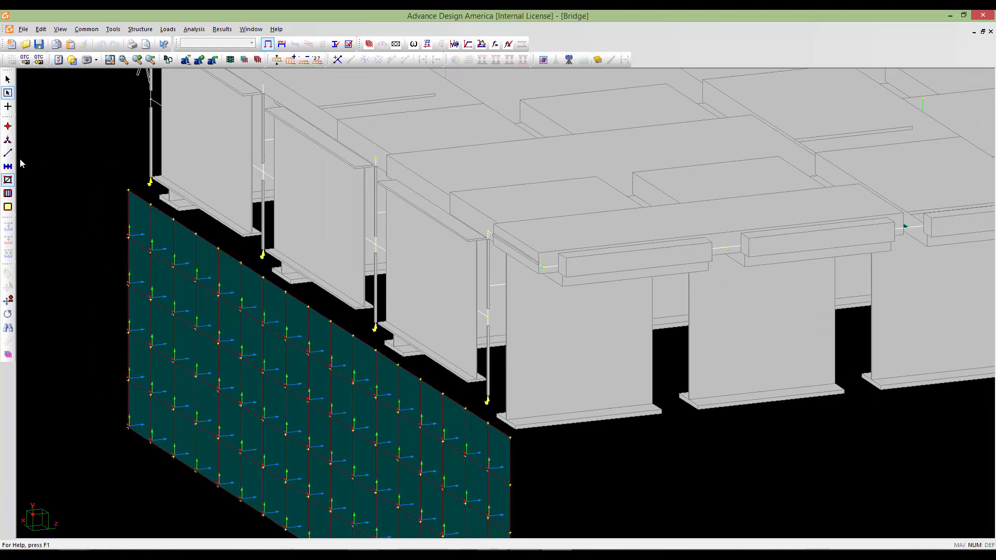
pyautogui.click(8, 155)
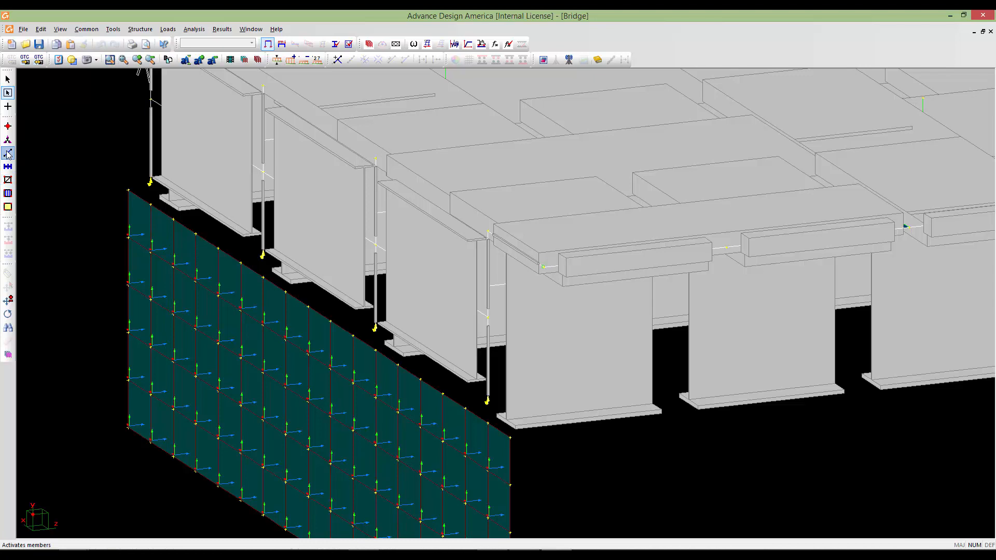
pyautogui.click(8, 107)
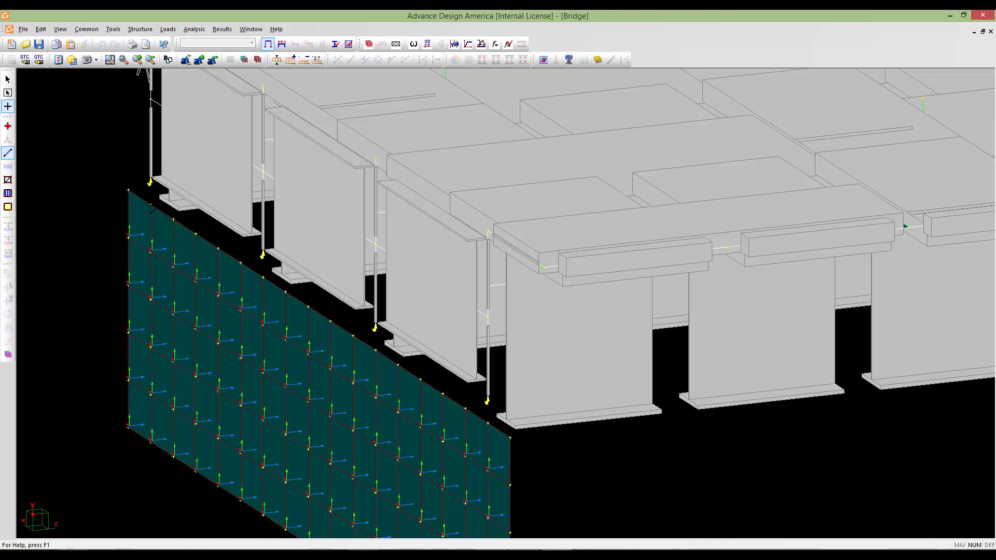
pyautogui.click(151, 205)
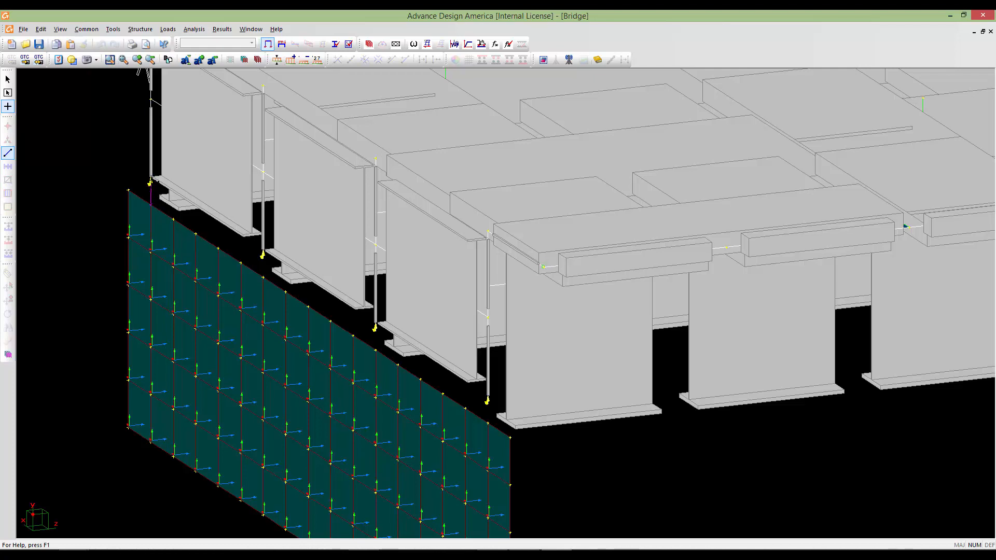
pyautogui.click(150, 183)
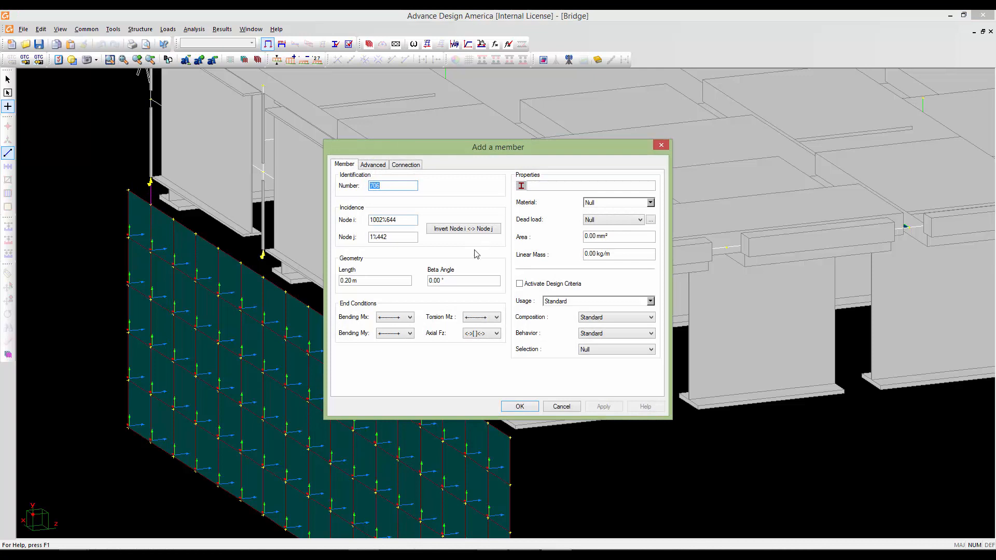
# - Set the new member's behavior to Rigid and create it
pyautogui.click(593, 334)
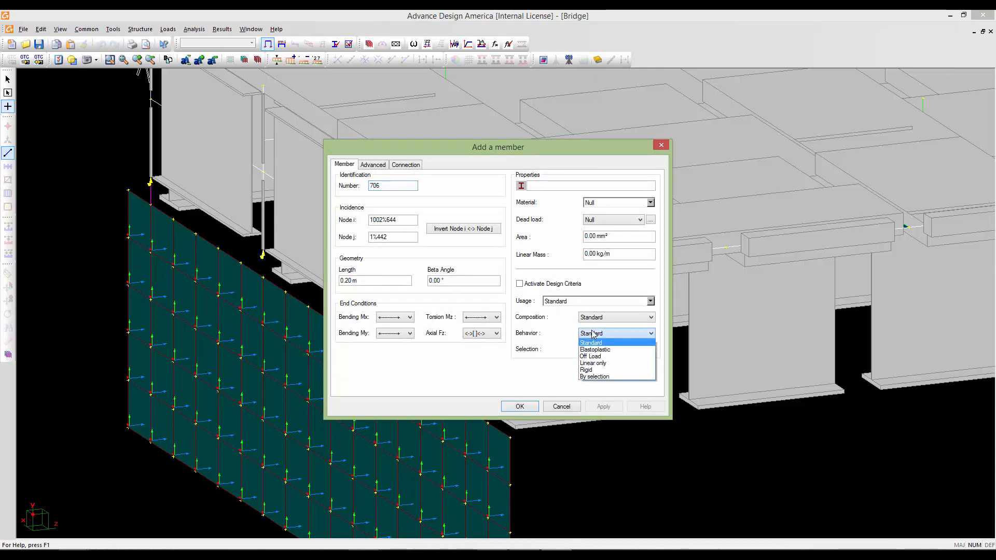
pyautogui.click(596, 370)
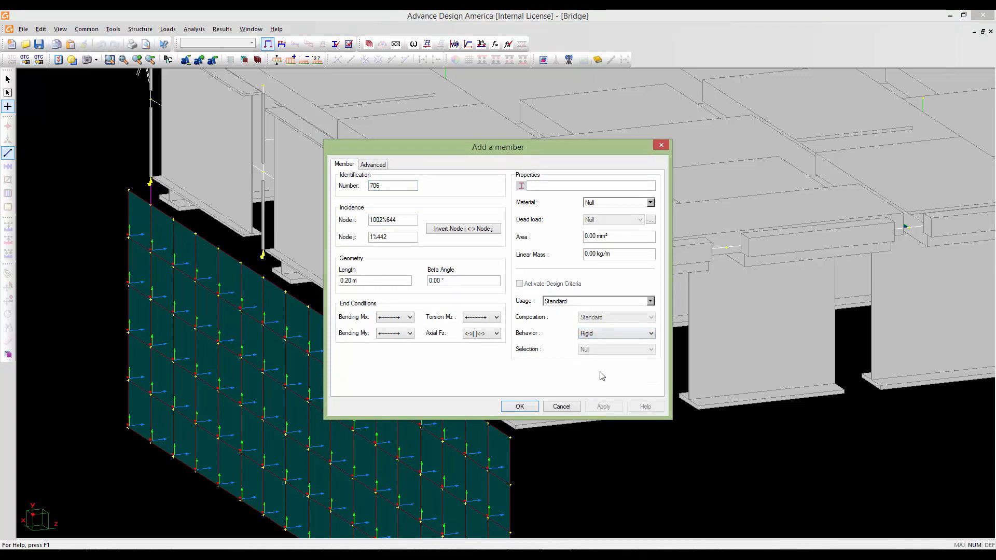
pyautogui.click(519, 407)
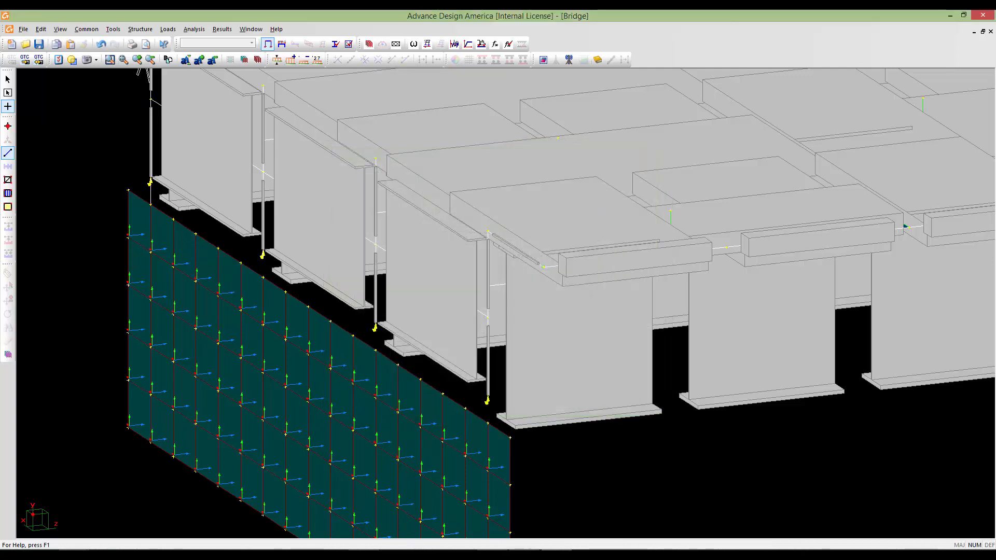
# - Make the rigid member between the wall and the support effective at construction Stage 3
pyautogui.click(8, 79)
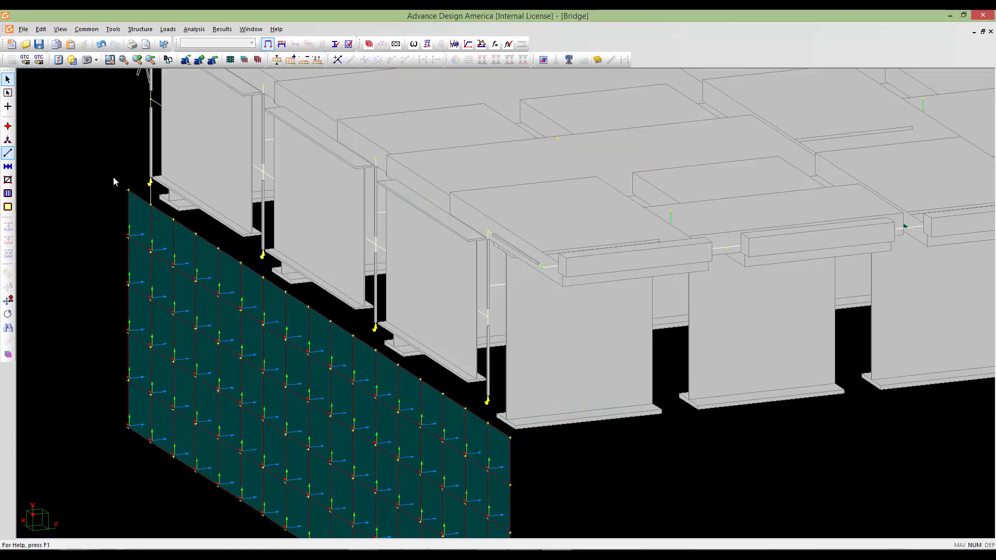
pyautogui.click(151, 196)
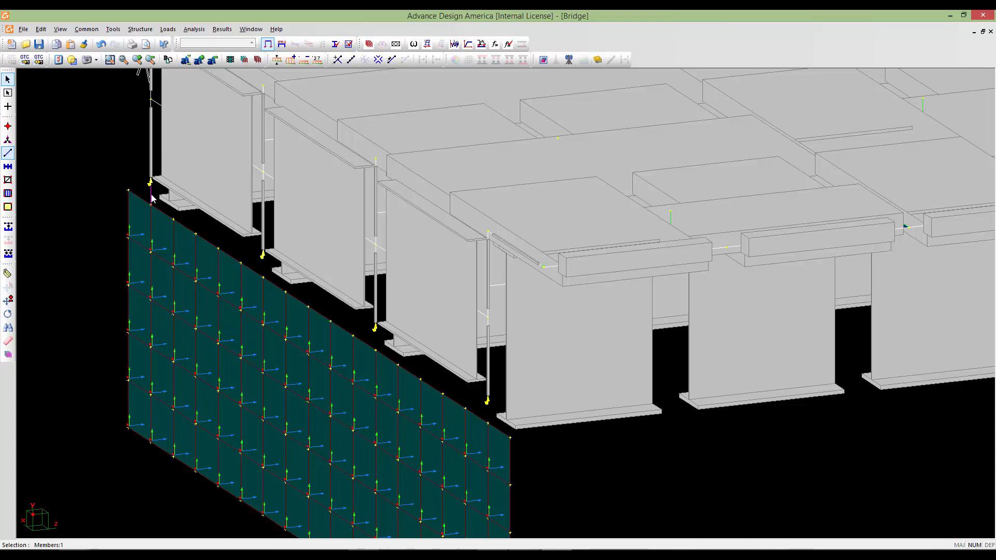
pyautogui.doubleClick(151, 196)
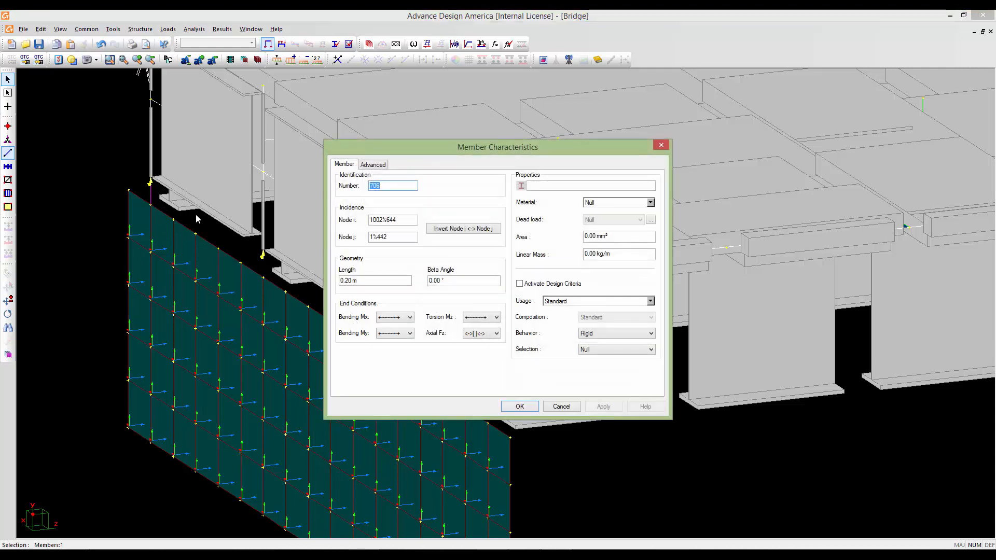
pyautogui.click(373, 164)
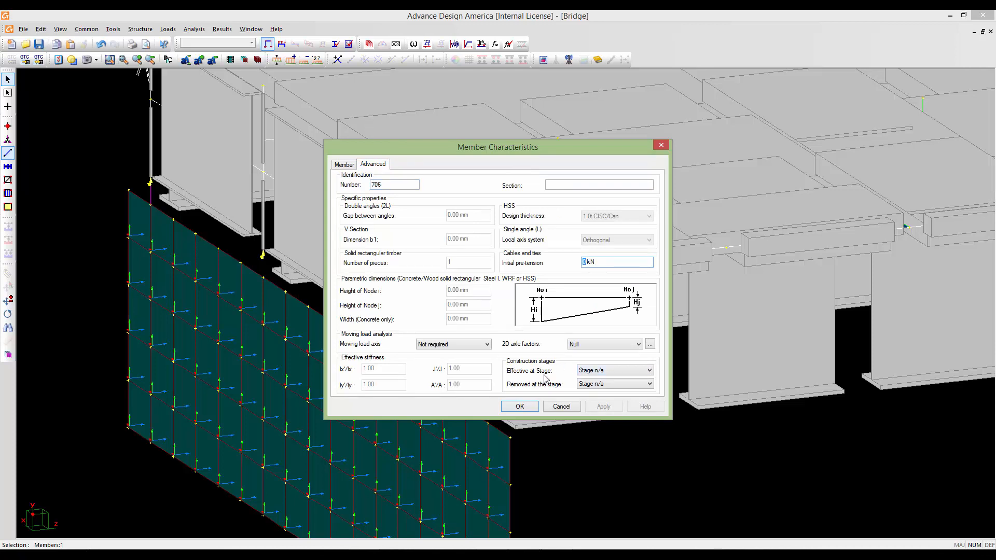
pyautogui.click(598, 372)
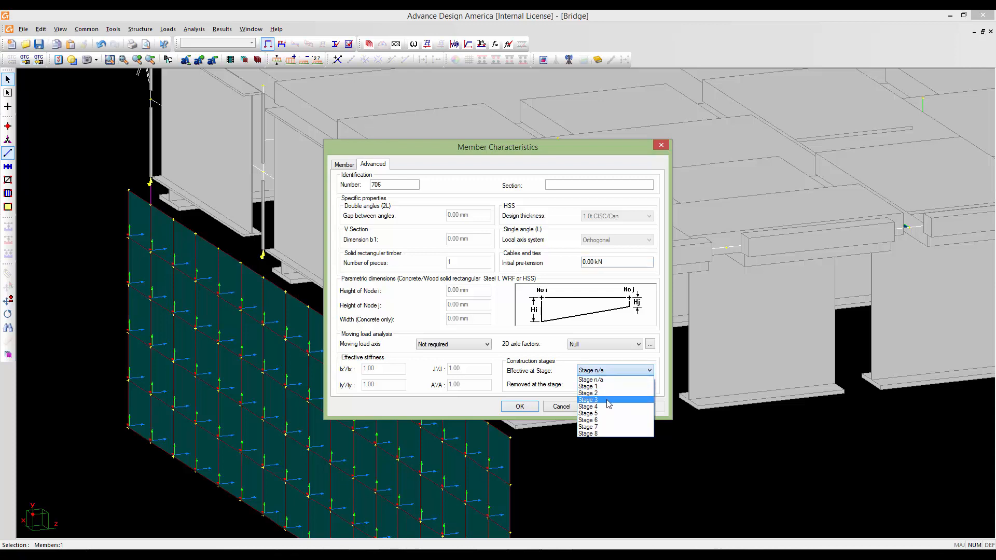
pyautogui.click(609, 400)
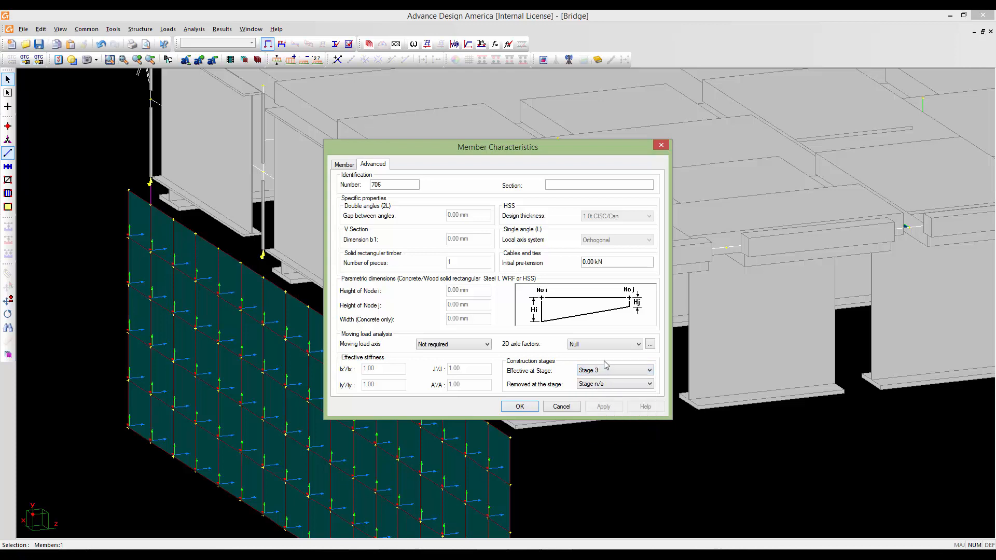
pyautogui.click(518, 407)
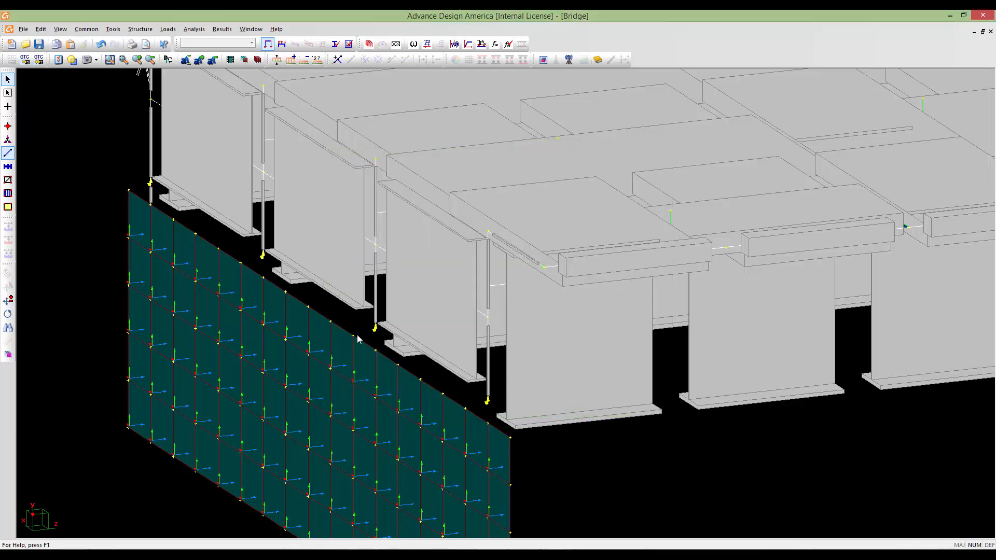
# - Examine the rigid member and the support above it at close range, along with the remaining supports over the wall
pyautogui.scroll(7, 133, 176)
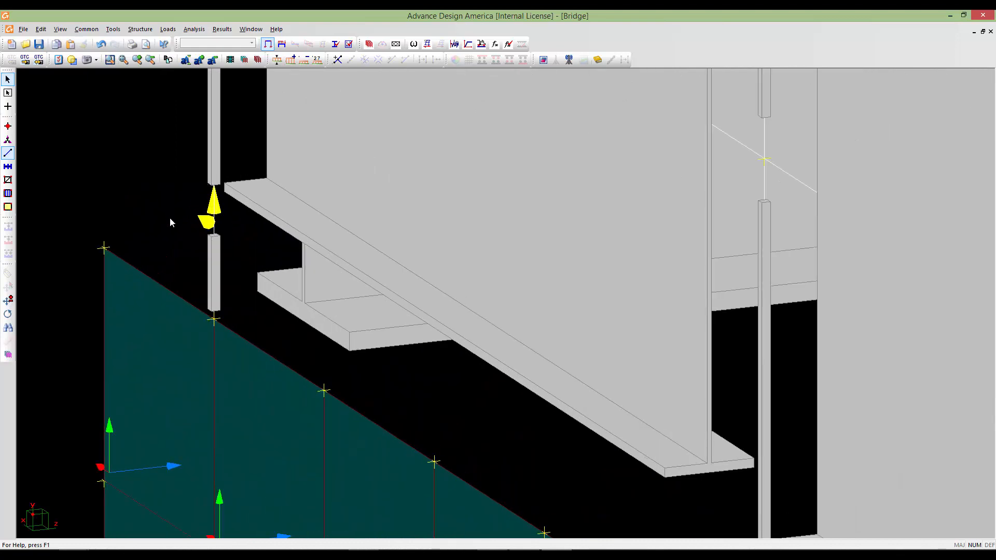
pyautogui.scroll(-2, 187, 239)
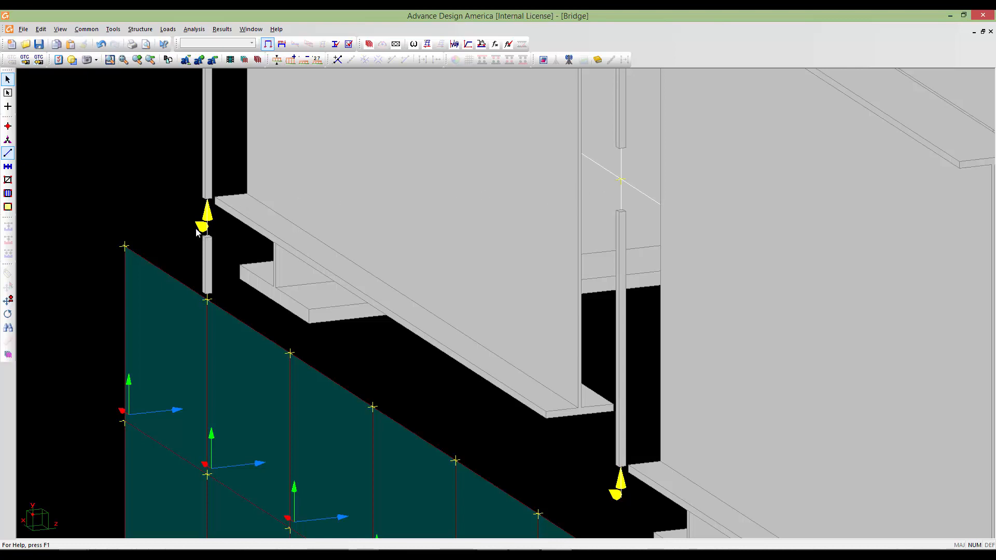
pyautogui.scroll(-2, 238, 242)
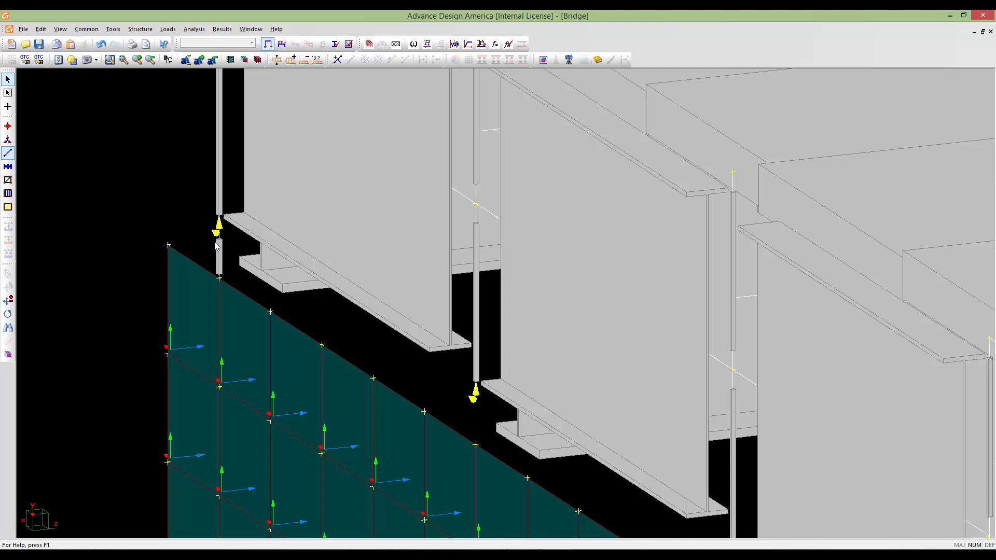
pyautogui.scroll(-4, 218, 248)
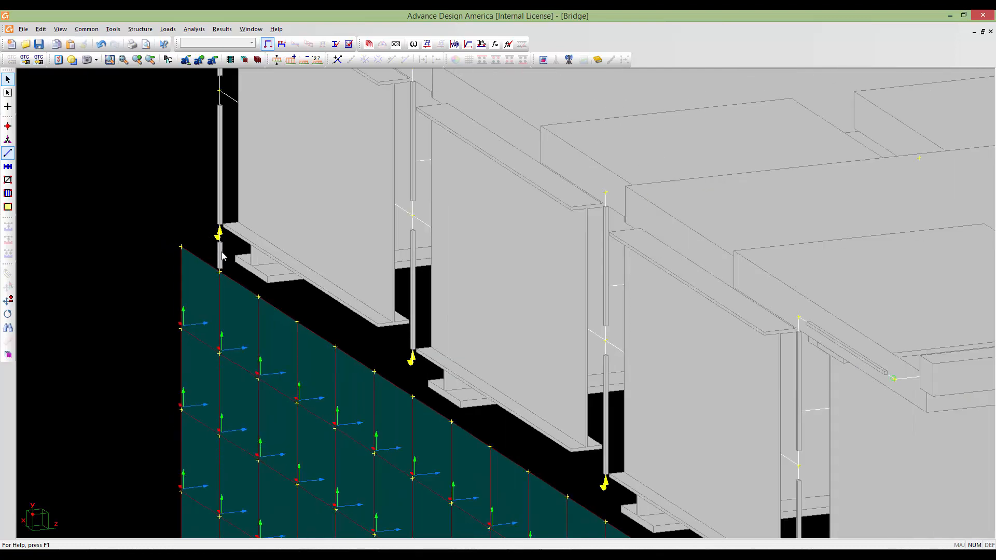
pyautogui.scroll(5, 223, 254)
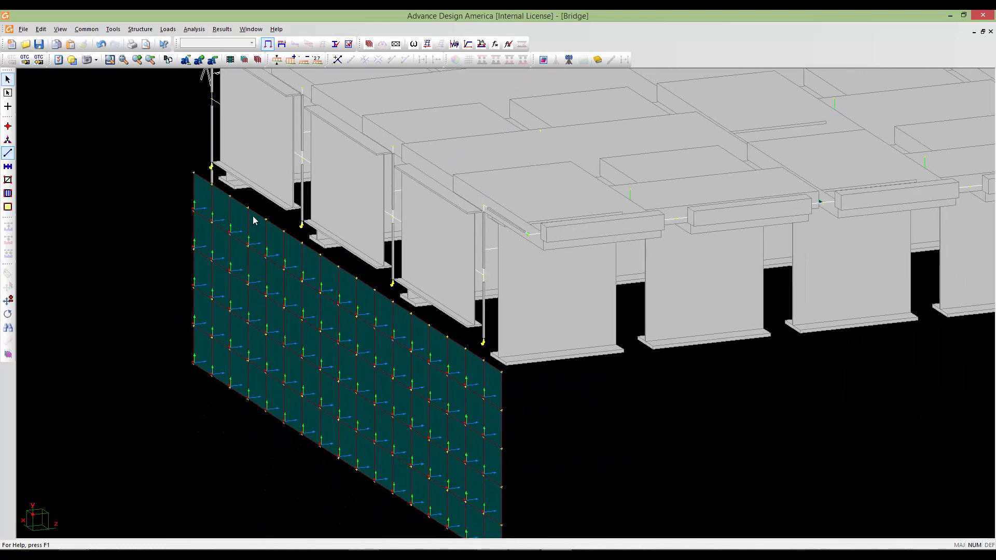
pyautogui.moveTo(268, 234); pyautogui.dragTo(254, 217, button='middle')
pyautogui.scroll(-2, 254, 228)
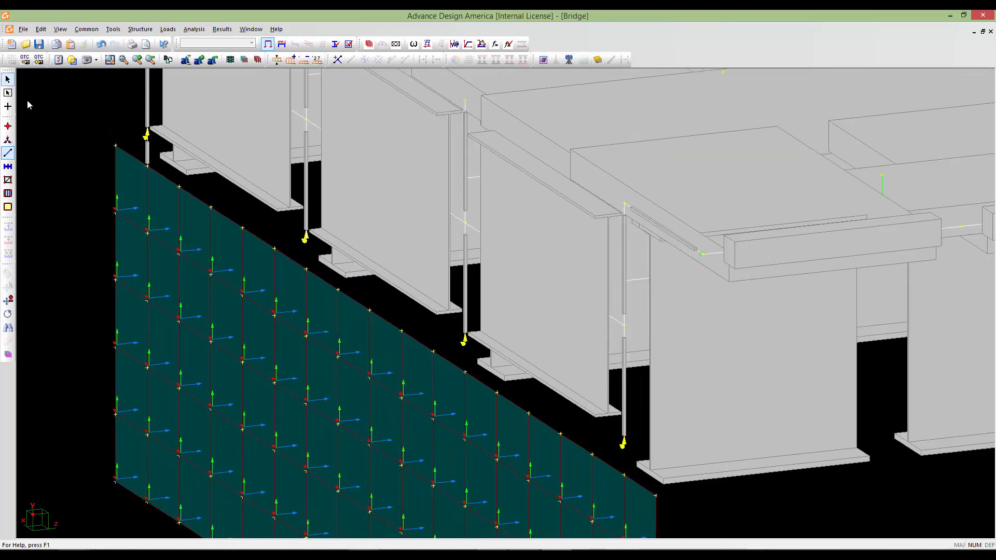
# - Select the four girder supports directly above the original wall
pyautogui.click(7, 139)
pyautogui.click(147, 138)
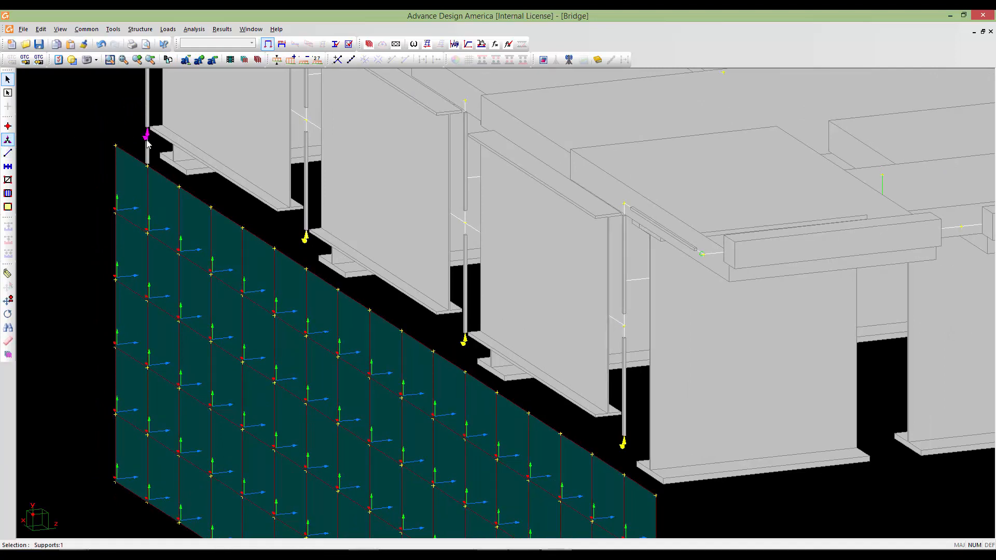
pyautogui.click(306, 238)
pyautogui.click(463, 341)
pyautogui.click(624, 443)
# - Add the four girder supports above the wall at the opposite bridge end to the selection
pyautogui.scroll(-1, 633, 441)
pyautogui.scroll(-5, 633, 441)
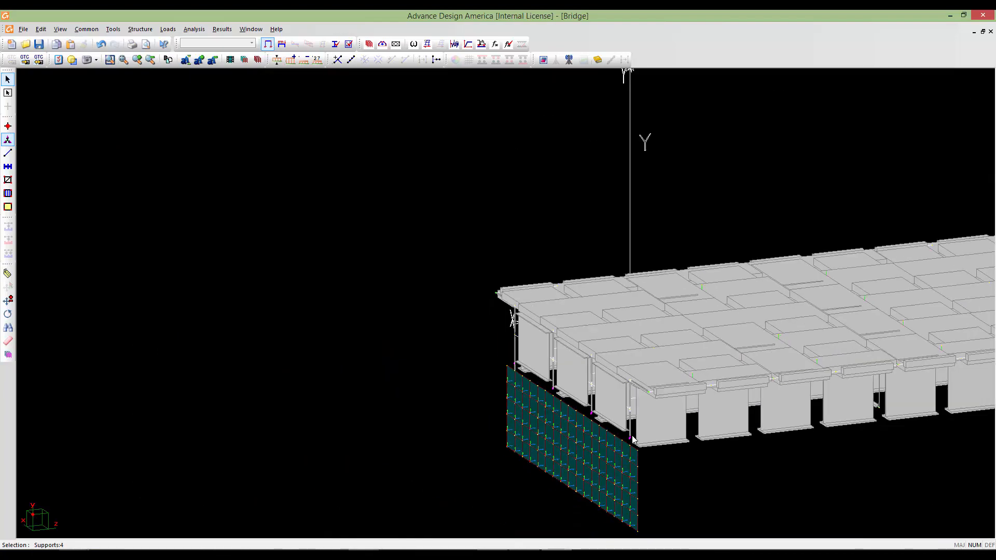
pyautogui.moveTo(643, 411); pyautogui.dragTo(339, 346, button='middle')
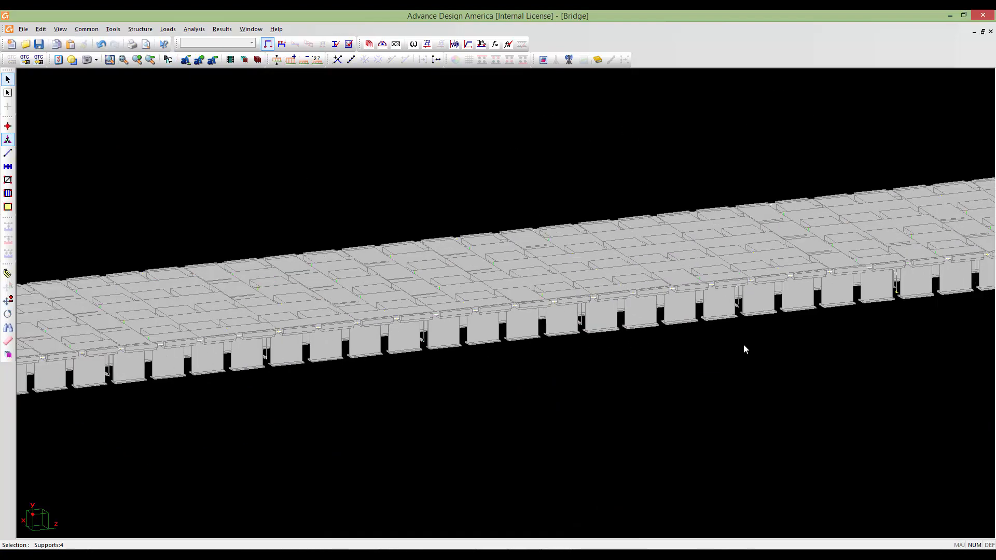
pyautogui.moveTo(743, 344); pyautogui.dragTo(524, 312, button='middle')
pyautogui.moveTo(770, 288); pyautogui.dragTo(544, 305, button='middle')
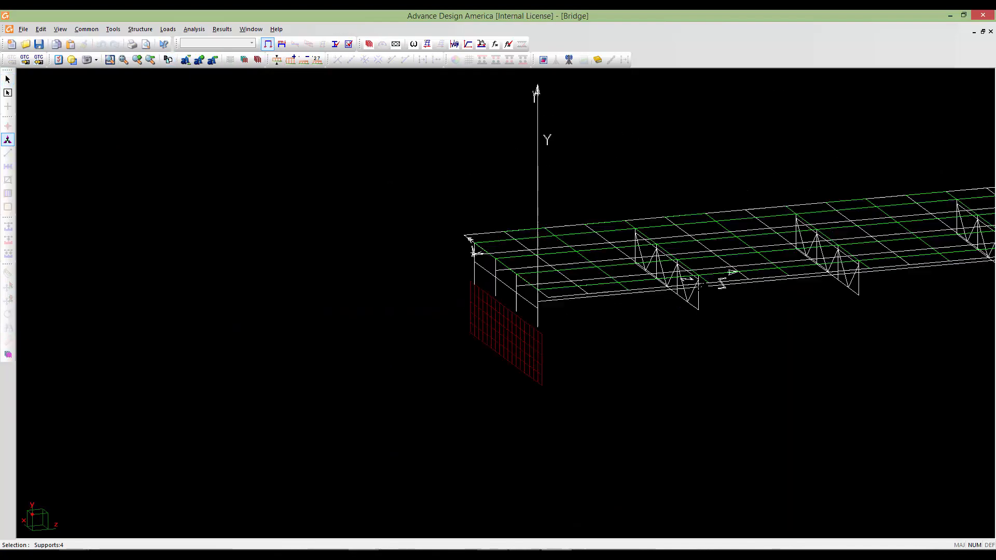
pyautogui.scroll(-2, 590, 305)
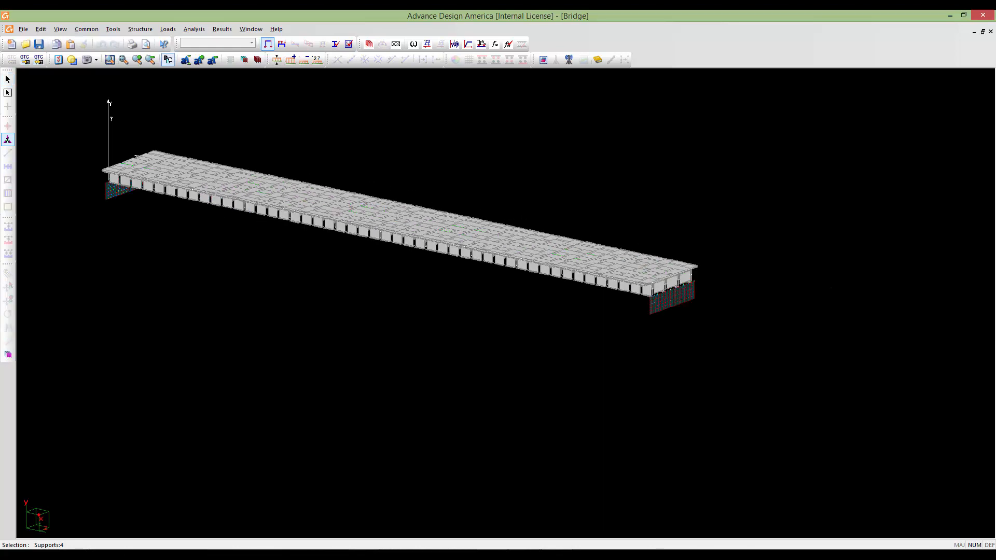
pyautogui.moveTo(686, 288); pyautogui.dragTo(420, 259, button='middle')
pyautogui.scroll(9, 419, 259)
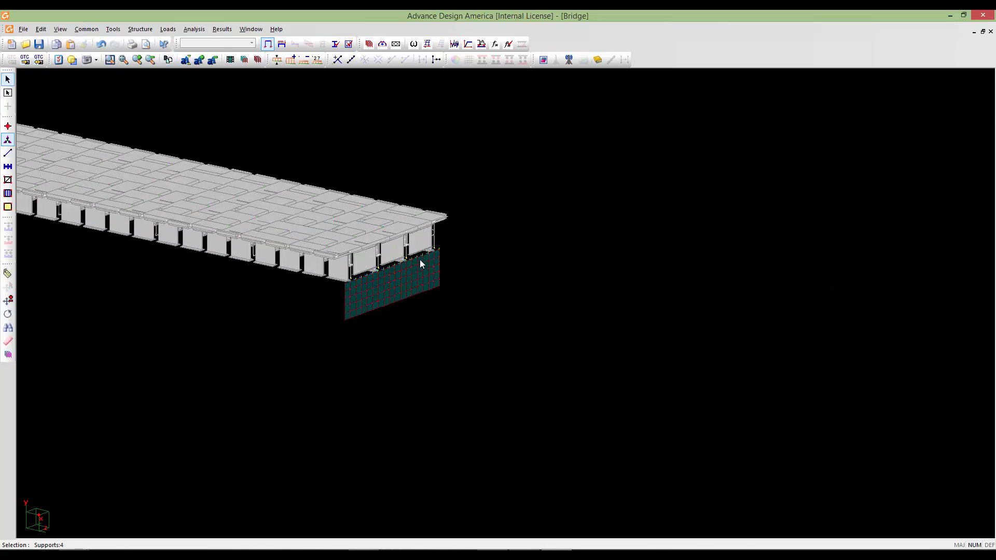
pyautogui.click(214, 298)
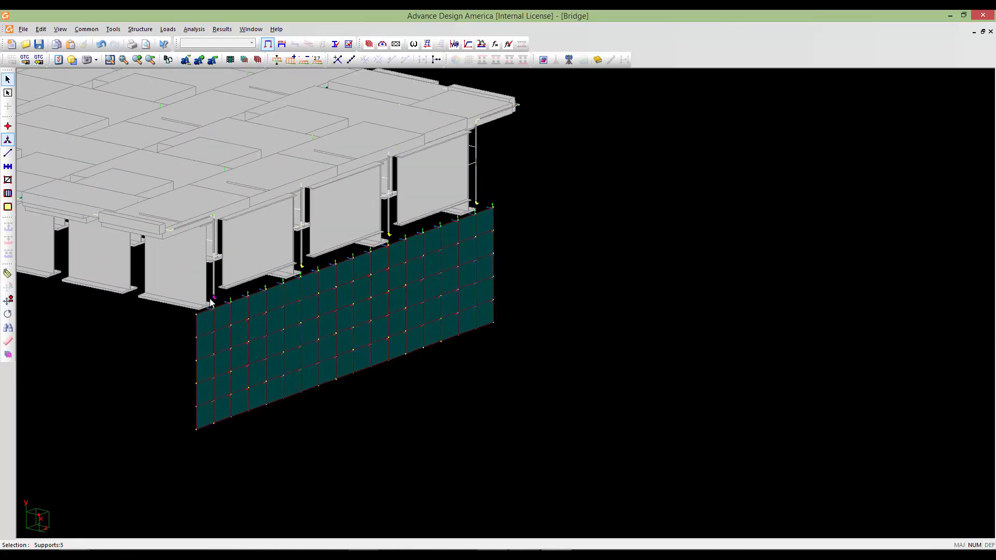
pyautogui.click(303, 267)
pyautogui.click(390, 236)
pyautogui.click(477, 203)
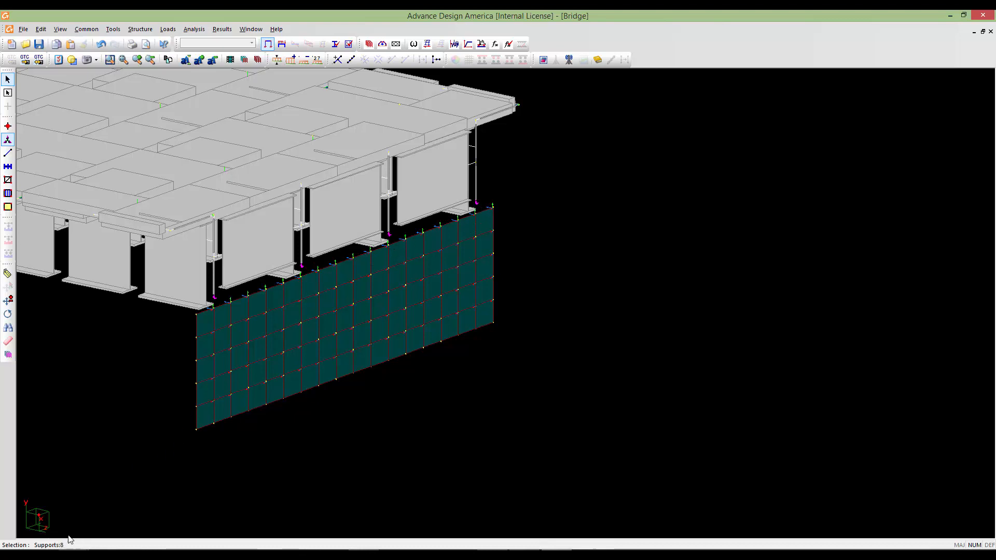
# - Set Removed at construction stage to Stage 4 for all eight selected supports in the Supports Spreadsheet
pyautogui.doubleClick(86, 447)
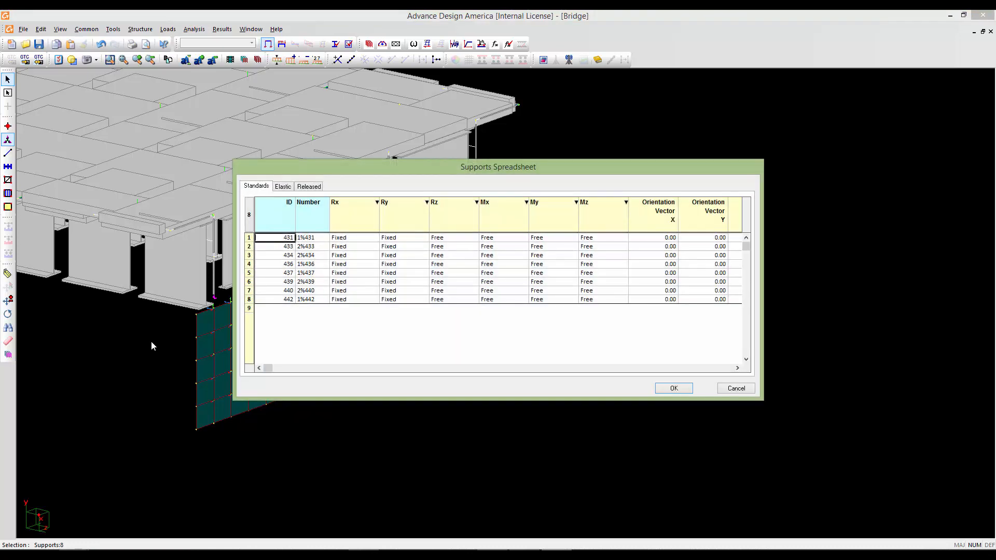
pyautogui.click(738, 368)
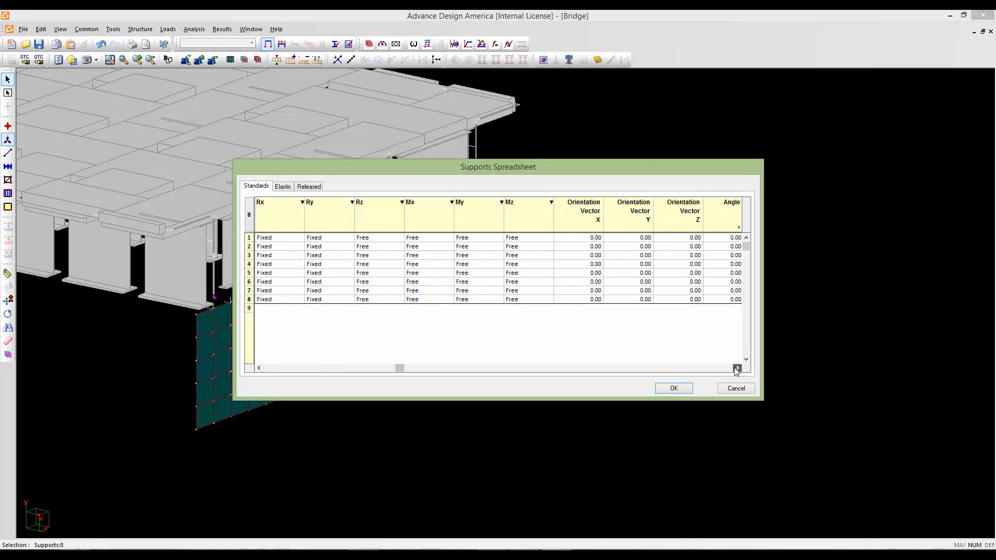
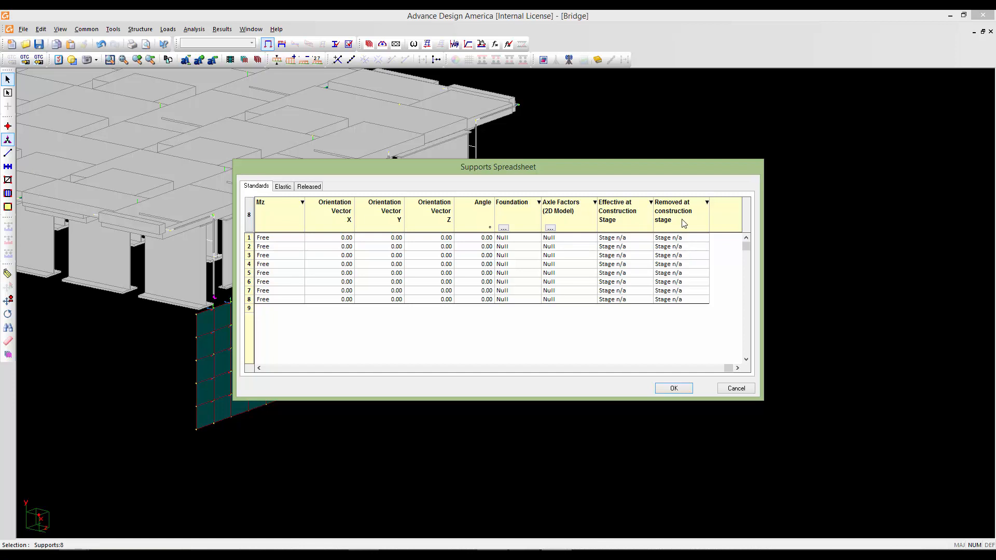
pyautogui.click(684, 223)
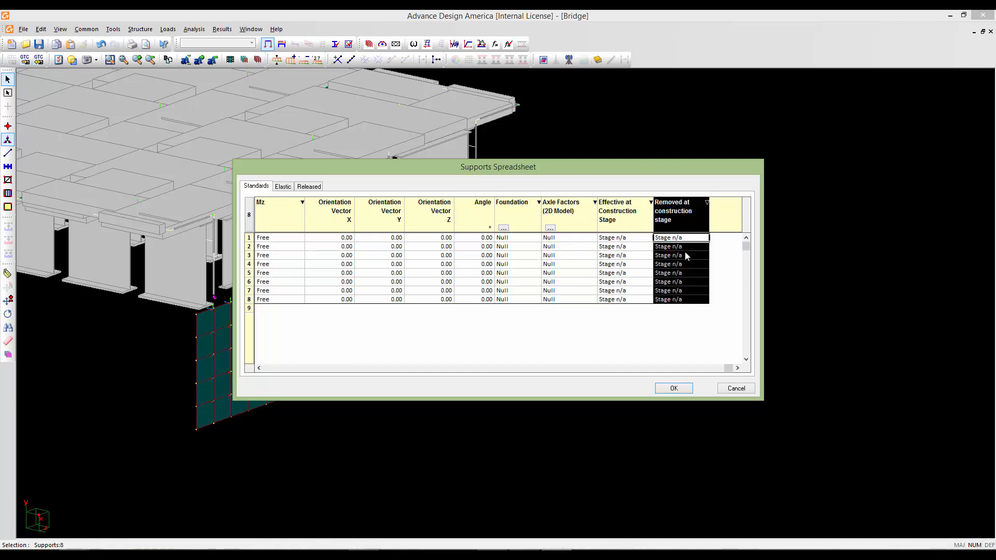
pyautogui.rightClick(685, 252)
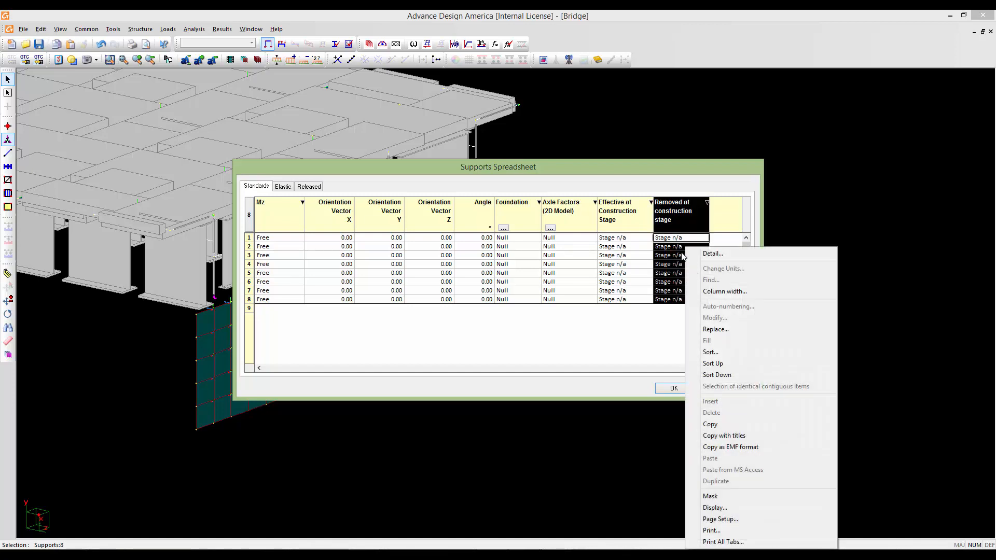
pyautogui.click(715, 329)
pyautogui.click(556, 268)
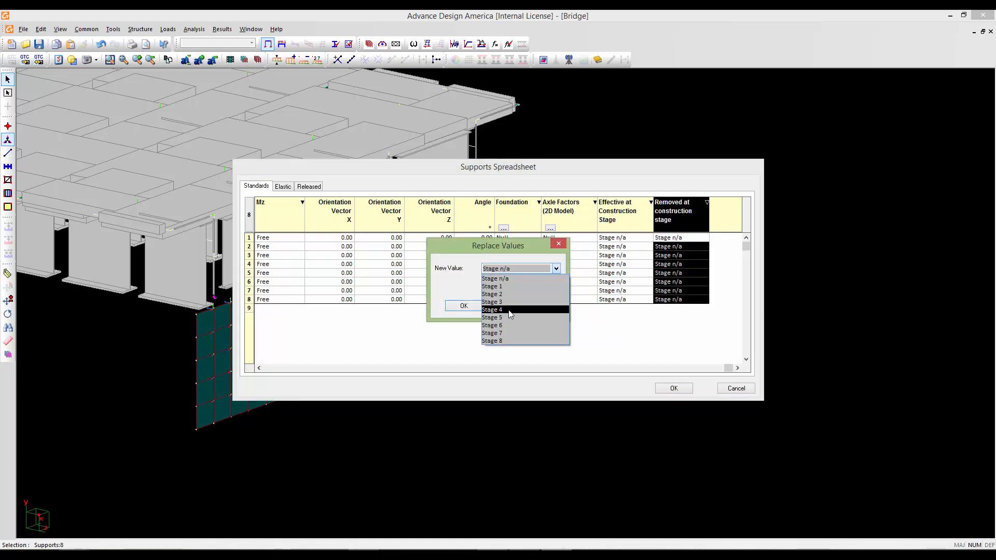
pyautogui.click(509, 310)
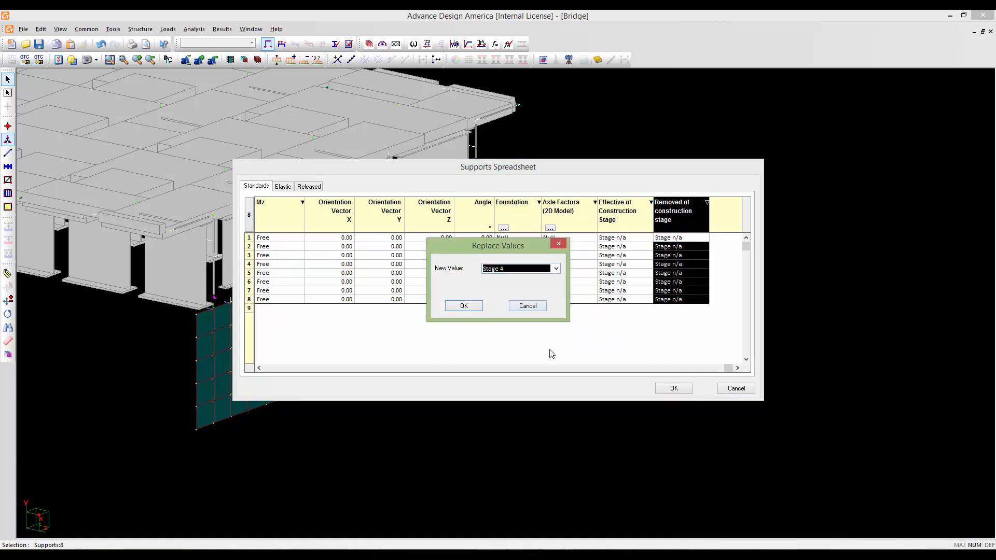
pyautogui.click(463, 306)
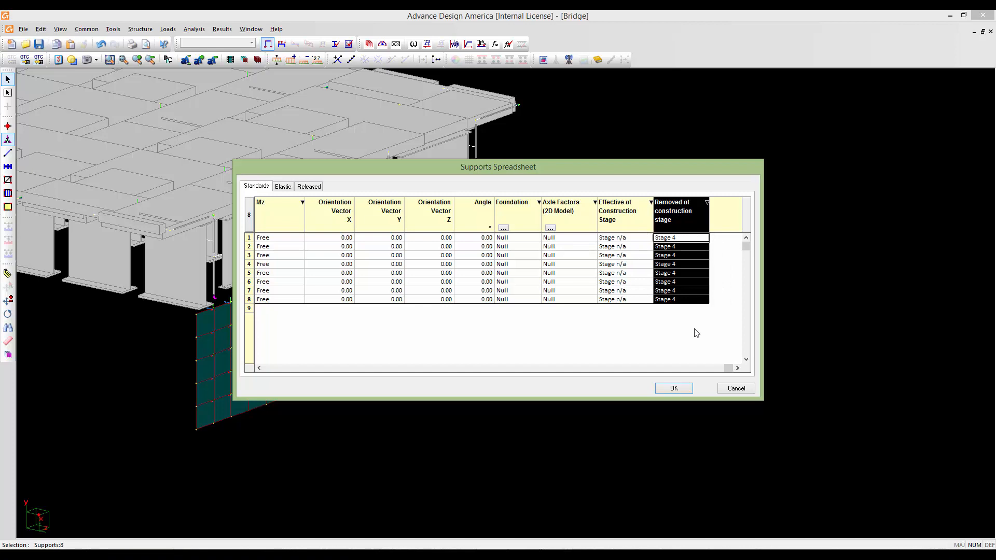
pyautogui.click(674, 389)
# - Return to the original wall and check the existing rigid member's behavior and construction stage settings
pyautogui.scroll(-5, 219, 319)
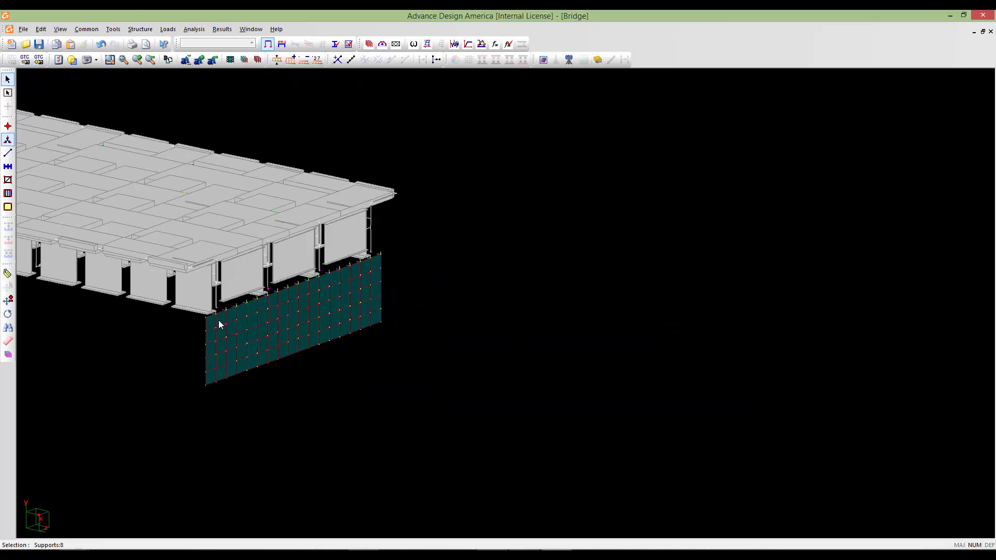
pyautogui.moveTo(217, 320); pyautogui.dragTo(810, 354, button='middle')
pyautogui.moveTo(172, 244); pyautogui.dragTo(545, 296, button='middle')
pyautogui.moveTo(434, 269); pyautogui.dragTo(497, 354, button='middle')
pyautogui.moveTo(372, 368); pyautogui.dragTo(594, 236, button='middle')
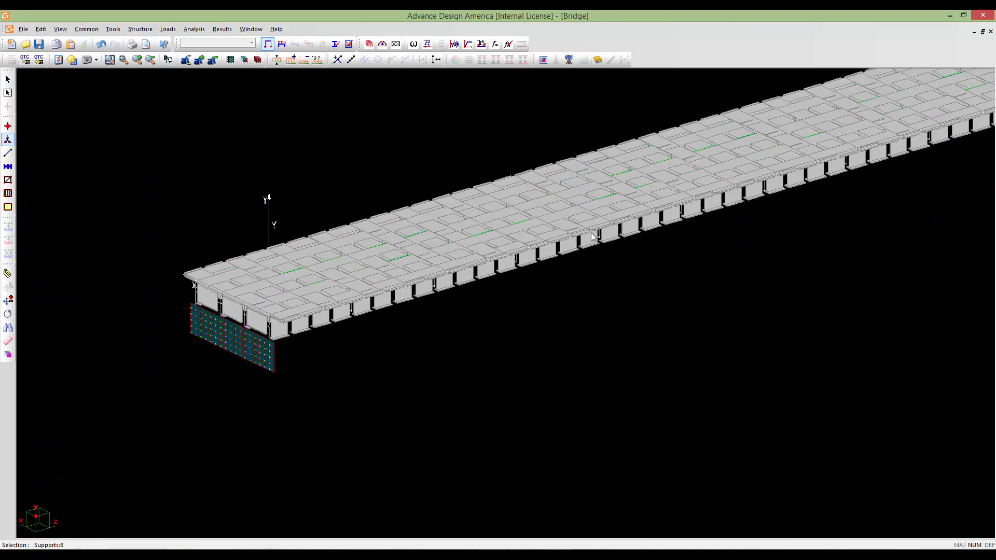
pyautogui.moveTo(243, 342); pyautogui.dragTo(406, 300, button='middle')
pyautogui.scroll(15, 407, 301)
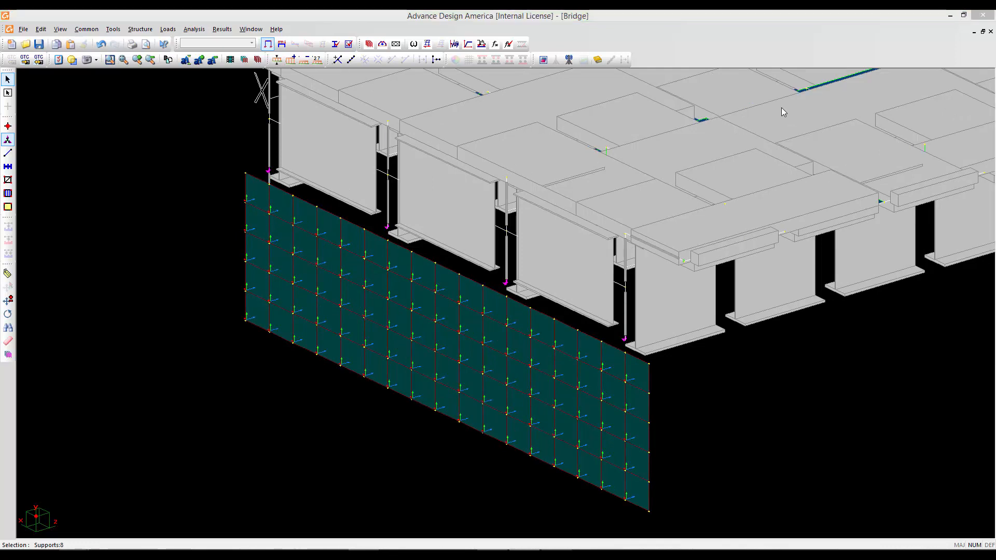
pyautogui.click(734, 18)
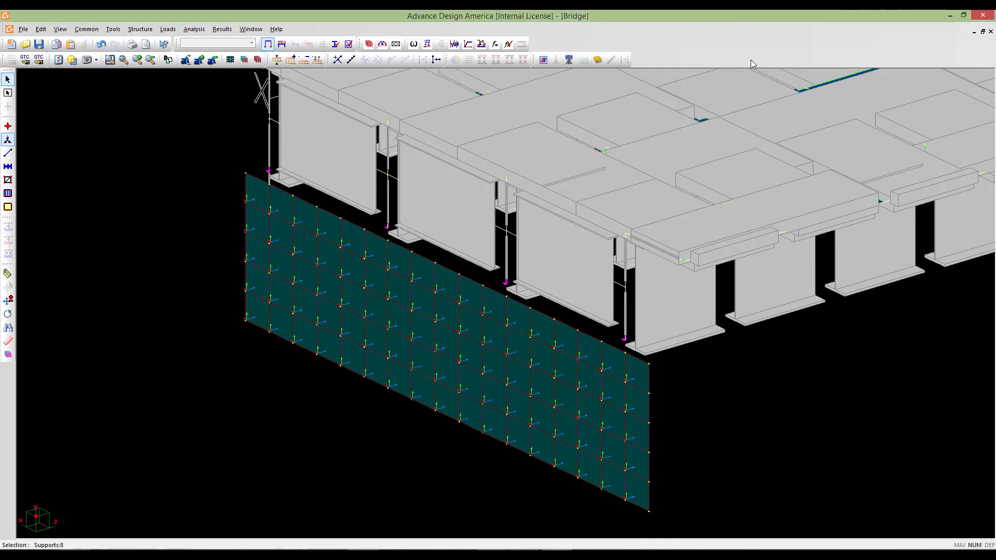
pyautogui.click(8, 153)
pyautogui.scroll(5, 262, 154)
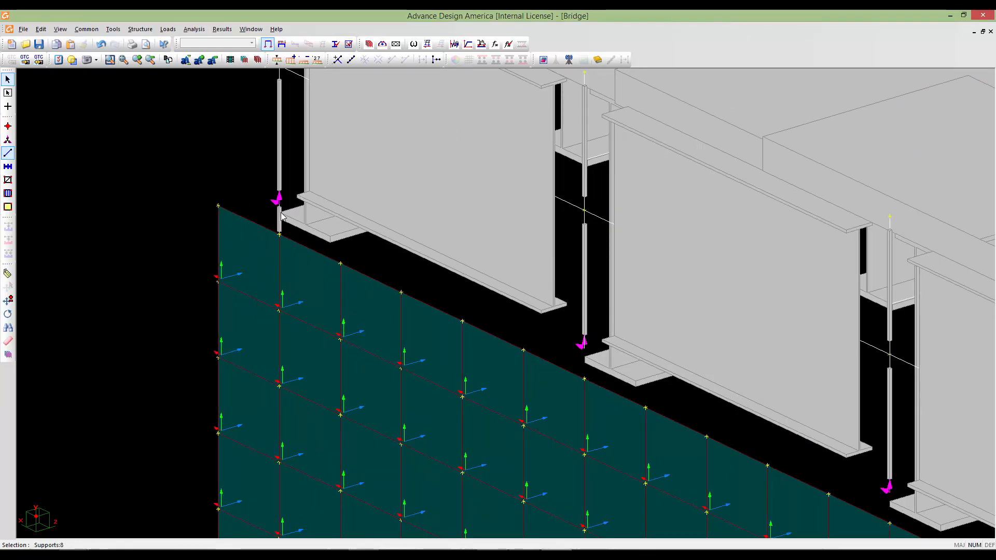
pyautogui.click(279, 220)
pyautogui.doubleClick(279, 220)
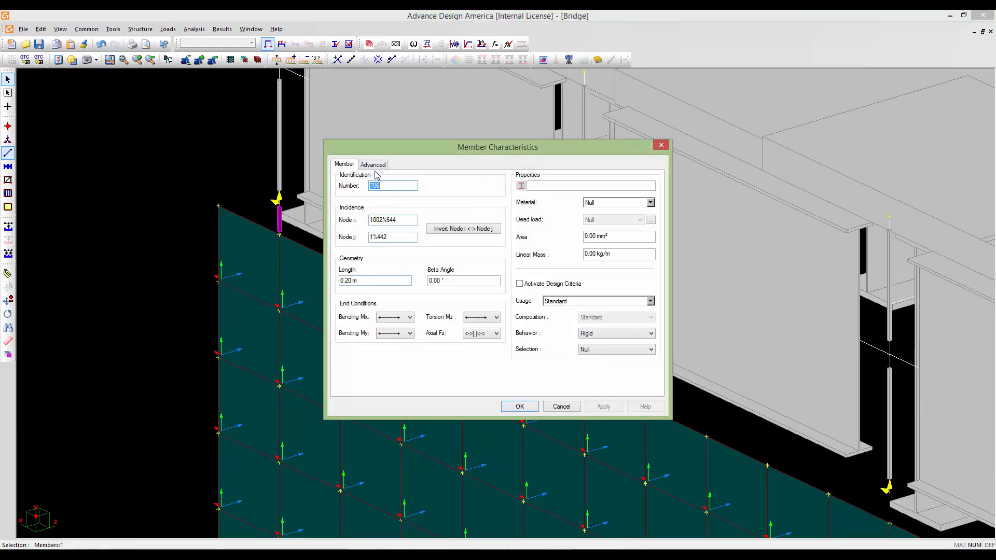
pyautogui.click(373, 165)
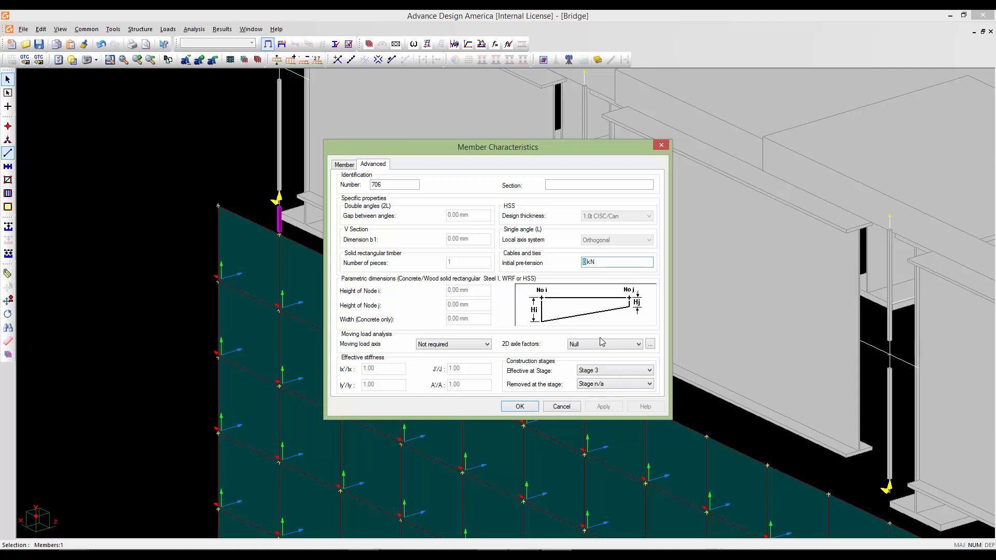
pyautogui.click(520, 407)
# - Create a Rigid member, effective at Stage 3, from the original wall's top edge up to the second girder support
pyautogui.scroll(5, 502, 400)
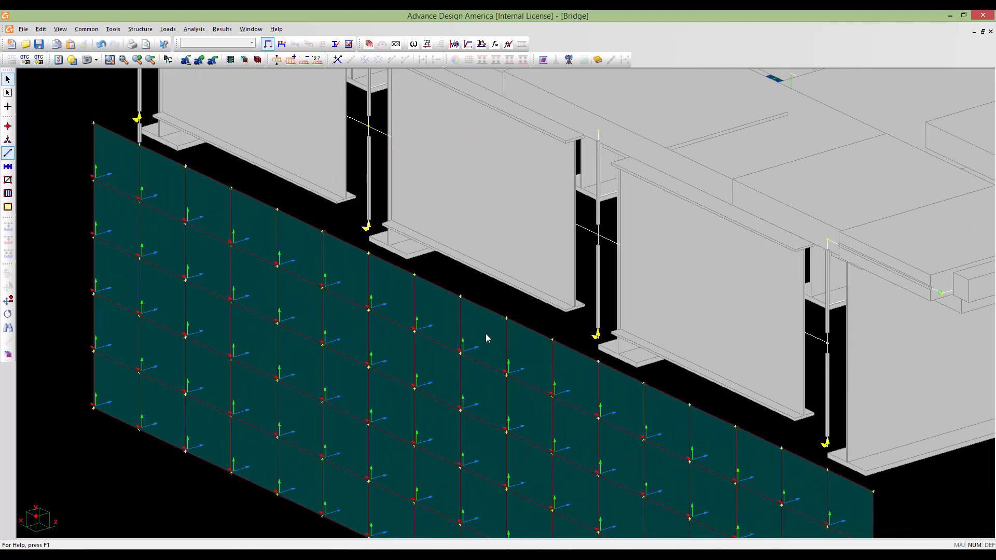
pyautogui.click(8, 154)
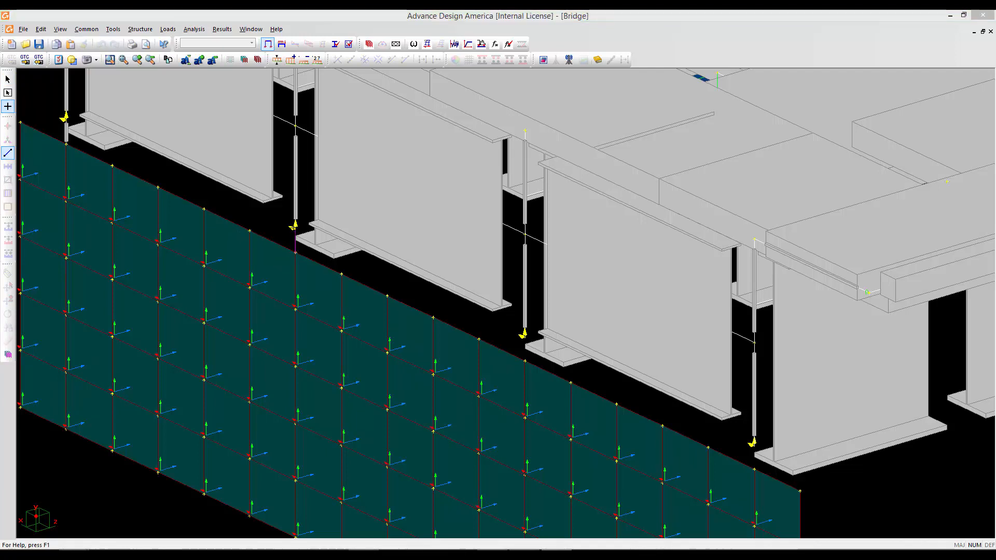
pyautogui.click(296, 252)
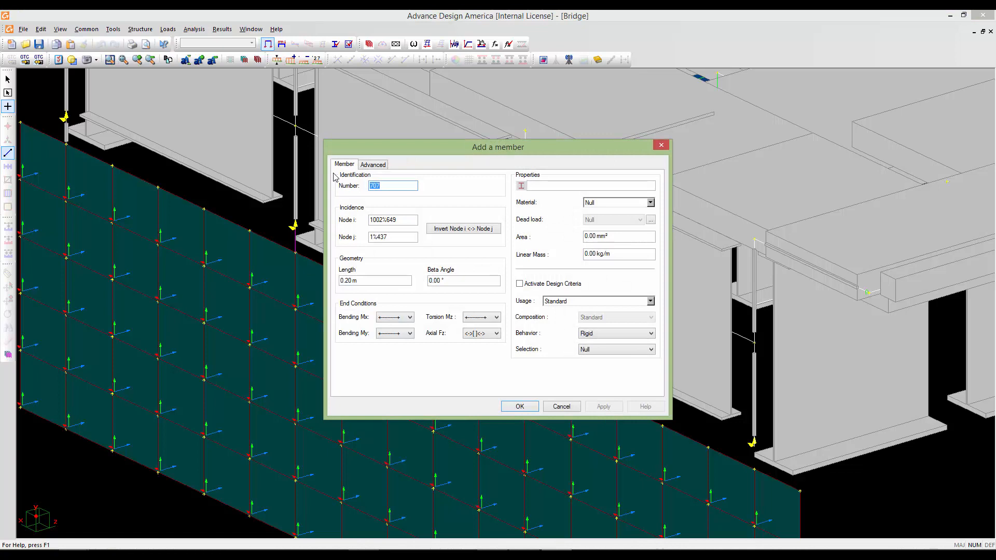
pyautogui.click(366, 166)
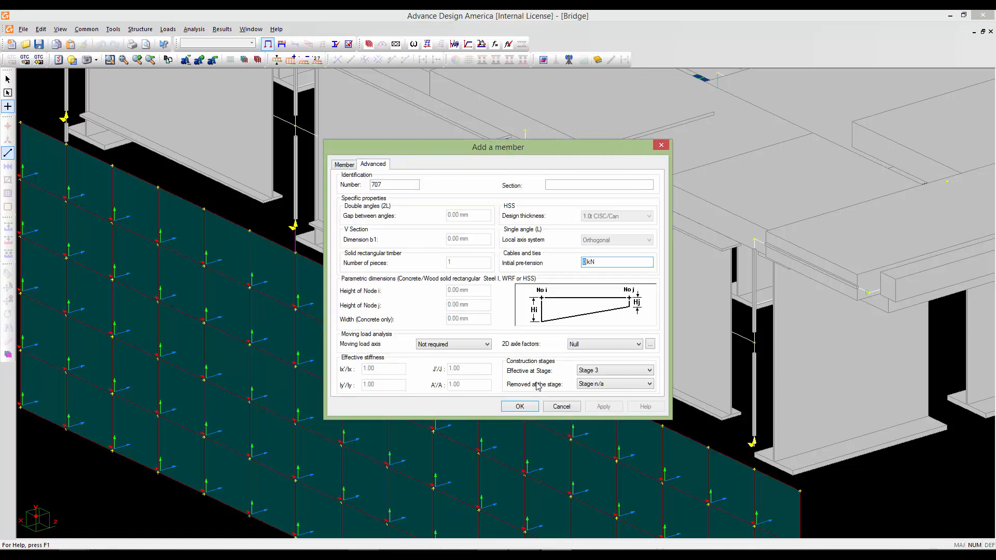
pyautogui.click(519, 406)
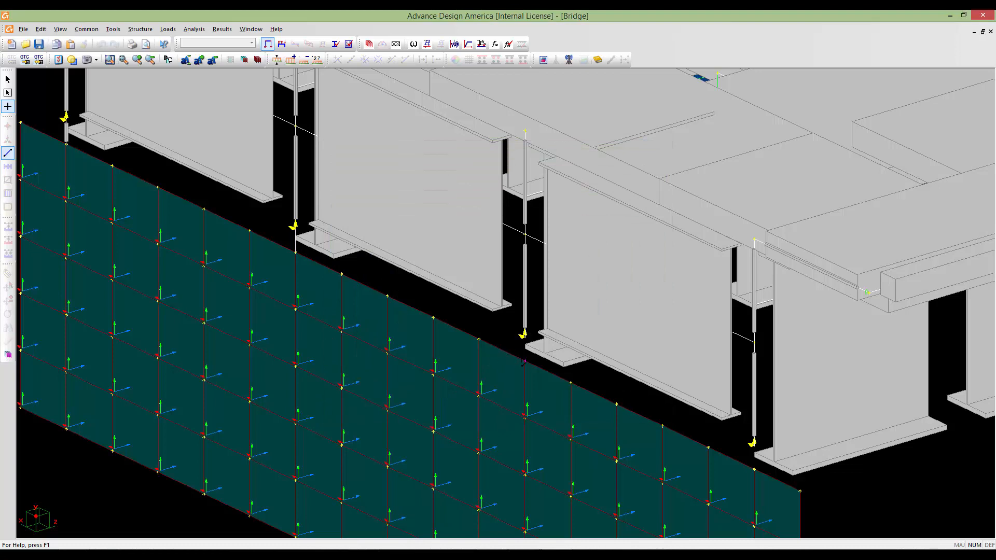
# - Create a Rigid member, effective at Stage 3, from the original wall's top edge up to the third girder support
pyautogui.click(523, 336)
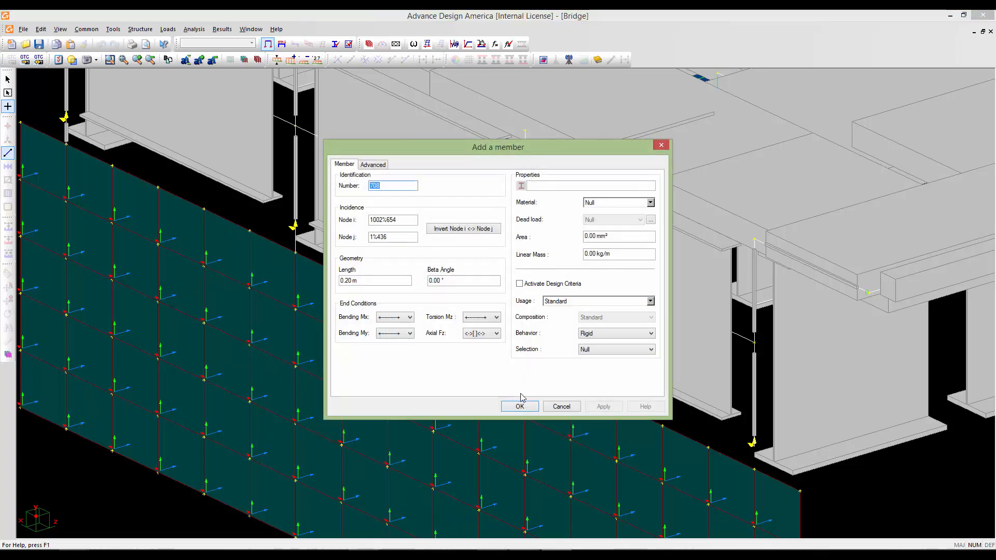
pyautogui.click(372, 165)
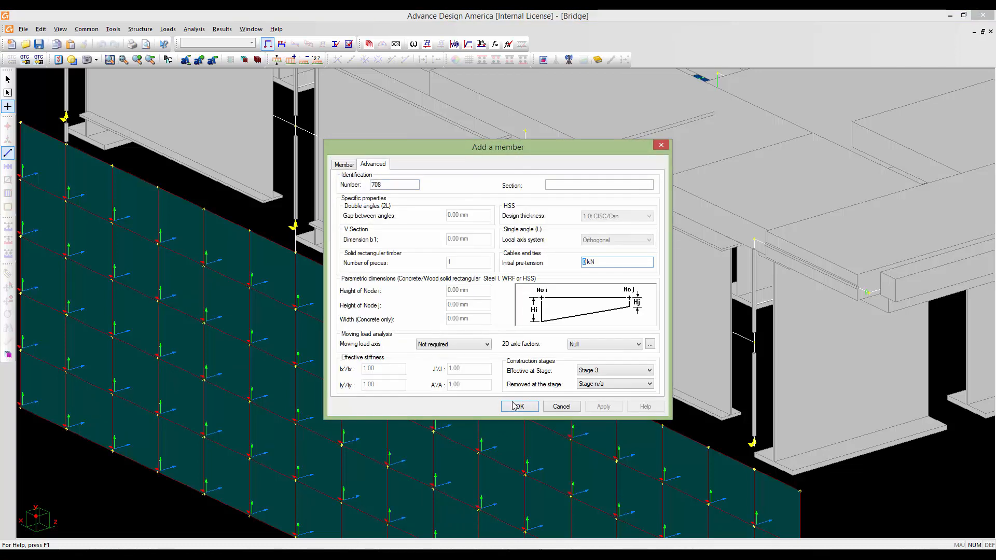
pyautogui.click(344, 164)
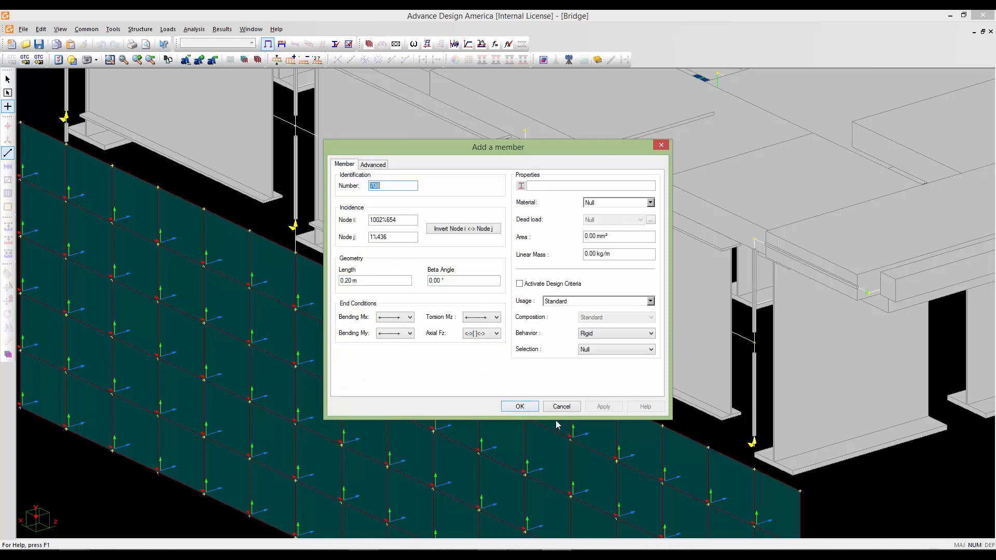
pyautogui.click(519, 407)
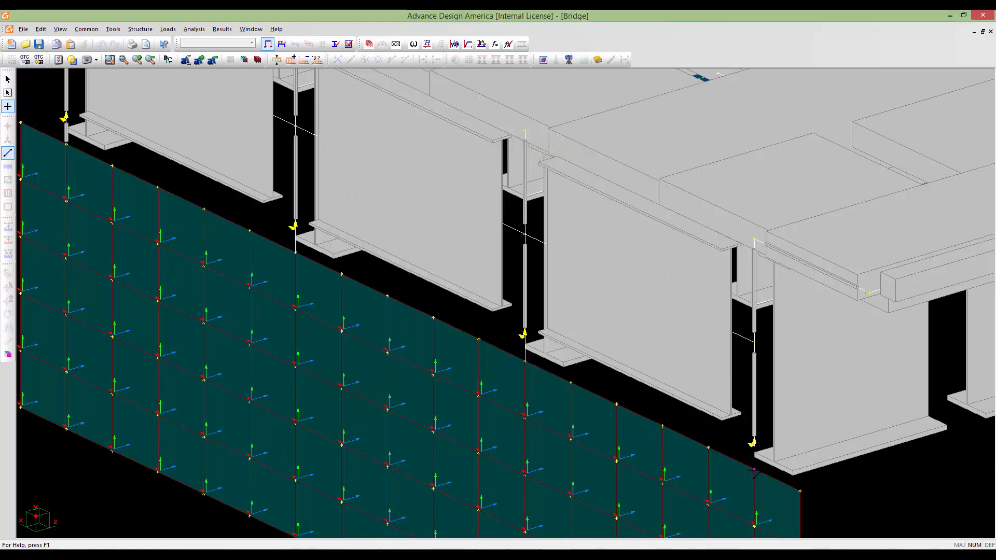
# - Create the fourth Rigid member, from the original wall's top edge up to the remaining outer girder support
pyautogui.click(753, 443)
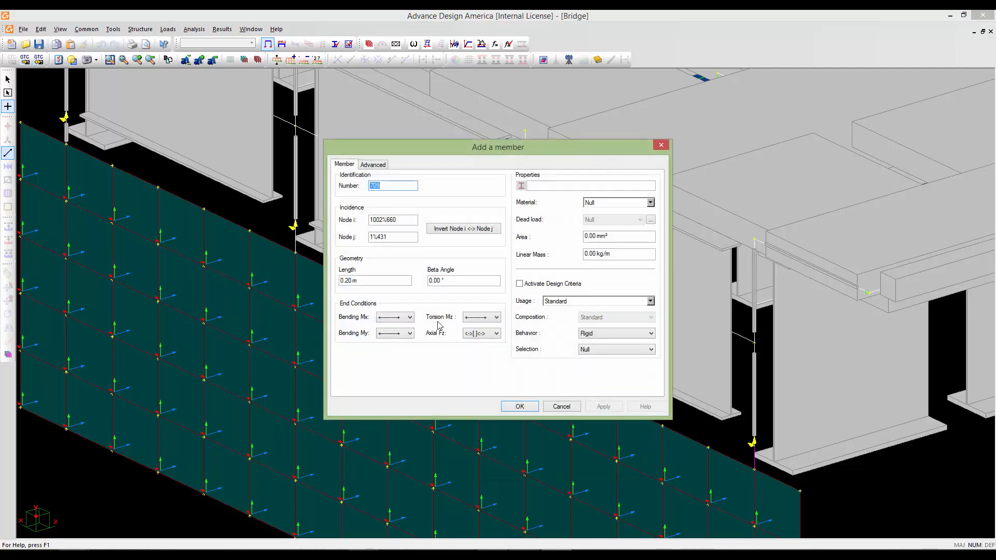
pyautogui.click(520, 407)
pyautogui.scroll(-6, 685, 315)
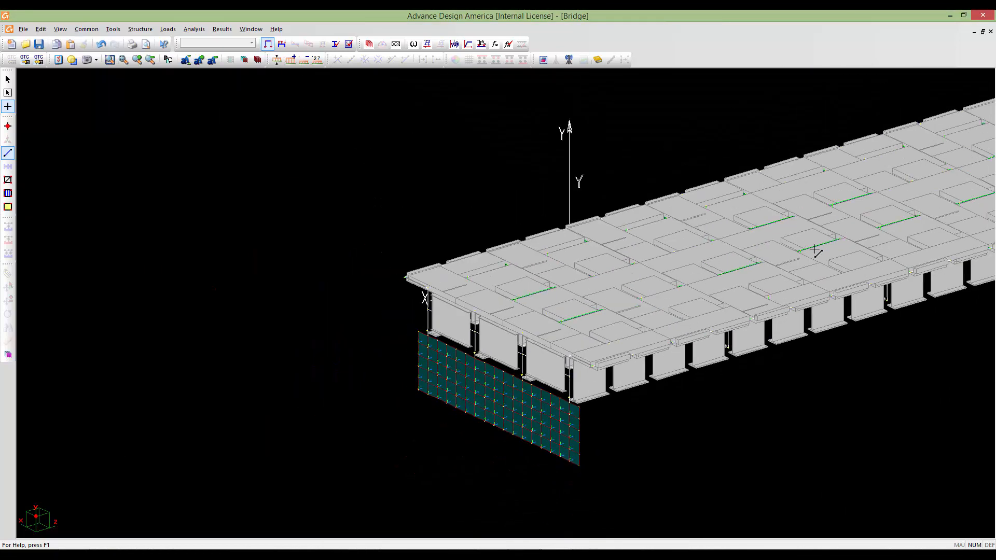
pyautogui.moveTo(816, 251); pyautogui.dragTo(102, 330, button='middle')
pyautogui.moveTo(766, 175); pyautogui.dragTo(227, 449, button='middle')
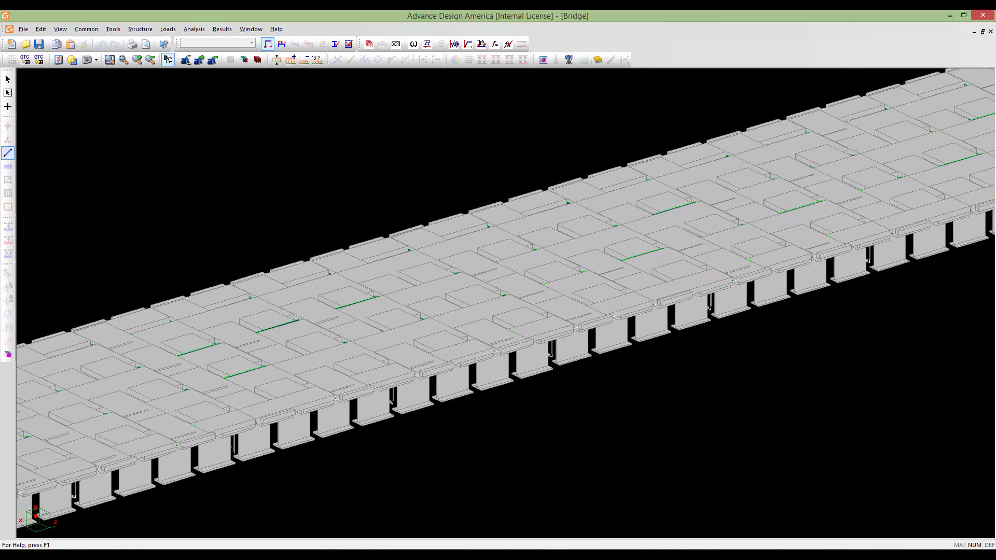
# - Create a Rigid member, effective at Stage 3, from the opposite end wall's top edge up to the nearest outer girder support
pyautogui.moveTo(539, 350); pyautogui.dragTo(38, 399, button='middle')
pyautogui.moveTo(505, 245); pyautogui.dragTo(394, 270, button='middle')
pyautogui.scroll(10, 394, 271)
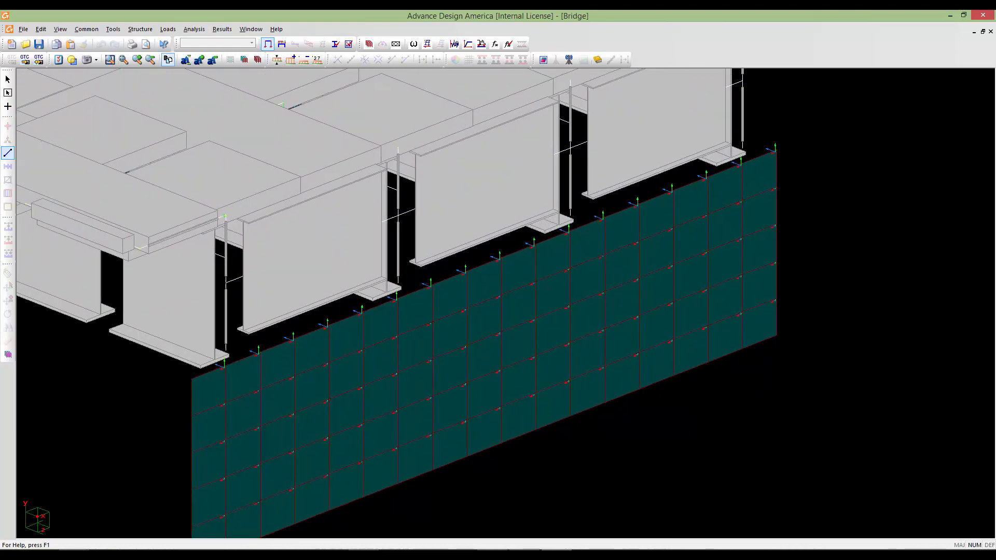
pyautogui.moveTo(189, 356); pyautogui.dragTo(206, 345, button='middle')
pyautogui.click(241, 357)
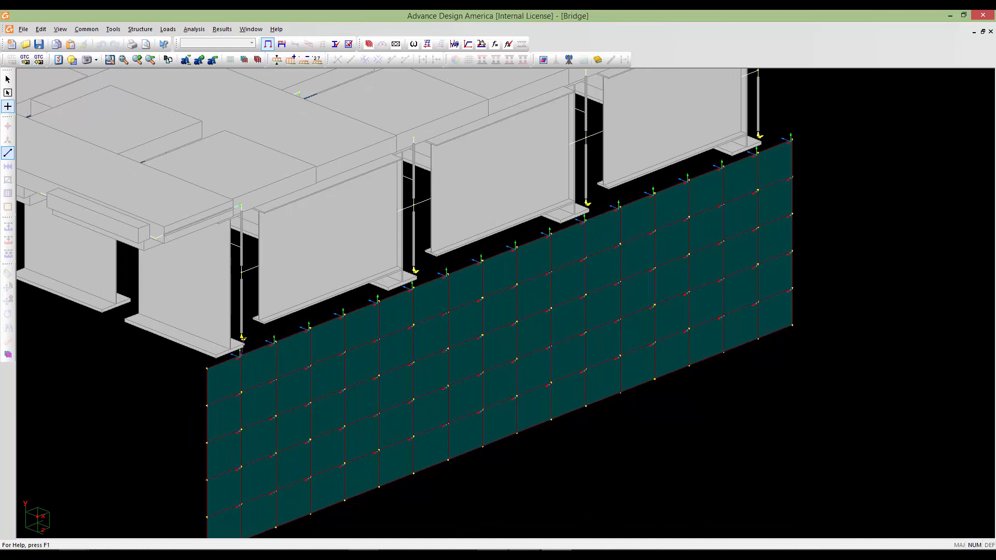
pyautogui.click(242, 338)
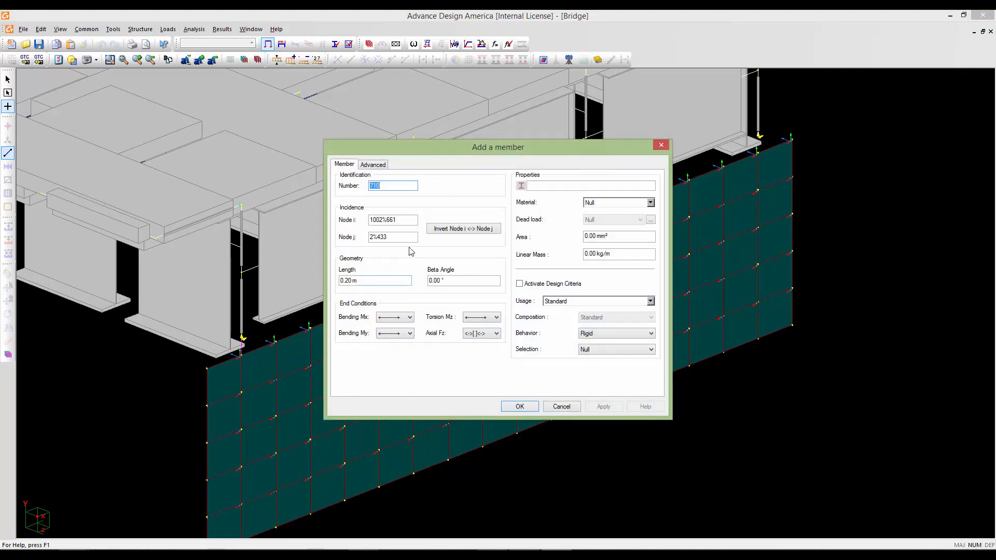
pyautogui.click(383, 165)
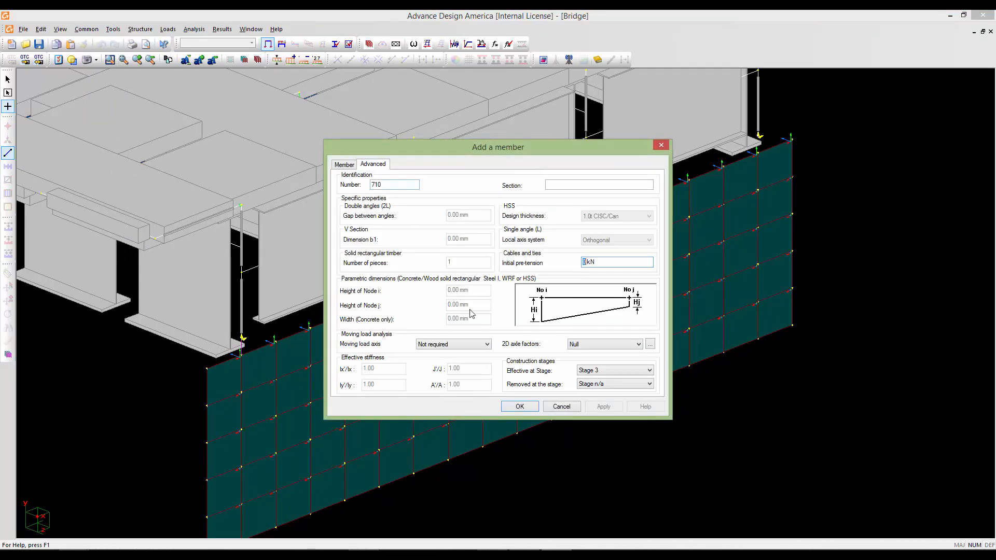
pyautogui.click(342, 165)
pyautogui.click(520, 406)
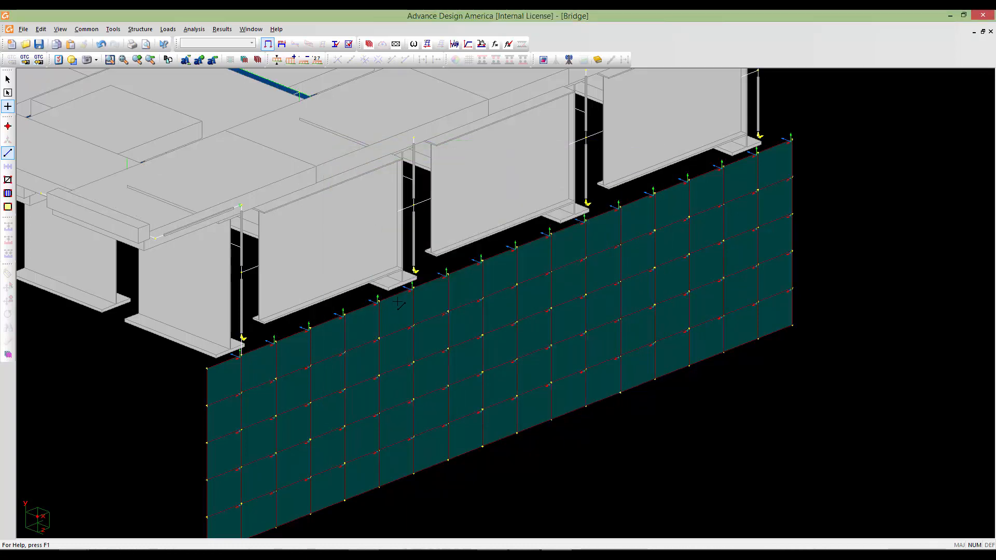
# - Create three more Rigid members from the opposite wall's top edge up to the second, third and remaining outer girder supports
pyautogui.click(415, 273)
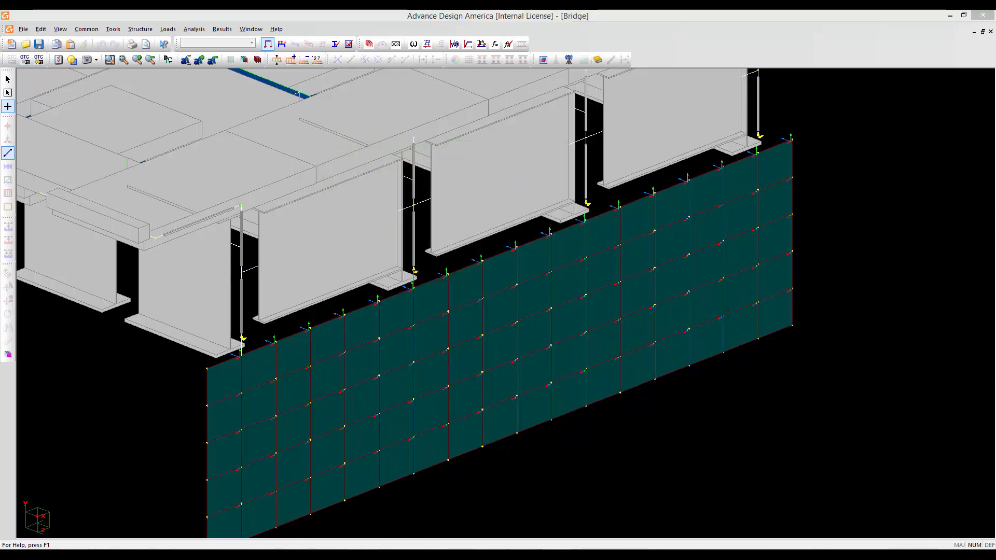
pyautogui.click(511, 405)
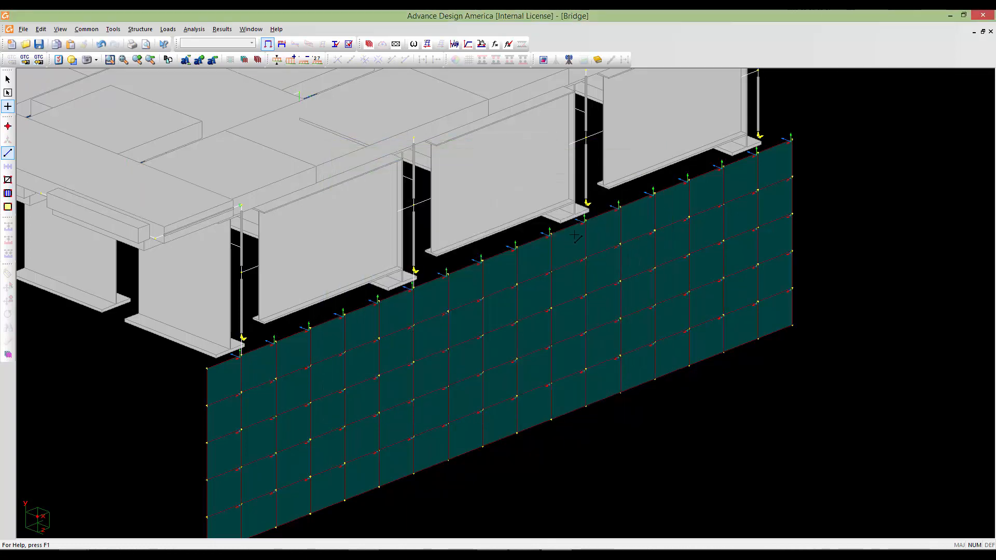
pyautogui.click(586, 221)
pyautogui.click(587, 204)
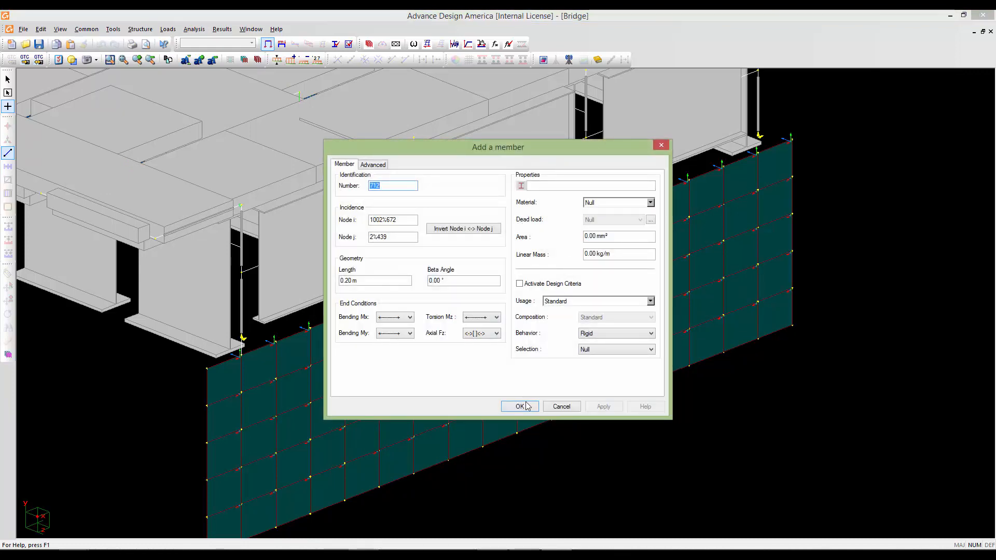
pyautogui.click(520, 406)
pyautogui.click(757, 154)
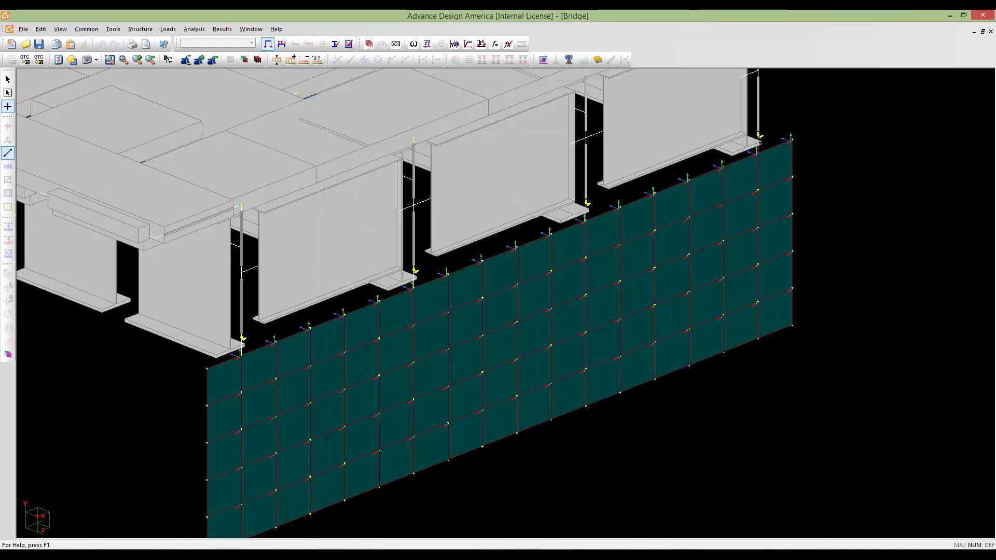
pyautogui.click(759, 136)
pyautogui.click(514, 406)
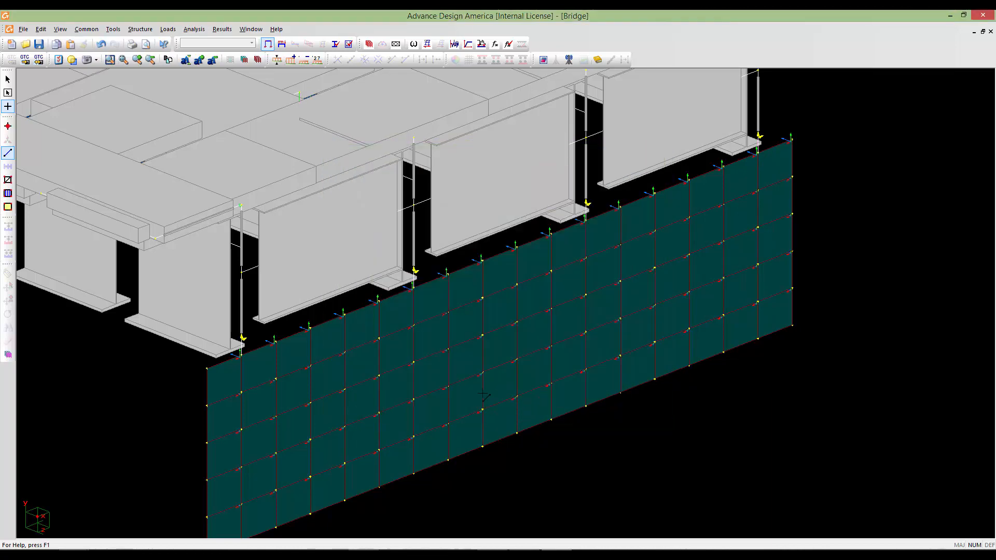
# - Examine the rigid connections along the opposite wall and the overall bridge model
pyautogui.scroll(4, 394, 375)
pyautogui.scroll(-3, 395, 374)
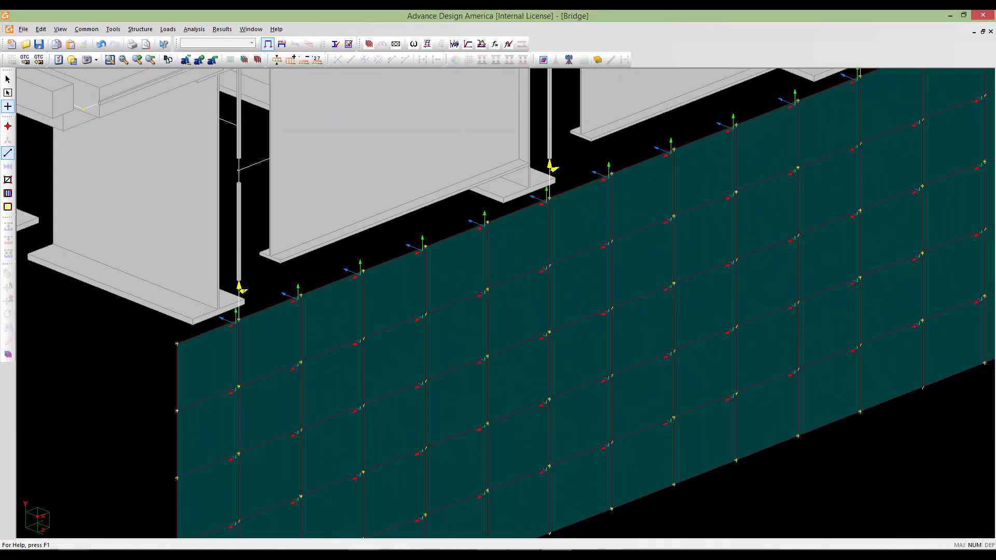
pyautogui.moveTo(768, 145); pyautogui.dragTo(381, 341, button='middle')
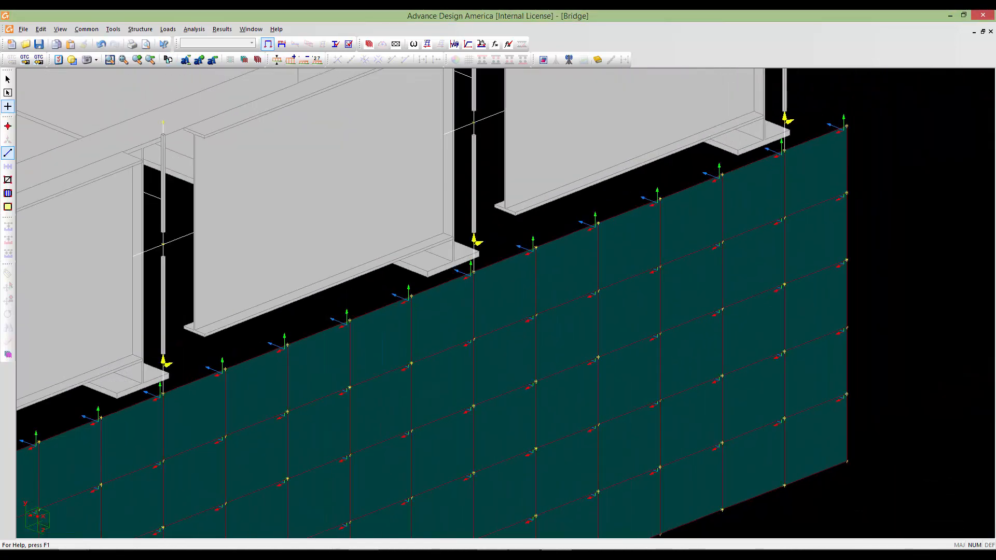
pyautogui.moveTo(757, 167); pyautogui.dragTo(626, 257, button='middle')
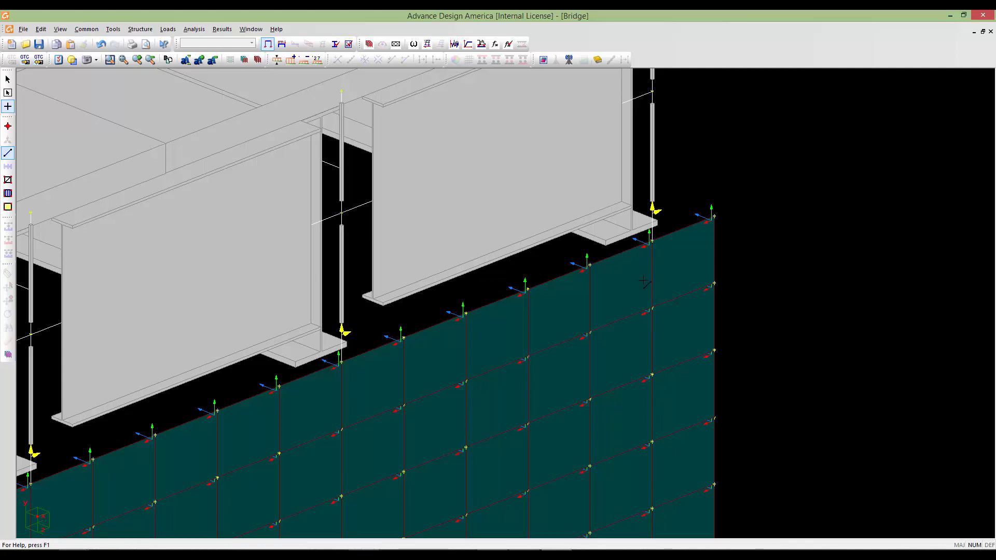
pyautogui.scroll(-4, 583, 305)
pyautogui.scroll(5, 404, 324)
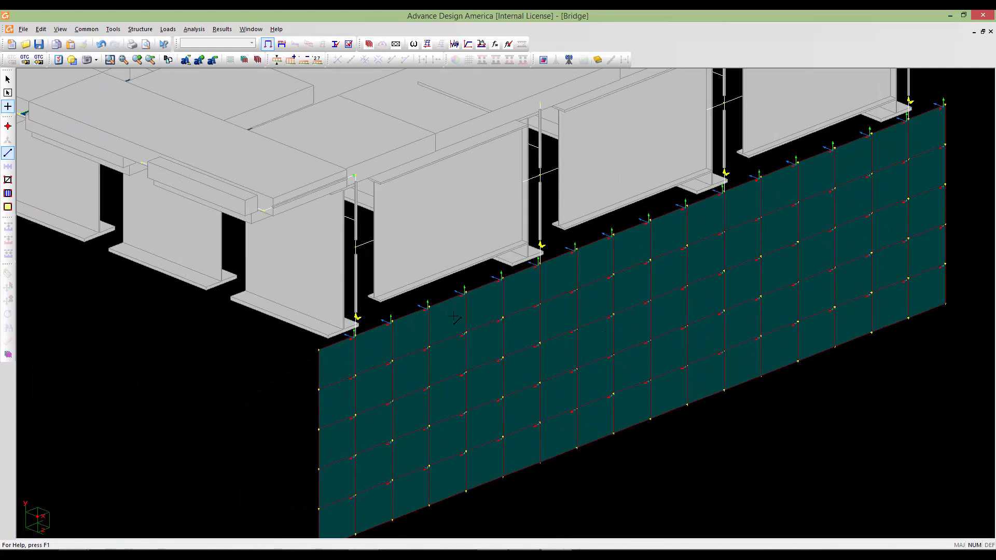
pyautogui.scroll(-6, 404, 324)
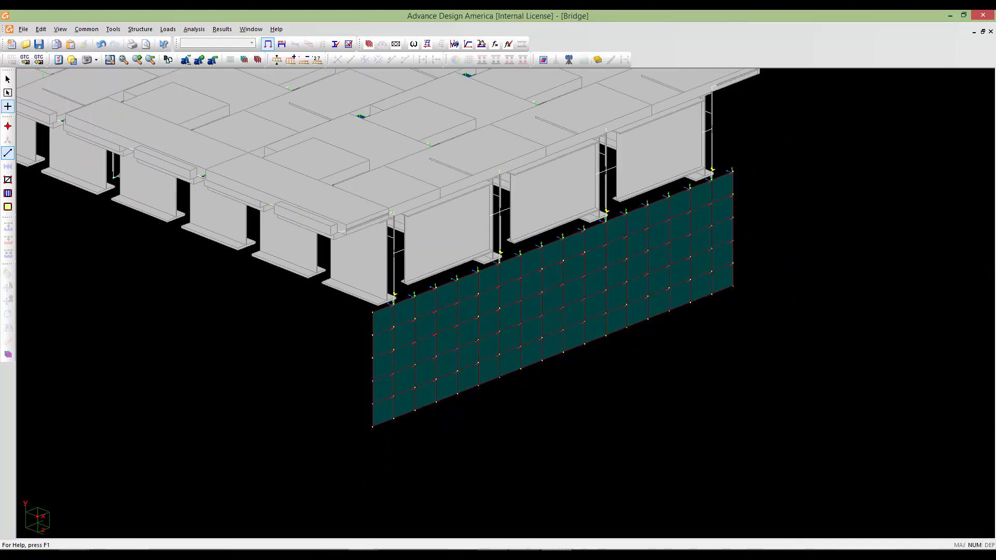
pyautogui.moveTo(460, 315); pyautogui.dragTo(529, 410, button='middle')
pyautogui.moveTo(324, 446); pyautogui.dragTo(384, 363, button='middle')
pyautogui.scroll(3, 384, 364)
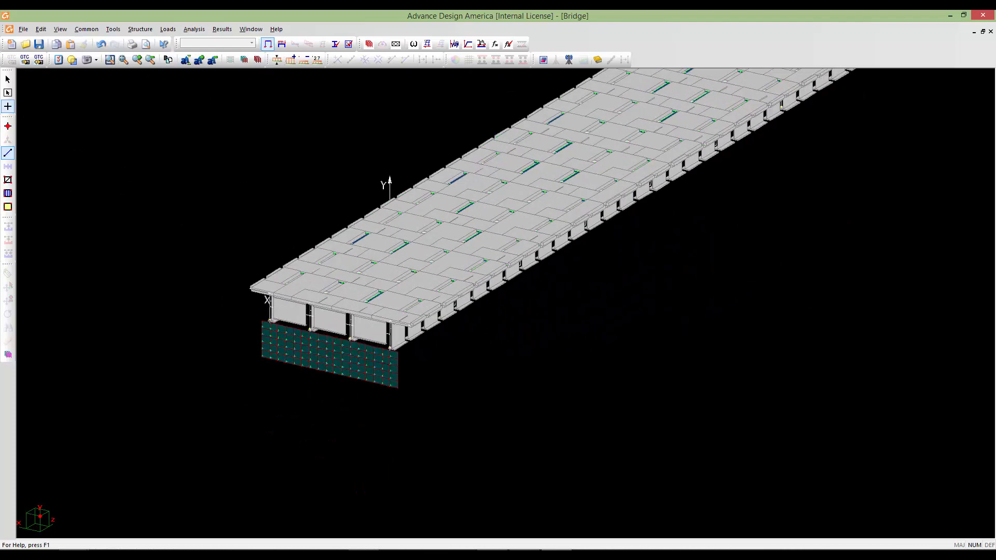
# - Save the bridge project
pyautogui.click(39, 45)
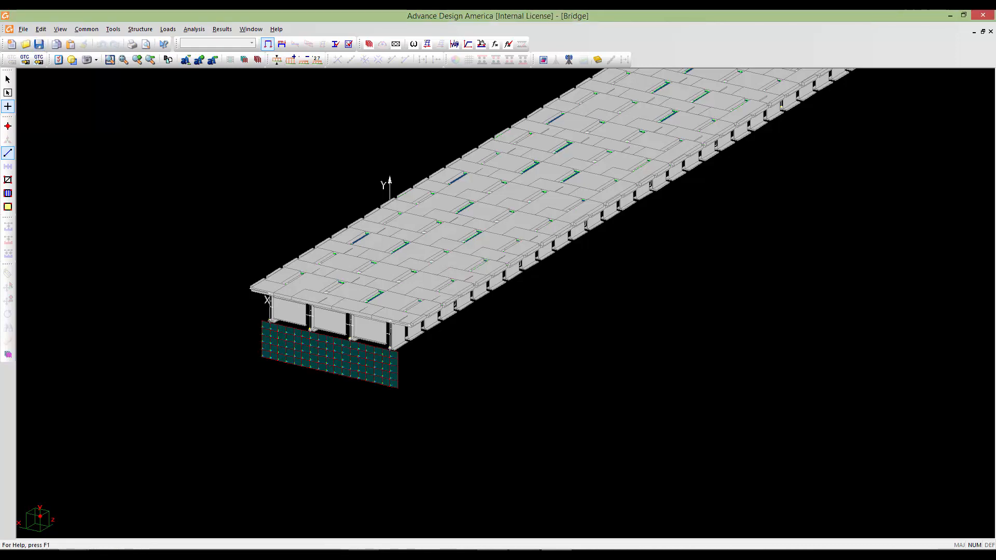
pyautogui.hotkey('alt', 'Tab')
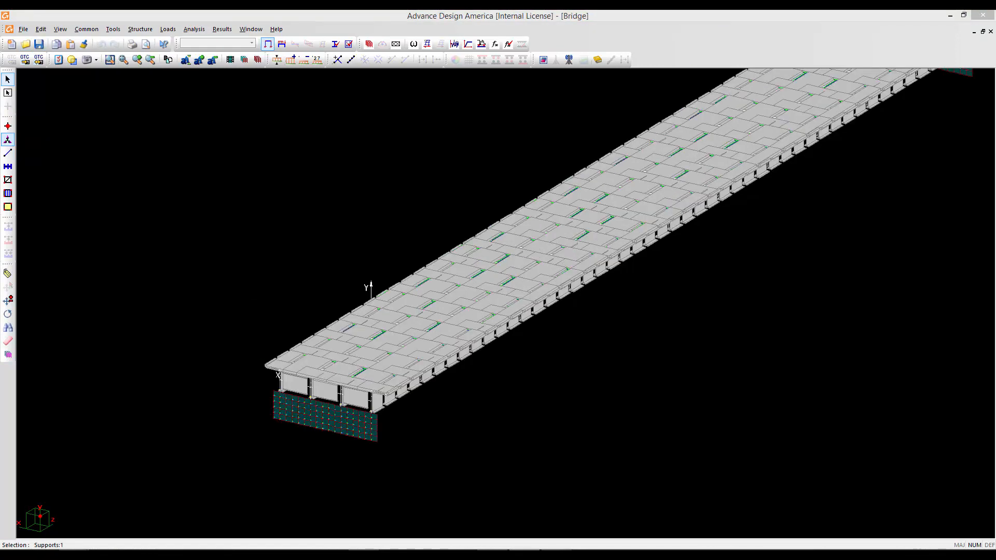
pyautogui.click(786, 24)
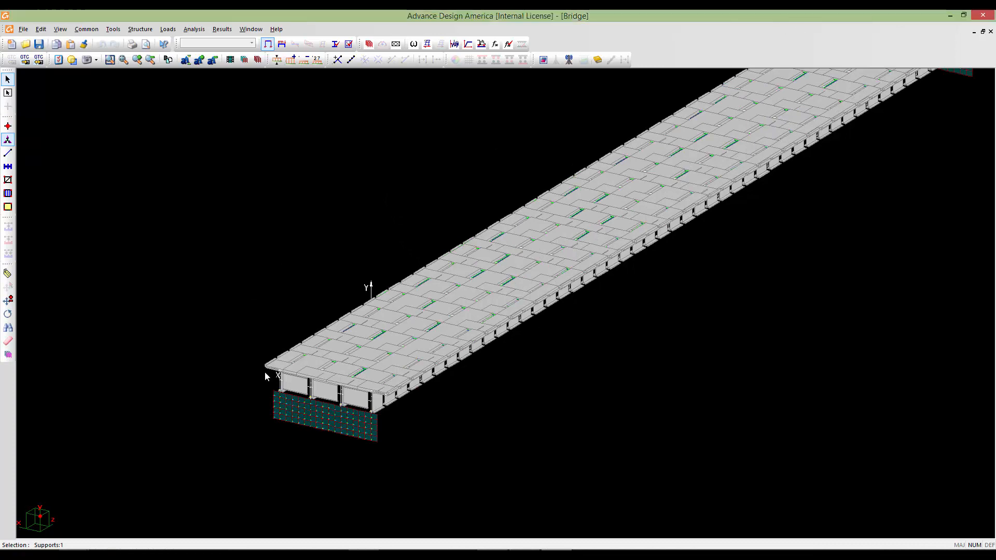
# - Examine the end wall's bottom edge and its mesh nodes
pyautogui.moveTo(290, 397); pyautogui.dragTo(340, 329, button='middle')
pyautogui.scroll(-2, 345, 326)
pyautogui.scroll(5, 369, 294)
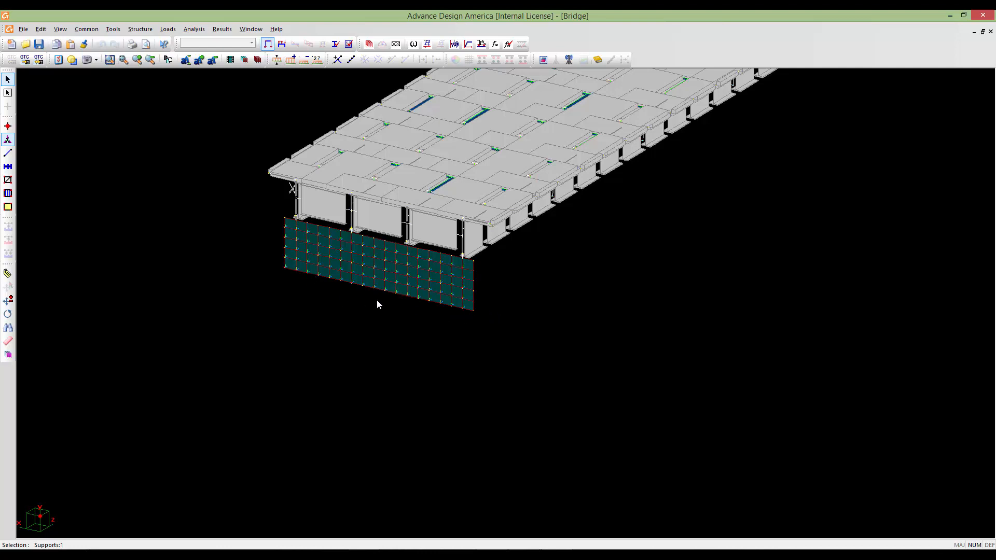
pyautogui.scroll(5, 377, 301)
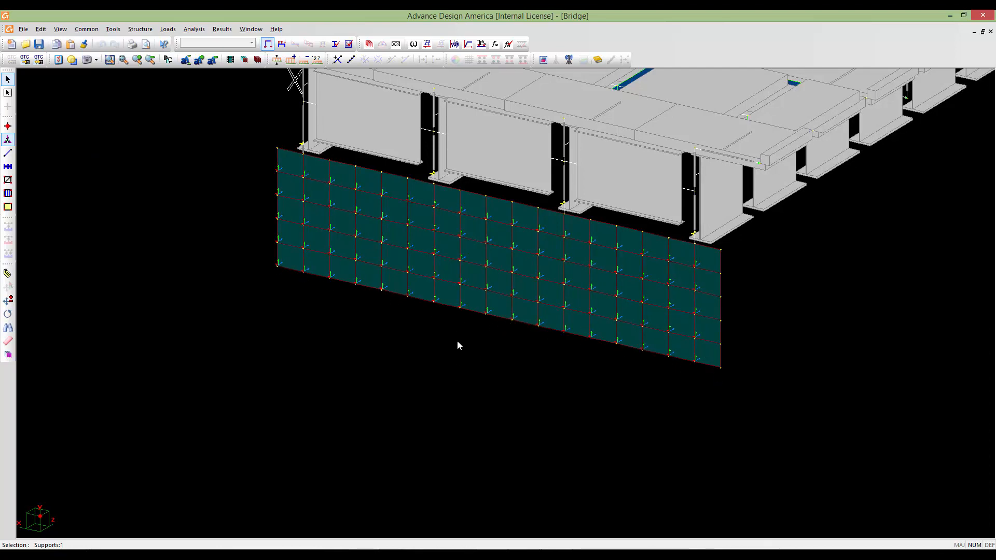
pyautogui.moveTo(457, 340); pyautogui.dragTo(453, 354, button='middle')
pyautogui.scroll(5, 459, 344)
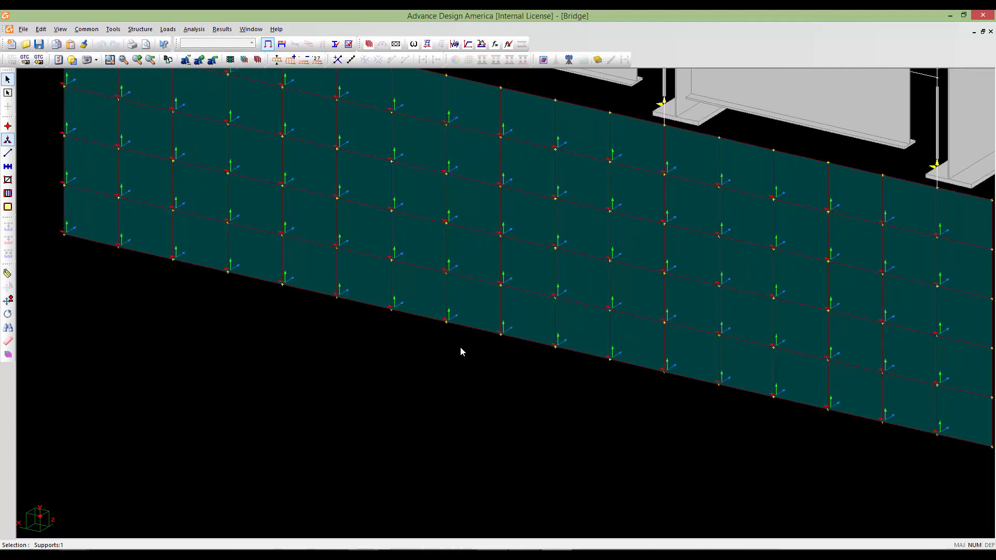
pyautogui.scroll(-2, 463, 357)
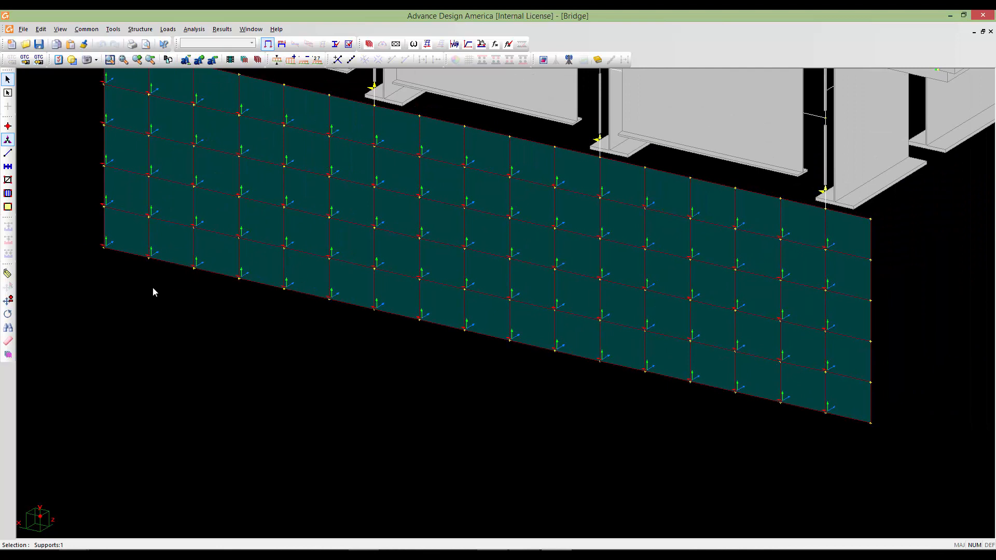
pyautogui.click(8, 126)
pyautogui.doubleClick(7, 126)
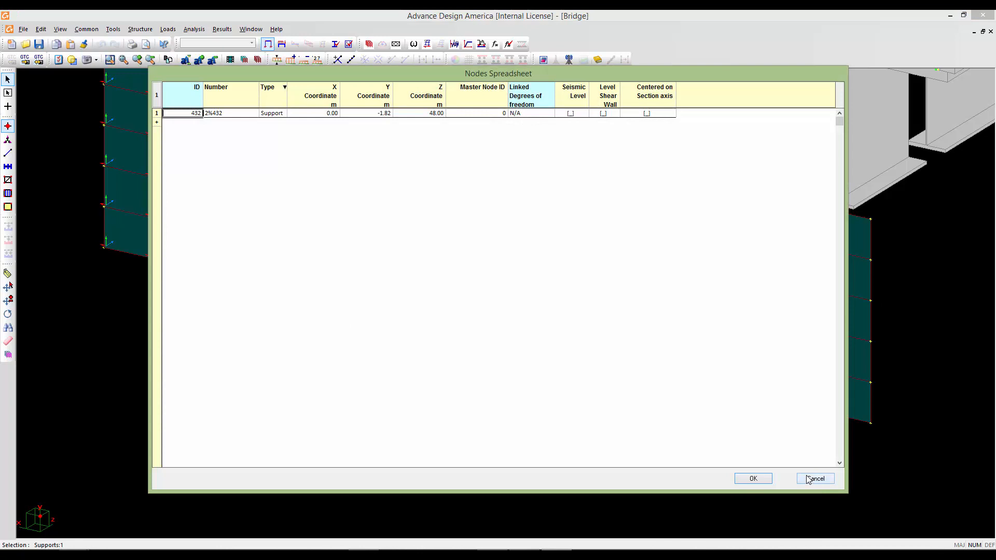
pyautogui.click(807, 476)
pyautogui.scroll(-1, 443, 398)
pyautogui.moveTo(442, 396); pyautogui.dragTo(463, 372, button='middle')
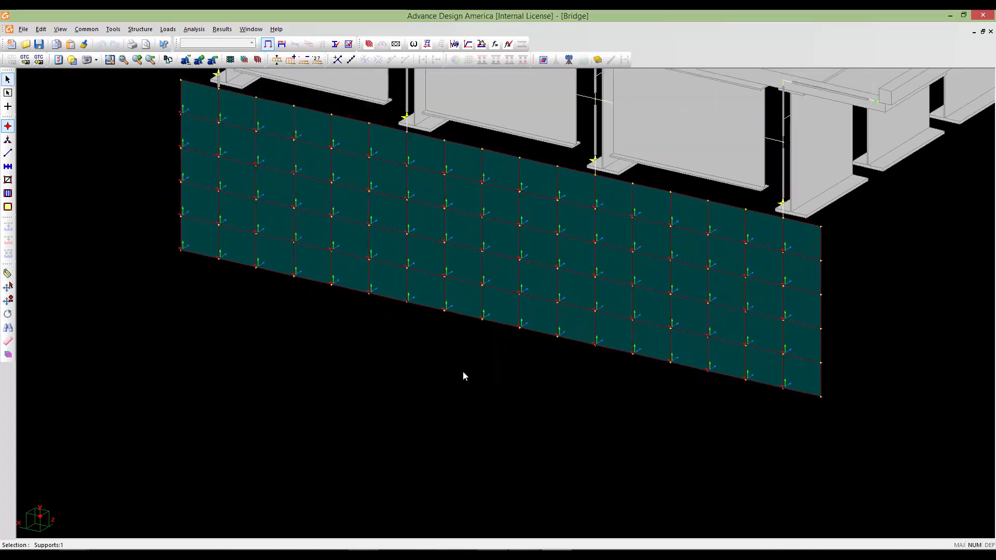
pyautogui.scroll(3, 463, 372)
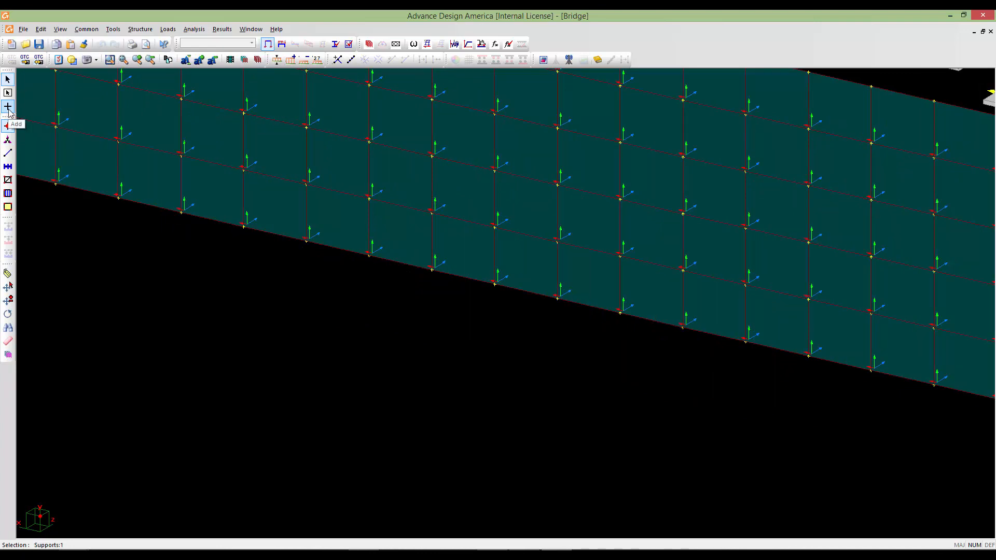
pyautogui.doubleClick(85, 219)
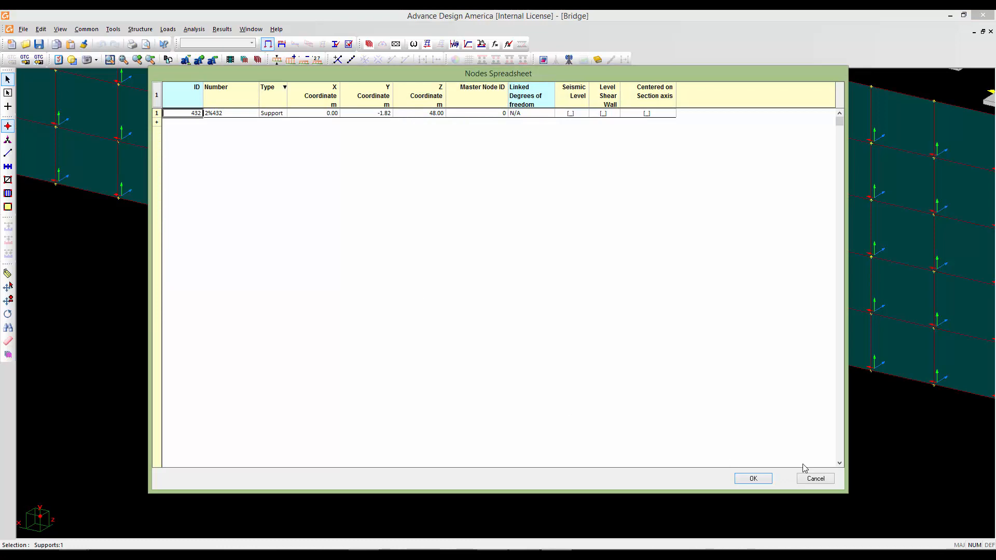
pyautogui.click(812, 476)
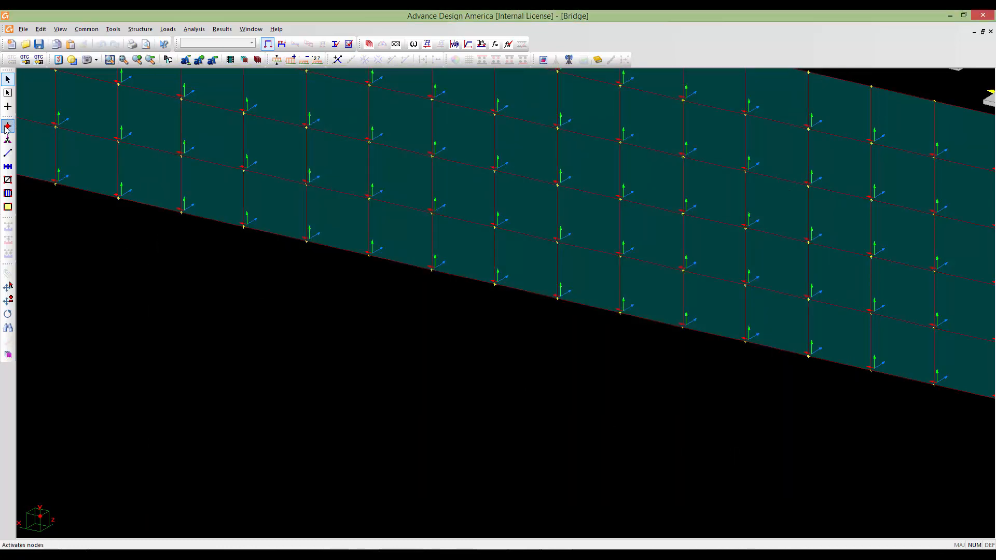
# - Add a node numbered 2000 as a new row at the end of the full Nodes Spreadsheet
pyautogui.doubleClick(7, 127)
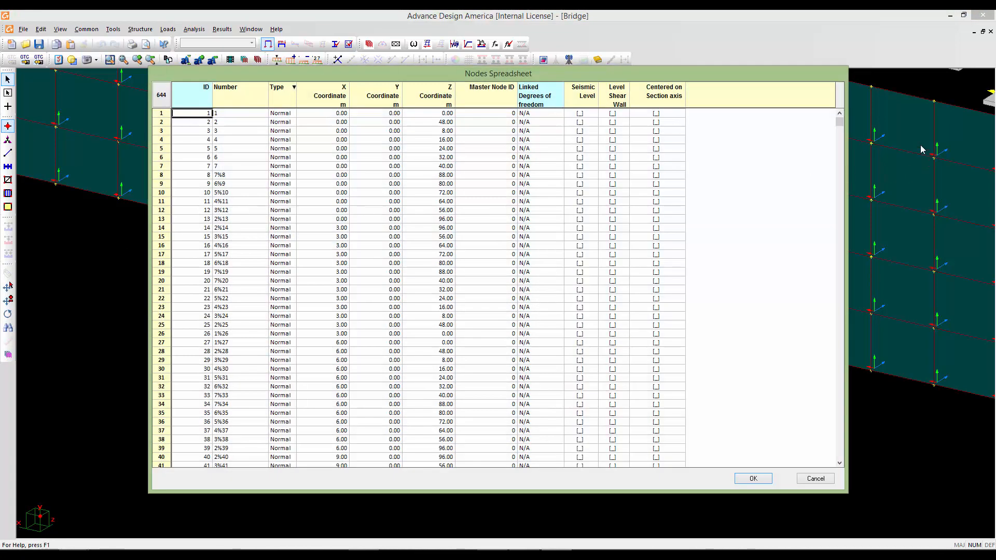
pyautogui.moveTo(840, 123); pyautogui.dragTo(840, 446)
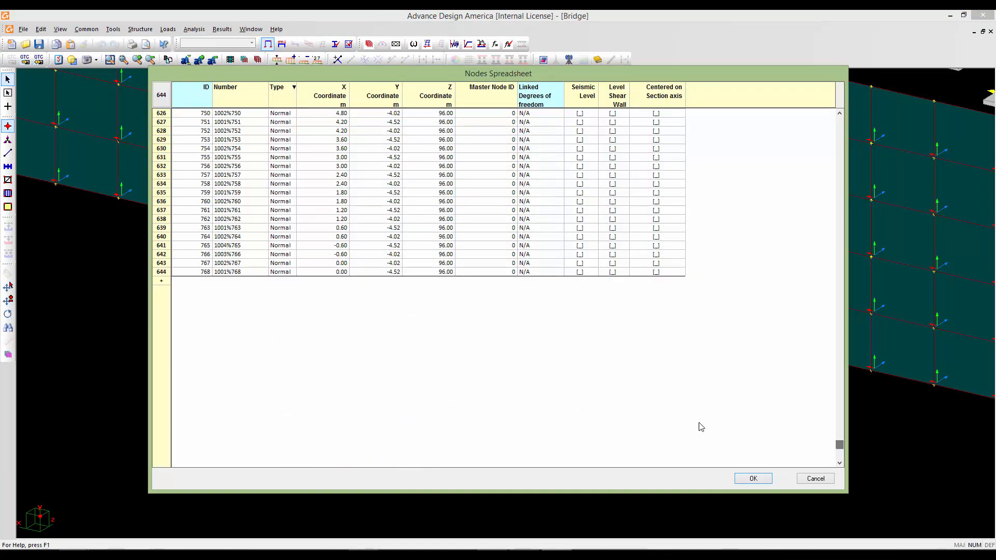
pyautogui.click(161, 280)
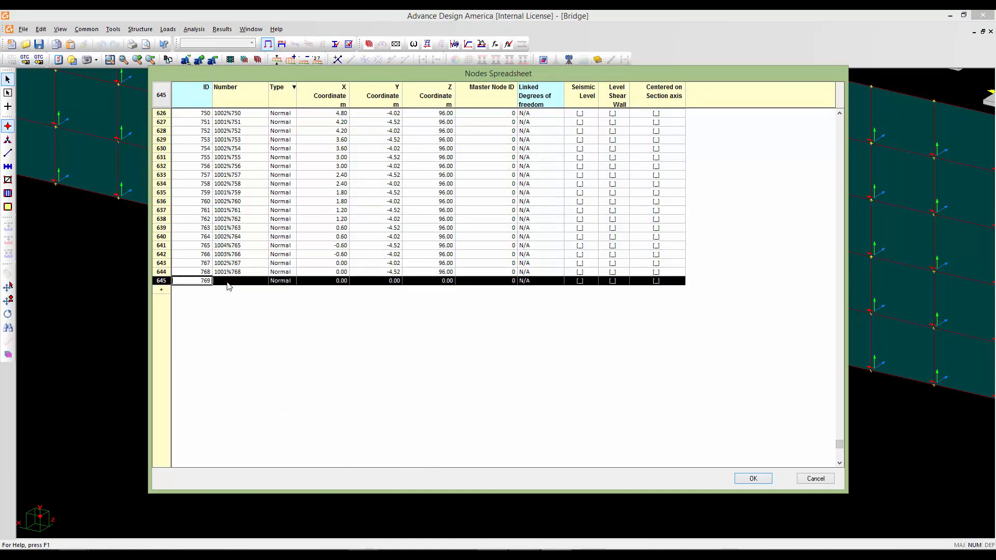
pyautogui.click(227, 282)
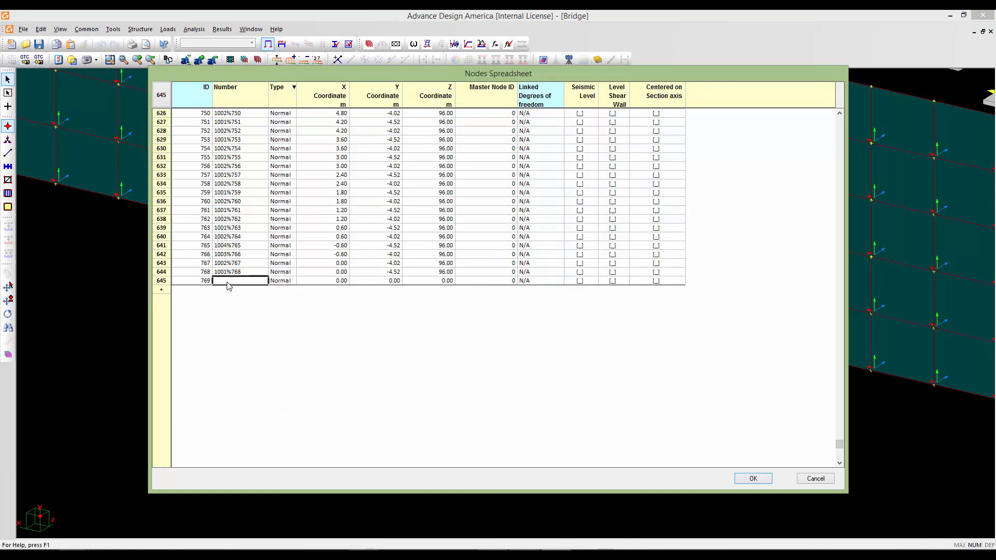
pyautogui.click(227, 282)
# - Make node 2000 a Support type and set its coordinates to X 4.5 m and Y -5 m
pyautogui.click(279, 283)
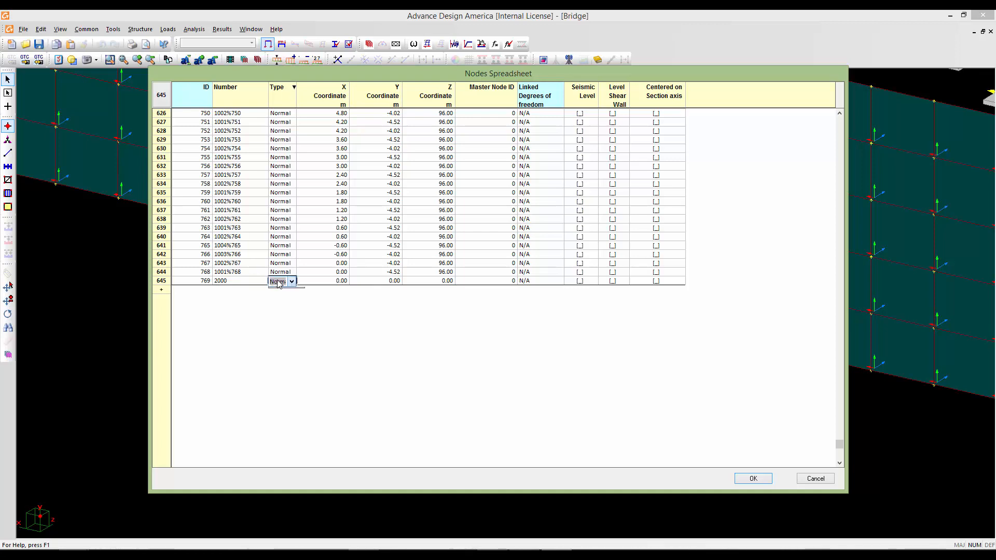
pyautogui.click(280, 283)
pyautogui.click(277, 300)
pyautogui.click(338, 282)
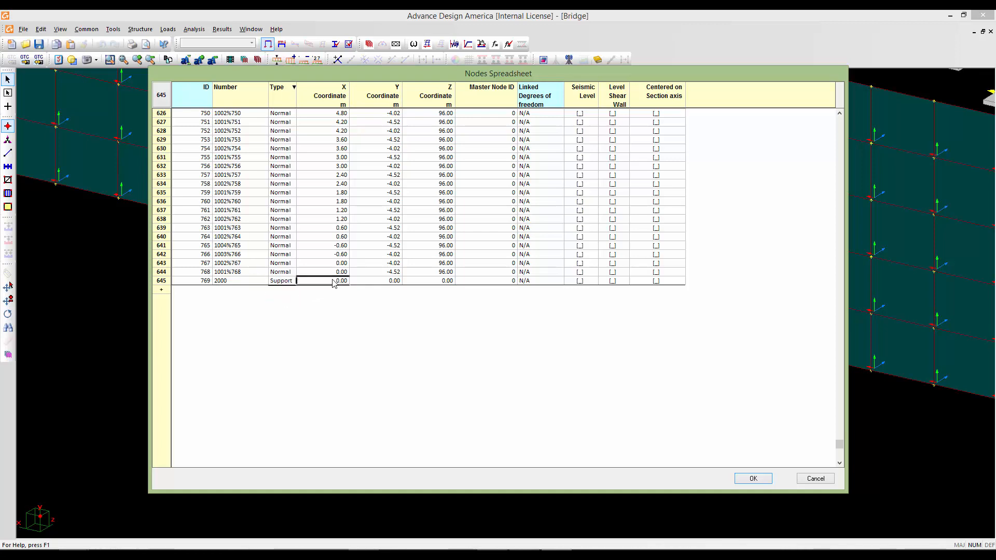
pyautogui.click(343, 281)
pyautogui.write('4.5')
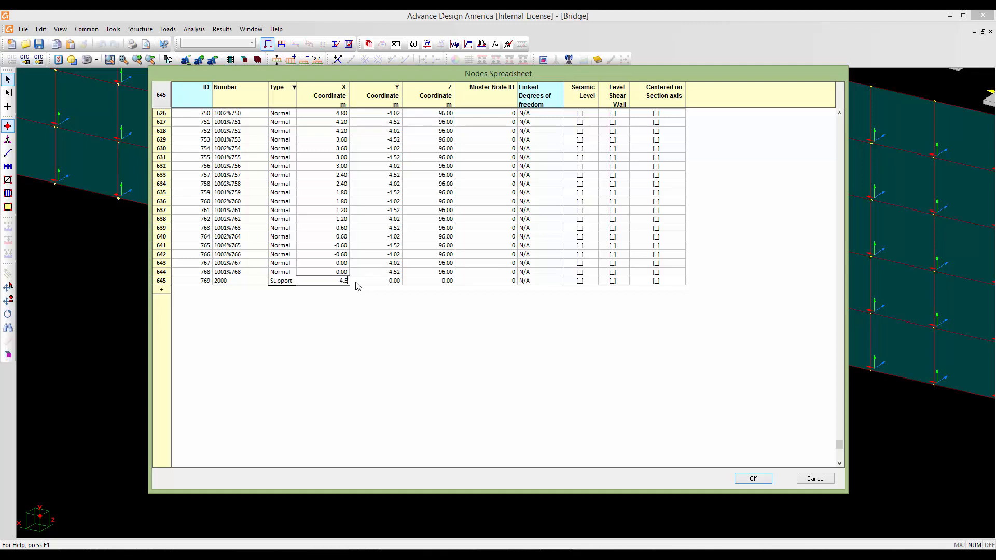
pyautogui.click(387, 282)
pyautogui.click(403, 281)
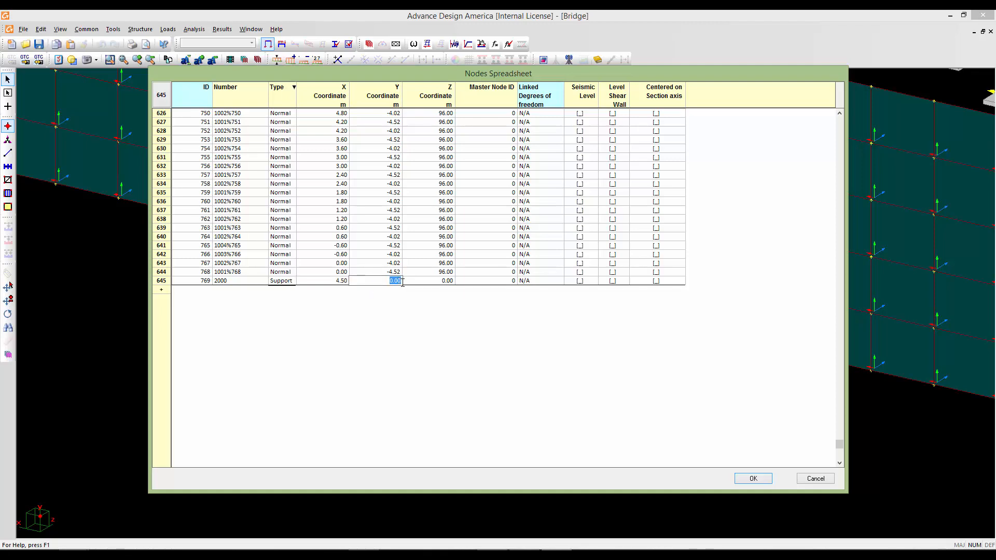
pyautogui.write('-5')
# - Add a new node row numbered 2001 and set its type to Support
pyautogui.click(162, 291)
pyautogui.click(223, 289)
pyautogui.write('2')
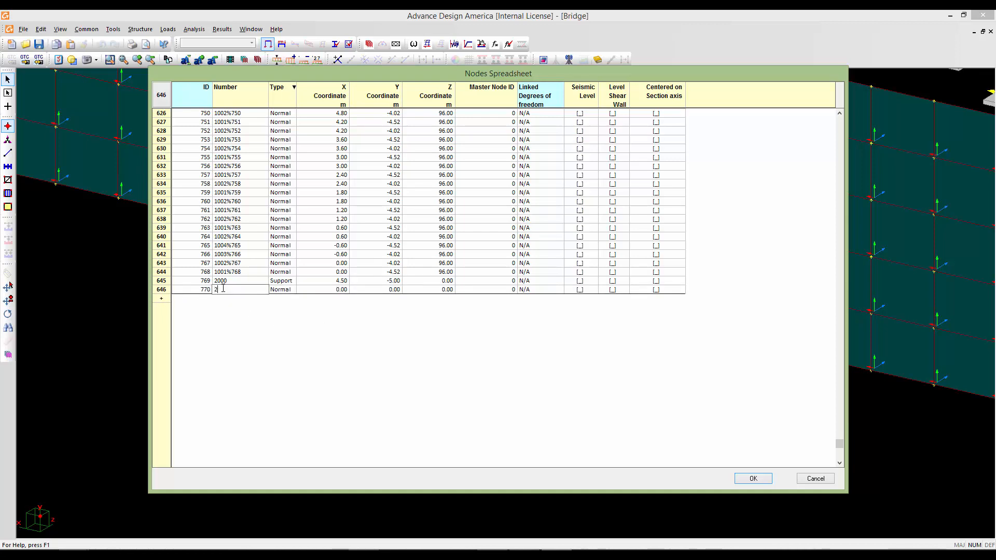
pyautogui.write('001')
pyautogui.click(280, 290)
pyautogui.click(282, 290)
pyautogui.click(283, 306)
pyautogui.click(334, 290)
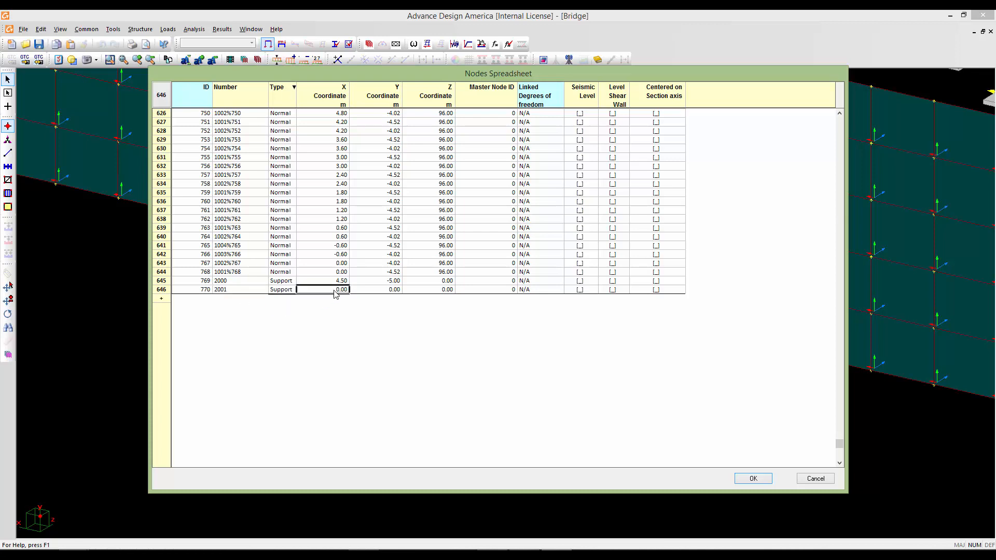
# - Set node 2001 to X 4.5 m, Y -5 m and the opposite wall's Z of 96 m, and accept the node table
pyautogui.click(335, 292)
pyautogui.write('4.5')
pyautogui.click(383, 289)
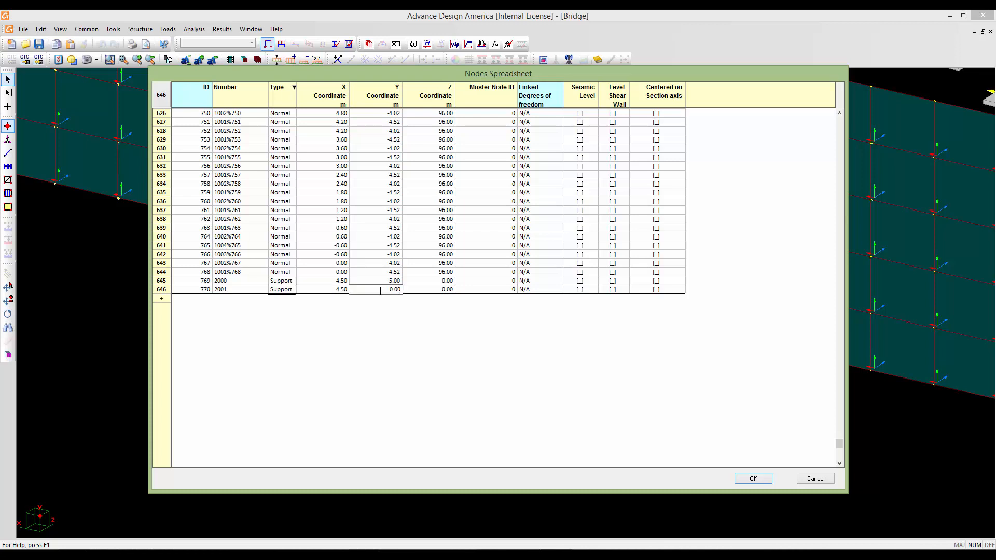
pyautogui.click(397, 289)
pyautogui.write('-5')
pyautogui.click(426, 289)
pyautogui.click(426, 290)
pyautogui.moveTo(427, 290); pyautogui.dragTo(467, 291)
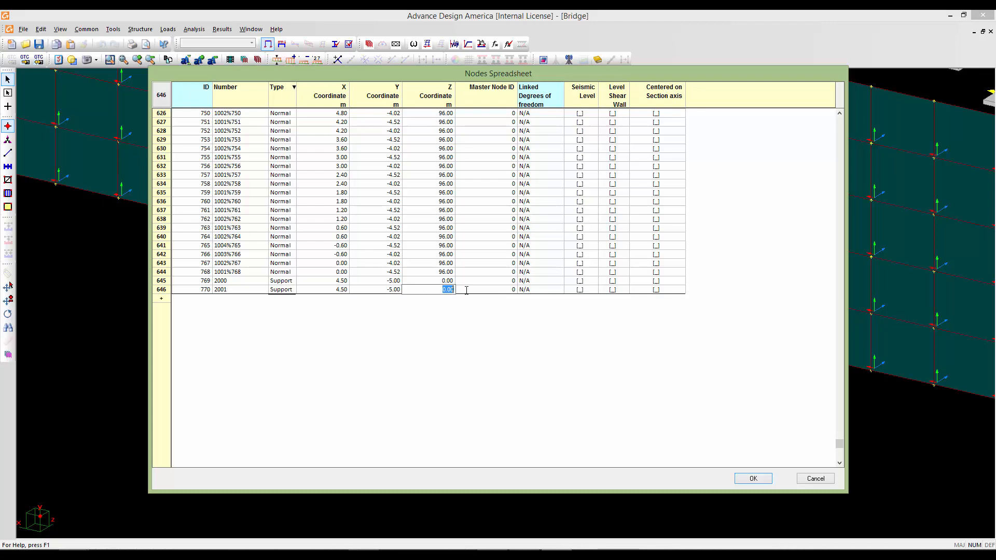
pyautogui.write('9')
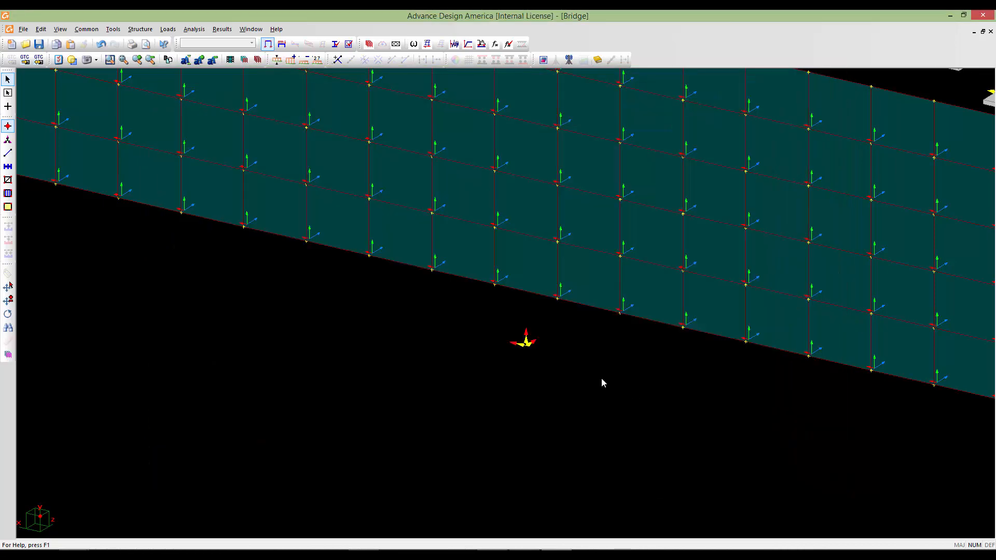
pyautogui.click(753, 478)
# - Examine the new support node's position beneath the end wall and along the length of the bridge
pyautogui.scroll(-2, 600, 377)
pyautogui.scroll(-2, 580, 375)
pyautogui.scroll(5, 583, 368)
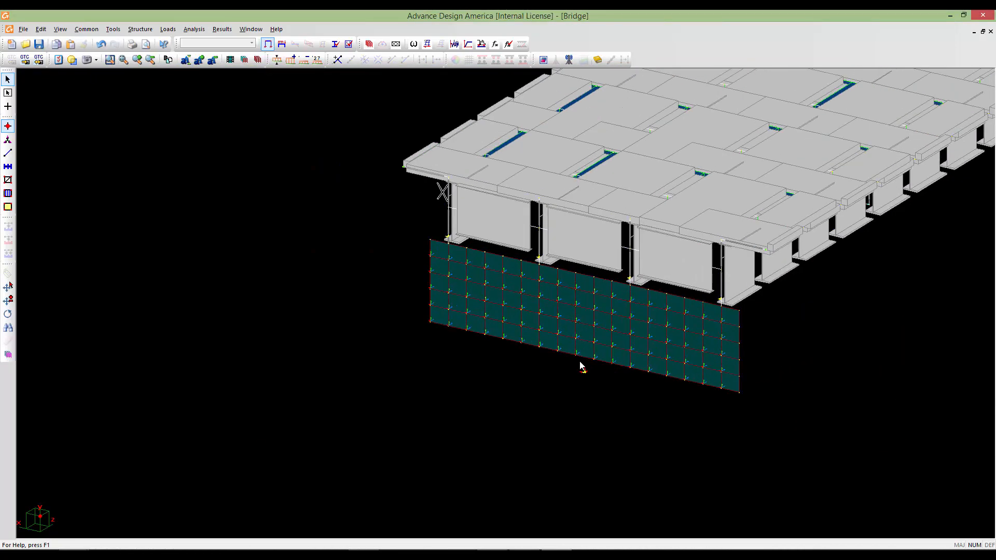
pyautogui.scroll(-5, 591, 394)
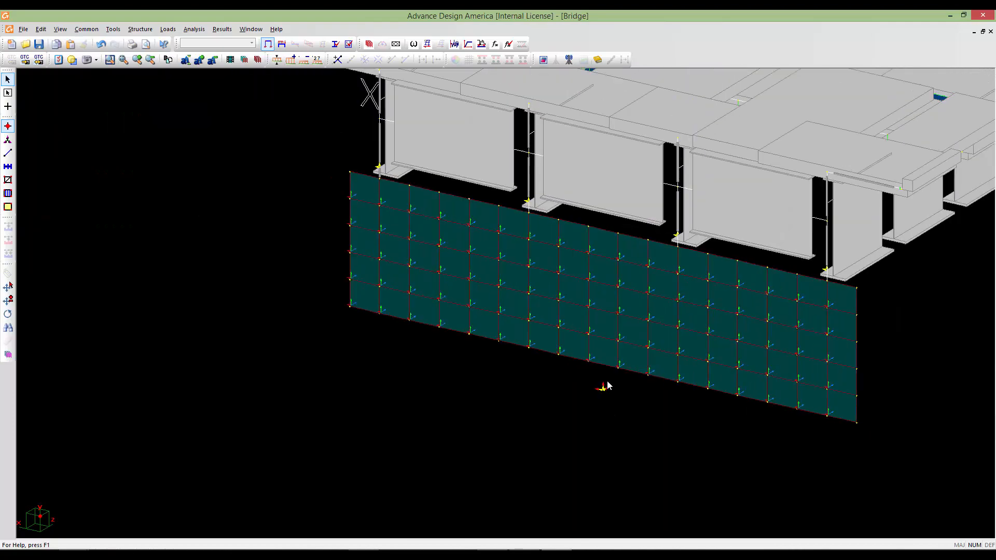
pyautogui.moveTo(621, 384); pyautogui.dragTo(256, 357, button='middle')
pyautogui.keyDown('shift'); pyautogui.moveTo(692, 214); pyautogui.dragTo(244, 353, button='middle'); pyautogui.keyUp('shift')
pyautogui.moveTo(625, 305); pyautogui.dragTo(405, 297, button='middle')
pyautogui.scroll(3, 639, 352)
pyautogui.scroll(8, 626, 347)
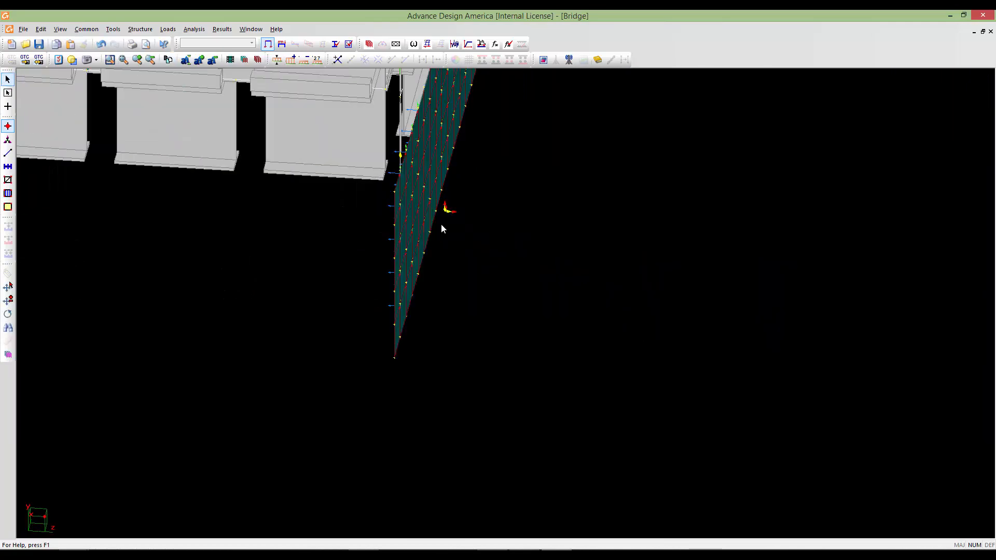
pyautogui.scroll(-1, 441, 224)
pyautogui.moveTo(441, 224); pyautogui.dragTo(587, 280, button='middle')
pyautogui.scroll(-3, 587, 283)
pyautogui.scroll(-4, 587, 283)
pyautogui.moveTo(366, 284); pyautogui.dragTo(753, 279, button='middle')
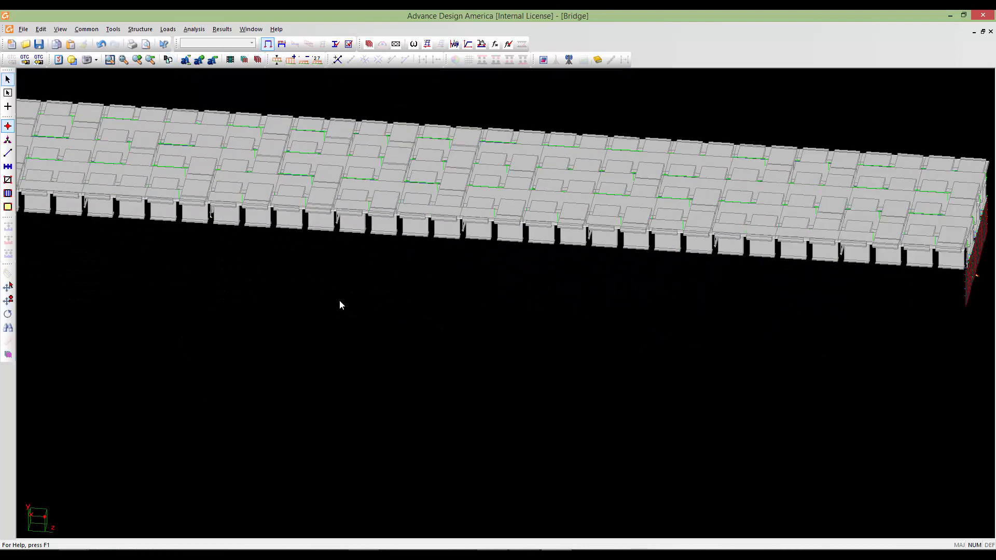
# - Examine the first end wall's bottom-edge nodes in relation to the support node below them
pyautogui.moveTo(493, 297)
pyautogui.keyDown('shift'); pyautogui.mouseDown(button='middle')
pyautogui.moveTo(492, 305)
pyautogui.moveTo(436, 304)
pyautogui.moveTo(569, 199)
pyautogui.mouseUp(button='middle'); pyautogui.keyUp('shift')
pyautogui.scroll(10, 346, 349)
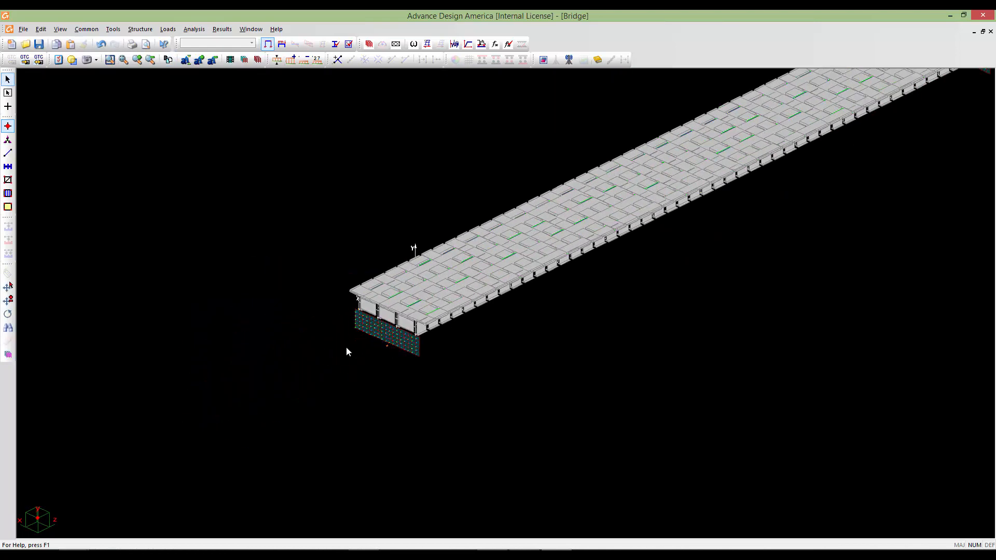
pyautogui.moveTo(507, 331)
pyautogui.mouseDown(button='middle')
pyautogui.moveTo(416, 331)
pyautogui.moveTo(472, 325)
pyautogui.mouseUp(button='middle')
pyautogui.scroll(3, 415, 331)
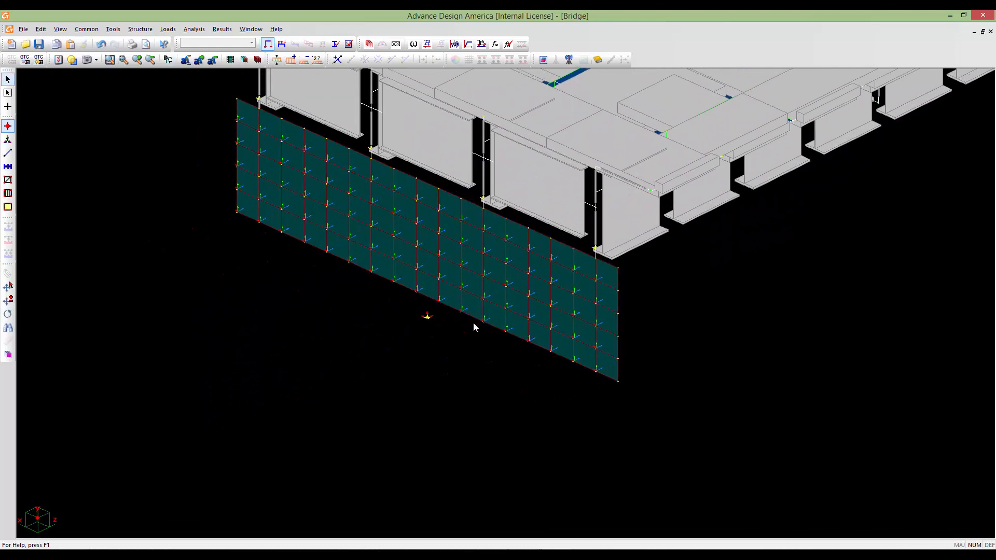
pyautogui.scroll(1, 409, 335)
pyautogui.moveTo(409, 335); pyautogui.dragTo(479, 360, button='middle')
pyautogui.scroll(1, 479, 361)
pyautogui.moveTo(552, 367); pyautogui.dragTo(522, 401, button='middle')
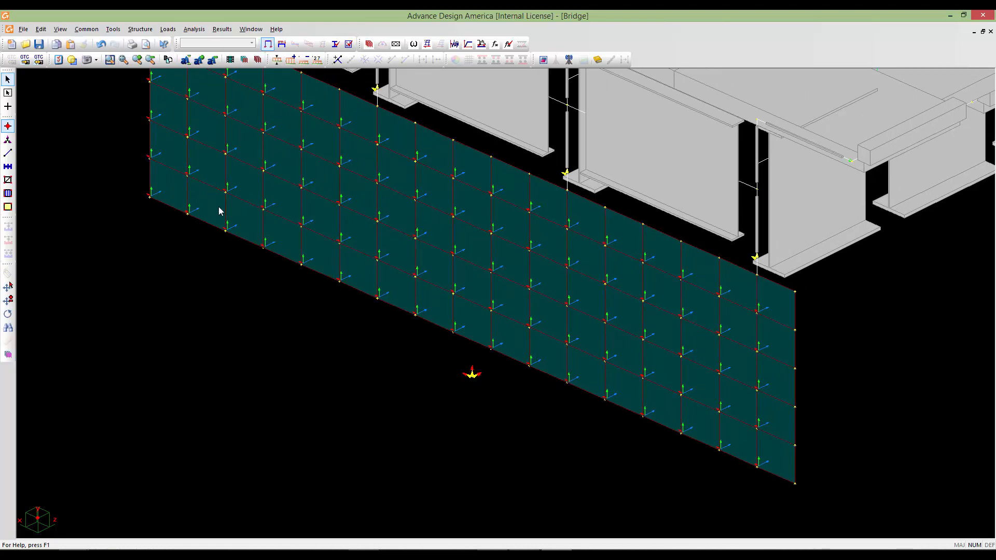
pyautogui.scroll(-2, 768, 462)
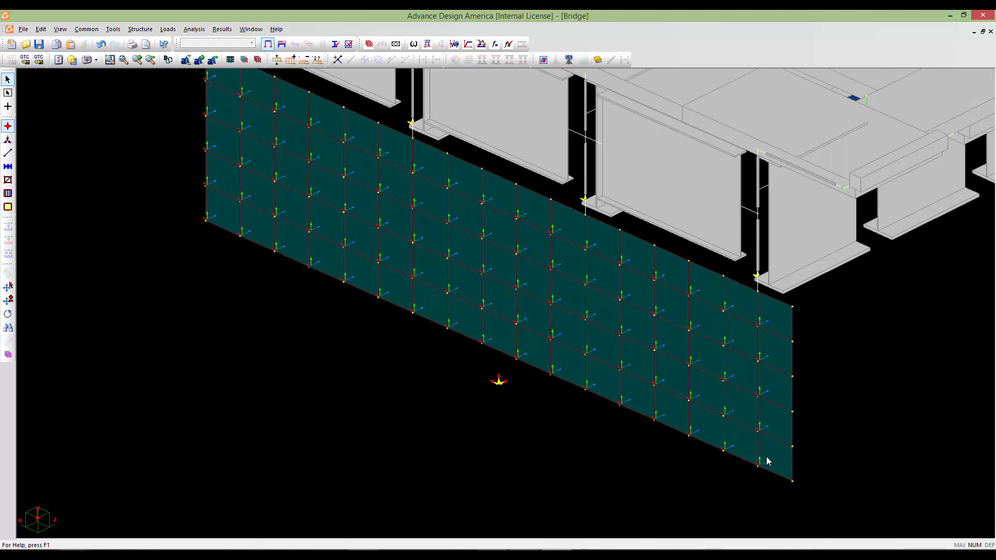
pyautogui.middleClick(770, 449)
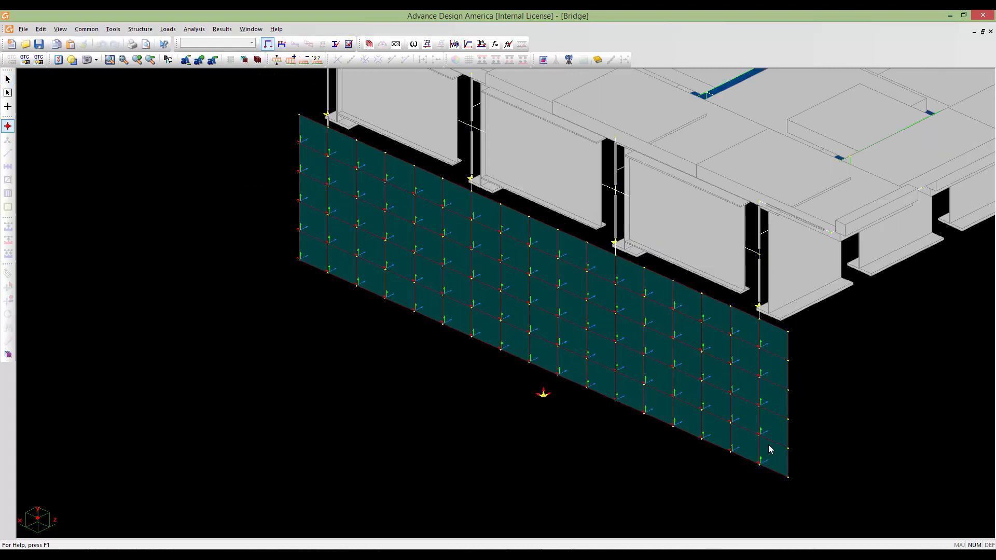
pyautogui.moveTo(201, 367); pyautogui.dragTo(467, 373, button='middle')
pyautogui.scroll(6, 467, 373)
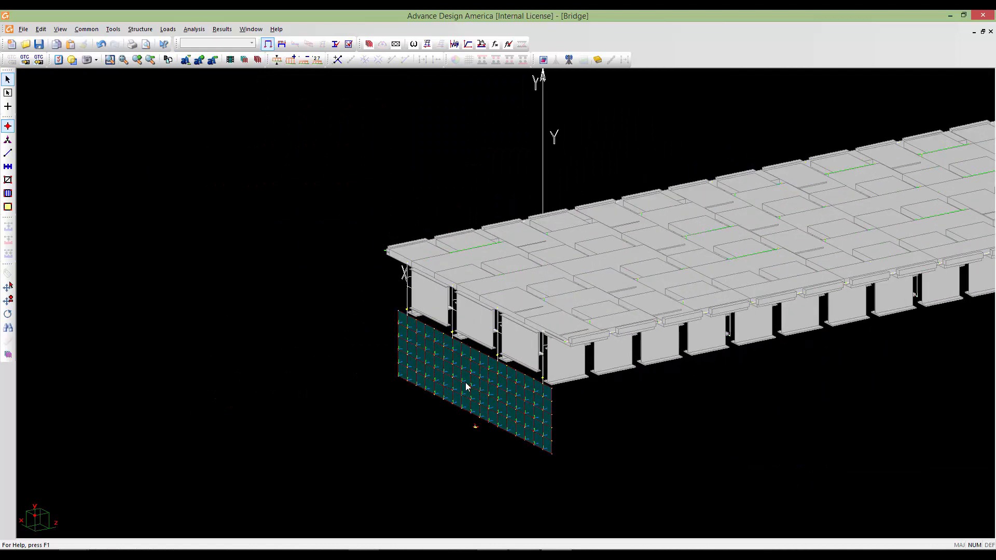
# - Look up the ID of support node 2000 in its characteristics, using a side view of the wall
pyautogui.moveTo(513, 325); pyautogui.dragTo(498, 274, button='middle')
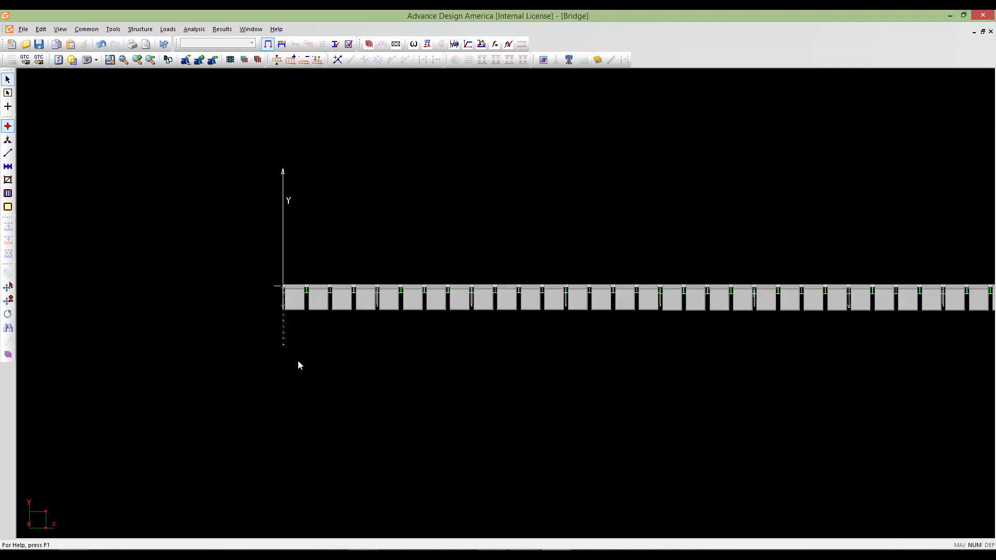
pyautogui.scroll(5, 298, 361)
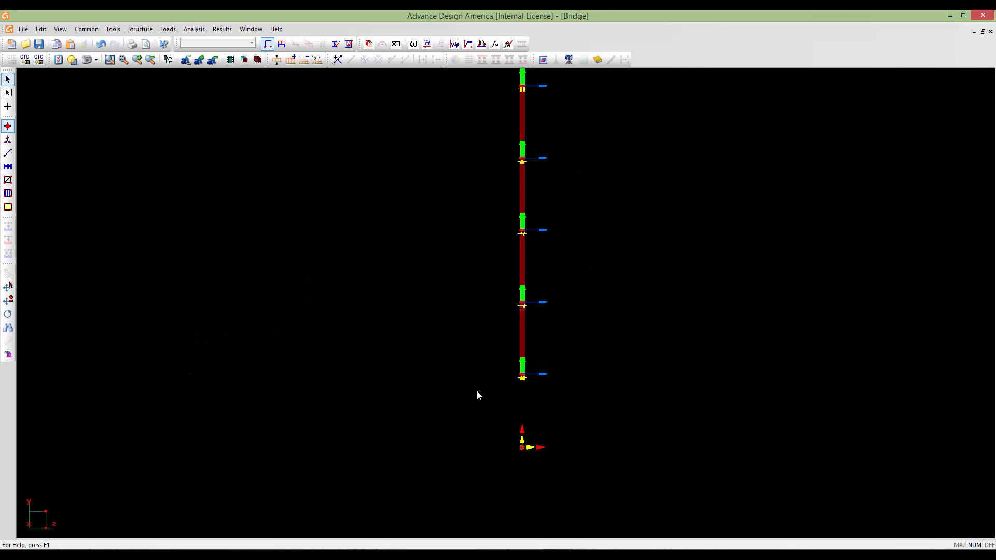
pyautogui.scroll(3, 451, 384)
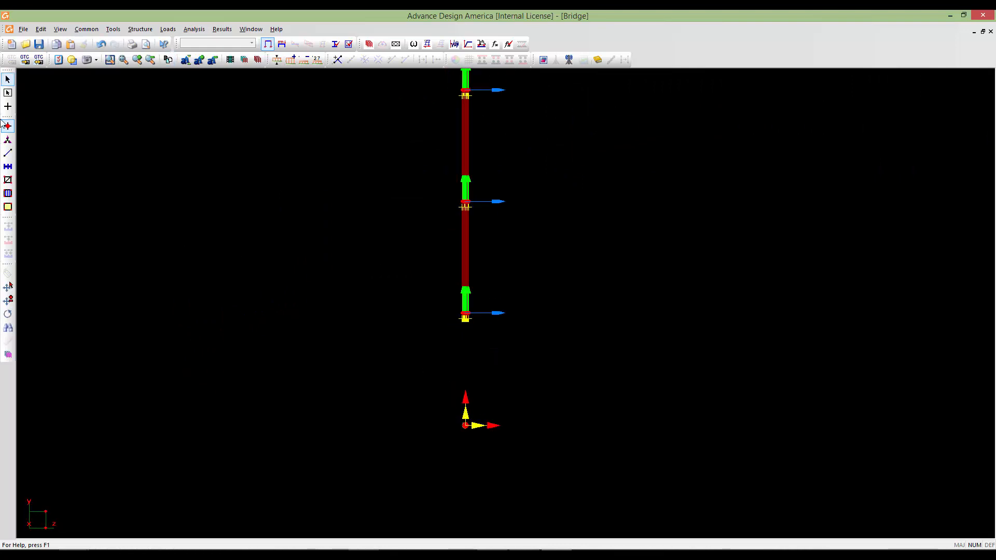
pyautogui.click(8, 141)
pyautogui.doubleClick(464, 424)
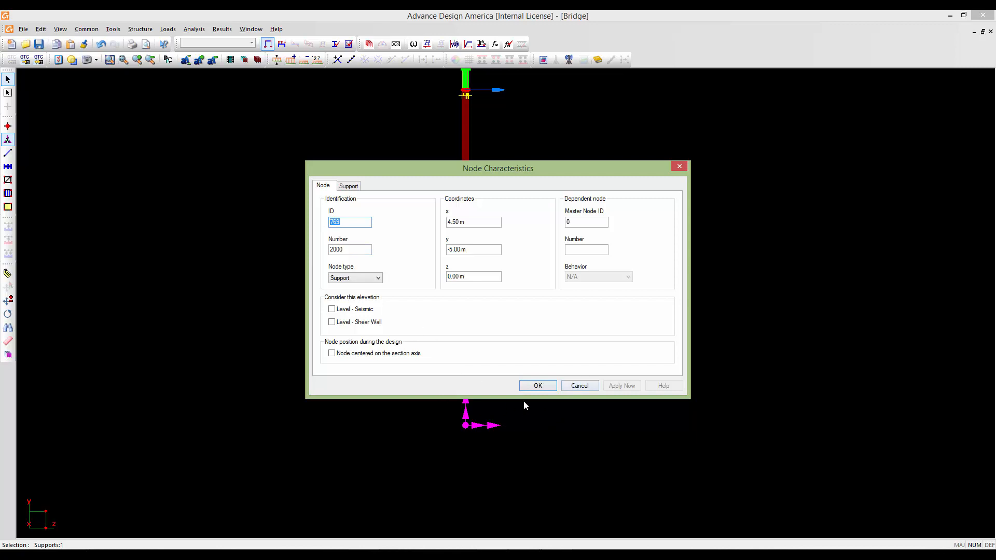
pyautogui.click(579, 385)
# - Select all nodes along the first wall's bottom edge and open them in the Nodes Spreadsheet
pyautogui.scroll(1, 509, 356)
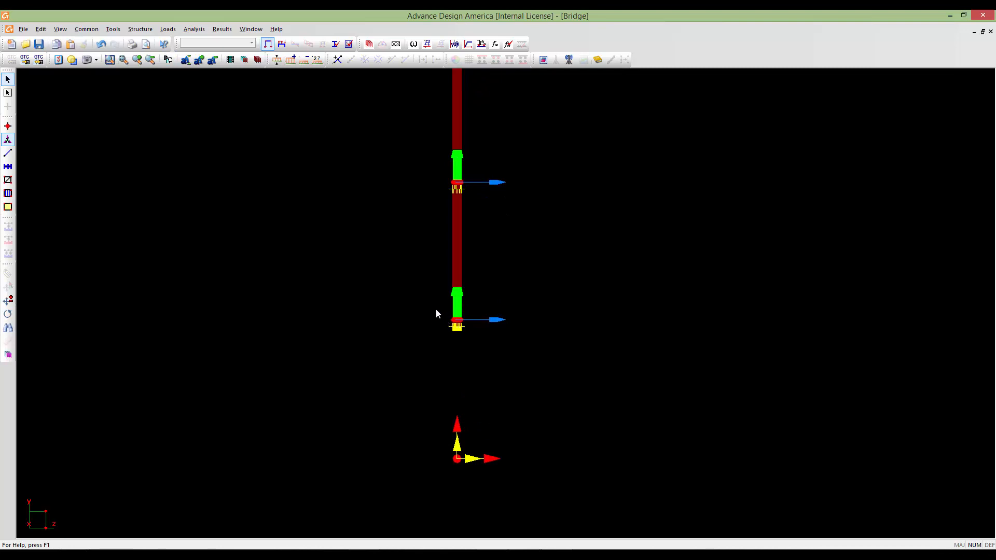
pyautogui.click(8, 126)
pyautogui.moveTo(515, 351); pyautogui.dragTo(378, 278)
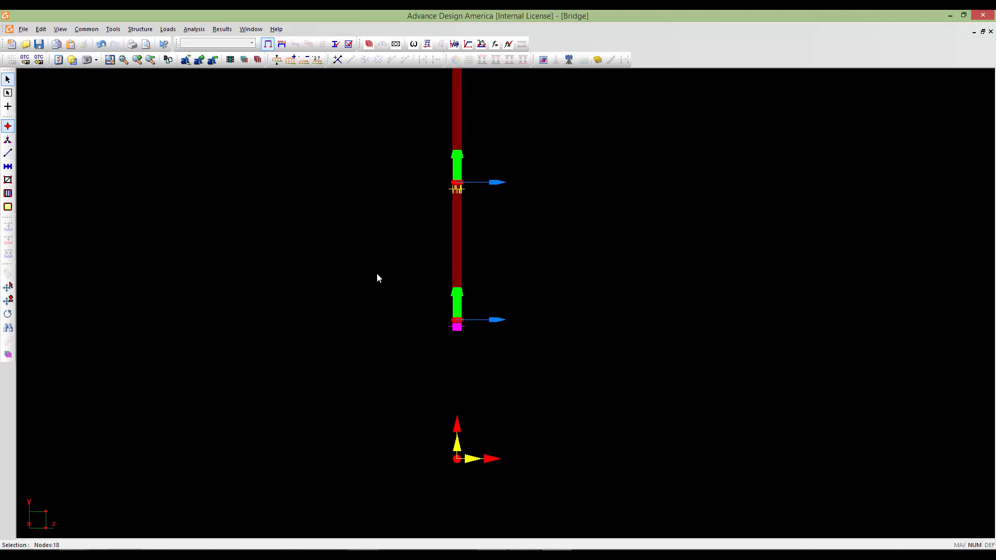
pyautogui.doubleClick(375, 300)
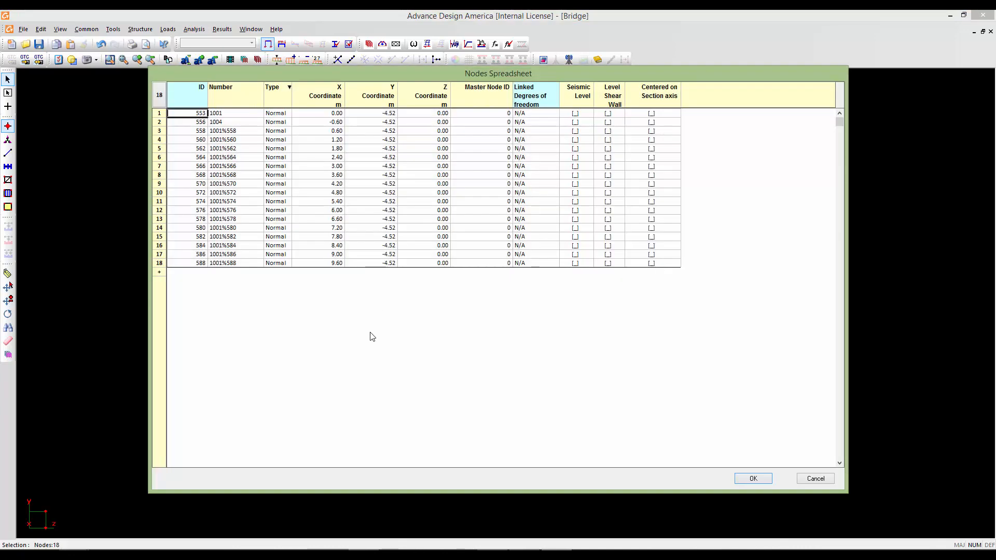
# - Replace the Master Node ID of all the listed bottom-edge nodes with 769 and accept the table
pyautogui.click(481, 94)
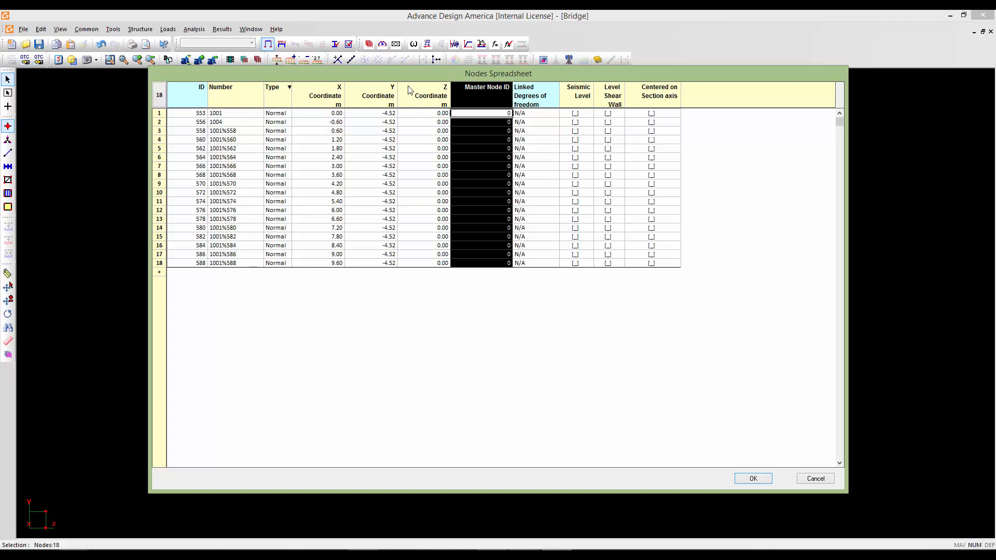
pyautogui.rightClick(478, 159)
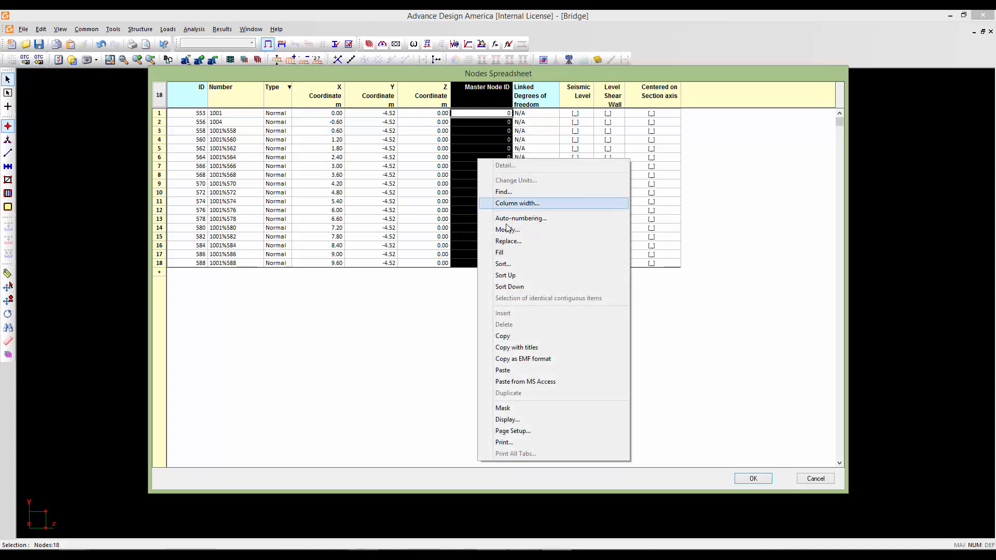
pyautogui.click(506, 242)
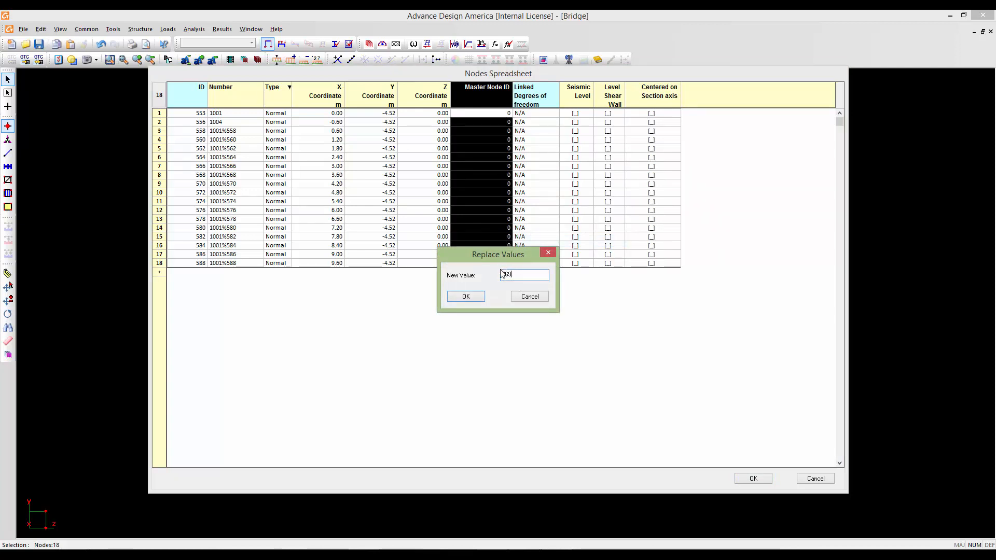
pyautogui.click(469, 299)
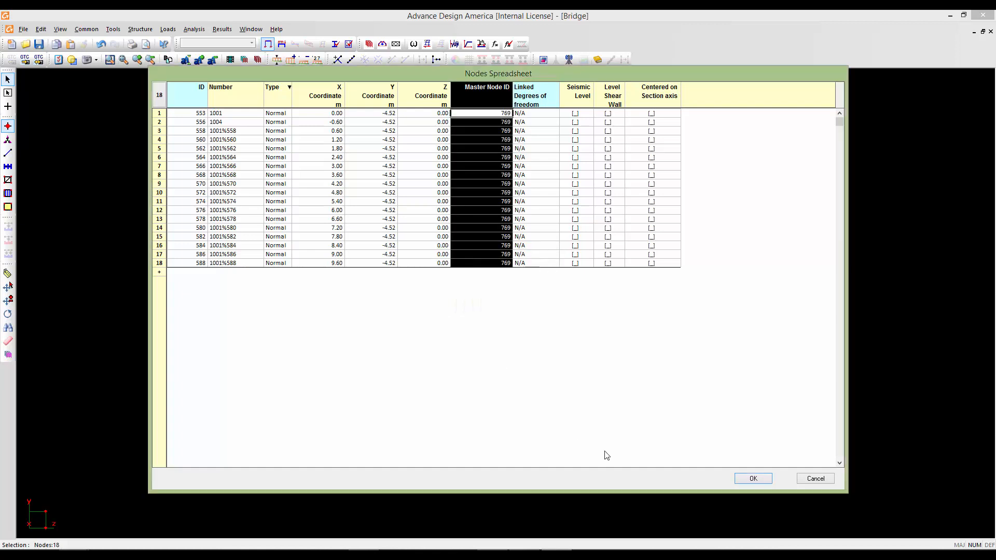
pyautogui.click(743, 481)
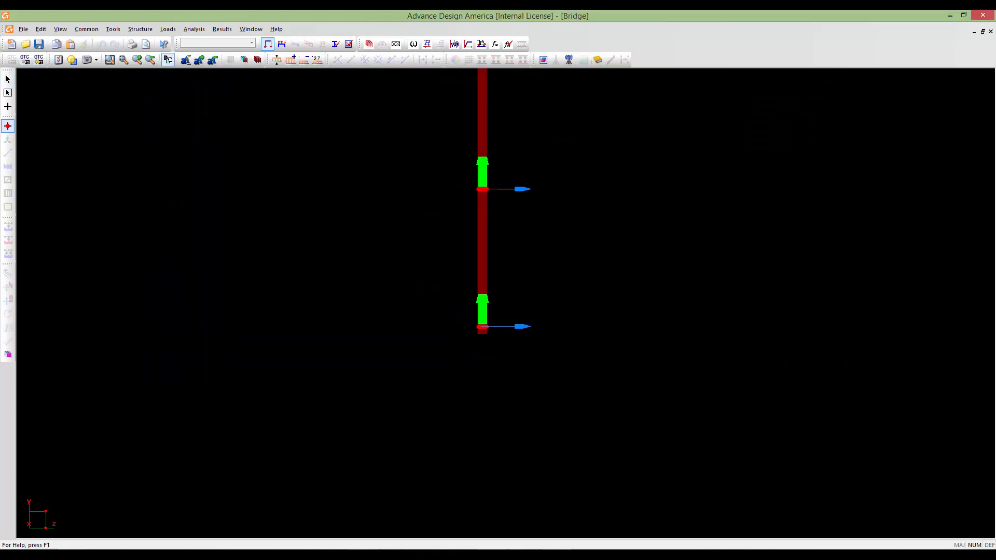
# - Examine the master-node links beneath the first wall and the support node below the opposite wall
pyautogui.middleClick(486, 387)
pyautogui.keyDown('shift'); pyautogui.moveTo(486, 387); pyautogui.dragTo(318, 353, button='middle'); pyautogui.keyUp('shift')
pyautogui.moveTo(366, 382); pyautogui.dragTo(538, 360, button='middle')
pyautogui.scroll(3, 371, 363)
pyautogui.scroll(5, 371, 362)
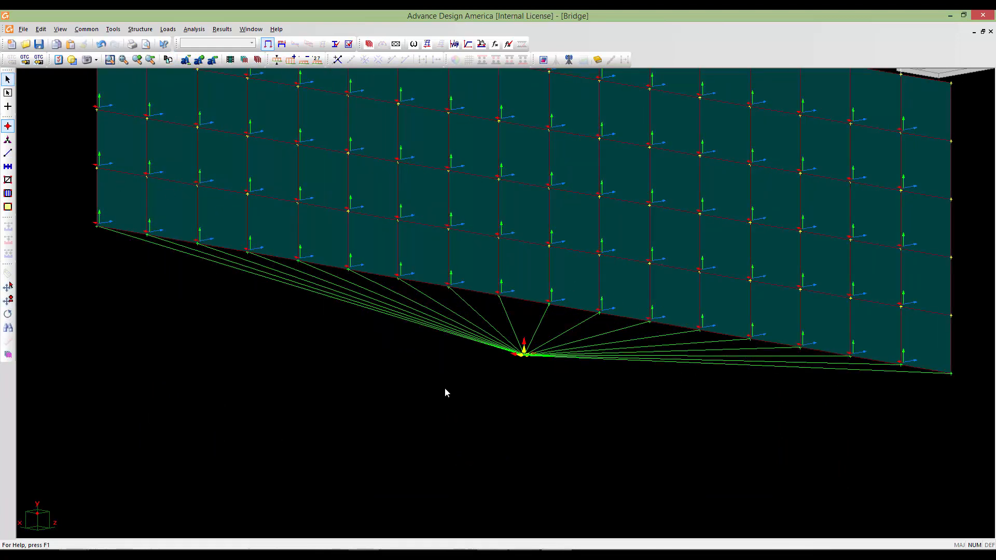
pyautogui.scroll(-8, 540, 351)
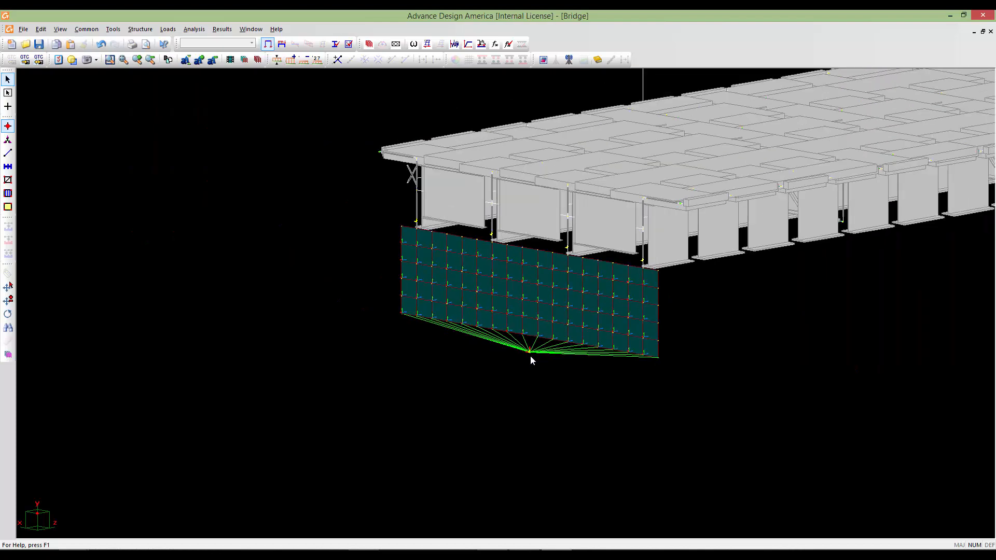
pyautogui.scroll(-2, 550, 356)
pyautogui.moveTo(828, 333); pyautogui.dragTo(721, 336, button='middle')
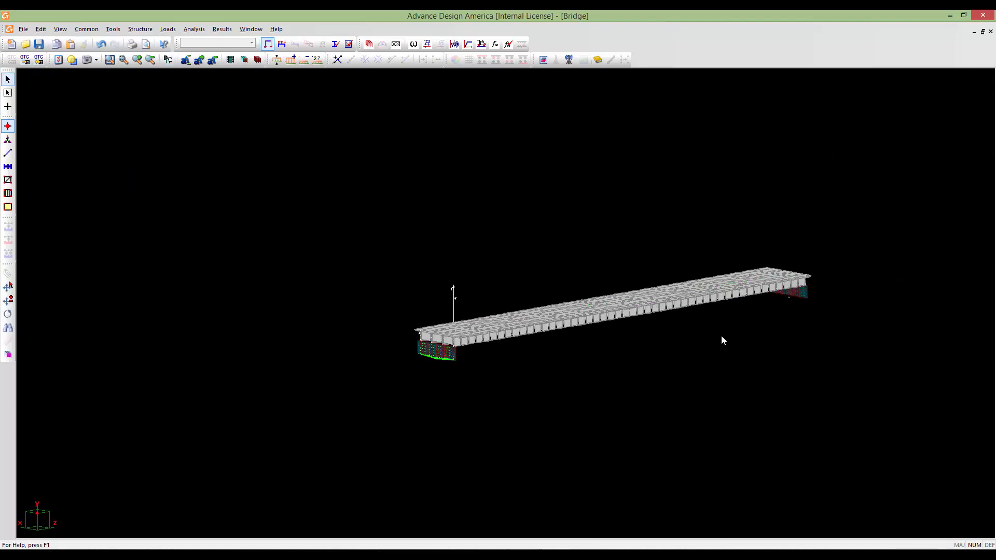
pyautogui.keyDown('shift'); pyautogui.moveTo(811, 326); pyautogui.dragTo(481, 323, button='middle'); pyautogui.keyUp('shift')
pyautogui.scroll(4, 480, 323)
pyautogui.scroll(5, 480, 323)
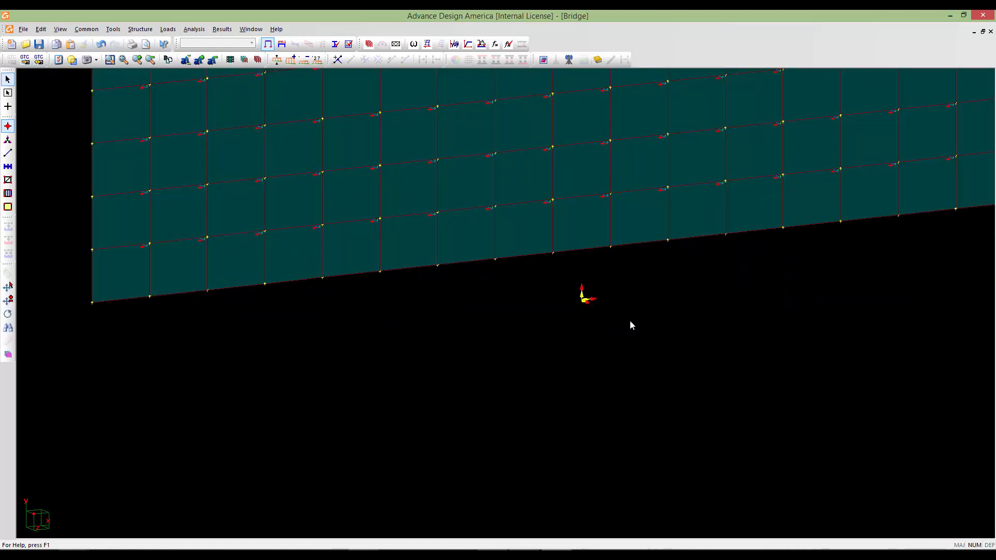
# - Look up the ID of the support node below the opposite end wall in its node characteristics
pyautogui.click(7, 140)
pyautogui.doubleClick(577, 304)
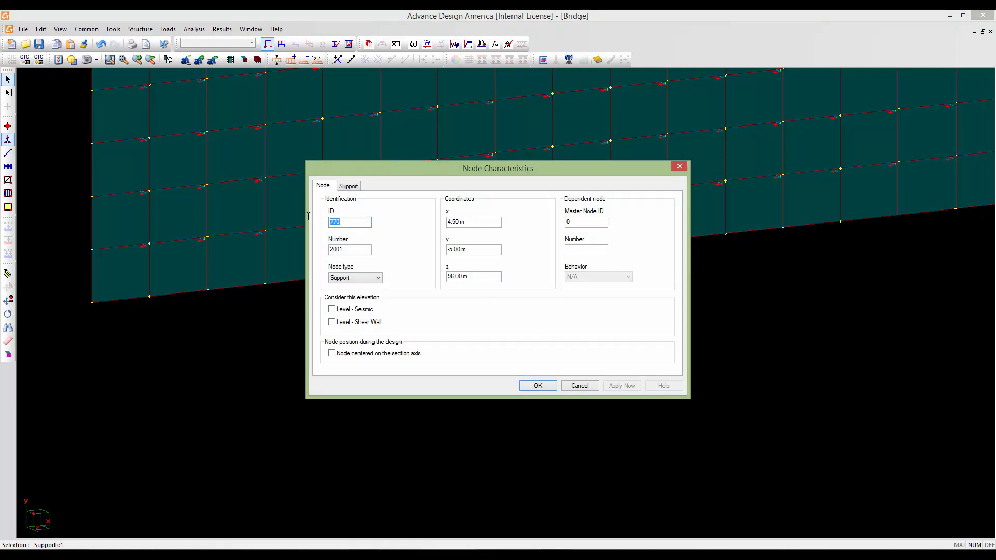
pyautogui.click(551, 387)
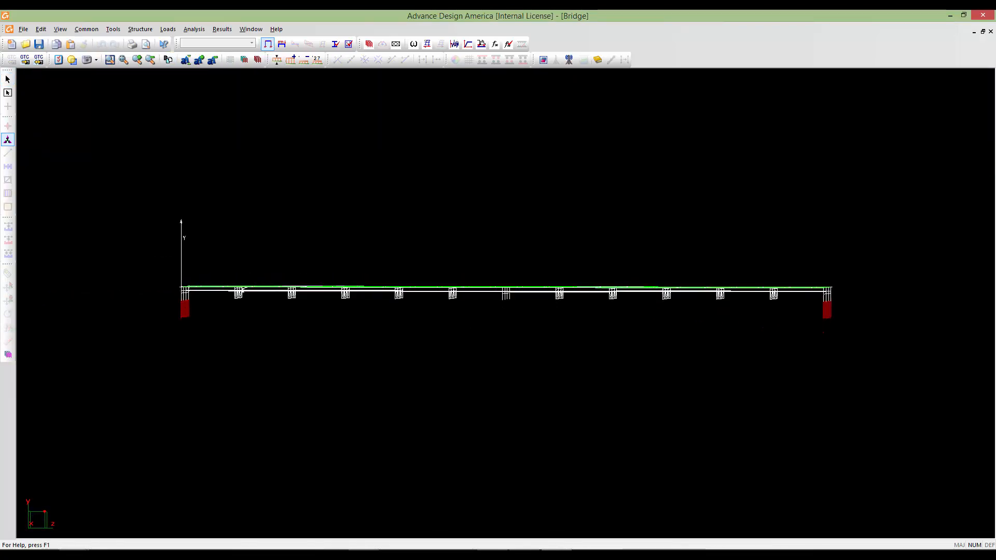
# - Select all nodes along the opposite wall's bottom edge and open them in the Nodes Spreadsheet
pyautogui.moveTo(776, 297); pyautogui.dragTo(527, 297, button='middle')
pyautogui.scroll(3, 662, 331)
pyautogui.moveTo(423, 311); pyautogui.dragTo(519, 351, button='middle')
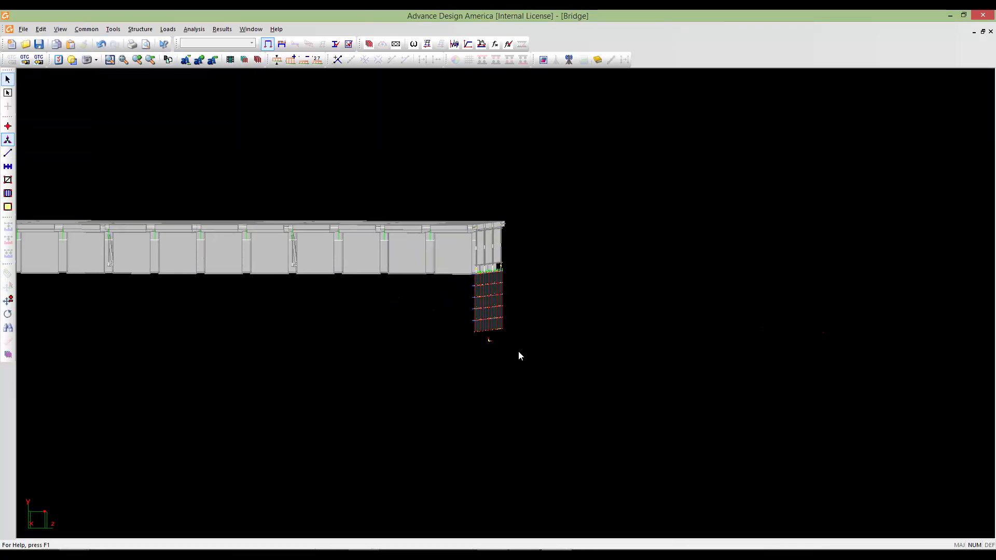
pyautogui.scroll(2, 488, 351)
pyautogui.scroll(5, 478, 329)
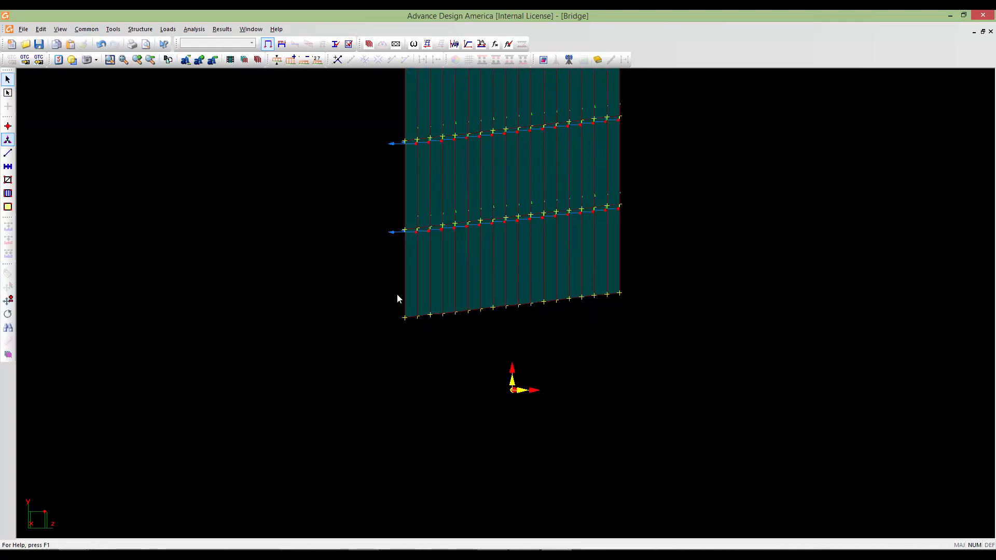
pyautogui.click(8, 125)
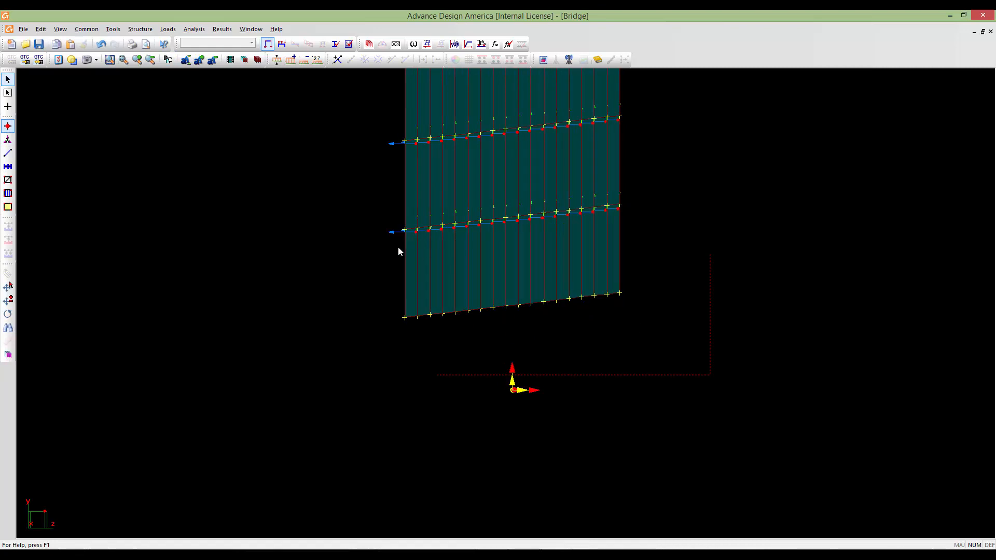
pyautogui.moveTo(675, 374); pyautogui.dragTo(316, 256)
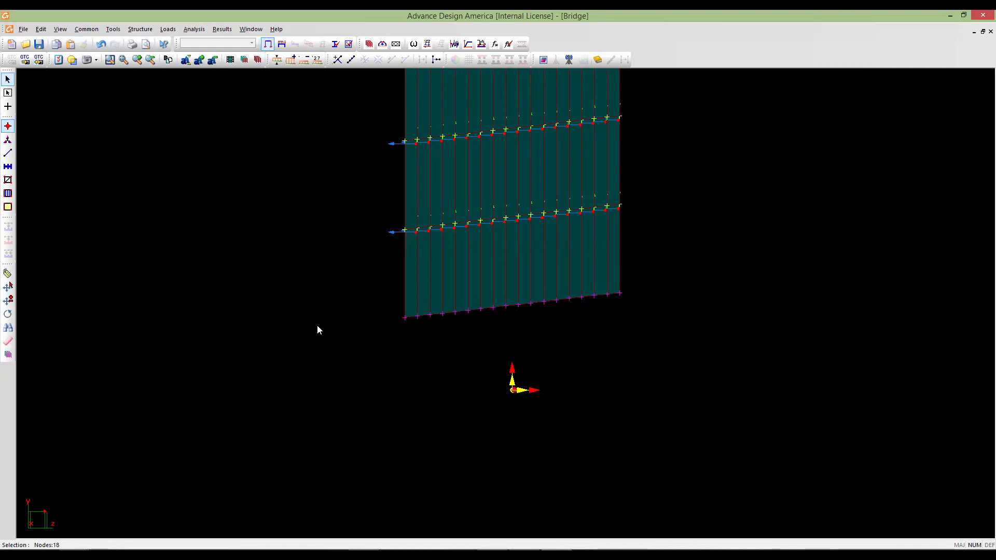
pyautogui.doubleClick(317, 326)
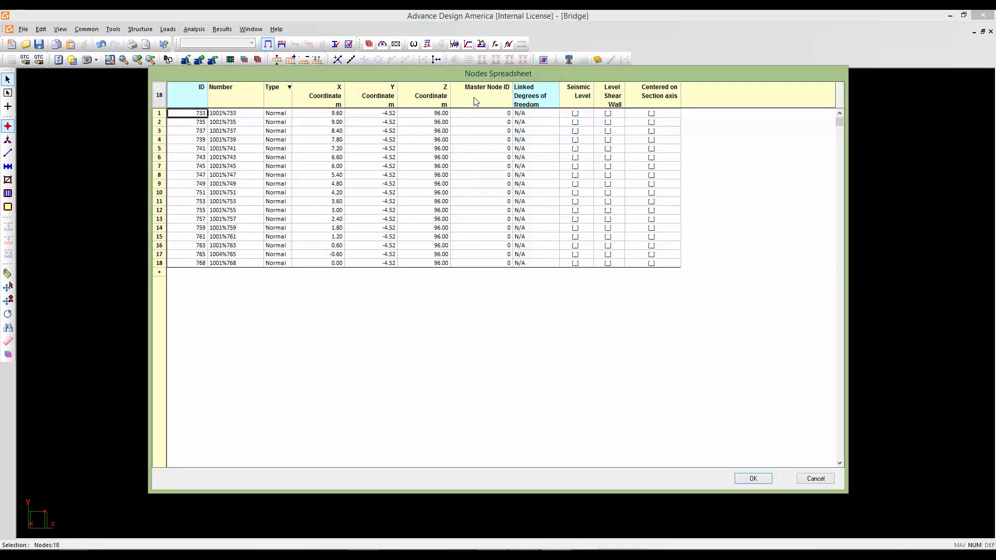
# - Replace the Master Node ID of all the listed nodes with 770 and accept the table
pyautogui.click(475, 93)
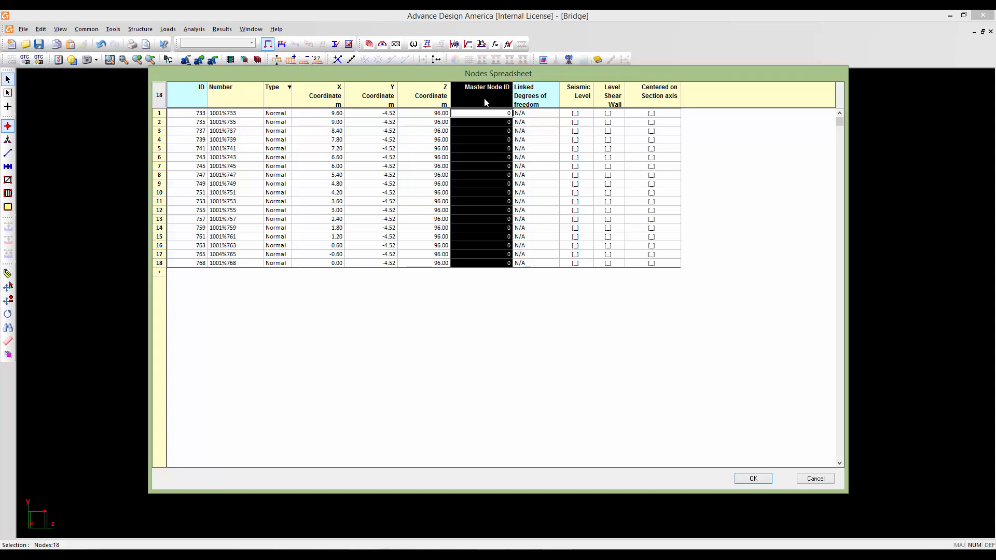
pyautogui.rightClick(483, 100)
pyautogui.click(511, 183)
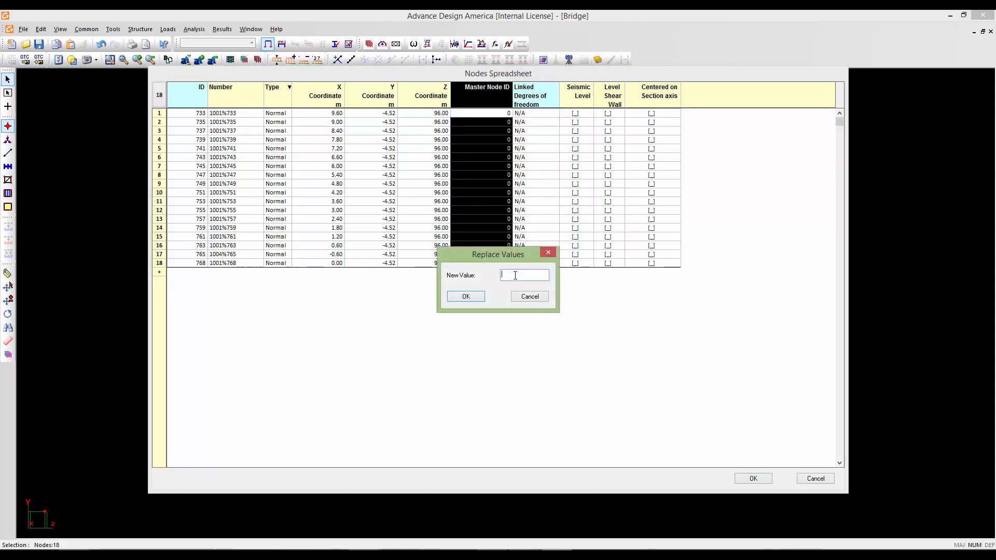
pyautogui.write('770')
pyautogui.click(466, 297)
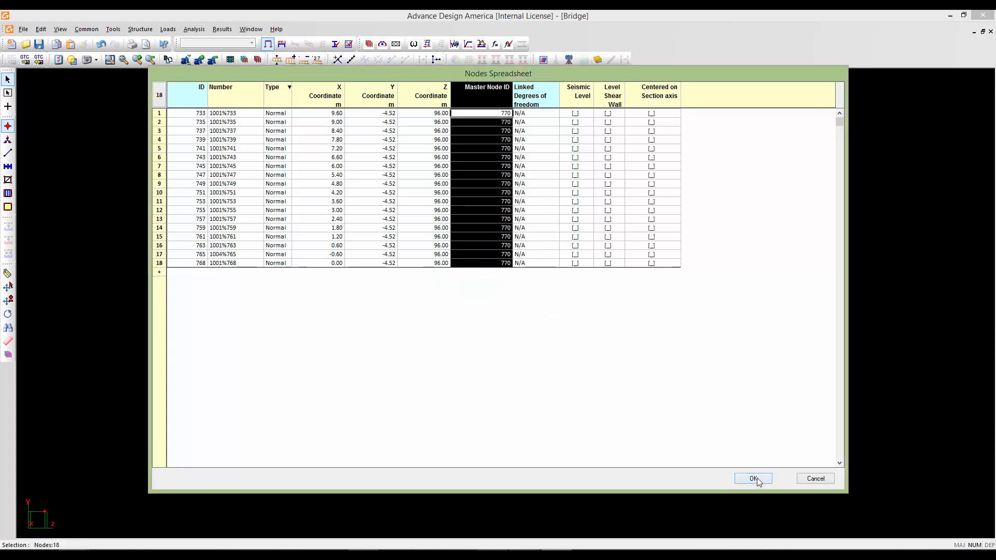
pyautogui.click(752, 478)
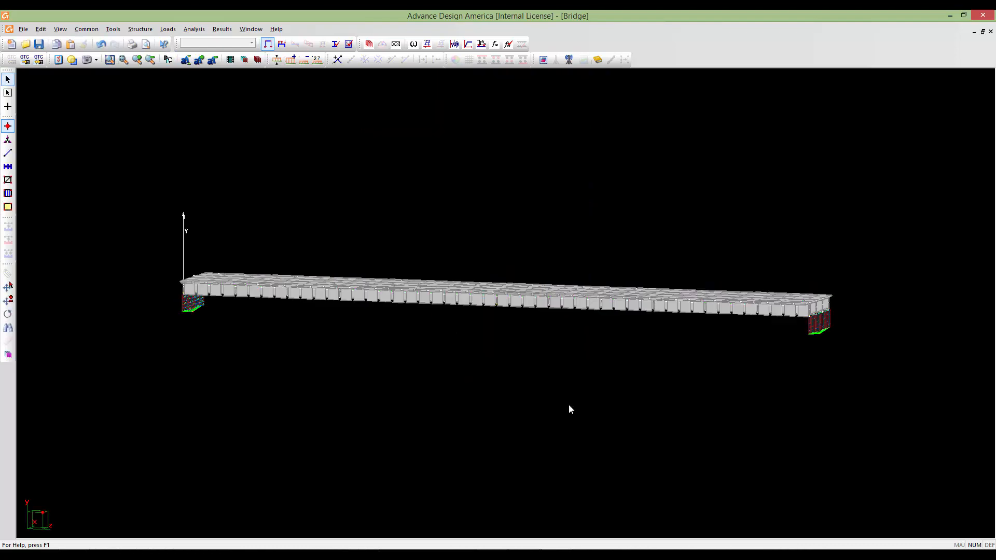
# - Examine the master-node links between the bottom edges of both end walls and their support nodes
pyautogui.scroll(6, 664, 436)
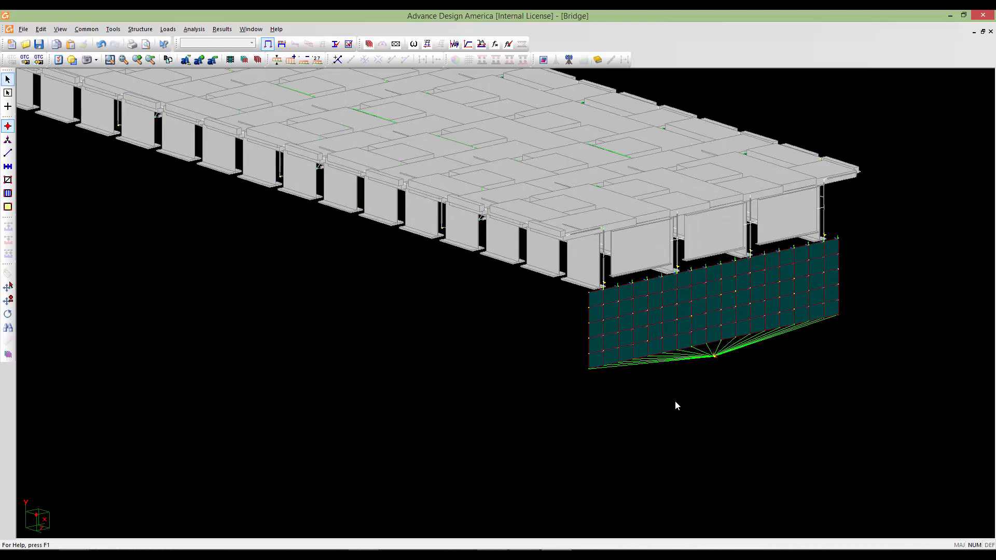
pyautogui.scroll(4, 763, 312)
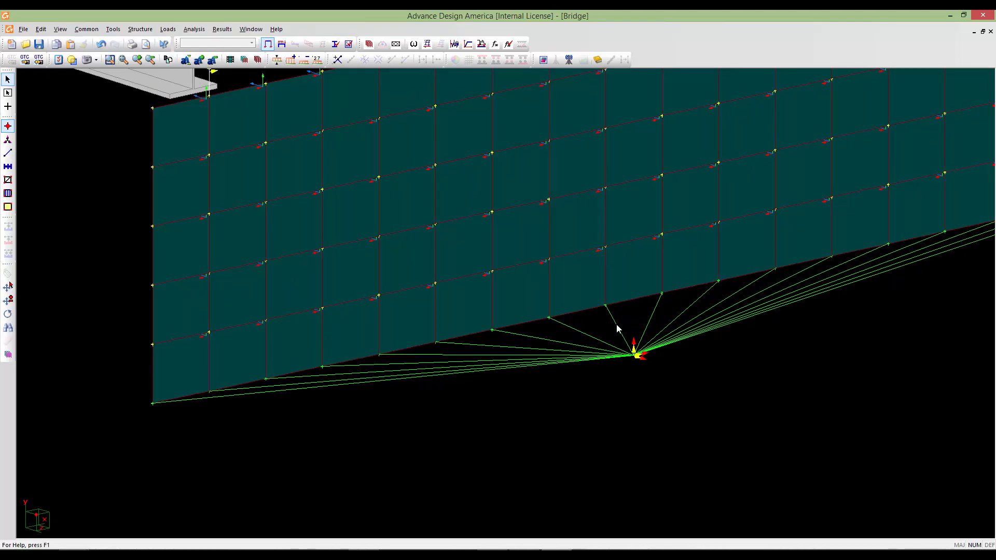
pyautogui.scroll(-10, 656, 371)
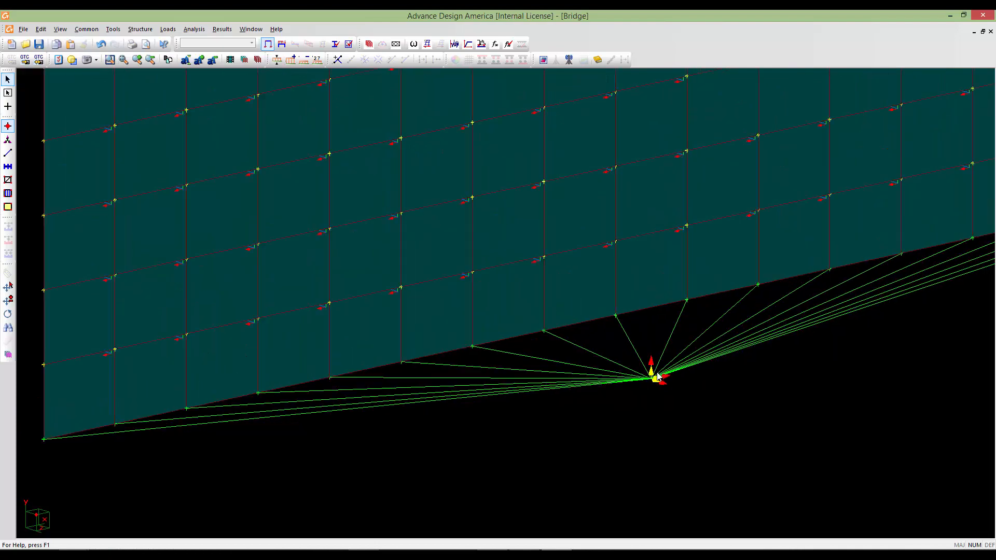
pyautogui.moveTo(655, 374); pyautogui.dragTo(851, 419, button='middle')
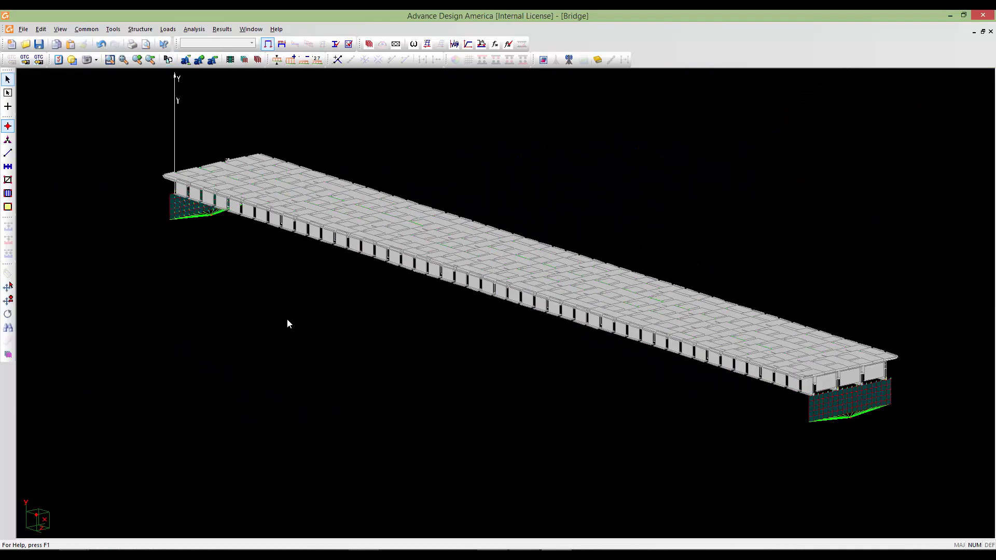
pyautogui.keyDown('shift'); pyautogui.moveTo(287, 323); pyautogui.dragTo(350, 395, button='middle'); pyautogui.keyUp('shift')
pyautogui.moveTo(350, 395); pyautogui.dragTo(515, 297, button='middle')
pyautogui.scroll(8, 488, 287)
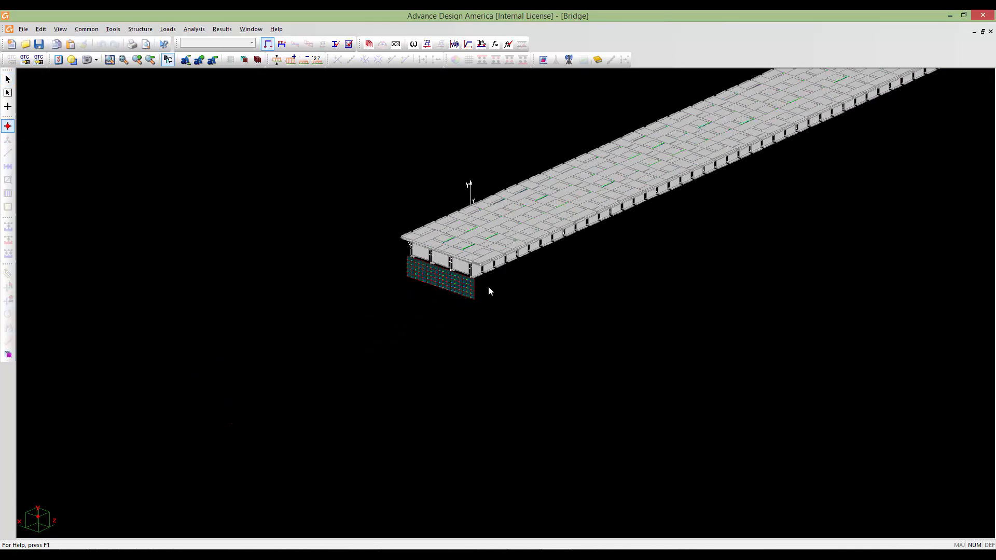
pyautogui.scroll(4, 419, 289)
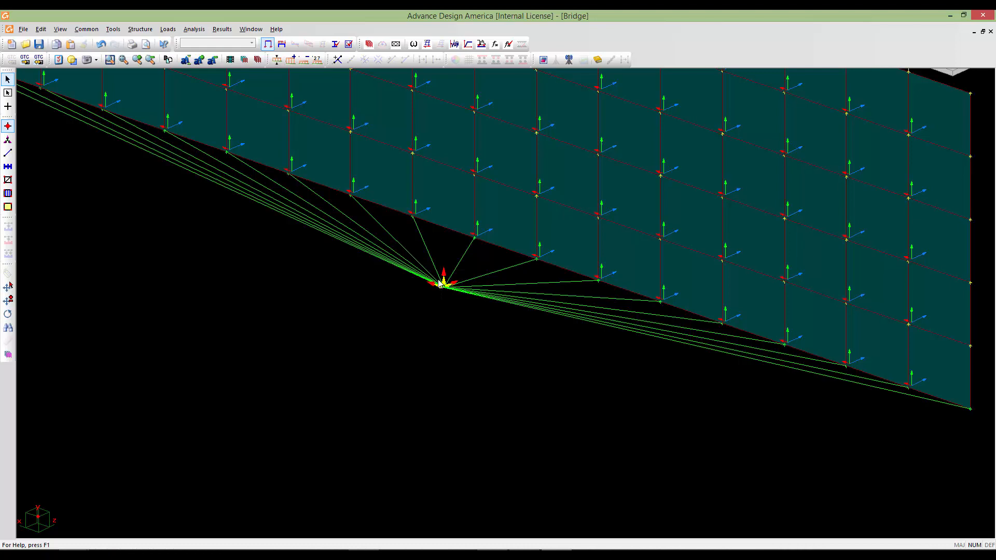
pyautogui.scroll(-3, 438, 289)
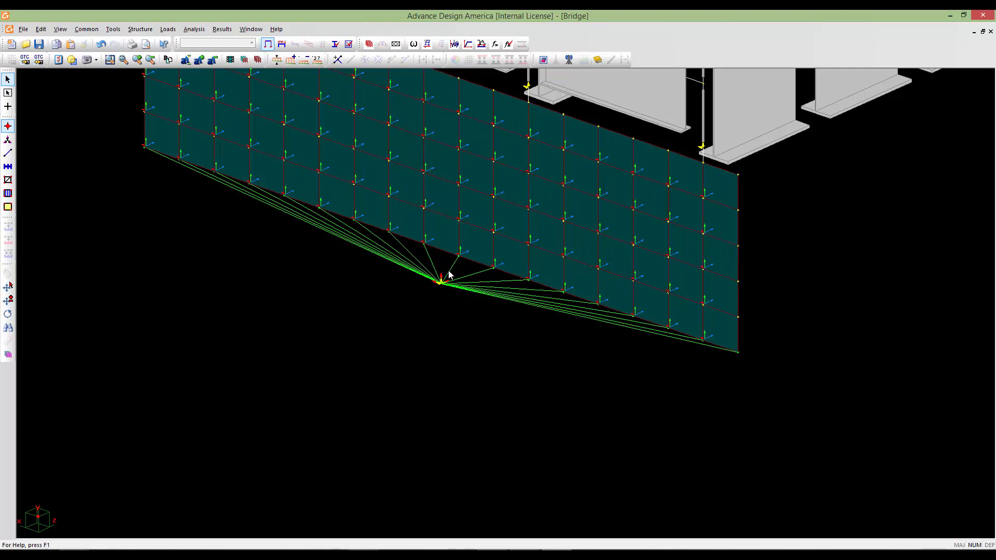
# - Assign the abutment foundation model to support node 2000 beneath the first end wall
pyautogui.click(10, 144)
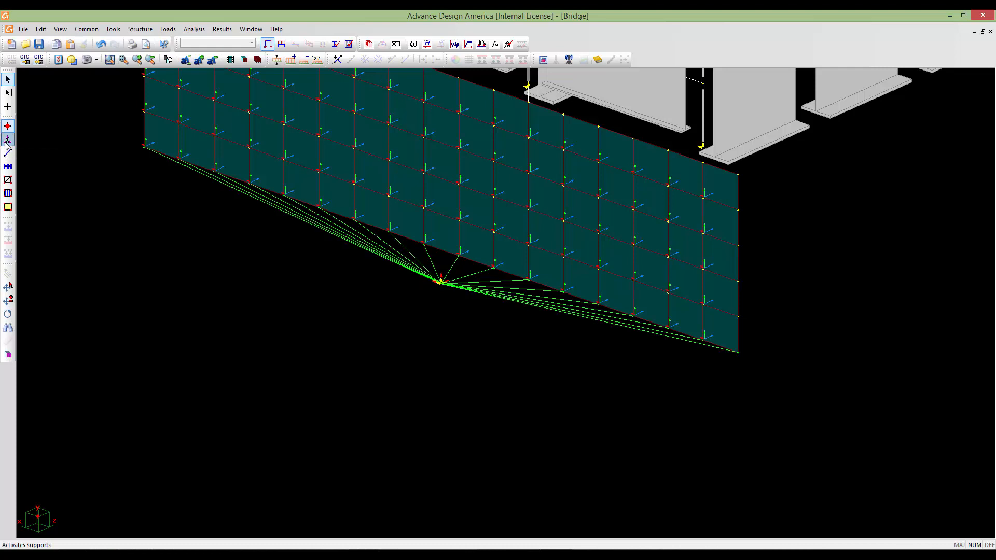
pyautogui.doubleClick(438, 282)
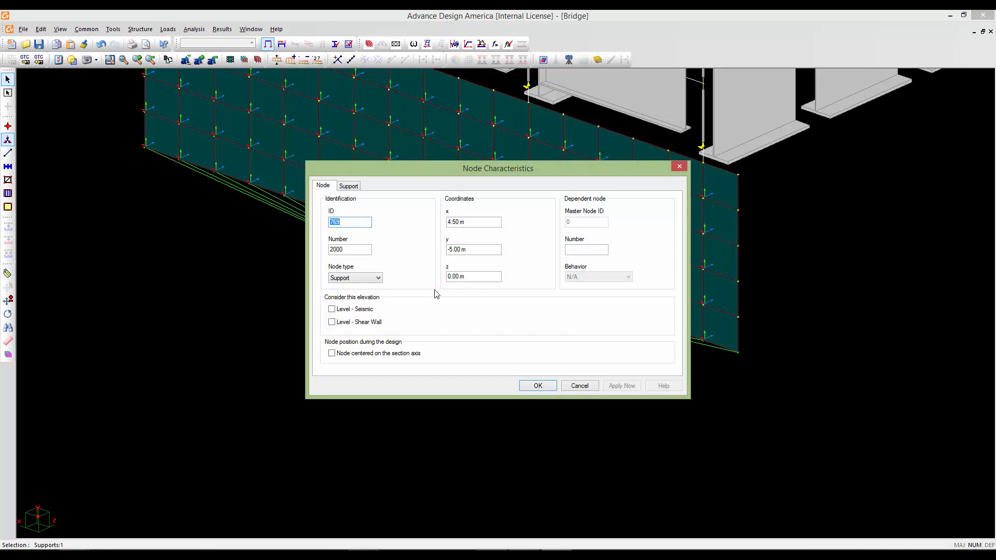
pyautogui.click(359, 187)
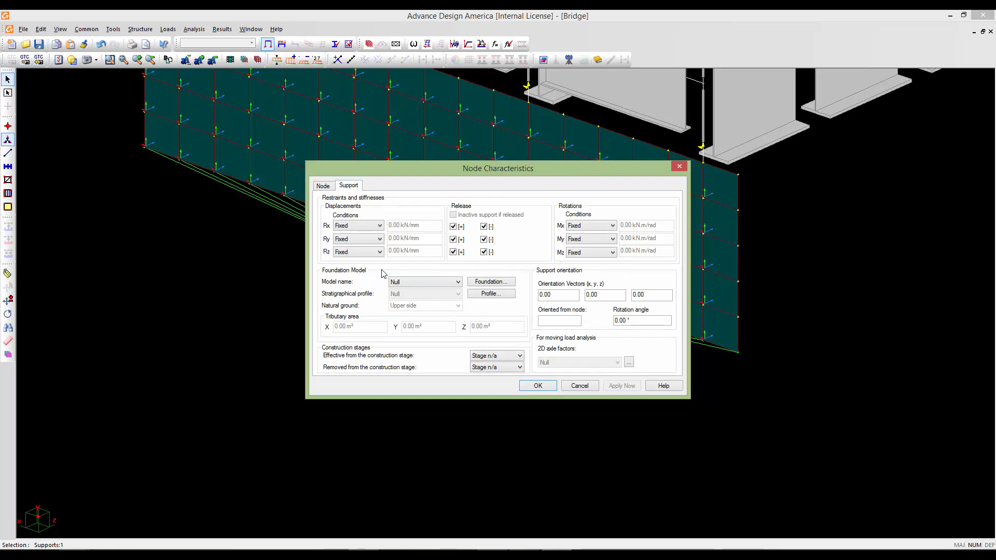
pyautogui.click(445, 284)
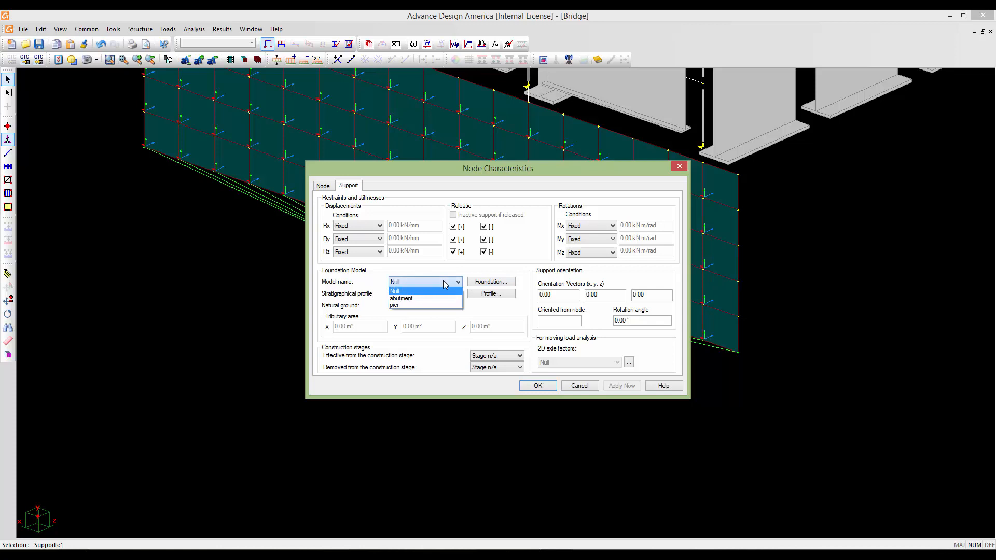
pyautogui.click(404, 300)
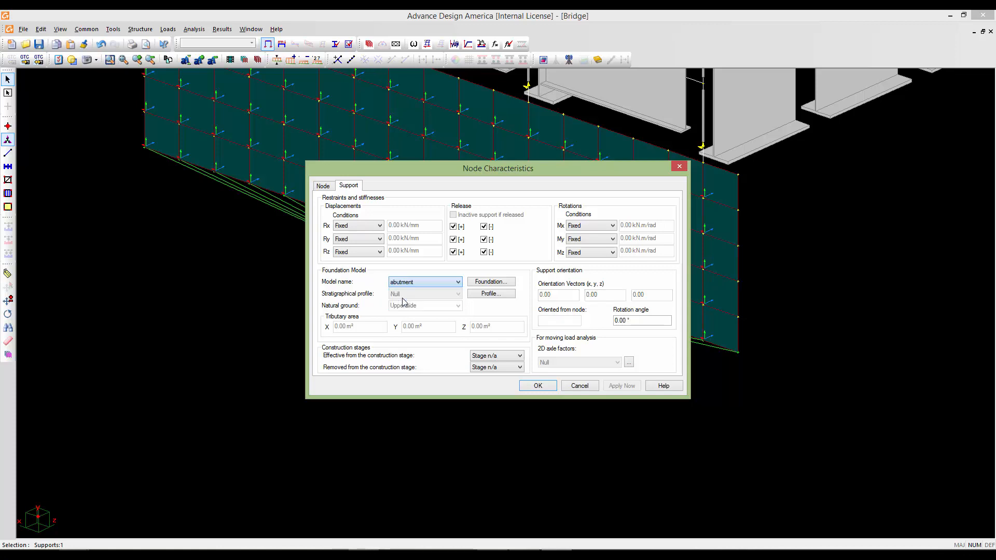
pyautogui.click(536, 385)
# - Turn on the display of foundations in the view options for elements
pyautogui.scroll(-1, 466, 364)
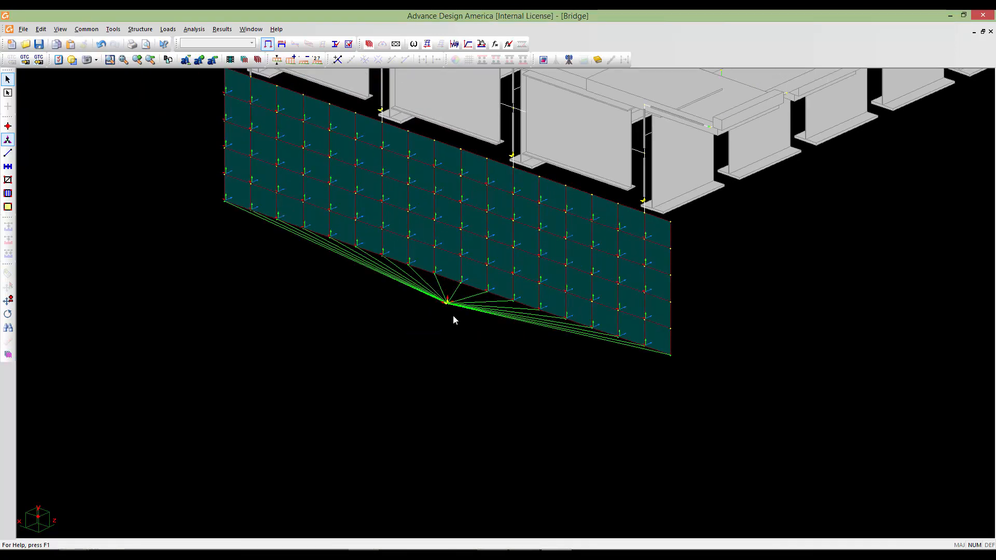
pyautogui.moveTo(452, 317); pyautogui.dragTo(449, 352, button='middle')
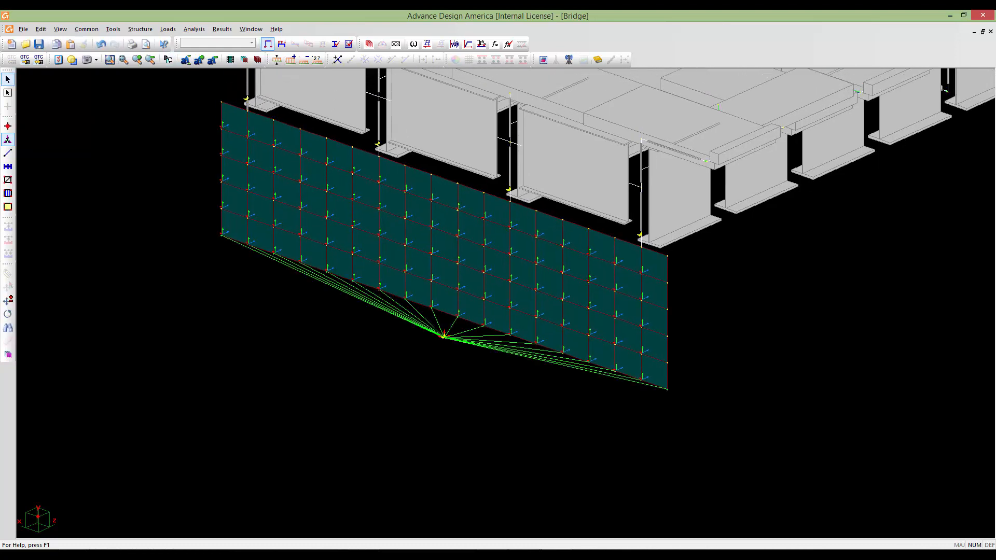
pyautogui.scroll(-1, 448, 366)
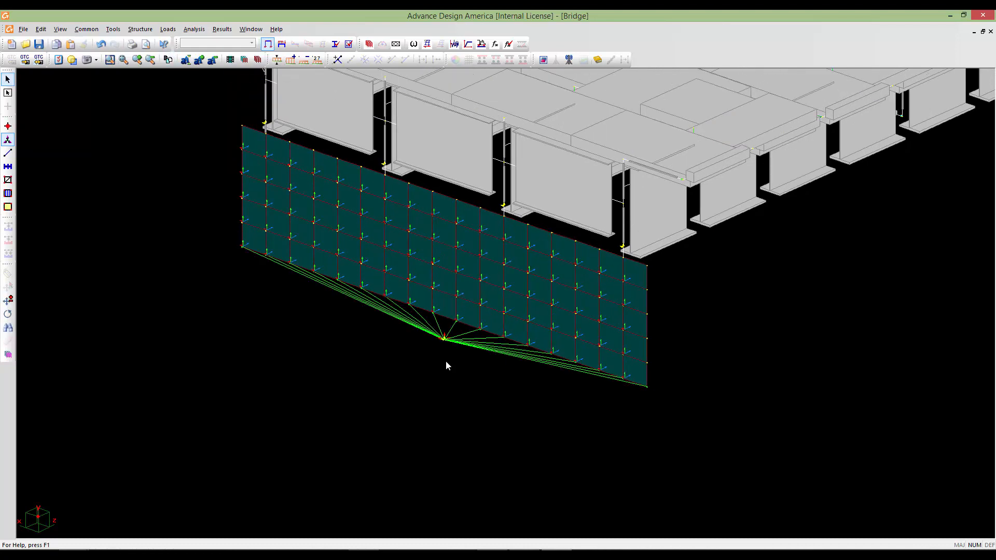
pyautogui.doubleClick(446, 362)
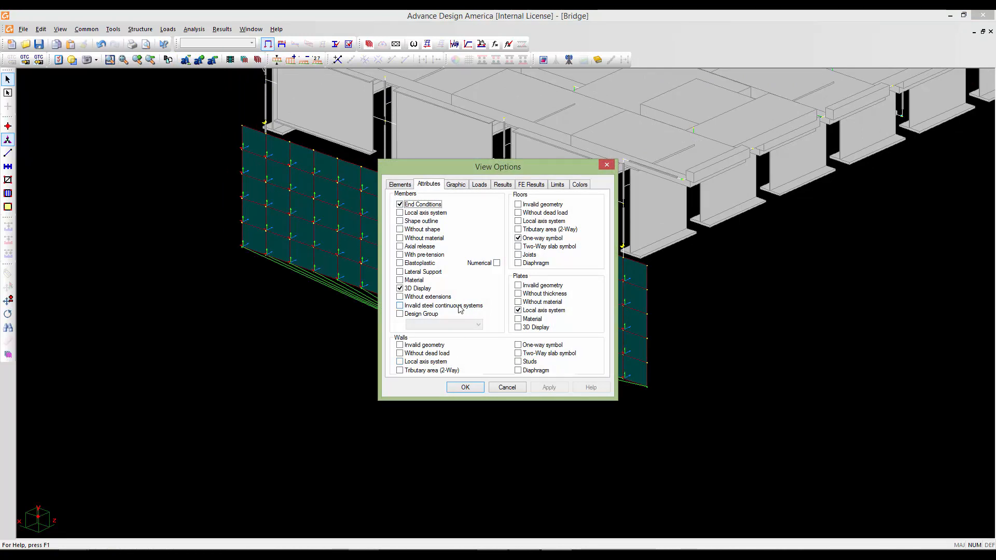
pyautogui.click(392, 190)
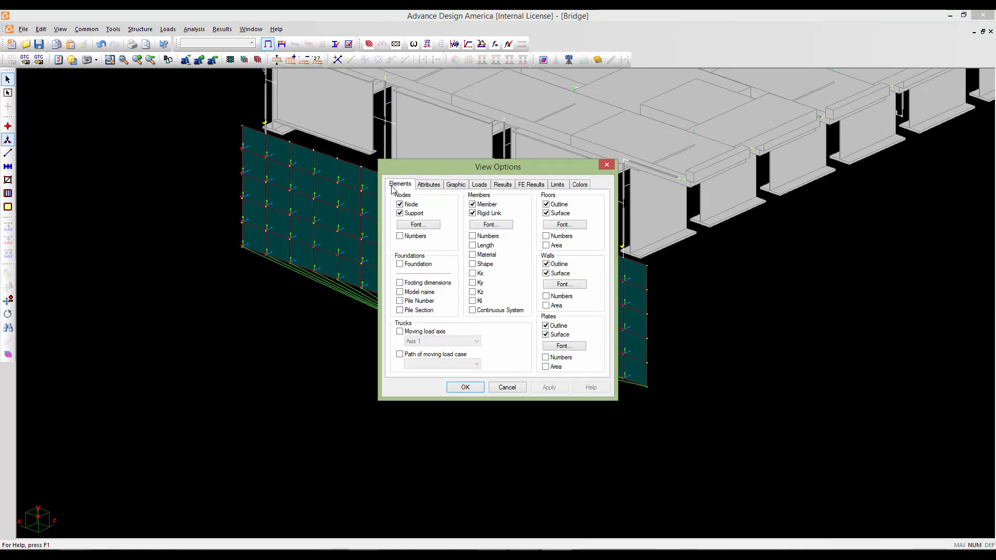
pyautogui.click(402, 265)
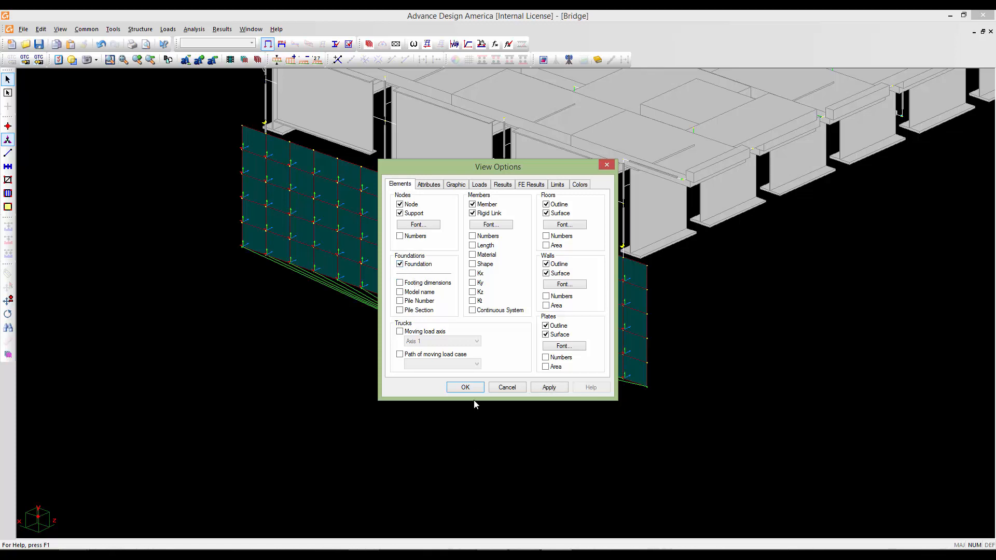
pyautogui.click(465, 388)
# - Examine the abutment's pile cap and piles beneath the first end wall from several angles
pyautogui.scroll(-3, 327, 164)
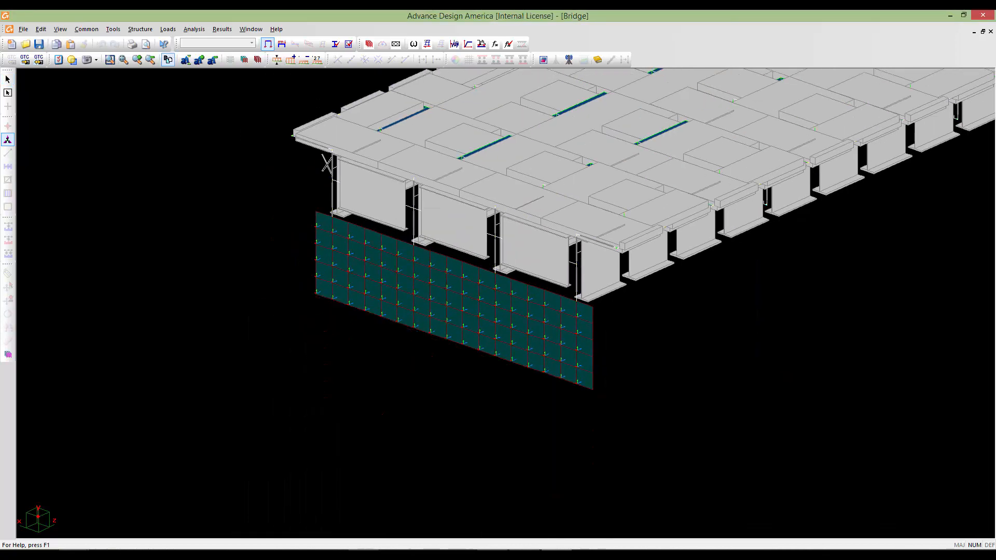
pyautogui.moveTo(479, 425); pyautogui.dragTo(467, 358, button='middle')
pyautogui.scroll(-3, 467, 358)
pyautogui.moveTo(507, 495); pyautogui.dragTo(503, 447, button='middle')
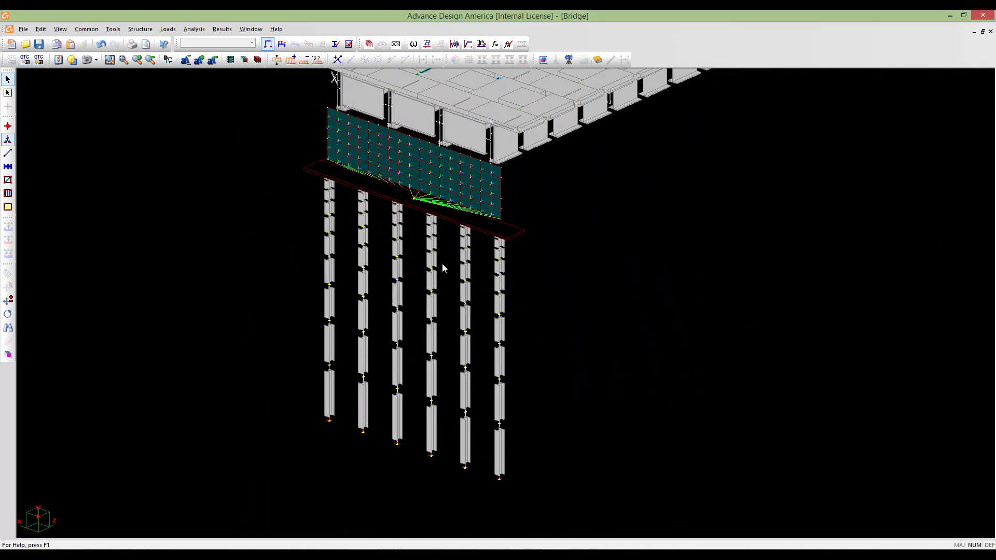
pyautogui.scroll(-5, 443, 268)
pyautogui.moveTo(442, 275); pyautogui.dragTo(472, 322, button='middle')
pyautogui.scroll(5, 329, 317)
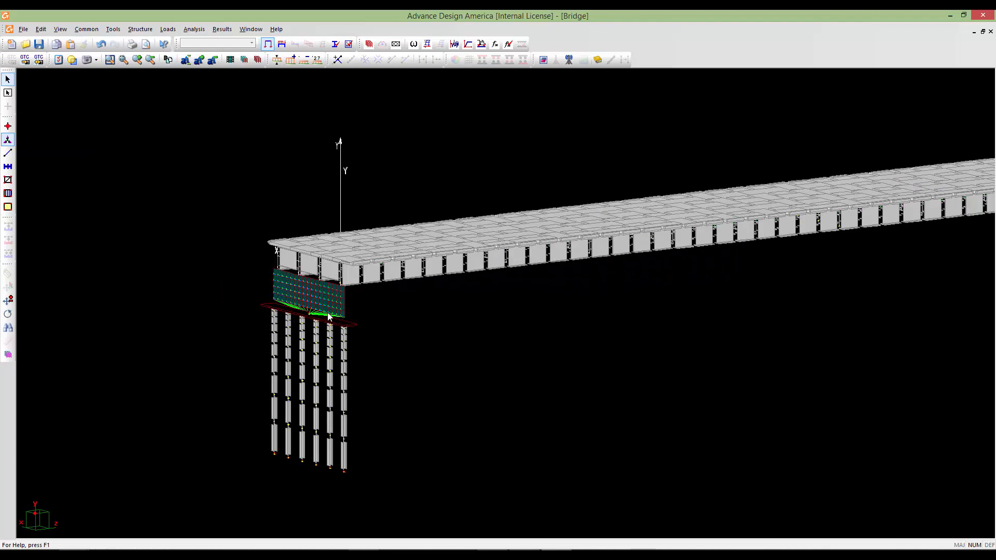
pyautogui.scroll(5, 328, 314)
pyautogui.moveTo(240, 314); pyautogui.dragTo(258, 229, button='middle')
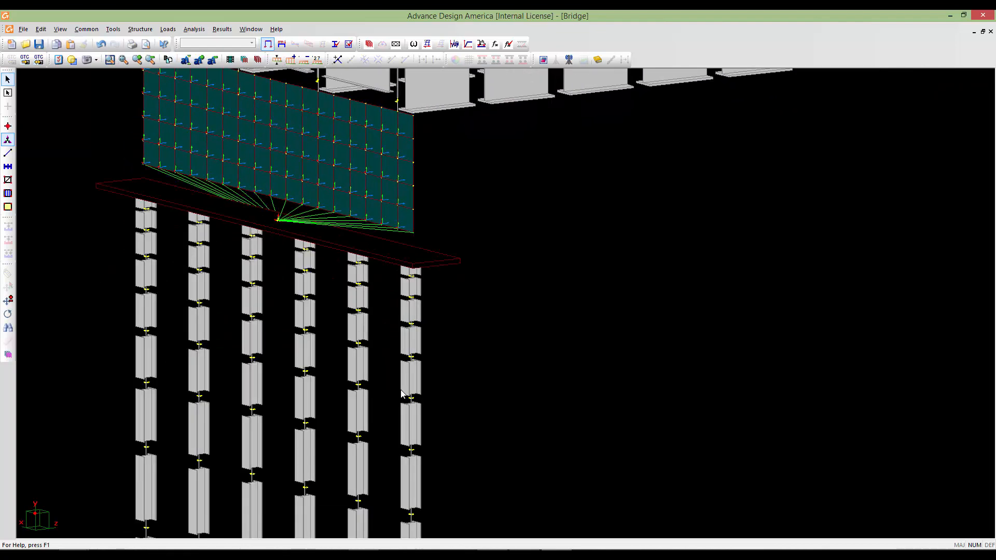
pyautogui.scroll(-6, 291, 382)
pyautogui.moveTo(364, 440); pyautogui.dragTo(364, 440, button='middle')
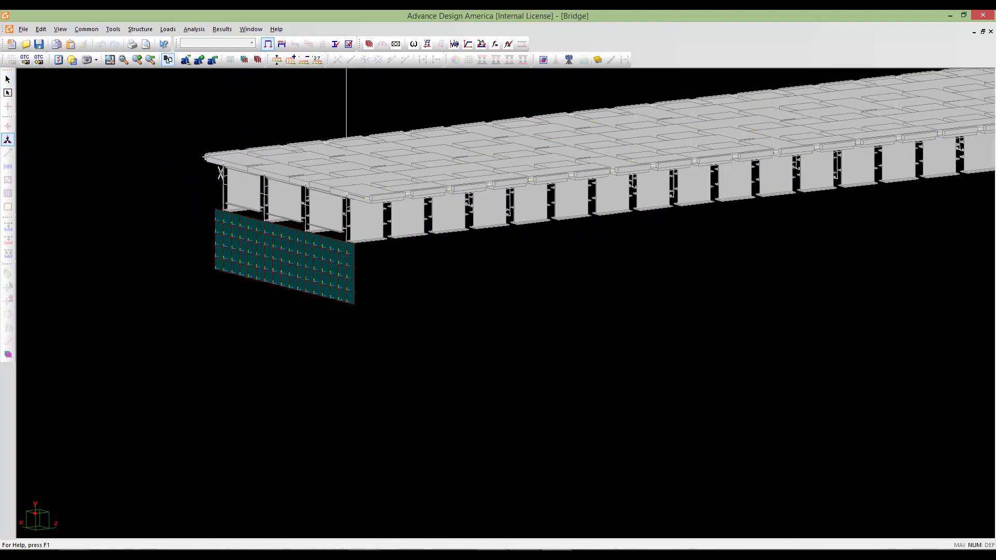
pyautogui.moveTo(364, 513); pyautogui.dragTo(354, 395, button='middle')
pyautogui.moveTo(295, 436); pyautogui.dragTo(344, 400, button='middle')
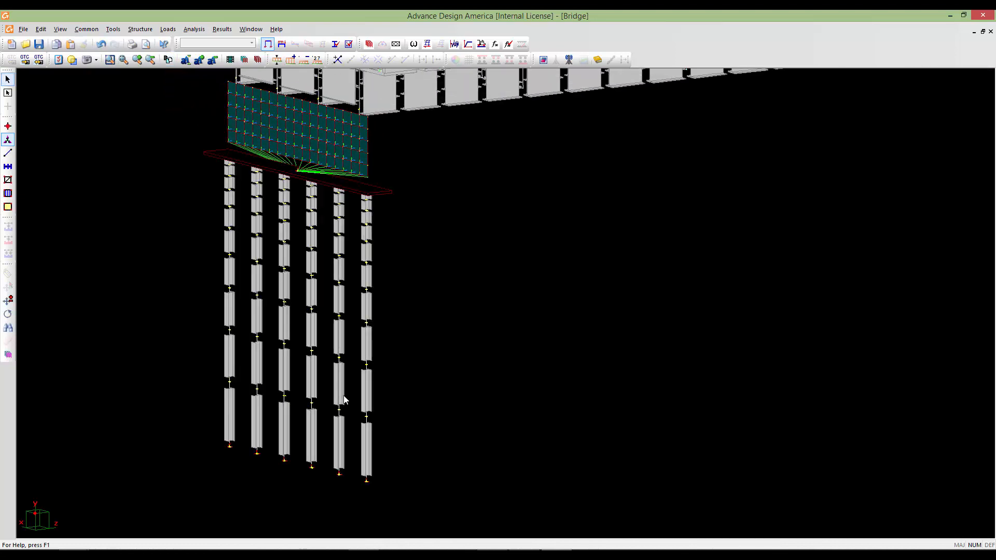
# - Examine the spring supports along the abutment piles beneath the first end wall, down to the pile tips
pyautogui.scroll(7, 346, 386)
pyautogui.moveTo(394, 289); pyautogui.dragTo(377, 385, button='middle')
pyautogui.scroll(-3, 377, 385)
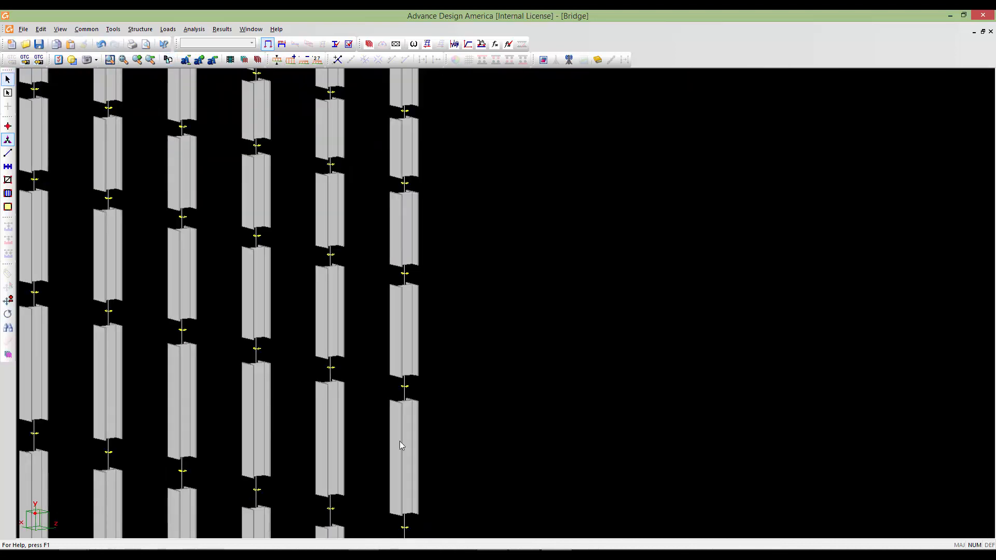
pyautogui.moveTo(425, 296); pyautogui.dragTo(410, 276, button='middle')
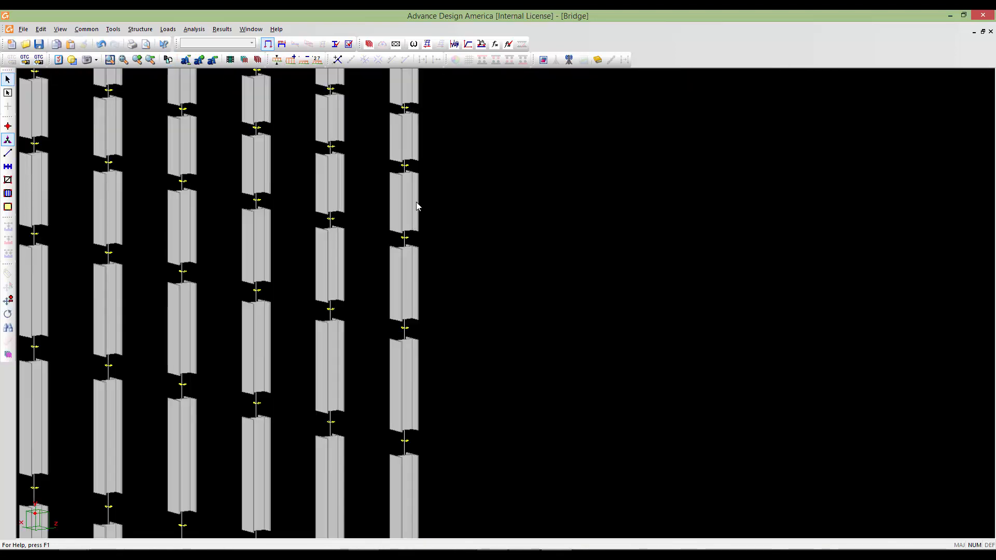
pyautogui.scroll(5, 407, 276)
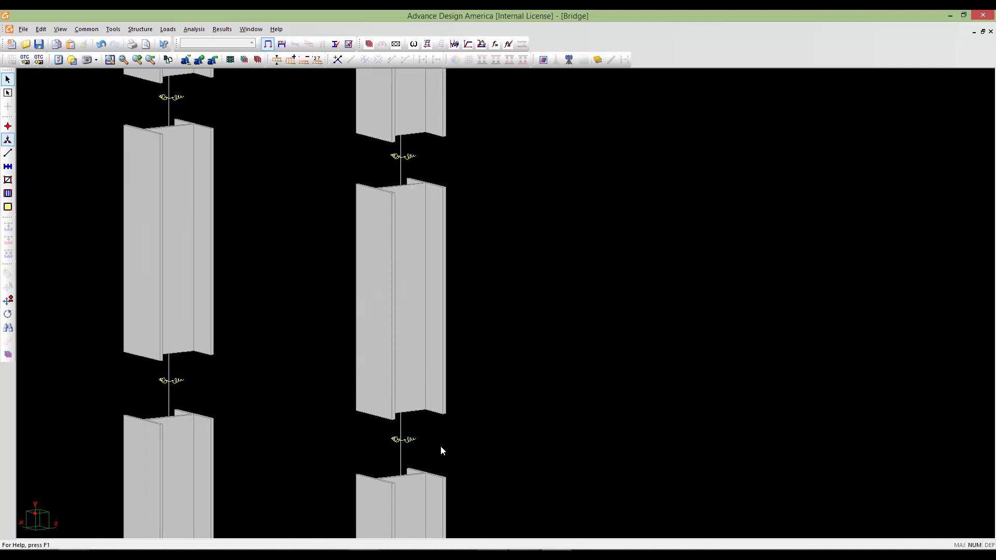
pyautogui.moveTo(432, 224); pyautogui.dragTo(414, 314, button='middle')
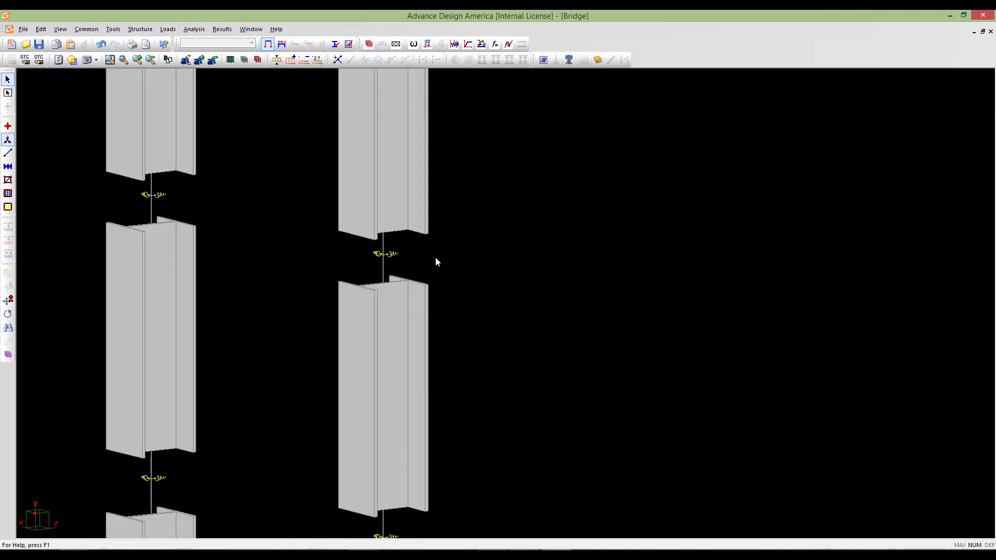
pyautogui.moveTo(353, 236); pyautogui.dragTo(445, 327, button='middle')
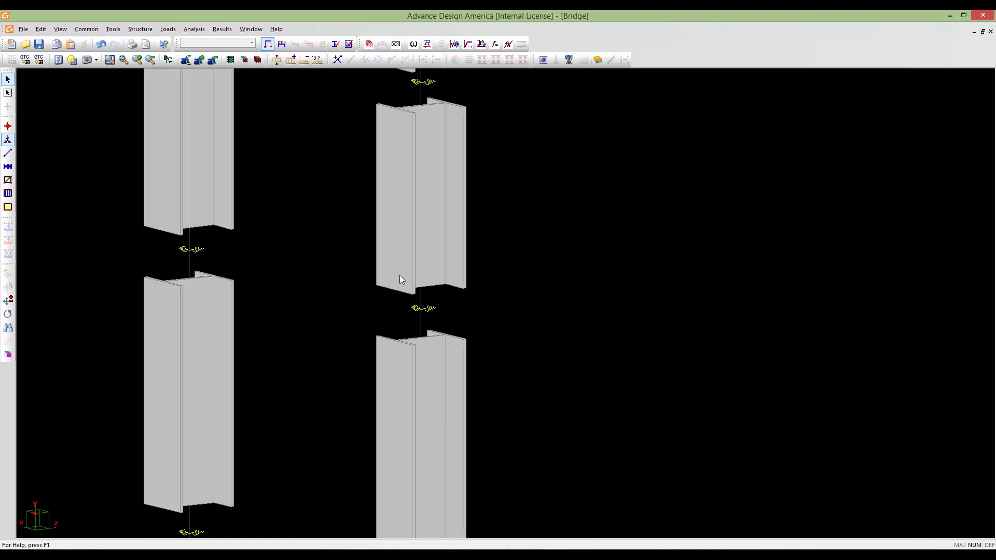
pyautogui.moveTo(369, 312); pyautogui.dragTo(407, 214, button='middle')
pyautogui.scroll(-3, 385, 236)
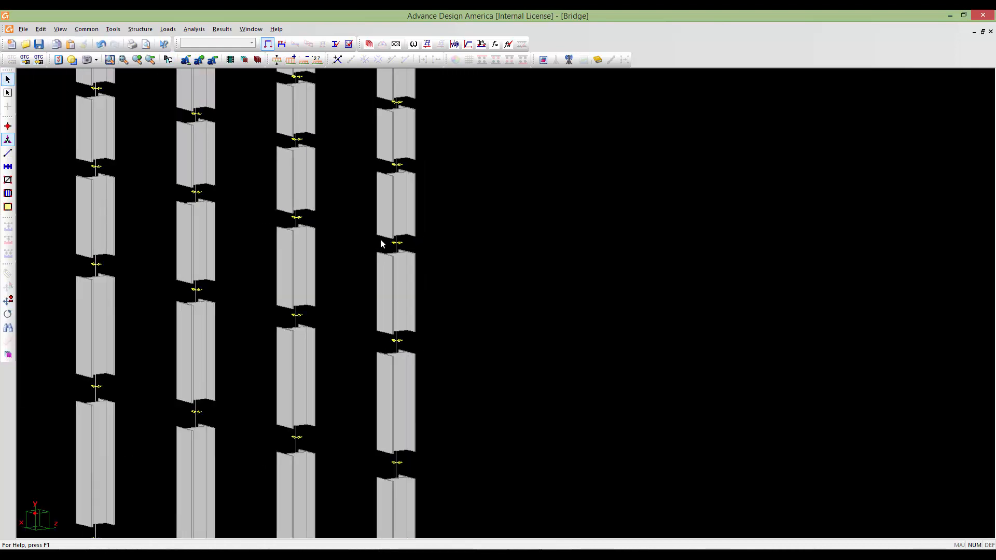
pyautogui.moveTo(434, 301)
pyautogui.mouseDown(button='middle')
pyautogui.moveTo(291, 343)
pyautogui.moveTo(437, 360)
pyautogui.moveTo(426, 300)
pyautogui.mouseUp(button='middle')
pyautogui.scroll(-11, 439, 360)
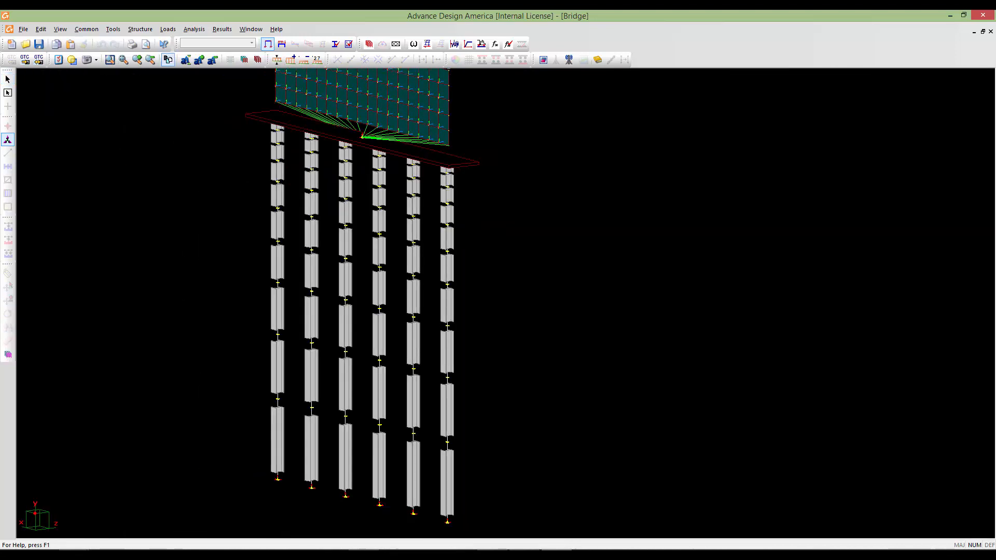
pyautogui.moveTo(435, 386); pyautogui.dragTo(416, 241, button='middle')
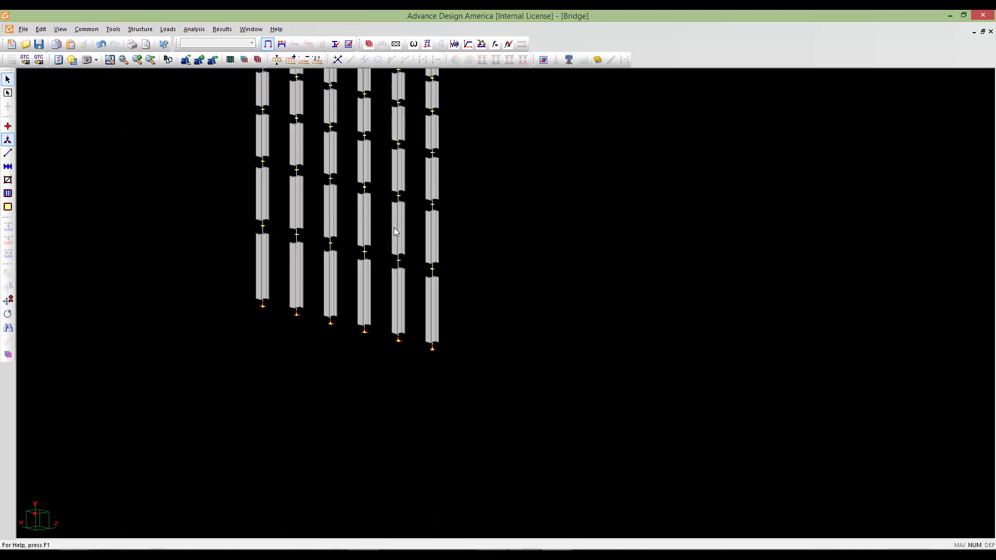
pyautogui.moveTo(415, 109); pyautogui.dragTo(419, 238, button='middle')
pyautogui.scroll(3, 420, 237)
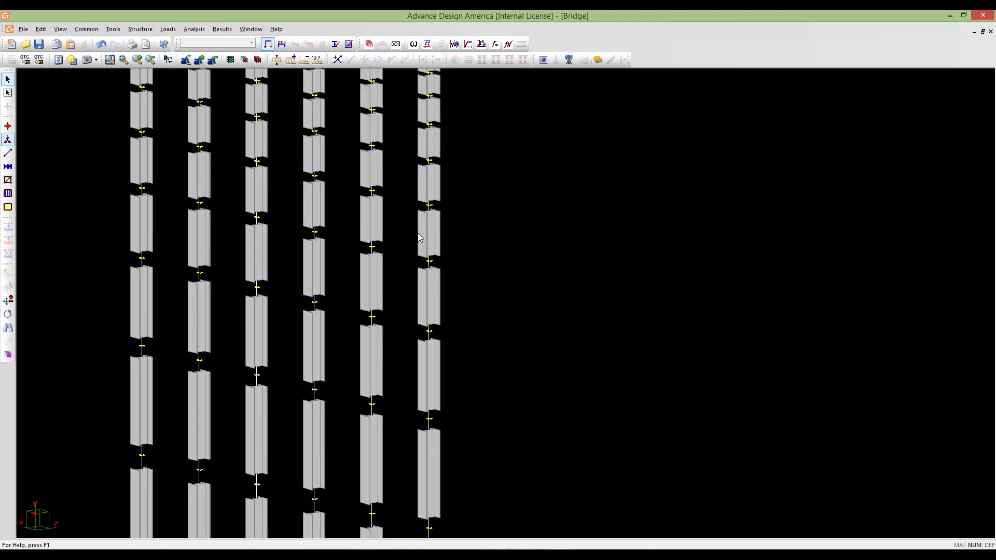
pyautogui.scroll(4, 419, 239)
pyautogui.moveTo(447, 354); pyautogui.dragTo(429, 343, button='middle')
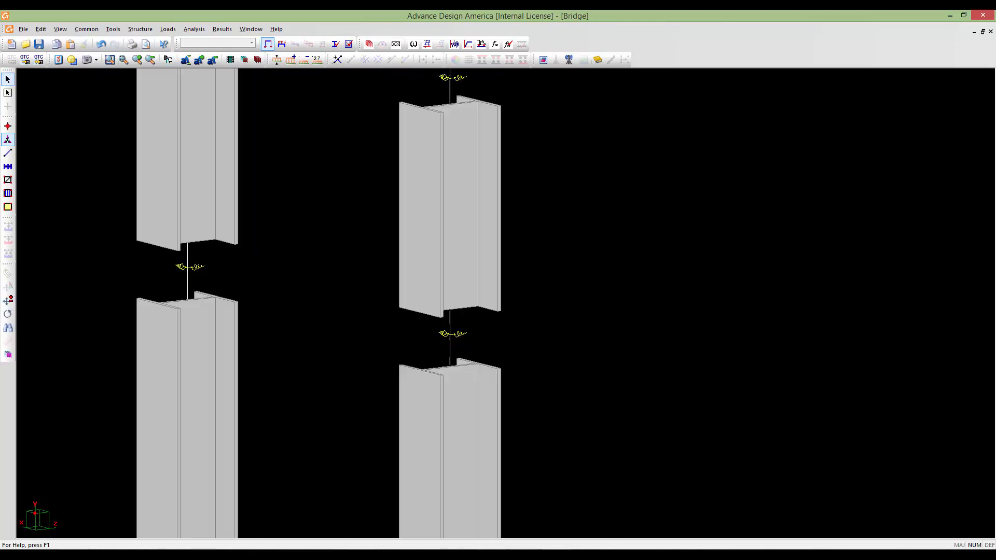
pyautogui.scroll(-6, 446, 330)
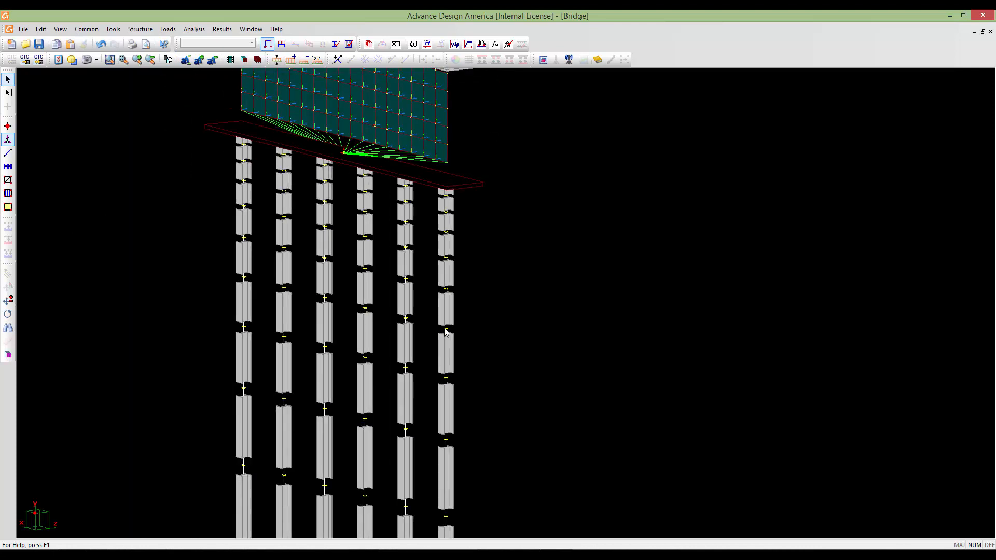
pyautogui.scroll(-1, 420, 289)
pyautogui.scroll(-4, 419, 286)
pyautogui.scroll(-4, 490, 280)
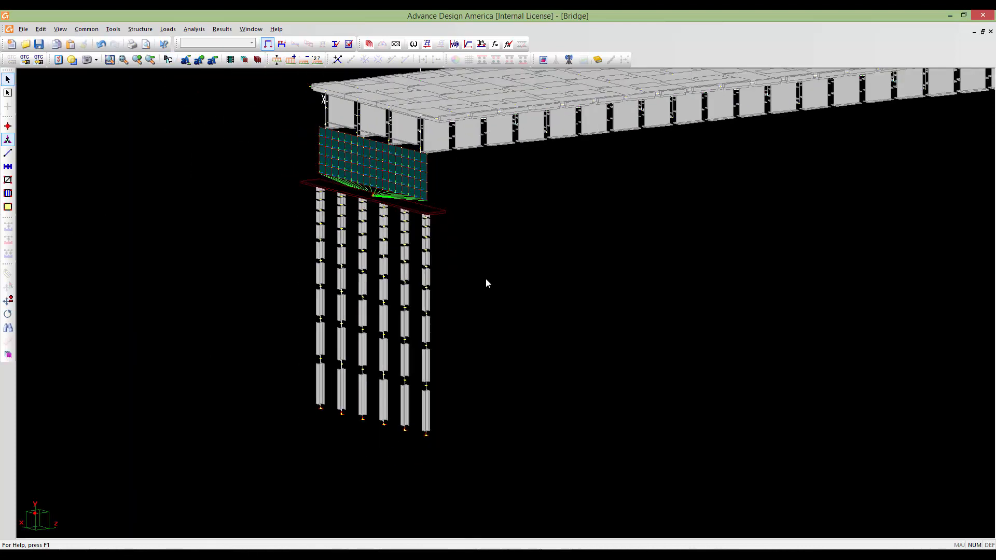
# - Assign the abutment foundation model to support node 2001 beneath the second end wall
pyautogui.moveTo(726, 277); pyautogui.dragTo(621, 288, button='middle')
pyautogui.keyDown('shift'); pyautogui.moveTo(717, 273); pyautogui.dragTo(609, 310, button='middle'); pyautogui.keyUp('shift')
pyautogui.keyDown('shift'); pyautogui.moveTo(703, 312); pyautogui.dragTo(647, 337, button='middle'); pyautogui.keyUp('shift')
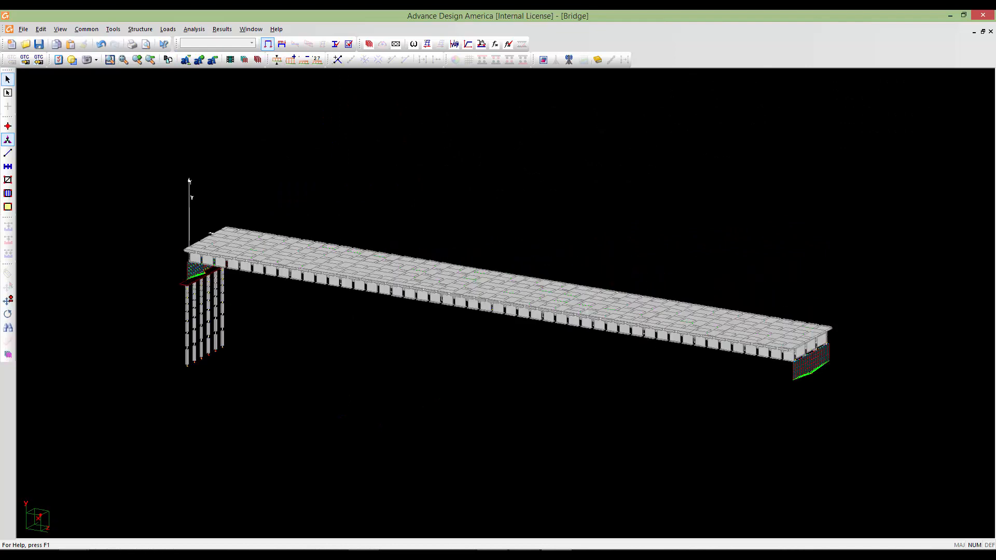
pyautogui.keyDown('shift'); pyautogui.moveTo(706, 316); pyautogui.dragTo(654, 337, button='middle'); pyautogui.keyUp('shift')
pyautogui.moveTo(747, 401); pyautogui.dragTo(537, 281, button='middle')
pyautogui.scroll(8, 568, 285)
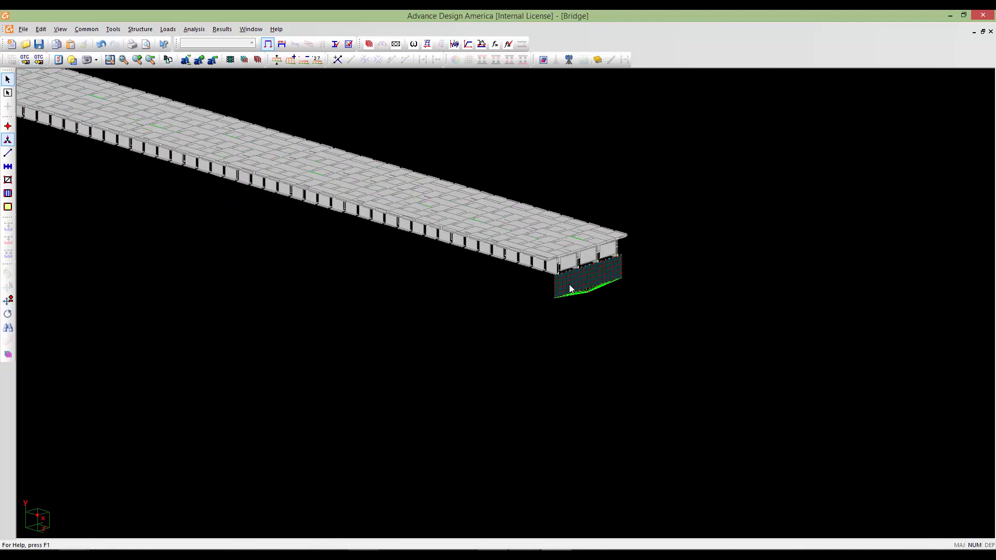
pyautogui.scroll(2, 540, 242)
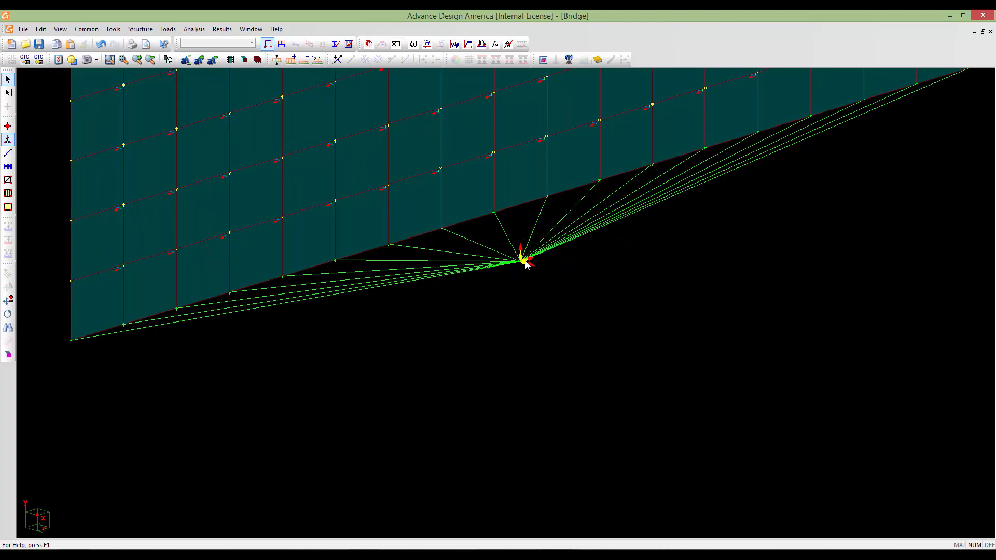
pyautogui.doubleClick(522, 261)
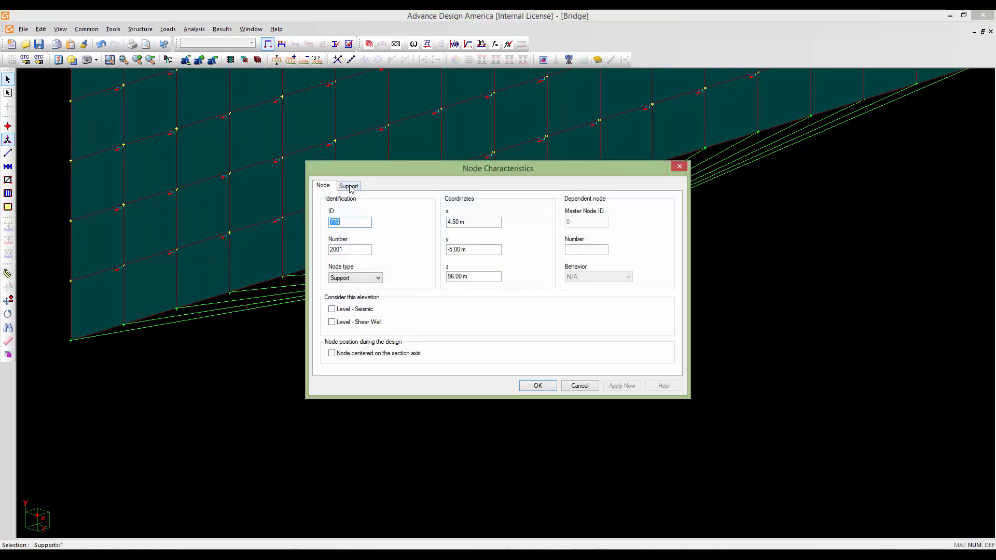
pyautogui.click(349, 187)
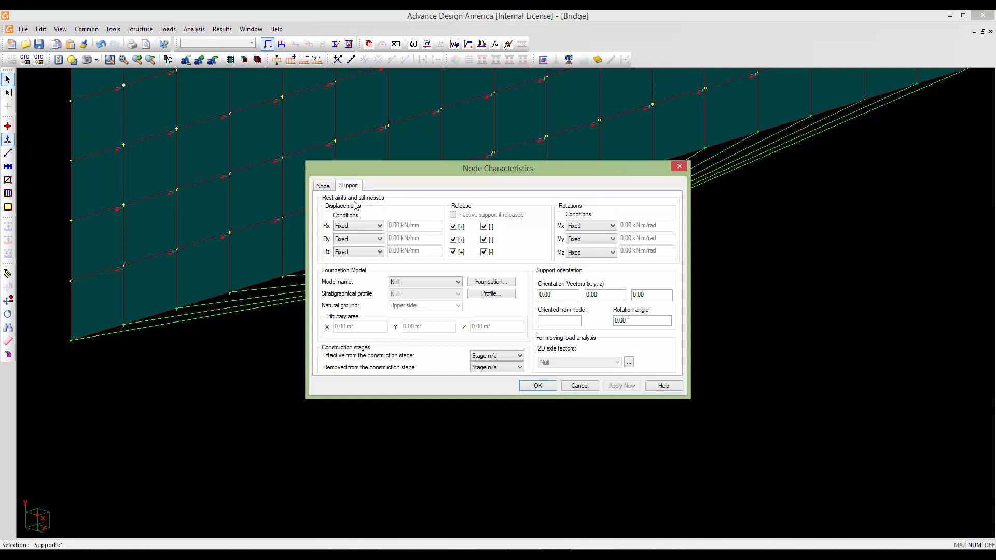
pyautogui.click(441, 282)
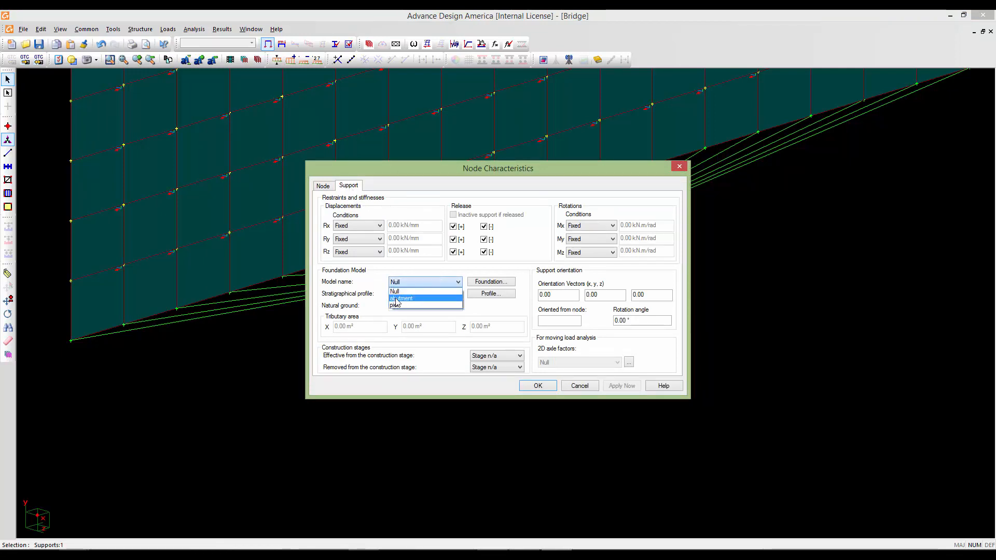
pyautogui.click(401, 289)
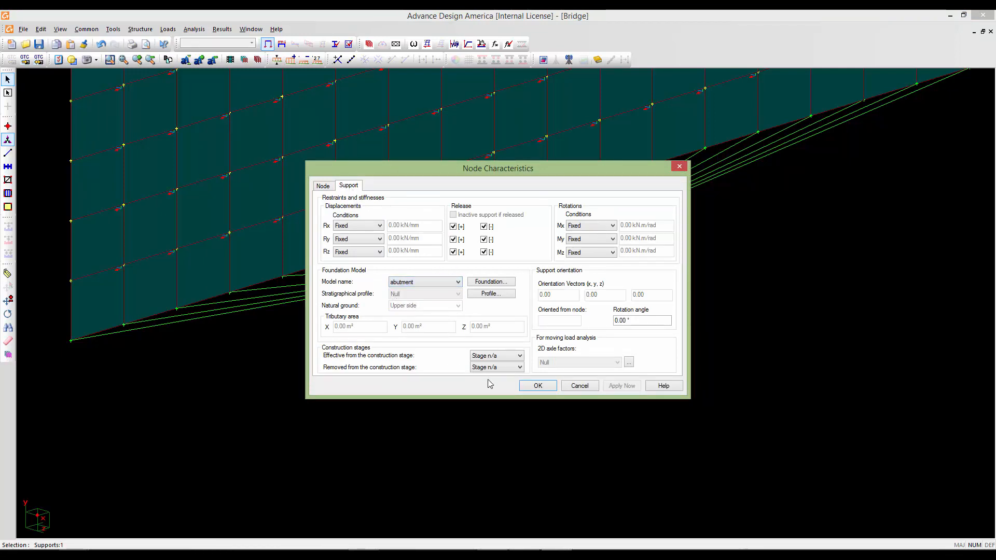
pyautogui.click(537, 386)
# - Check the pile foundation beneath the second end wall and save the bridge model
pyautogui.scroll(-8, 532, 384)
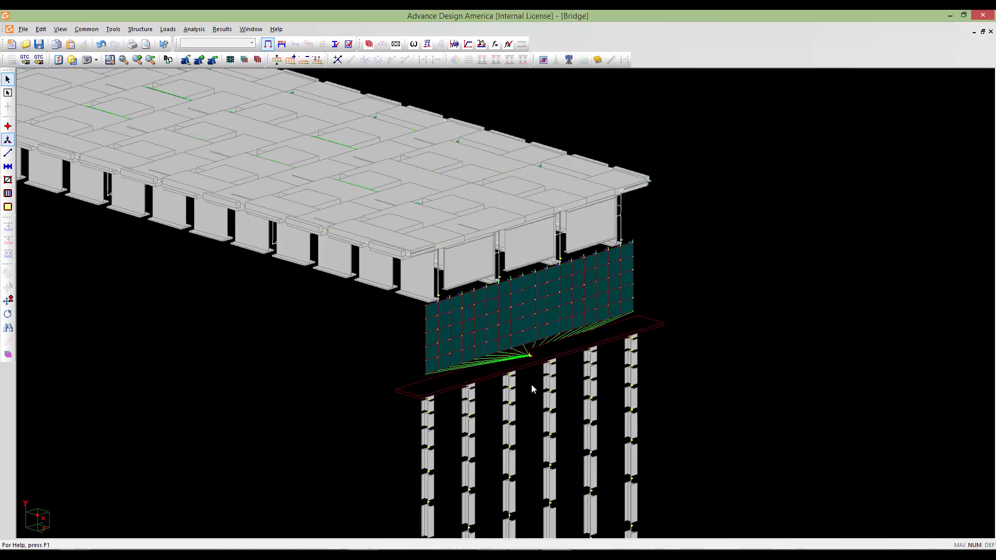
pyautogui.scroll(-3, 526, 387)
pyautogui.moveTo(526, 387); pyautogui.dragTo(521, 335, button='middle')
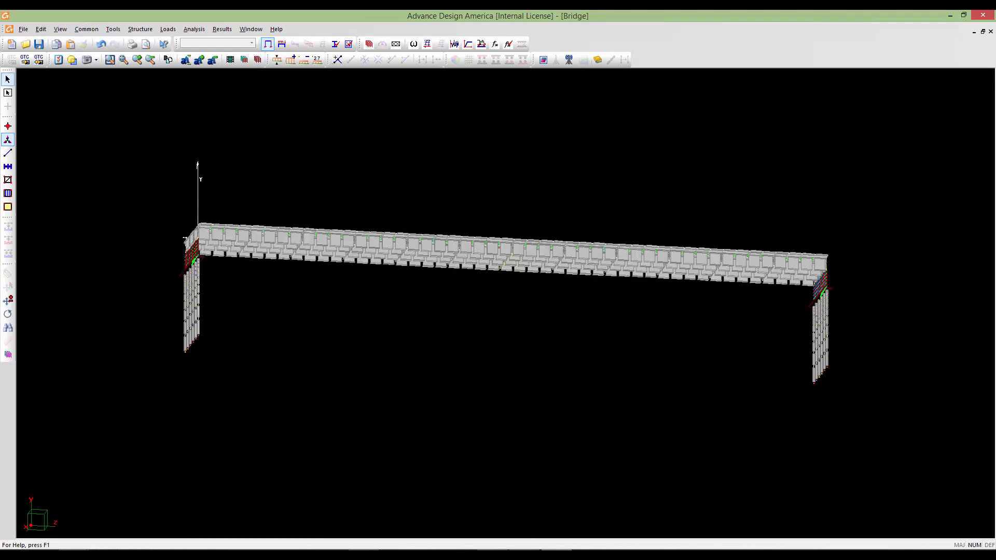
pyautogui.moveTo(718, 304); pyautogui.dragTo(642, 327, button='middle')
pyautogui.scroll(3, 719, 314)
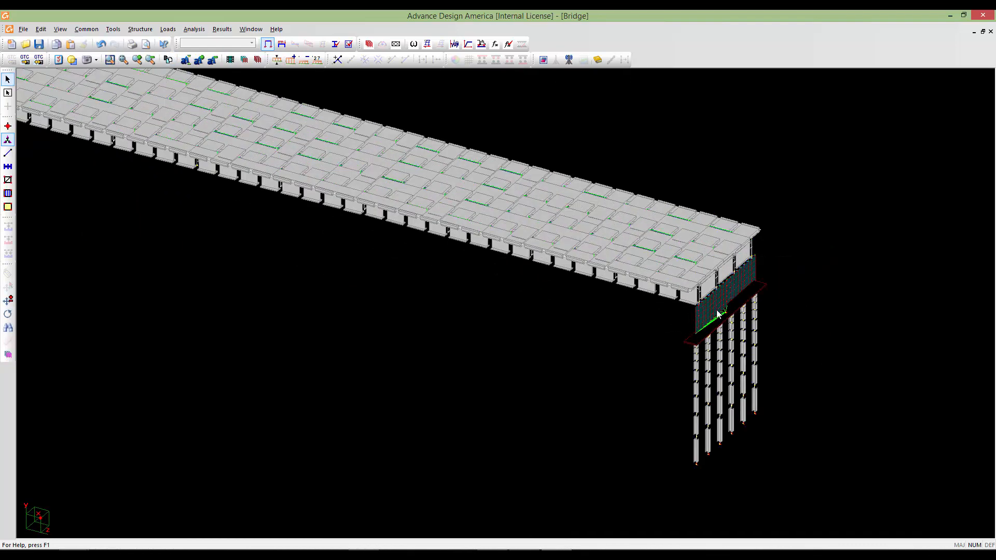
pyautogui.scroll(3, 718, 314)
pyautogui.scroll(-3, 636, 322)
pyautogui.moveTo(416, 311); pyautogui.dragTo(587, 382, button='middle')
pyautogui.moveTo(275, 215); pyautogui.dragTo(371, 263, button='middle')
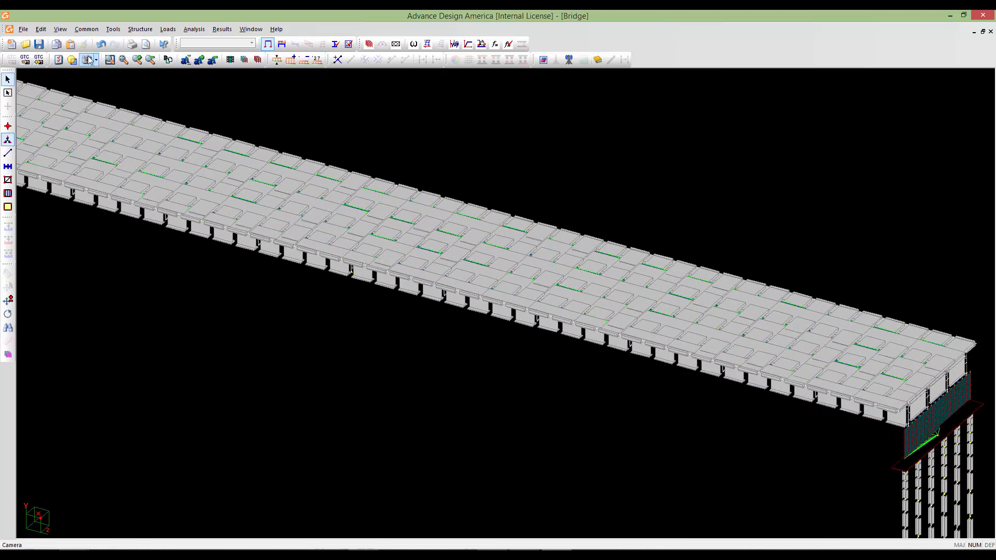
pyautogui.click(39, 45)
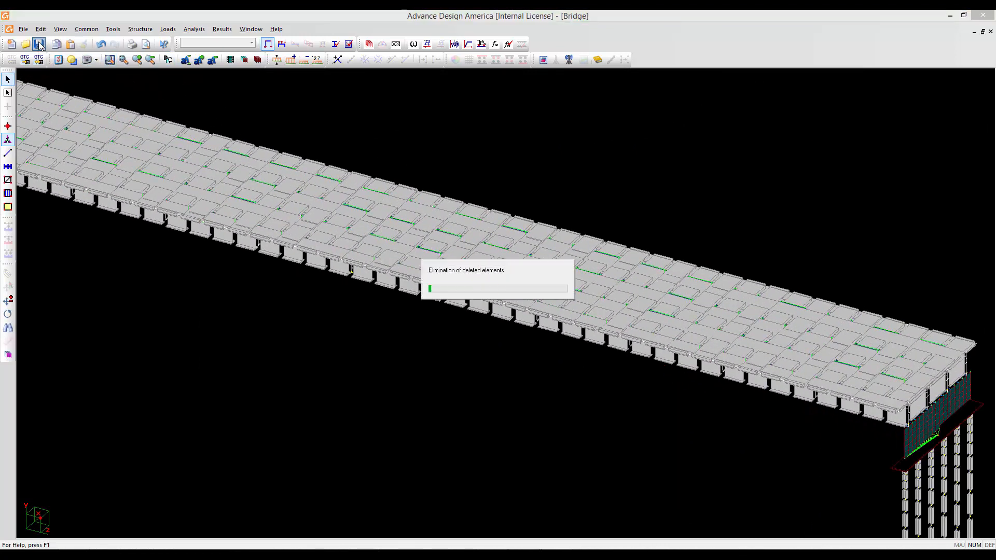
# - Examine the complete bridge with its deck, end walls and both pile foundations from several angles
pyautogui.scroll(-1, 394, 268)
pyautogui.scroll(-1, 393, 268)
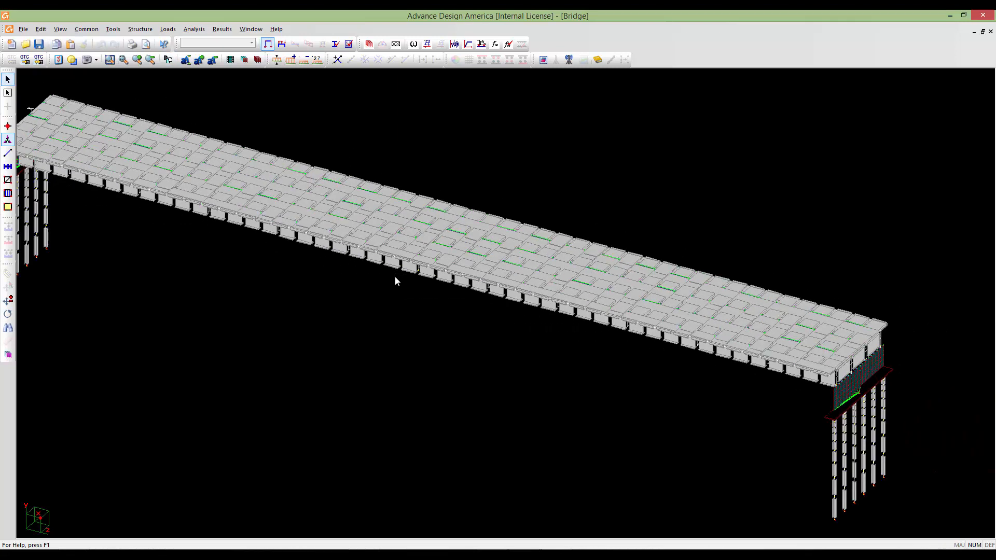
pyautogui.moveTo(394, 276); pyautogui.dragTo(498, 311, button='middle')
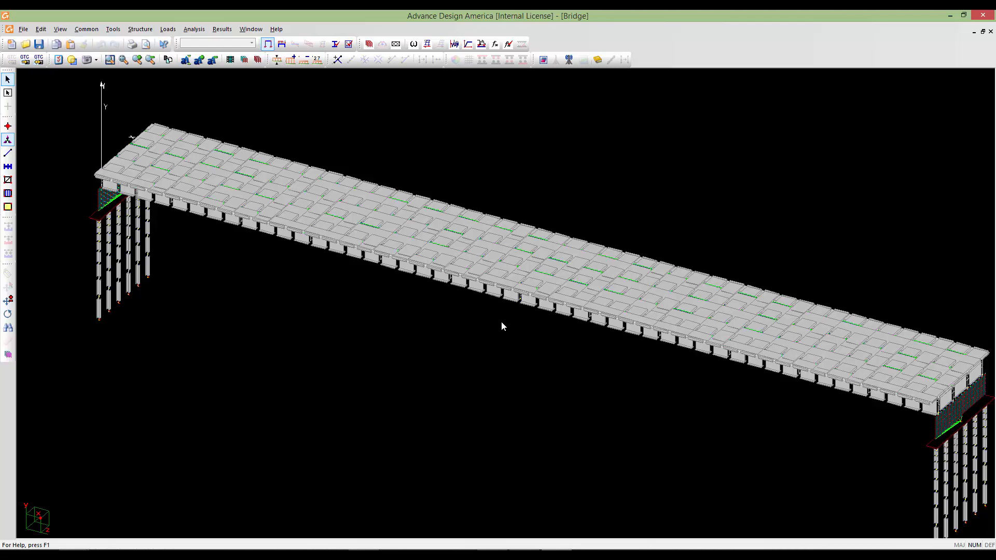
pyautogui.keyDown('shift'); pyautogui.moveTo(501, 321); pyautogui.dragTo(499, 228, button='middle'); pyautogui.keyUp('shift')
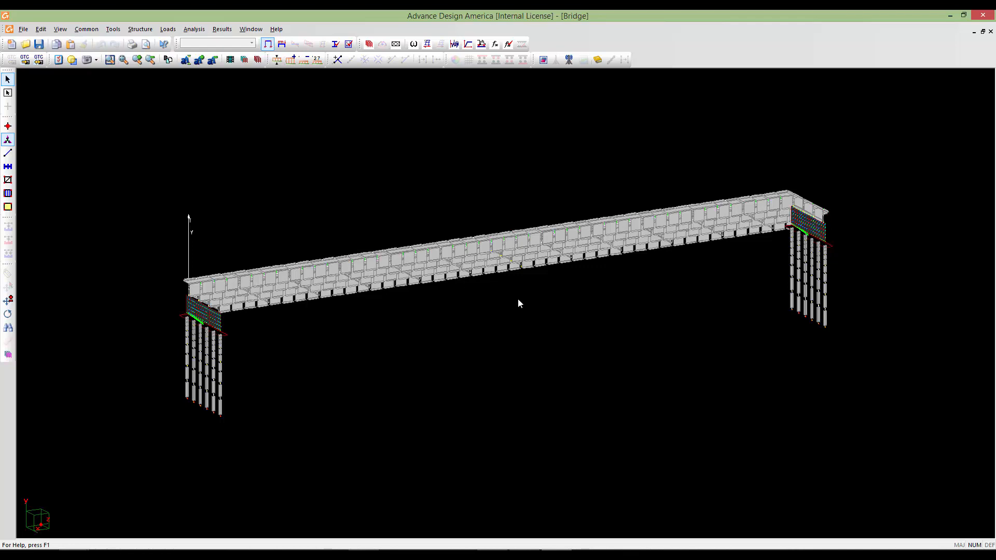
pyautogui.keyDown('shift'); pyautogui.moveTo(518, 302); pyautogui.dragTo(558, 248, button='middle'); pyautogui.keyUp('shift')
pyautogui.keyDown('shift'); pyautogui.moveTo(500, 257); pyautogui.dragTo(549, 316, button='middle'); pyautogui.keyUp('shift')
pyautogui.keyDown('shift'); pyautogui.moveTo(564, 253); pyautogui.dragTo(468, 282, button='middle'); pyautogui.keyUp('shift')
pyautogui.scroll(2, 469, 284)
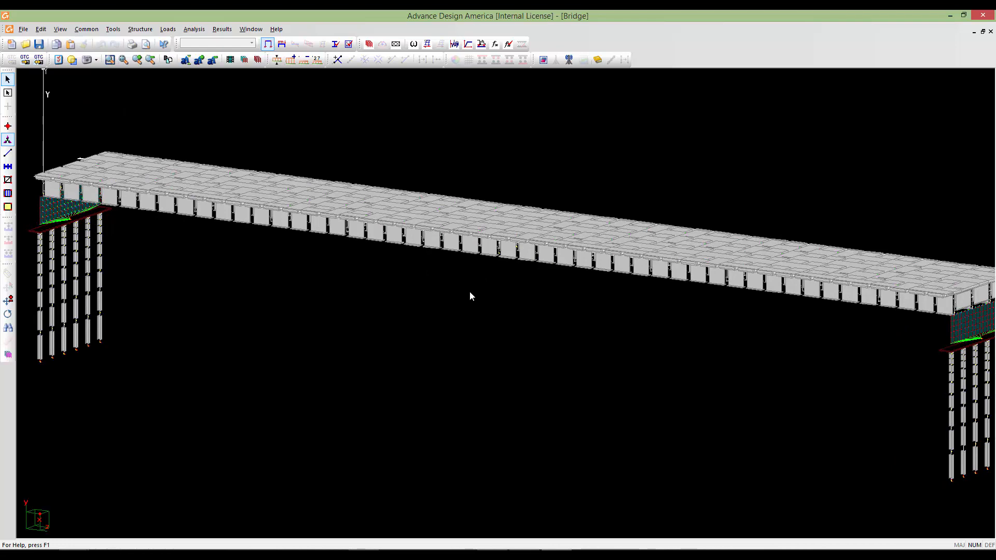
pyautogui.scroll(-3, 512, 291)
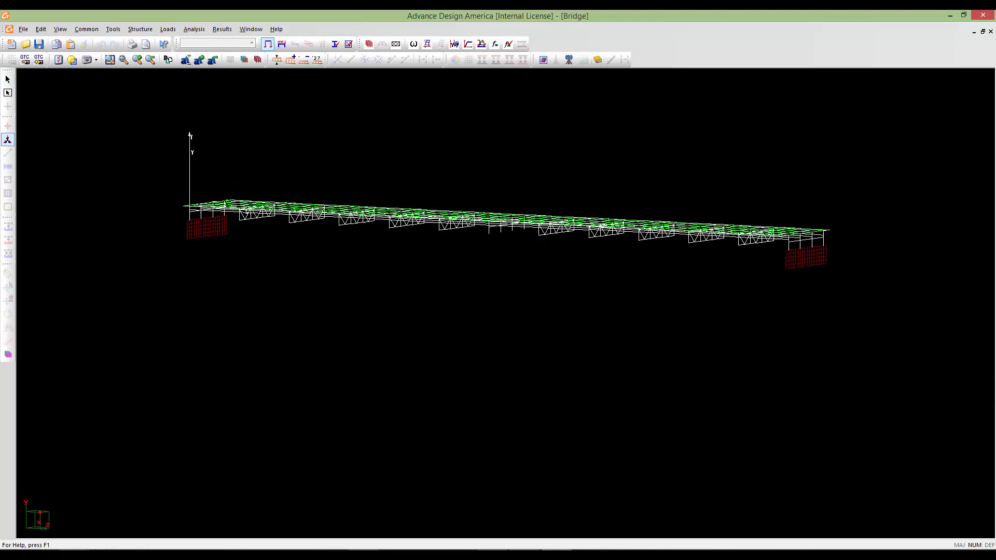
pyautogui.moveTo(511, 292)
pyautogui.mouseDown(button='middle')
pyautogui.moveTo(560, 254)
pyautogui.moveTo(606, 188)
pyautogui.mouseUp(button='middle')
pyautogui.scroll(2, 495, 289)
pyautogui.scroll(2, 495, 289)
pyautogui.scroll(-3, 512, 236)
pyautogui.moveTo(511, 235)
pyautogui.mouseDown(button='middle')
pyautogui.moveTo(265, 176)
pyautogui.moveTo(268, 210)
pyautogui.moveTo(484, 269)
pyautogui.moveTo(523, 269)
pyautogui.moveTo(471, 295)
pyautogui.moveTo(516, 265)
pyautogui.mouseUp(button='middle')
pyautogui.scroll(1, 537, 257)
pyautogui.scroll(2, 537, 256)
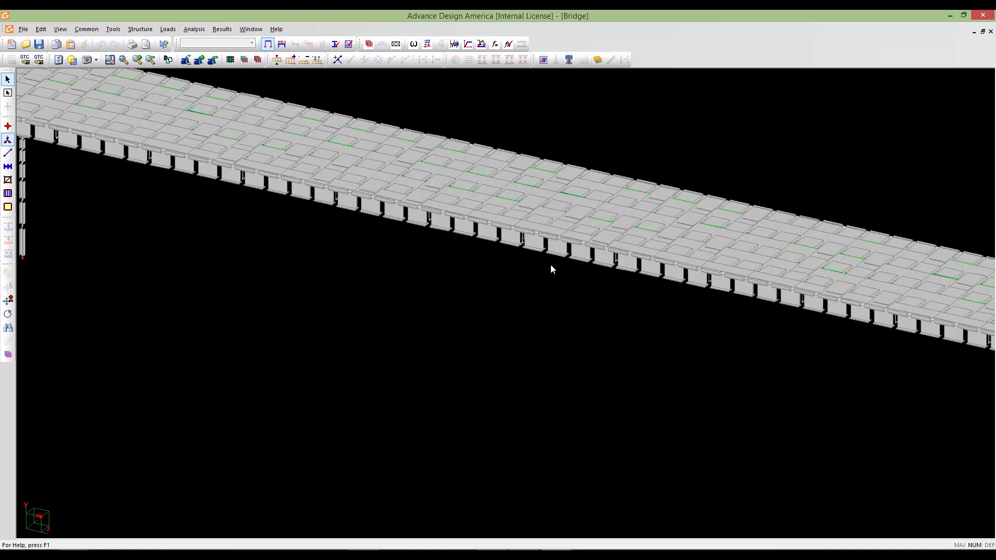
pyautogui.scroll(-4, 548, 323)
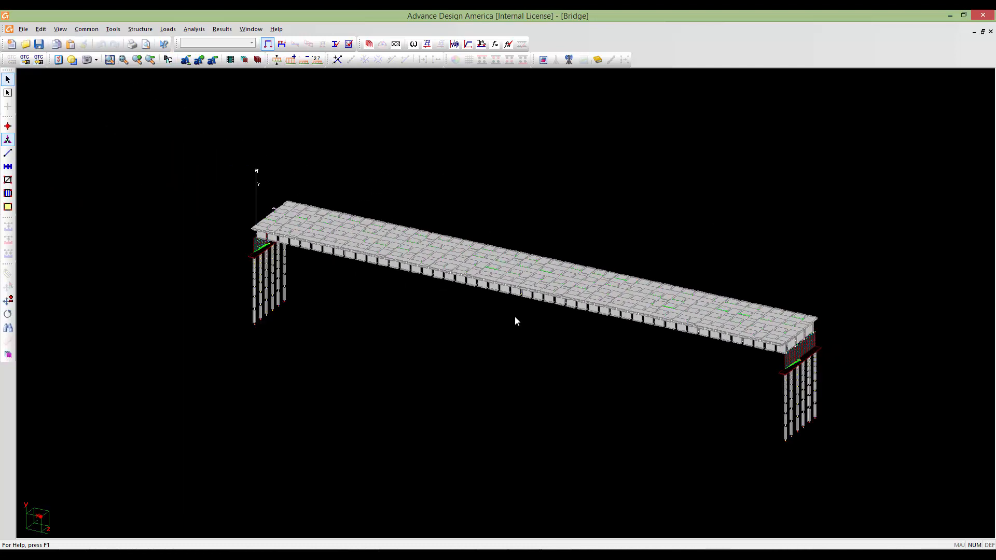
# - Save the bridge model again with the whole structure in view
pyautogui.moveTo(515, 318); pyautogui.dragTo(515, 336, button='middle')
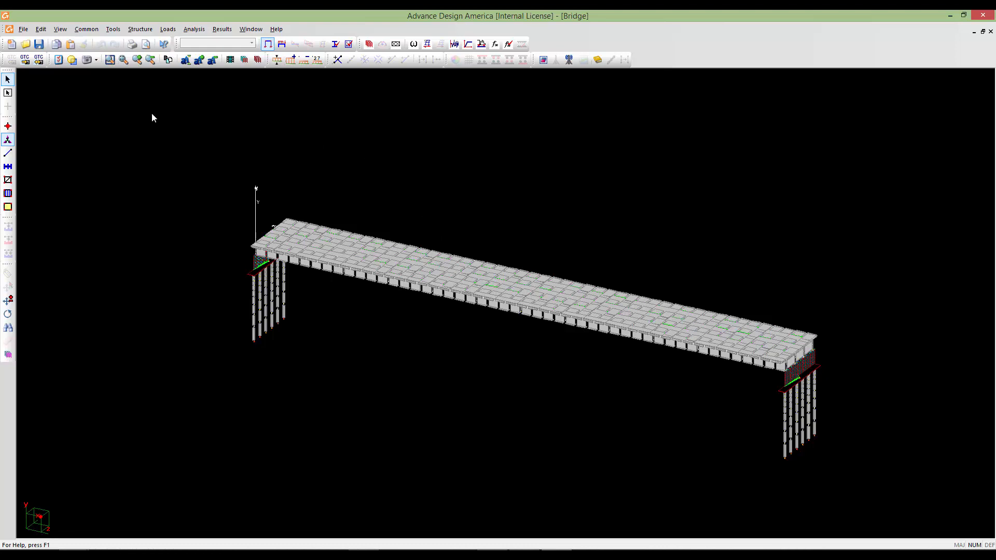
pyautogui.click(38, 45)
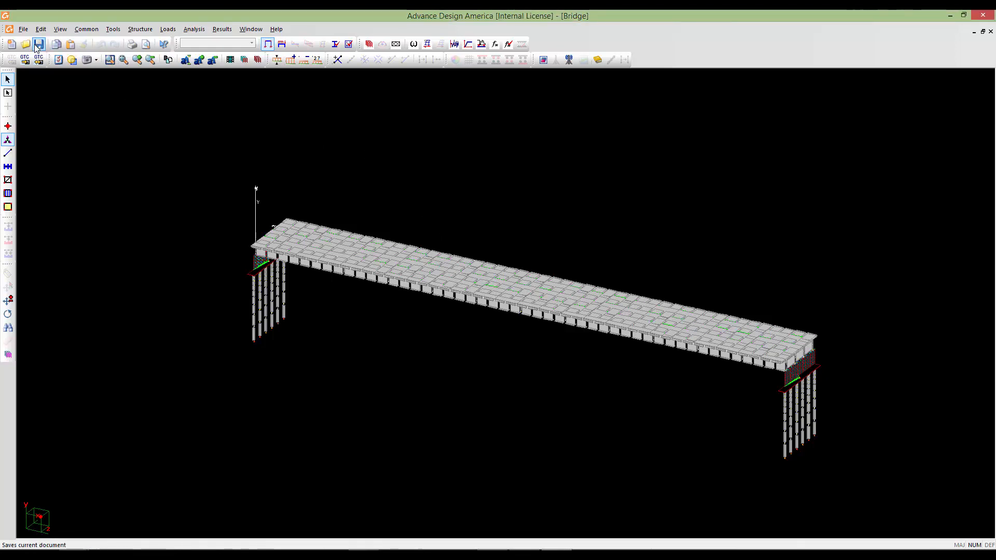